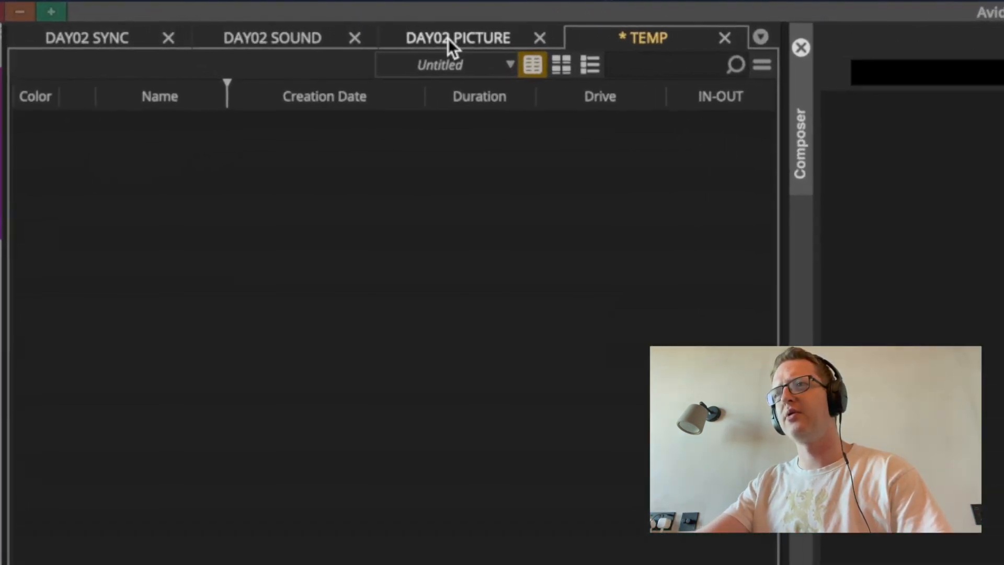
Clone all picture clips from the DAY02 PICTURE bin into the TEMP bin
left_click(231, 28)
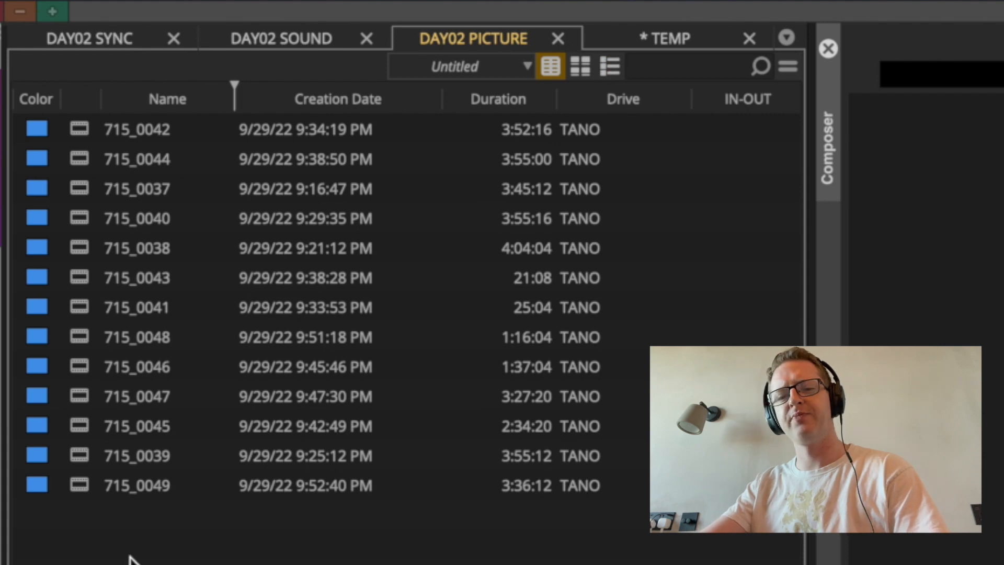
key("ctrl+a")
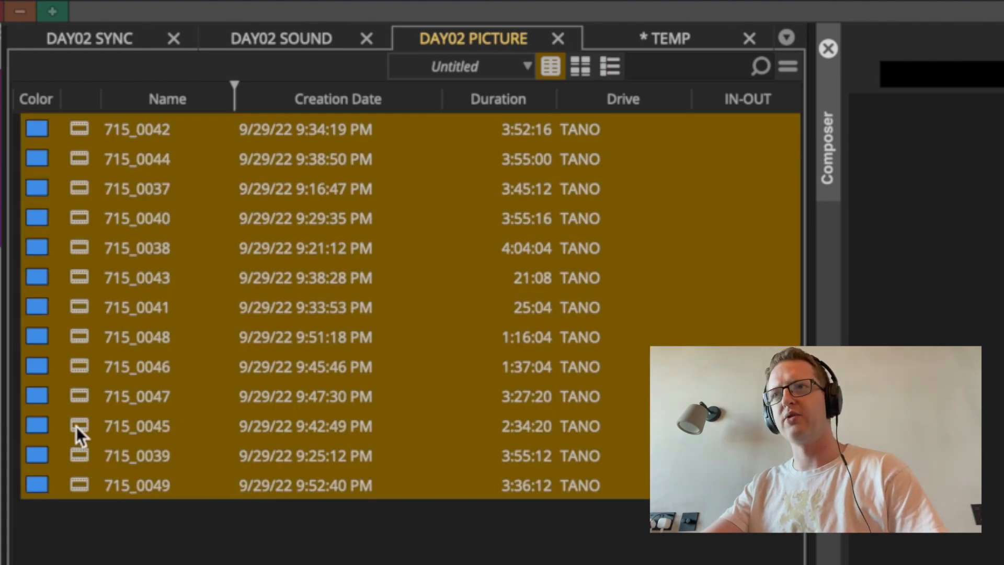
left_click_drag(85, 284, 672, 42)
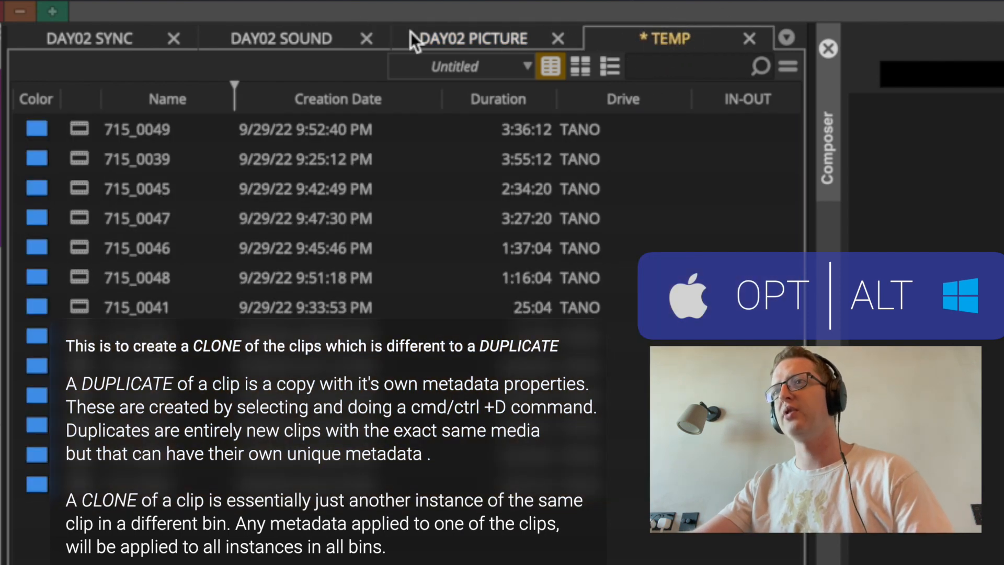
Clone all sound clips from the DAY02 SOUND bin into the TEMP bin
left_click(251, 36)
key("ctrl+a")
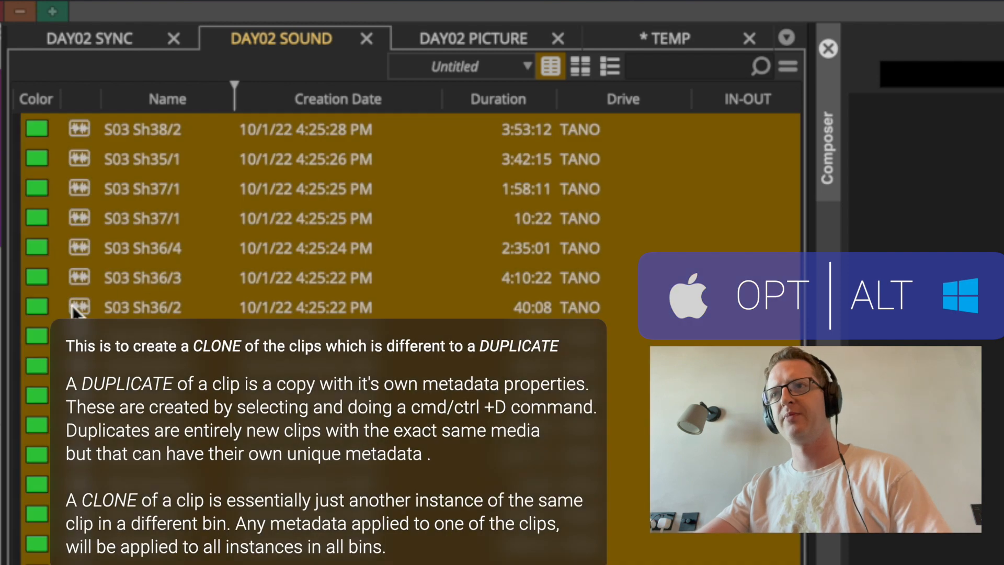
left_click_drag(160, 282, 645, 215)
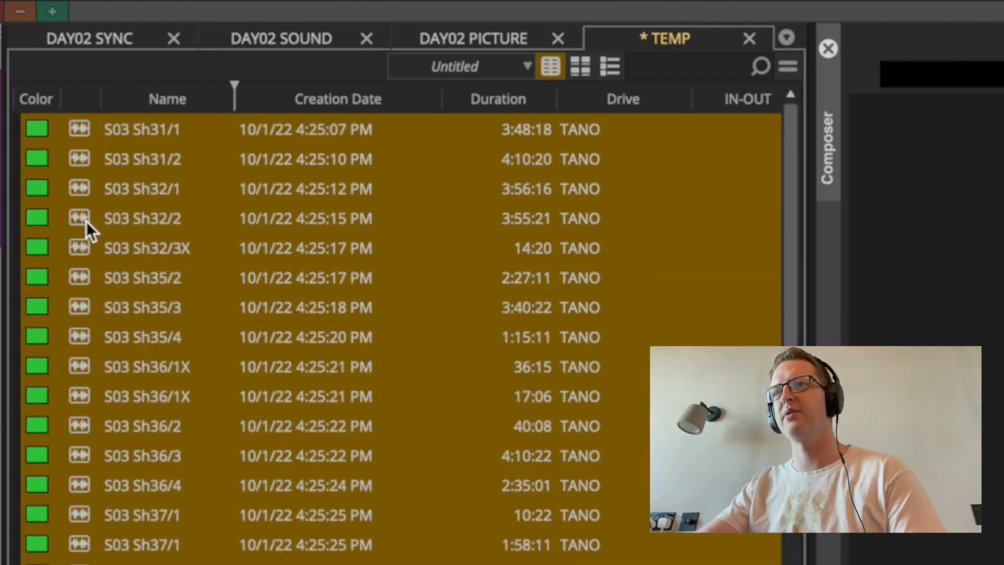
Select every clip in the TEMP bin and start AutoSync on them
left_click(85, 258)
key("ctrl+a")
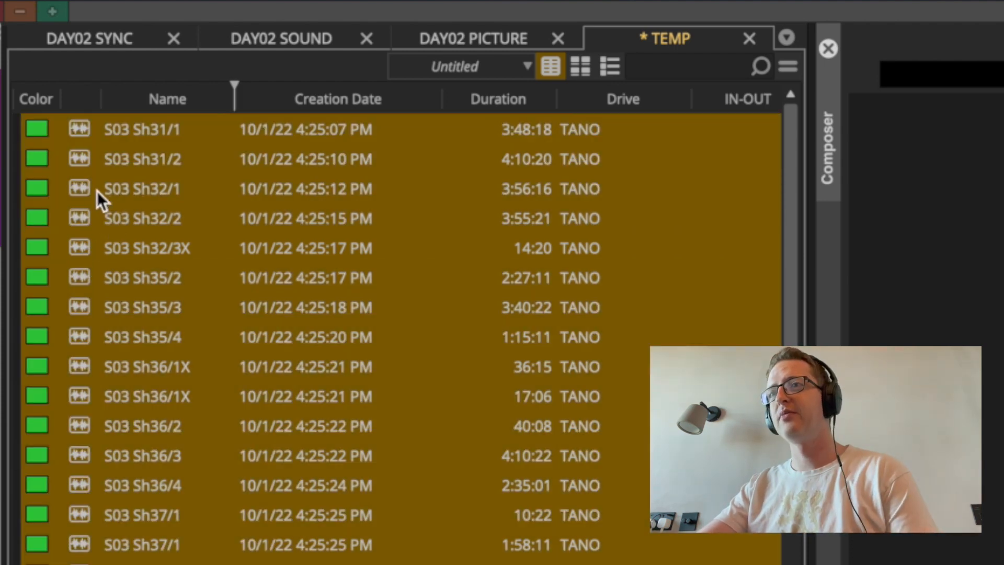
right_click(82, 195)
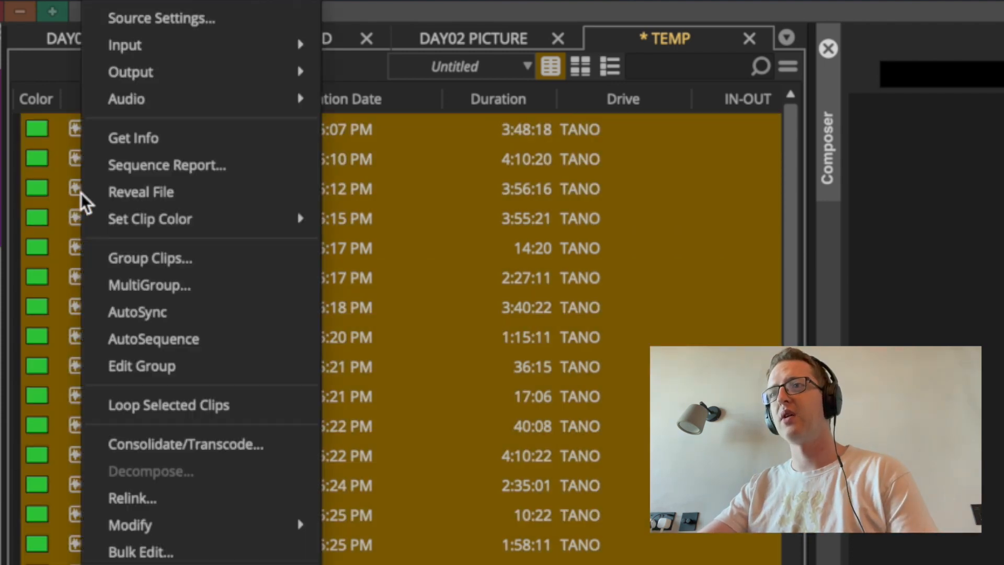
left_click(206, 313)
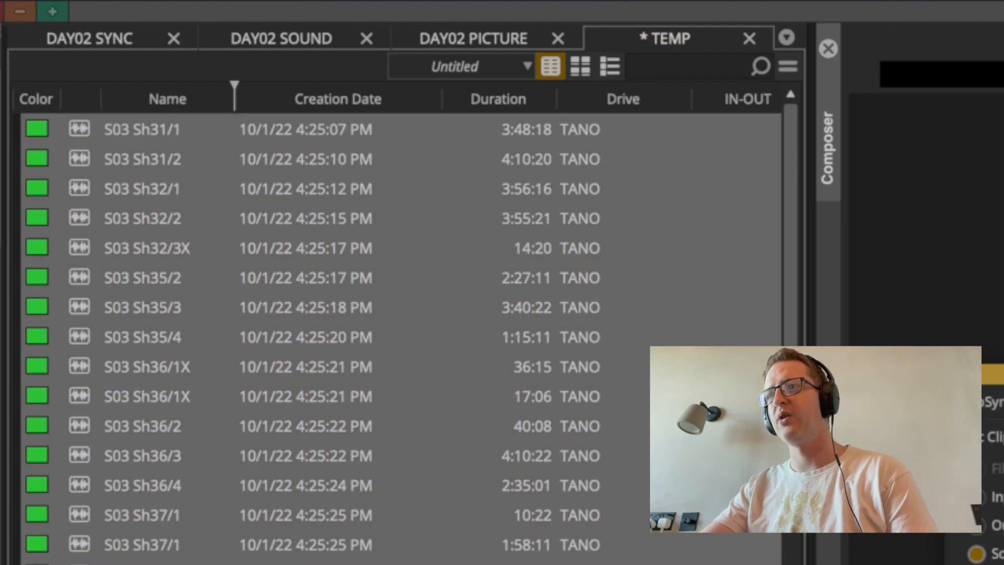
left_click_drag(986, 340, 838, 129)
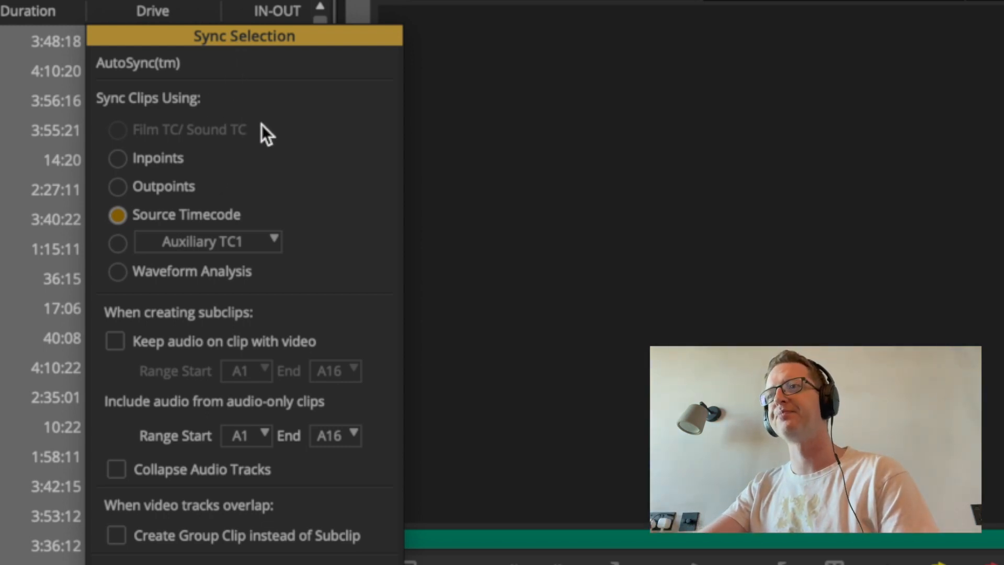
AutoSync the clips by Source Timecode, changing the end track of the range included from audio-only clips
left_click(264, 243)
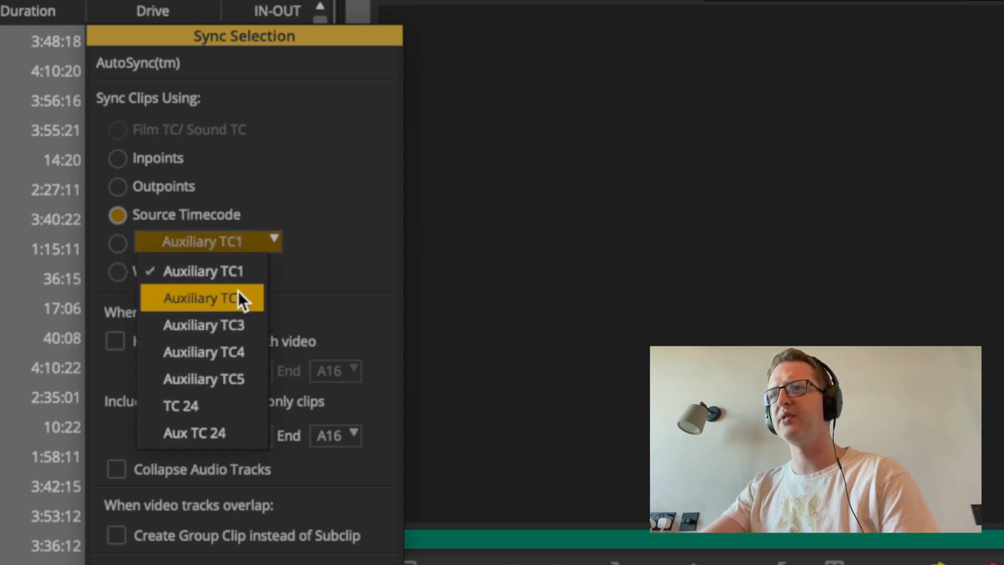
left_click(321, 271)
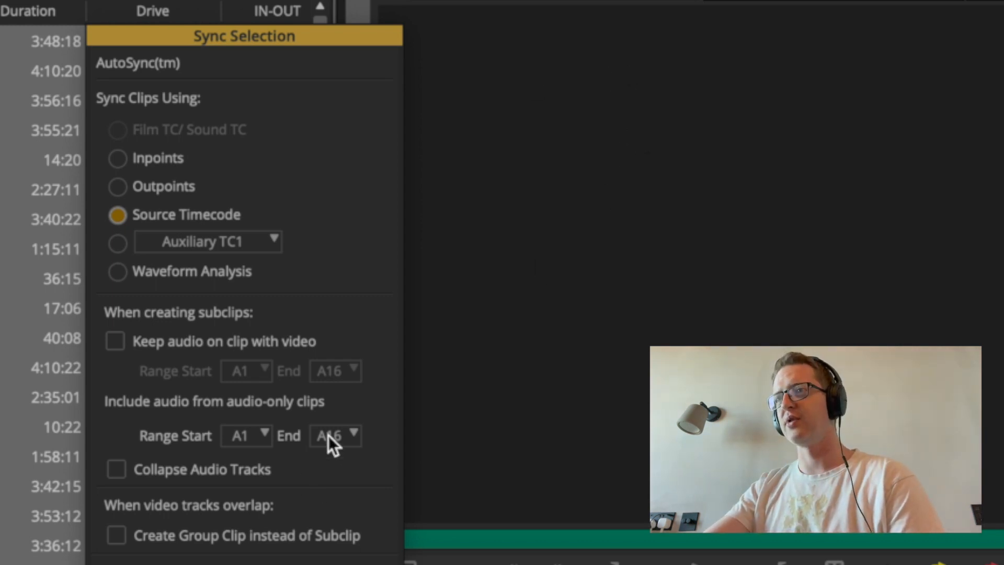
left_click(346, 430)
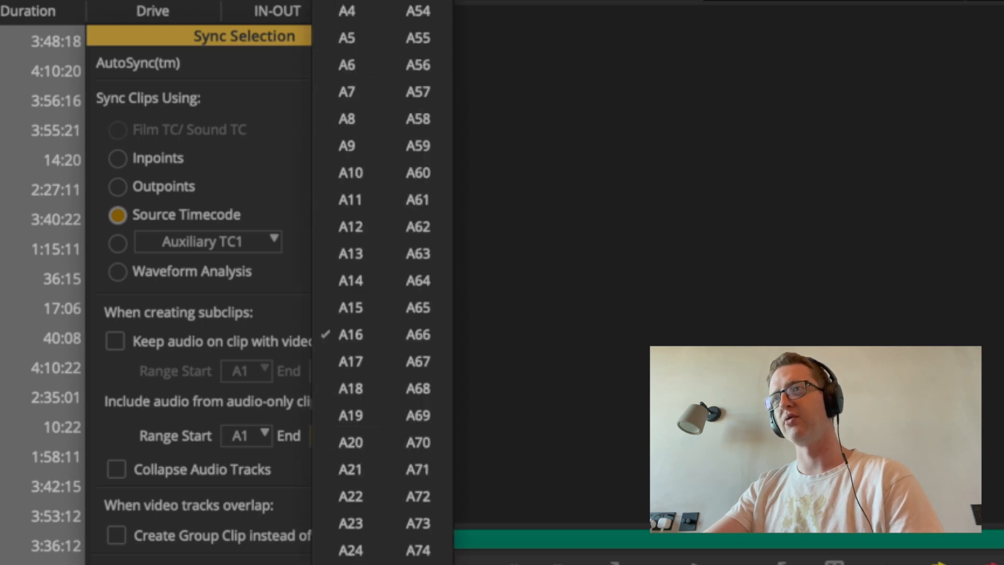
left_click(347, 0)
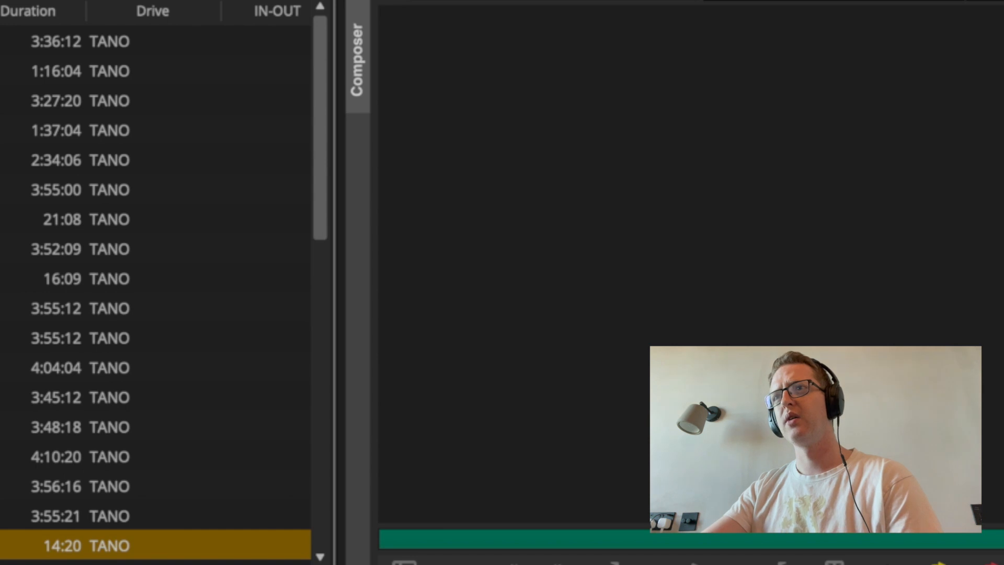
Select the 13 synced clips, load 715_0049.sync.01 into the source monitor and locate its slate clap
left_click(156, 396)
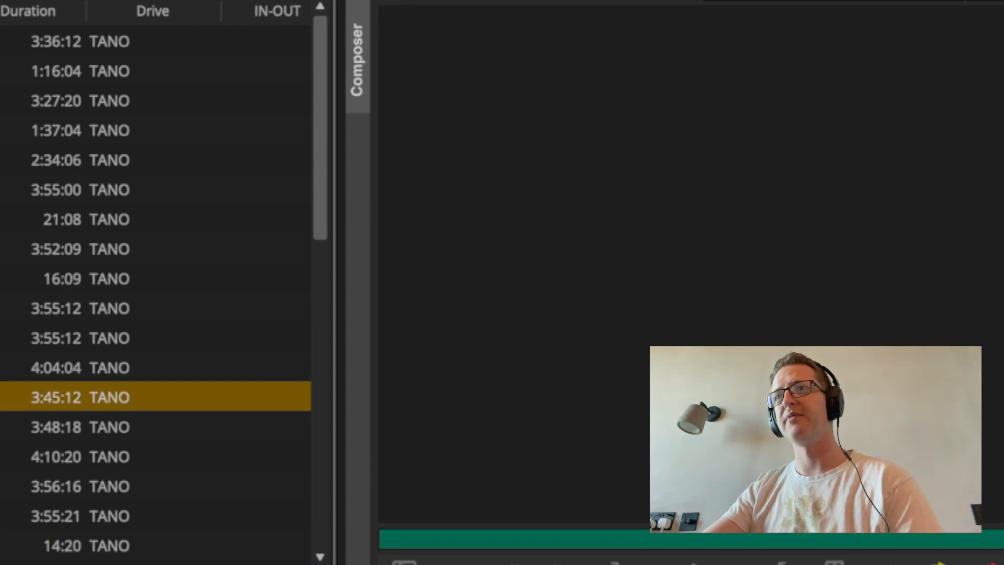
left_click(156, 41, "shift")
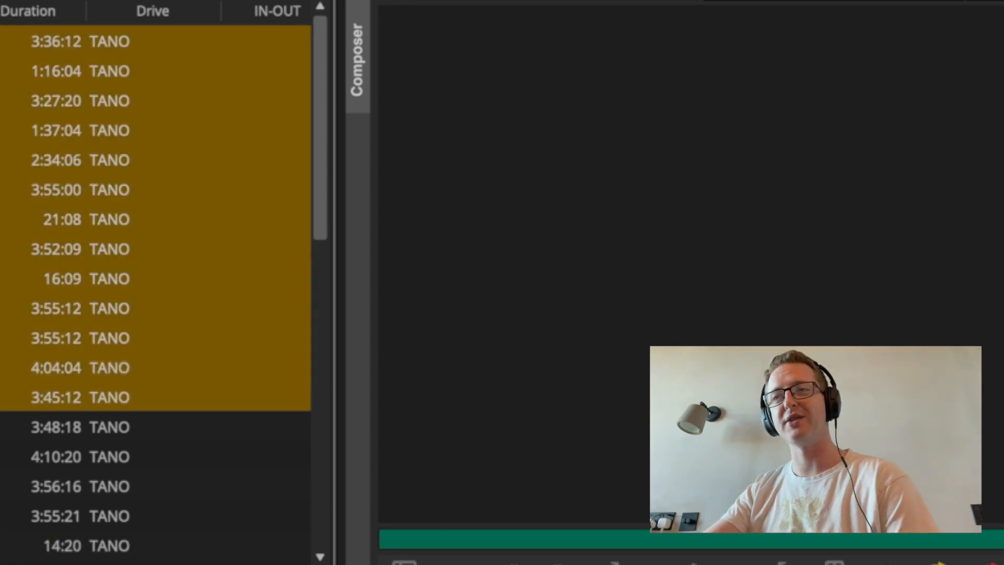
double_click(155, 41)
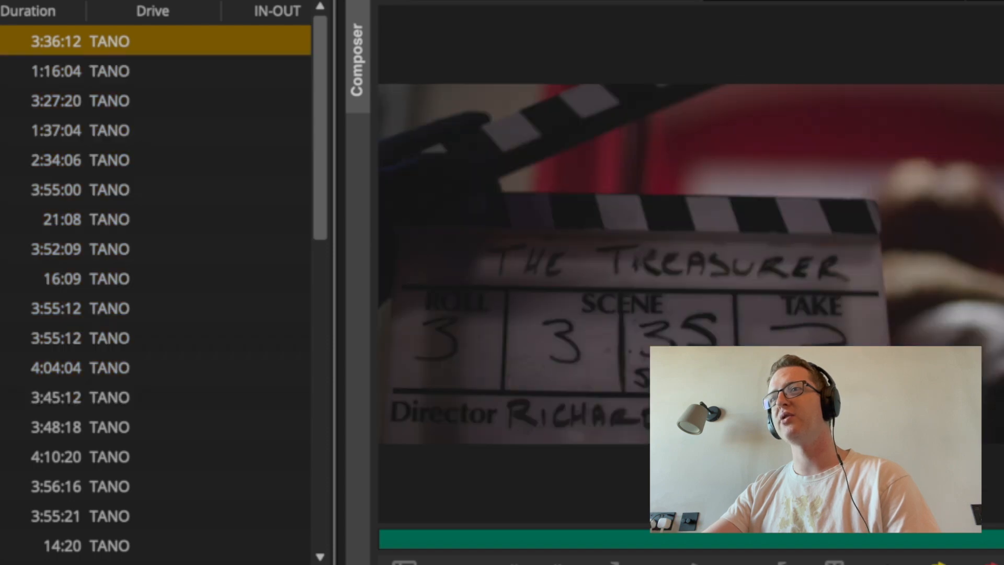
mouse_move(413, 538)
left_mouse_down()
mouse_move(434, 538)
mouse_move(392, 538)
mouse_move(408, 541)
left_mouse_up()
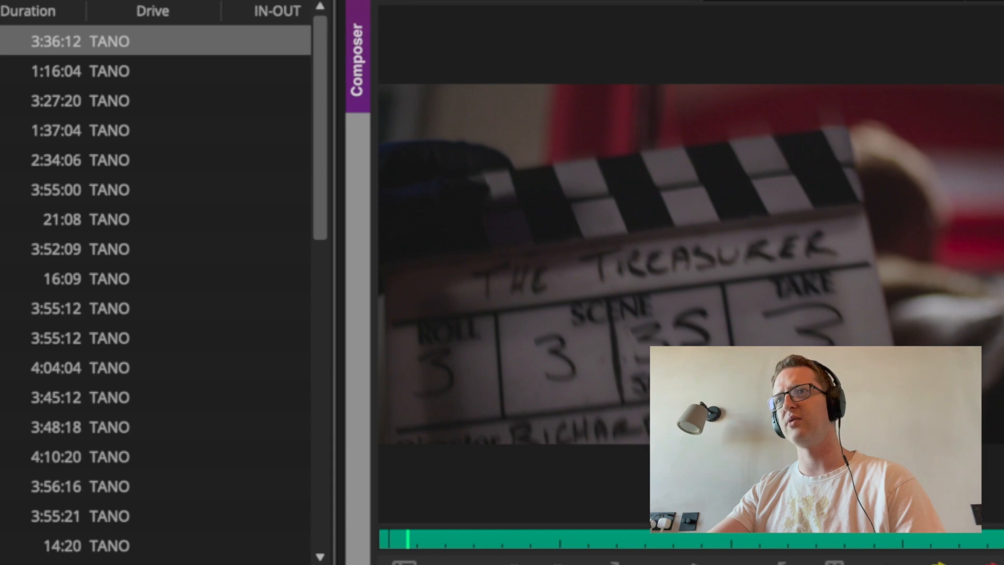
Load 715_0039.sync.01, locate its slate clap frame and inspect the audio slip options in its Source Settings
left_click(6, 41)
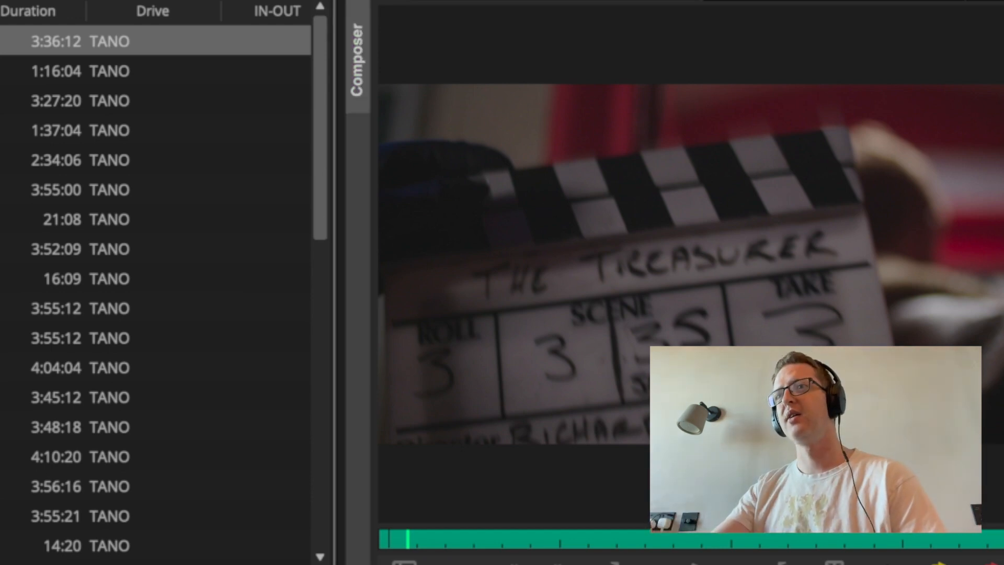
key("Down")
key("Return")
left_click_drag(399, 544, 440, 541)
key("Left")
key("Left")
key("Left")
key("Left")
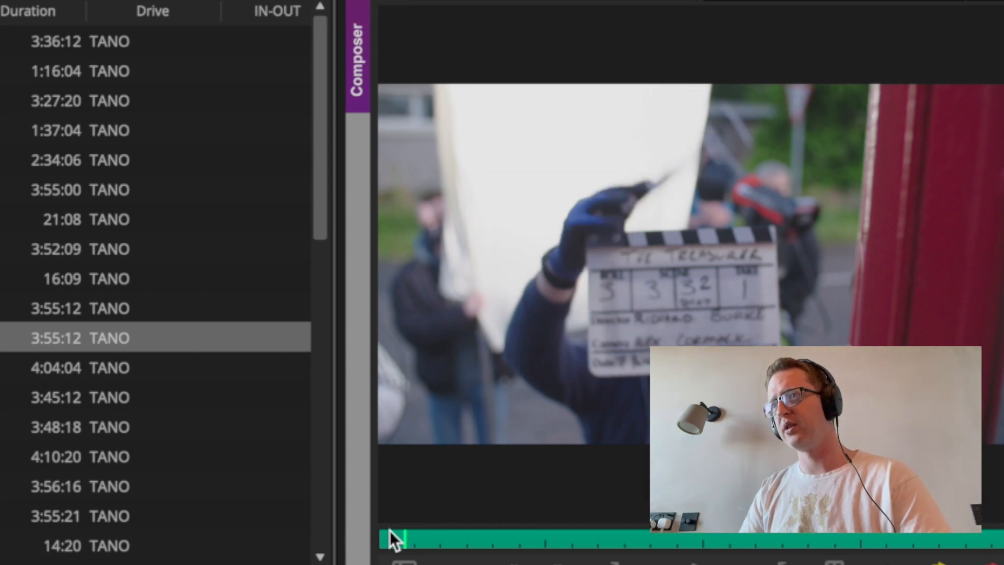
left_click(219, 349)
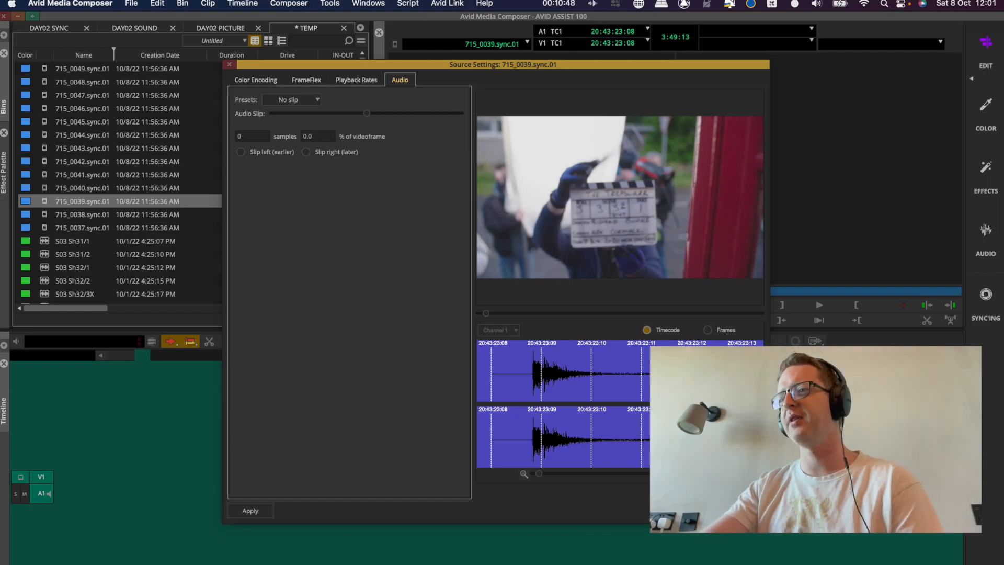
key("super+w")
left_click(45, 227)
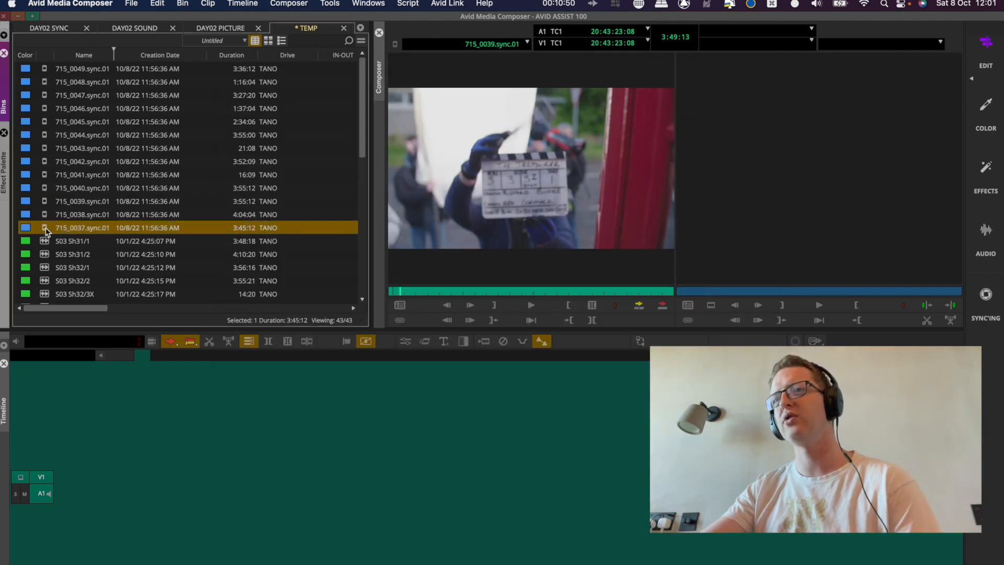
left_click(40, 73, "shift")
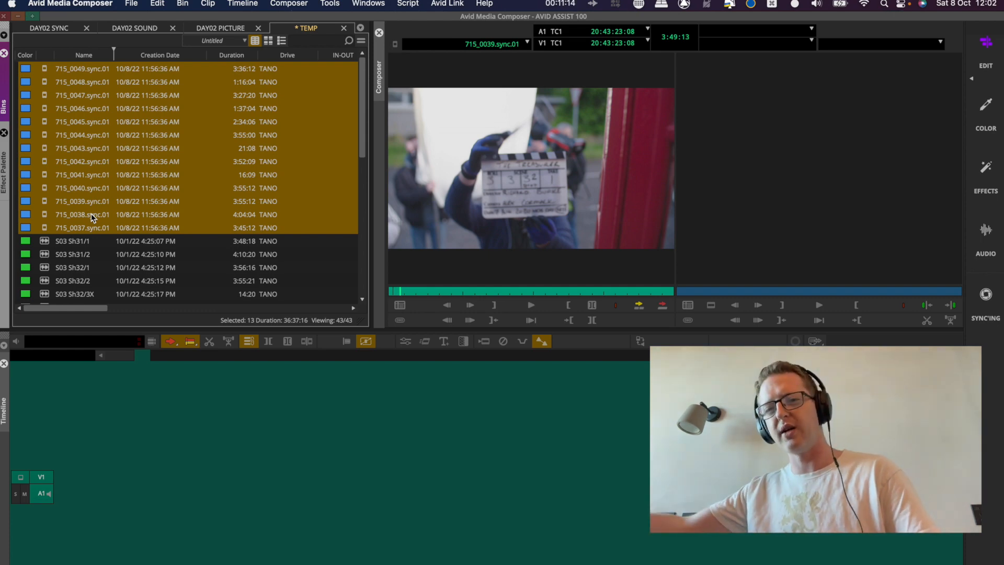
double_click(45, 176)
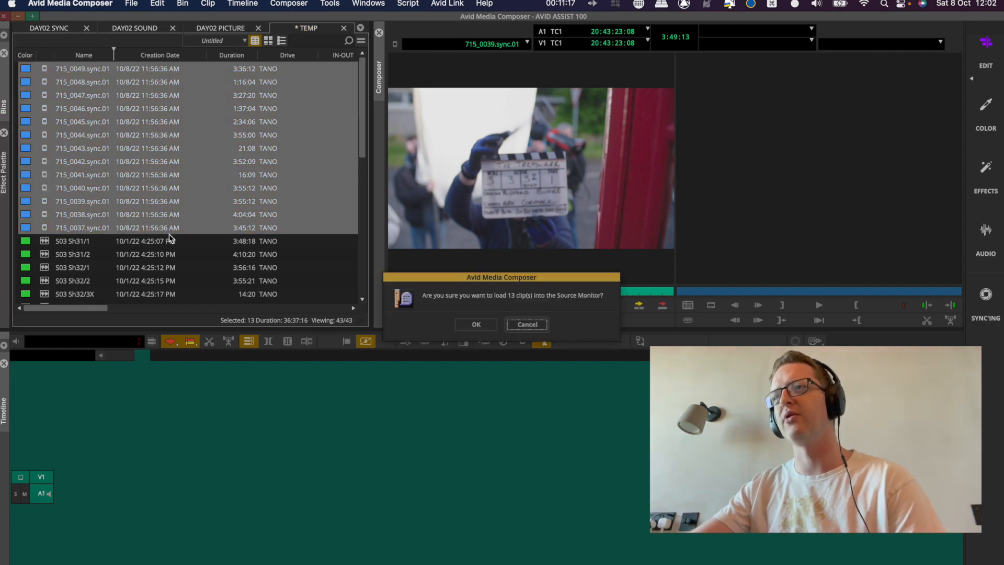
left_click(528, 324)
Name the new sequence in the TEMP bin DAY02 MANUAL SYNC
left_click(51, 214)
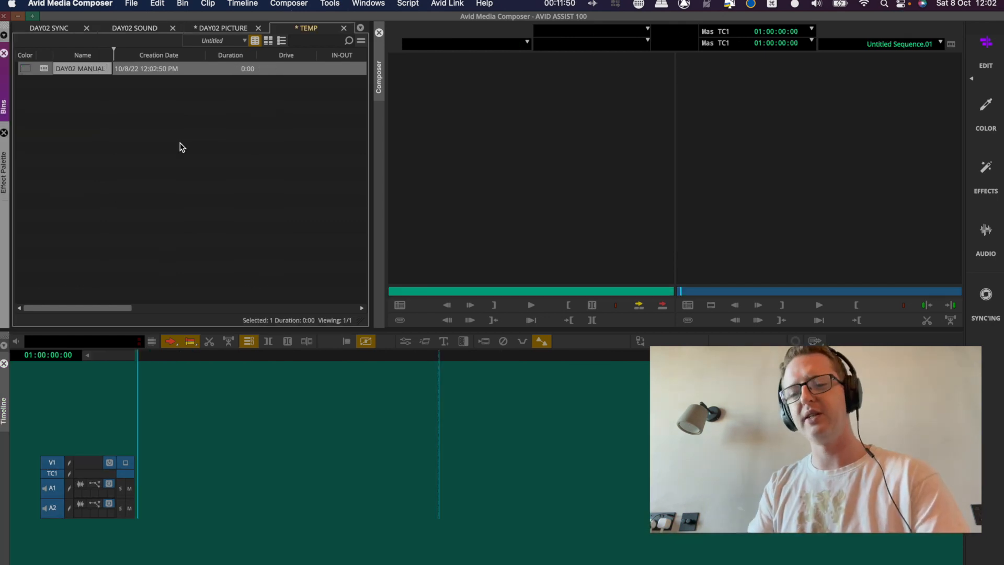
type("SYNC")
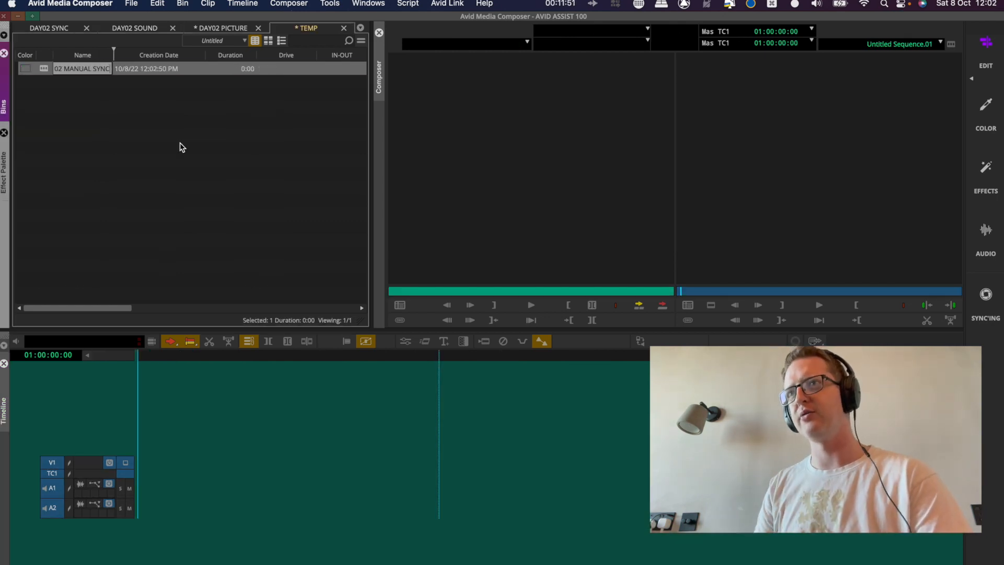
key("Return")
Add all clips from the DAY02 PICTURE bin to V1 of the sequence and return the playhead to the start
left_click(226, 30)
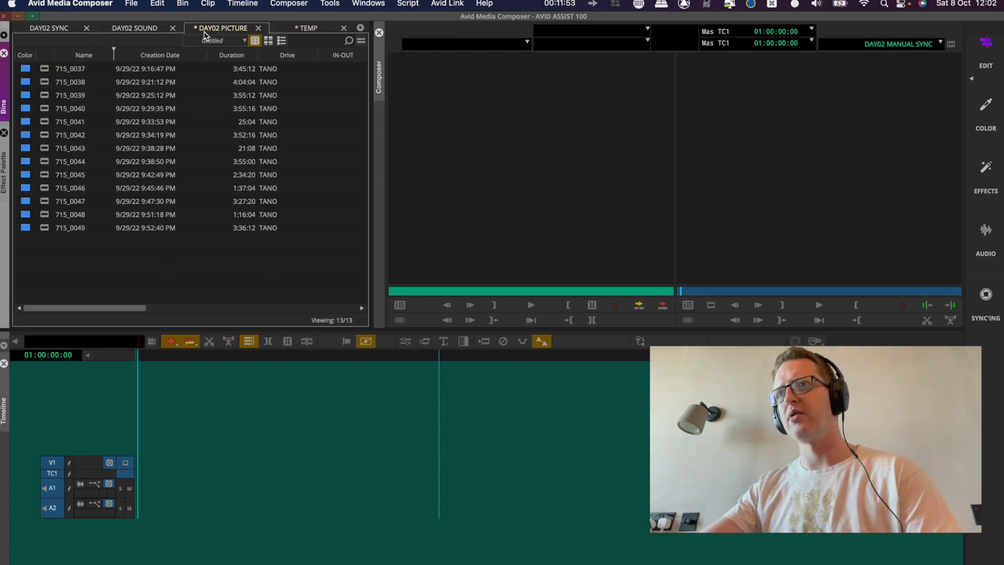
key("super+a")
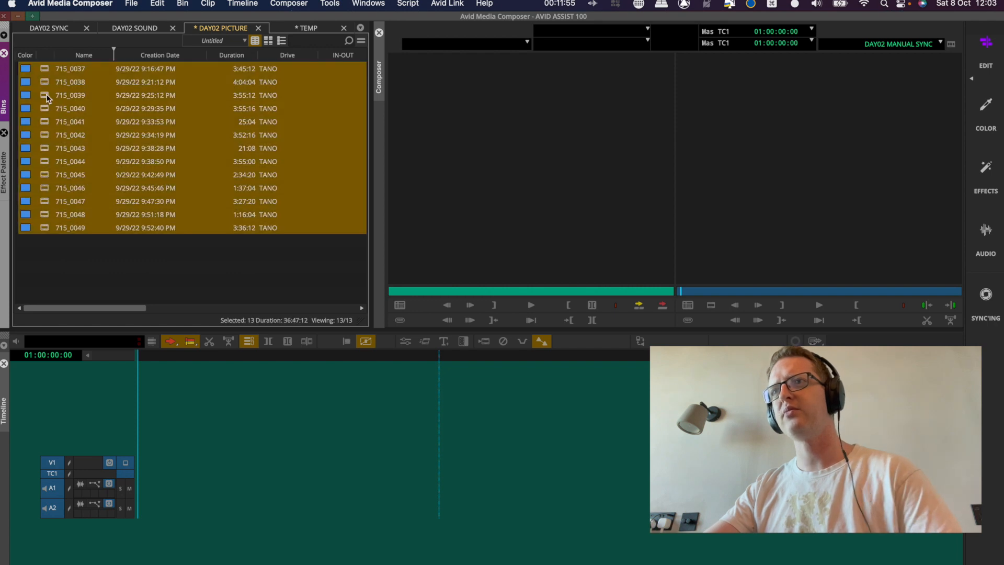
left_click_drag(46, 97, 471, 459)
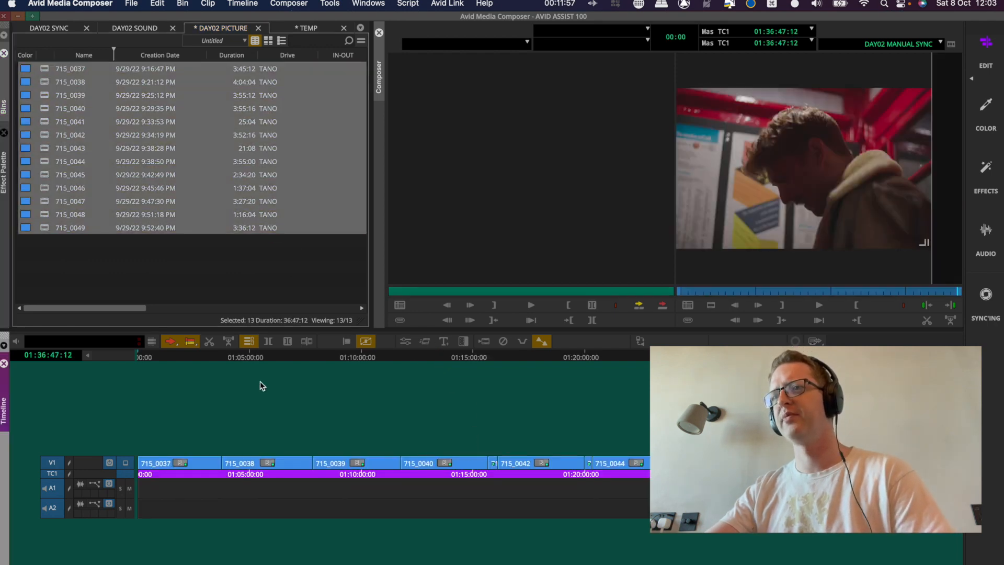
left_click_drag(189, 357, 37, 394)
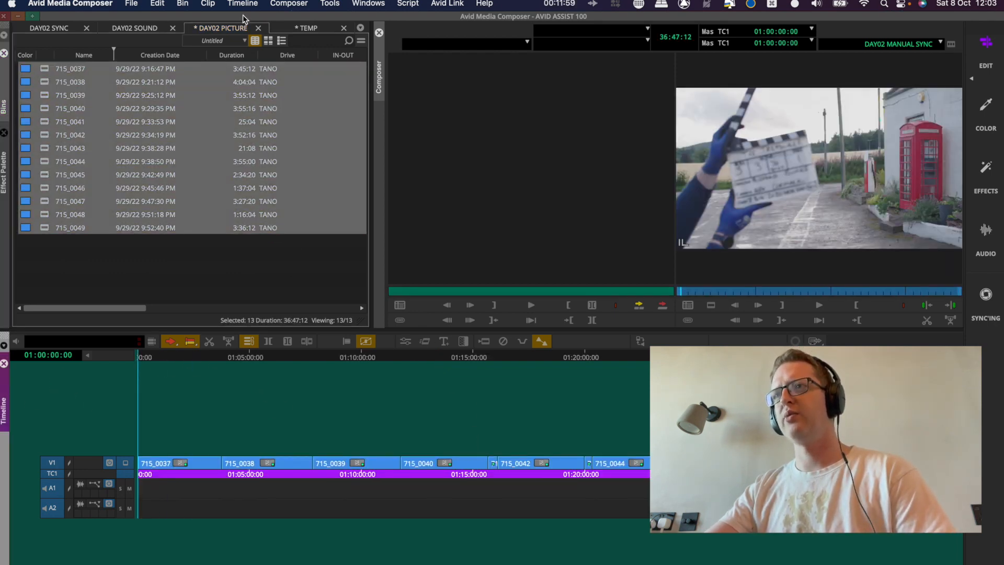
Check the Tracks column of the DAY02 SOUND bin and add audio tracks A3, A4 and A5 to the sequence
left_click(134, 27)
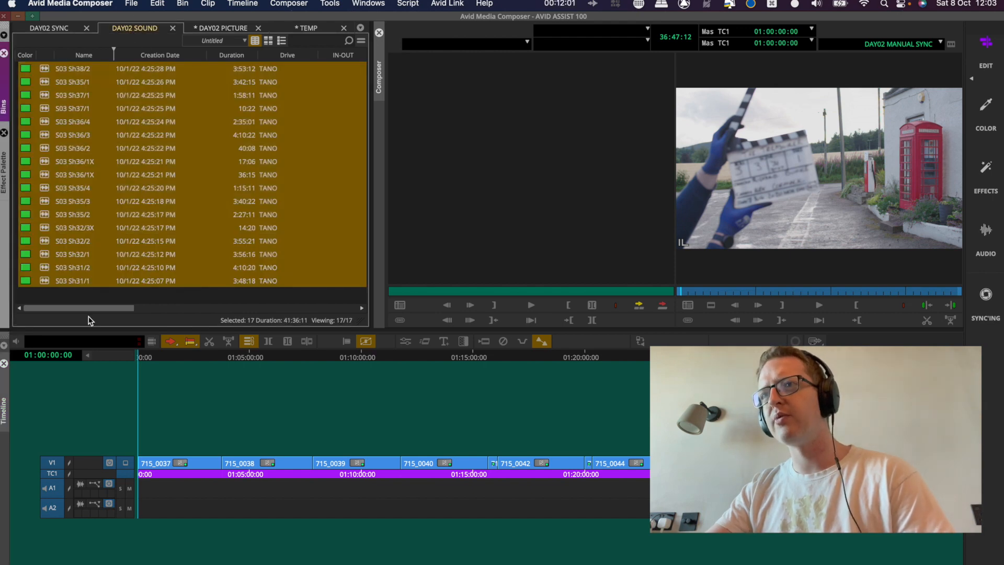
left_click_drag(90, 308, 173, 311)
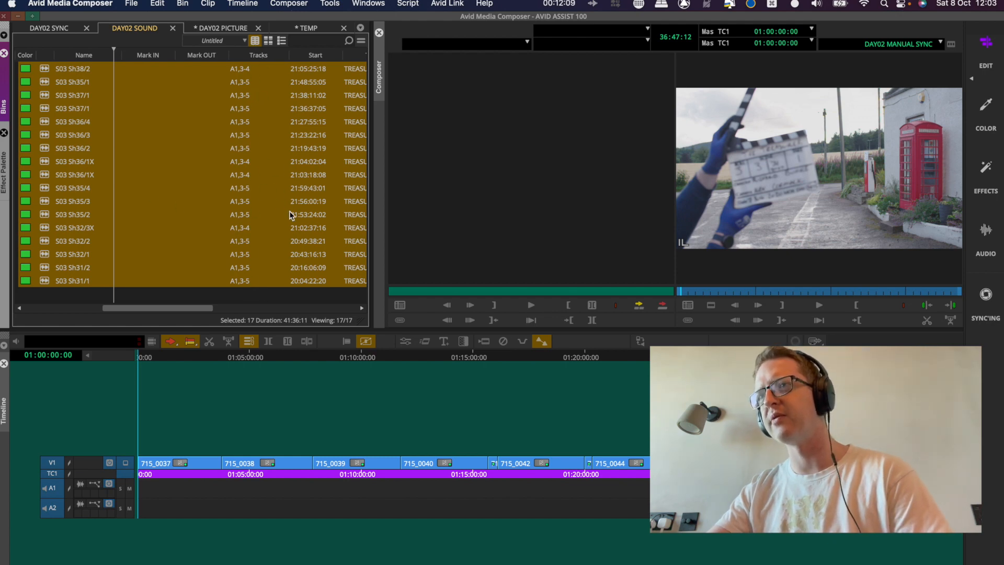
left_click(342, 420)
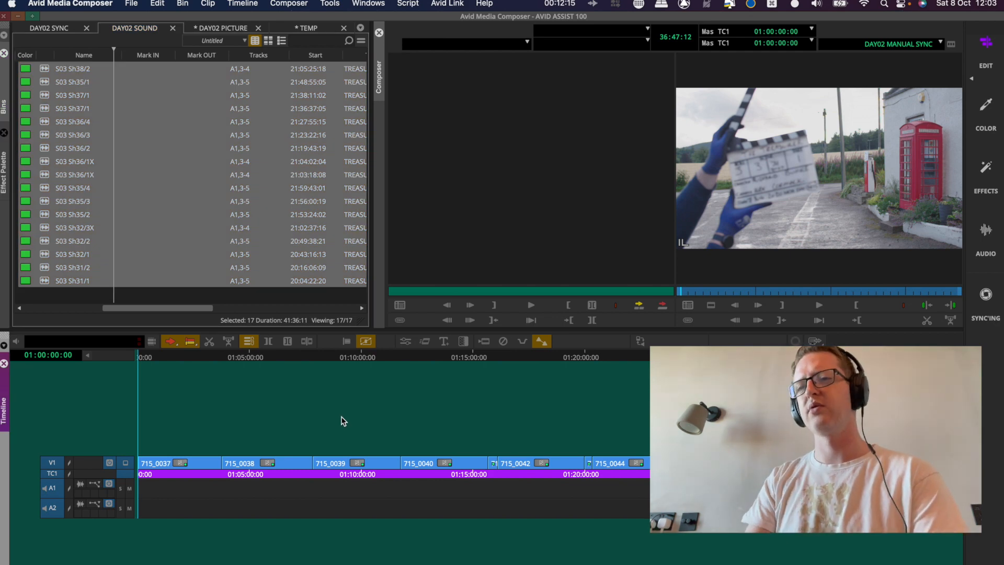
key("super+u")
key("super+u")
key("super+u")
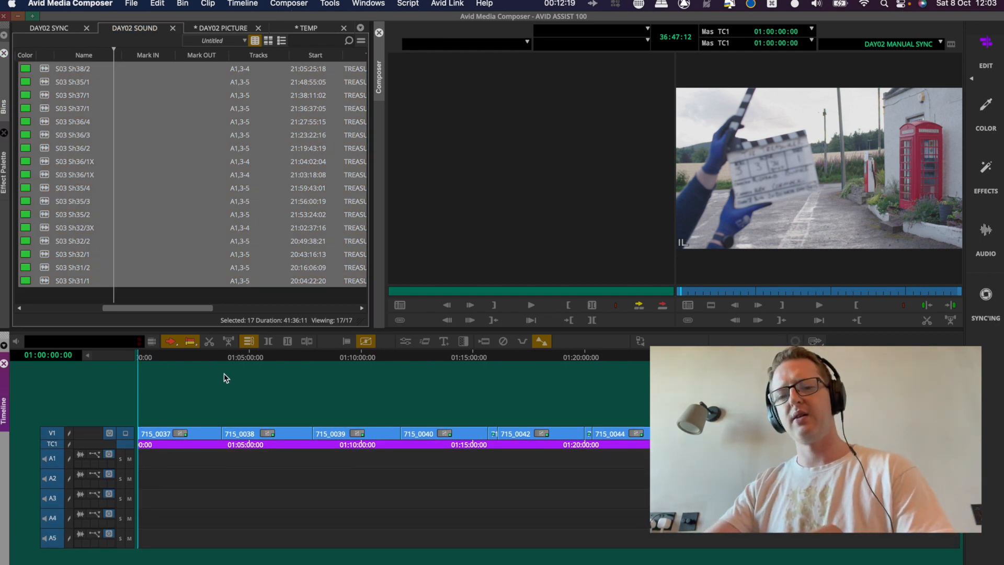
Park the timeline playhead on the slate clap of clip 715_0037, at 01:00:07:08
key("Down")
key("Down")
key("Down")
key("Down")
key("Down")
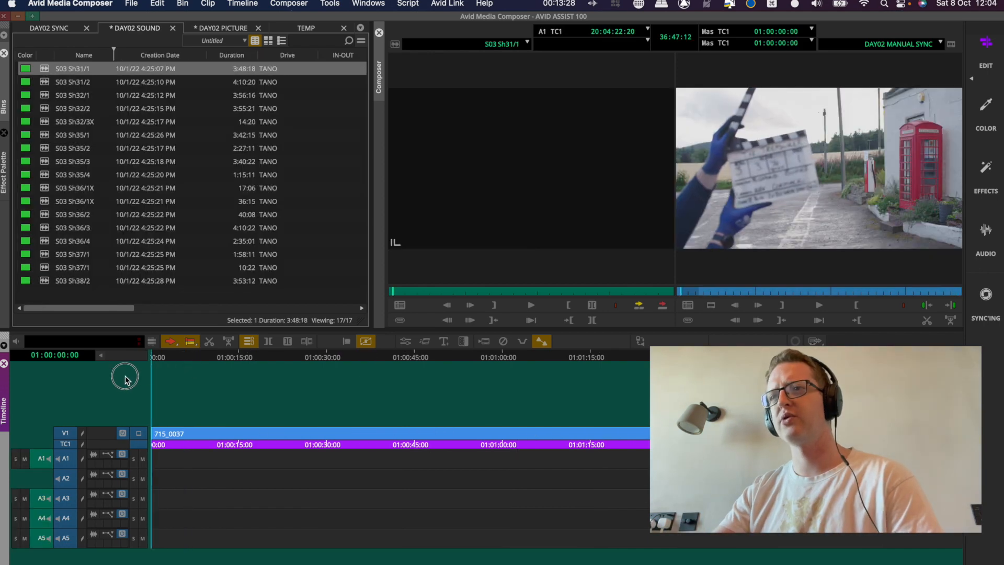
left_click(168, 370)
left_click_drag(168, 369, 195, 368)
key("Left")
key("Left")
key("Left")
key("Left")
key("Left")
key("Left")
key("Left")
key("Left")
key("Left")
key("Left")
key("Left")
key("Left")
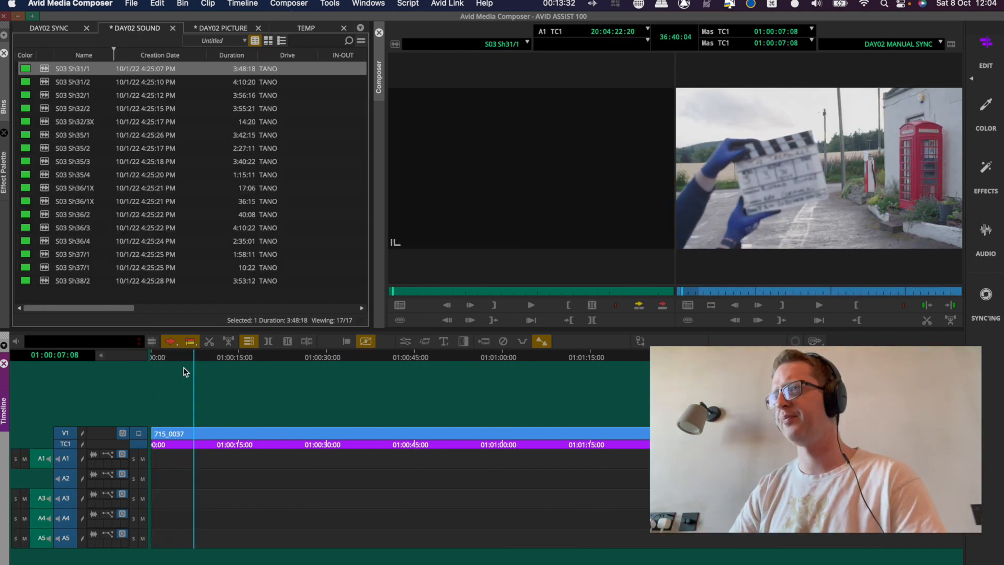
Set the playhead to 01:00:07:02, load sound clip S03 Sh31/1 as source, and park it on its clap at 20:04:32:18
key("Right")
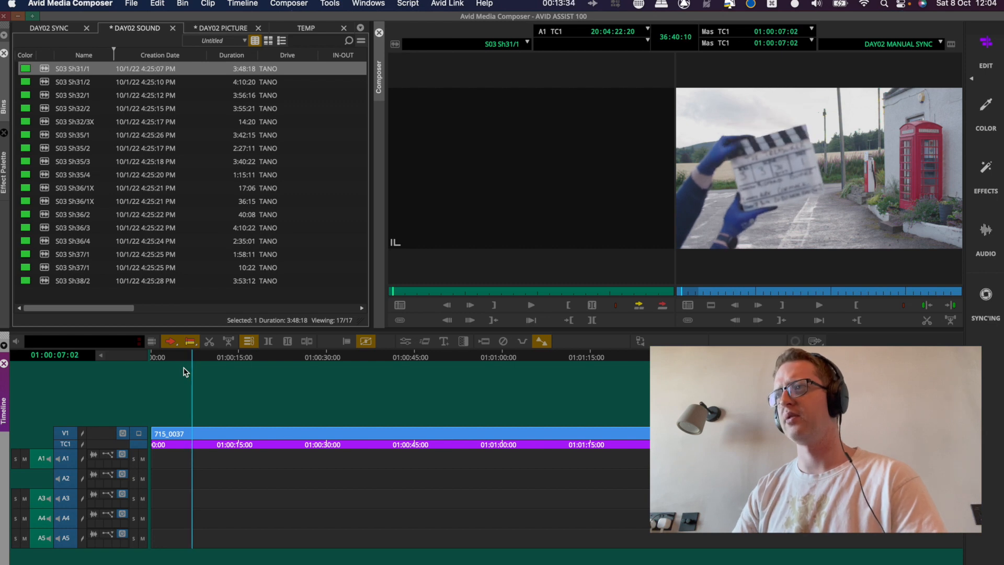
double_click(41, 67)
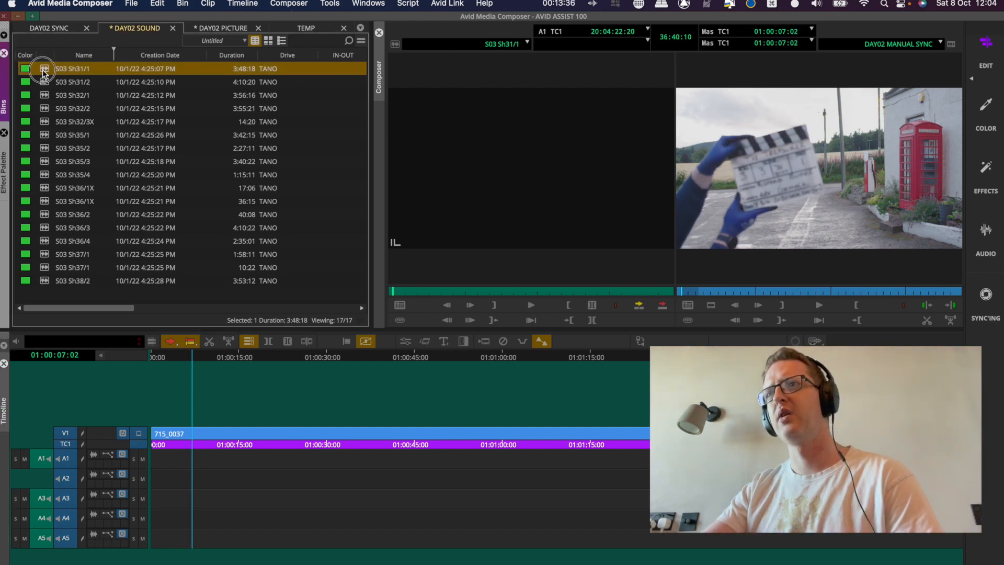
left_click(453, 168)
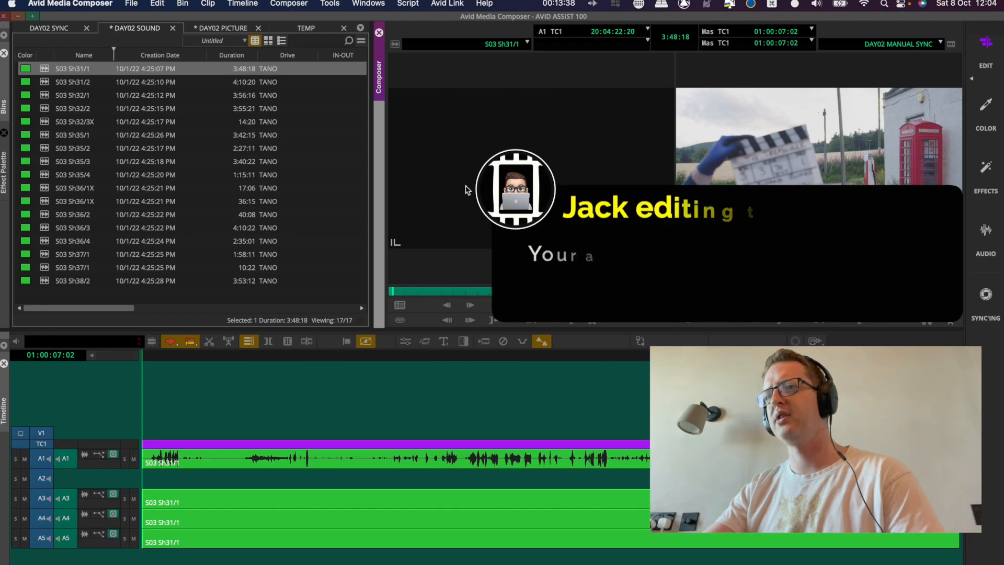
left_click(158, 448)
key("space")
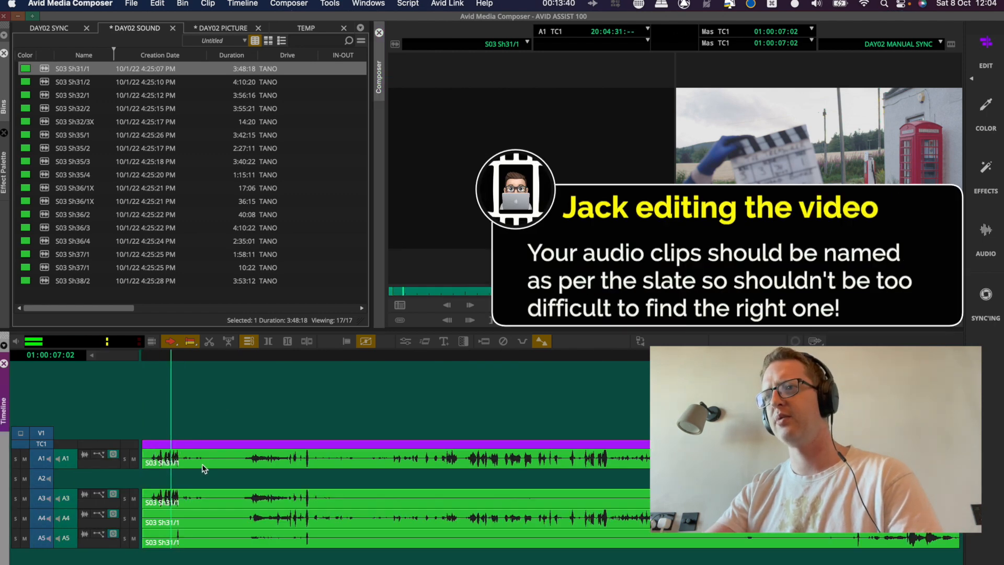
key("space")
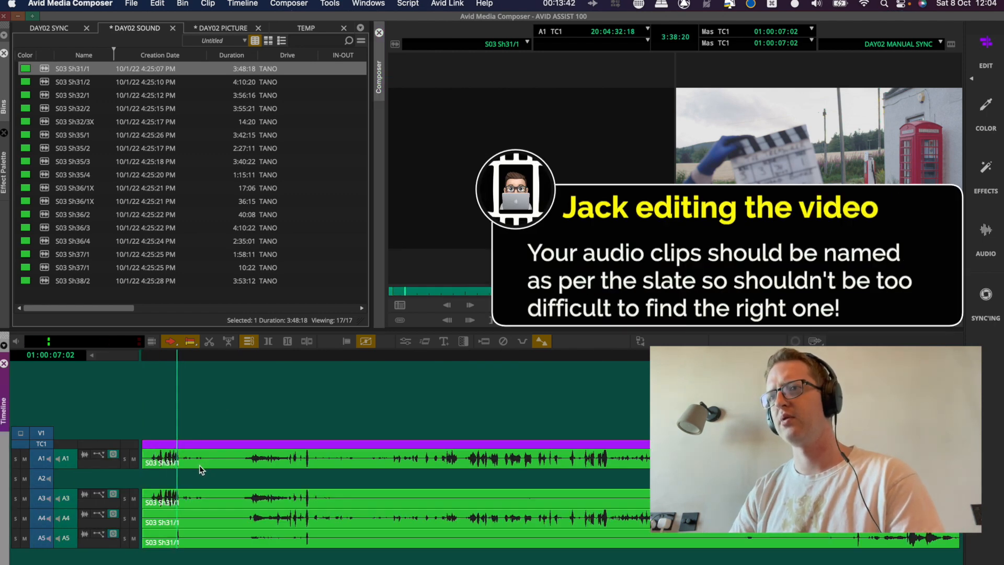
key("ctrl+]")
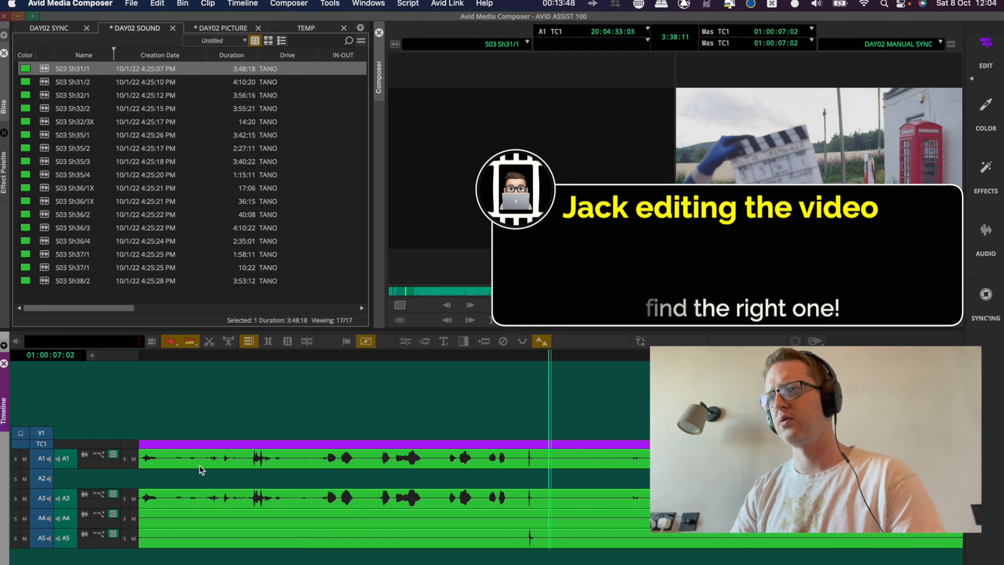
key("Right")
key("Left")
key("Right")
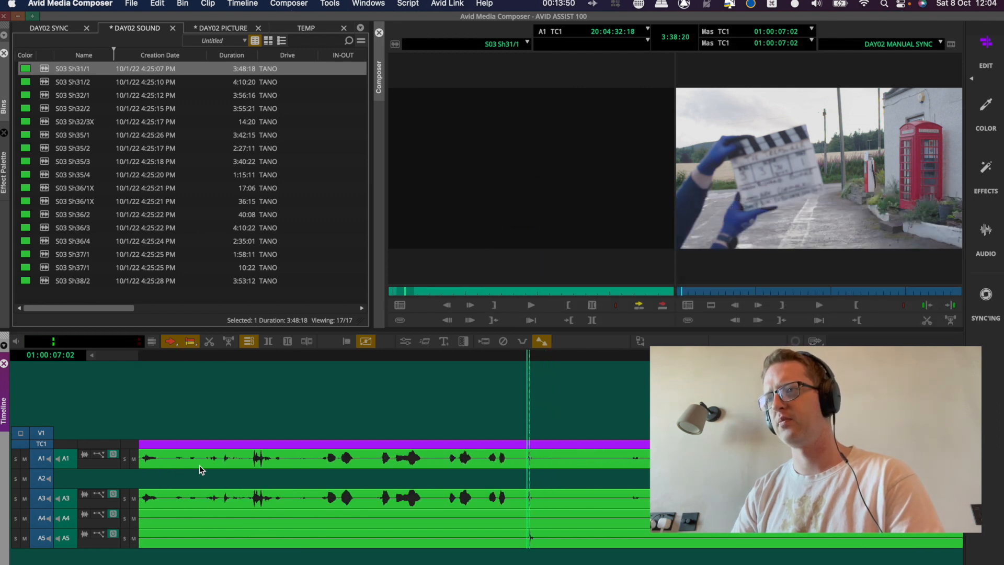
key("Escape")
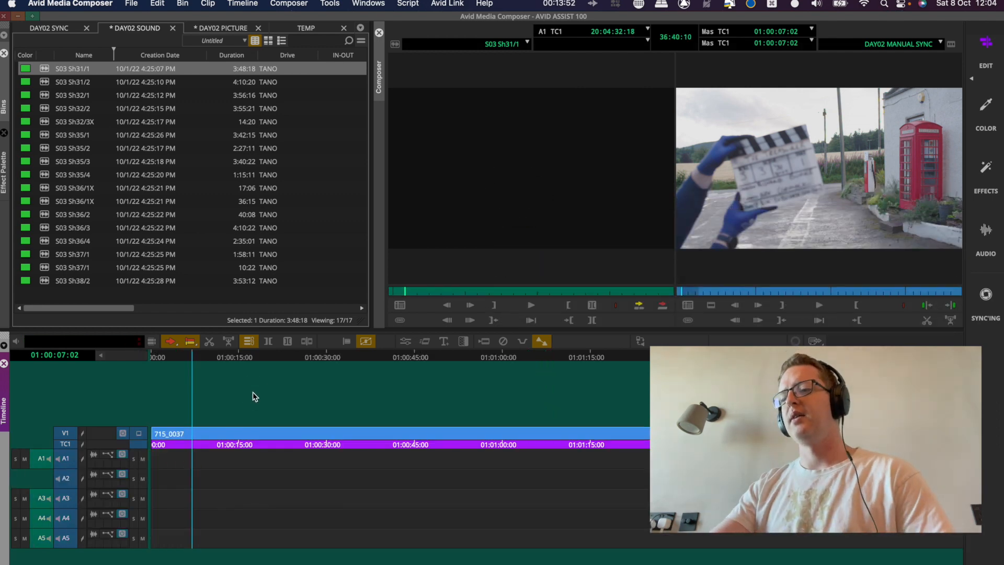
Deselect V1 and replace-edit S03 Sh31/1 onto A1, A3, A4 and A5 under clip 715_0037, aligned at the claps
key("ctrl+[")
key("ctrl+[")
key("ctrl+[")
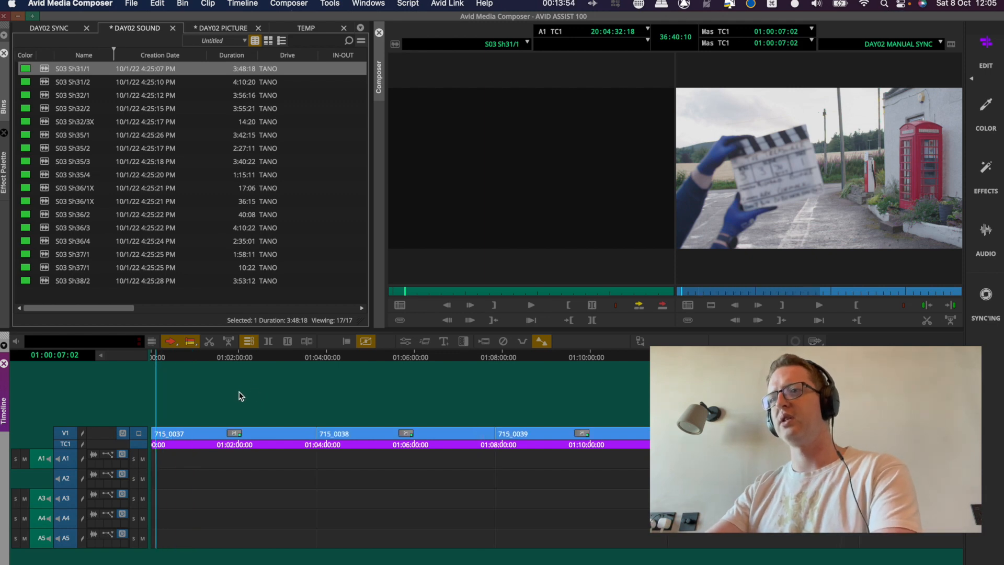
key("ctrl+]")
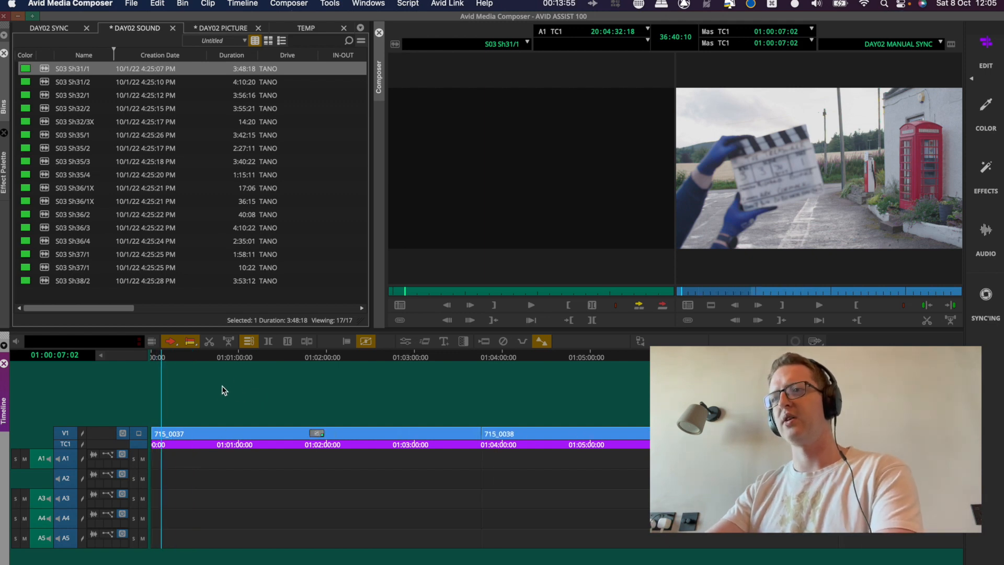
left_click(64, 429)
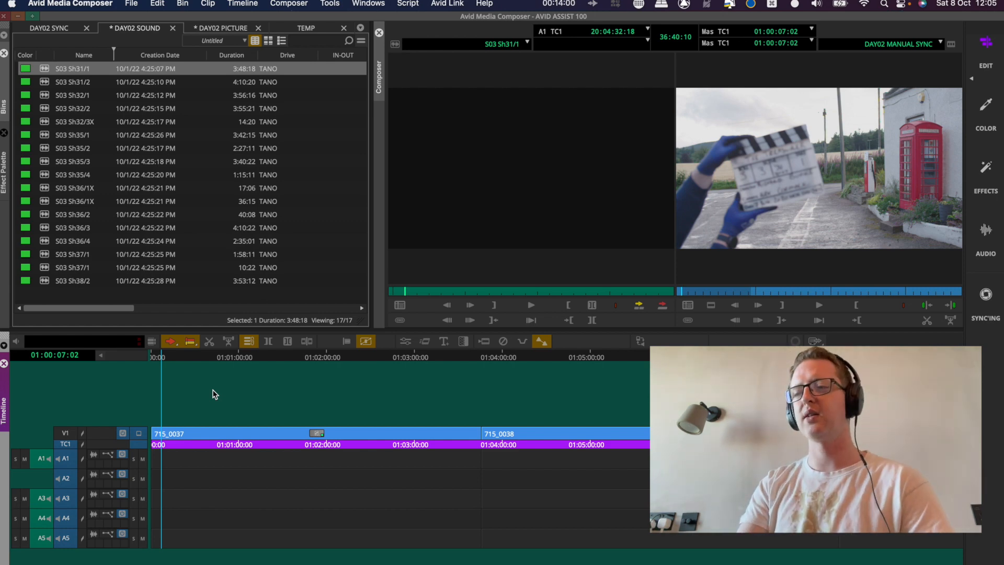
key("b")
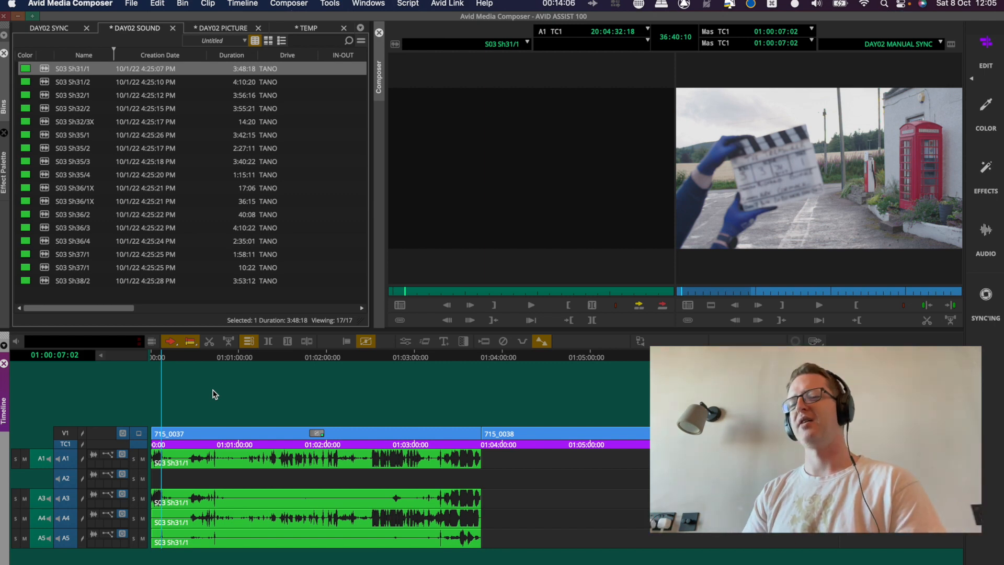
Look up the Replace Edit command among the Edit commands of the Command Palette, and close the palette
key("super+3")
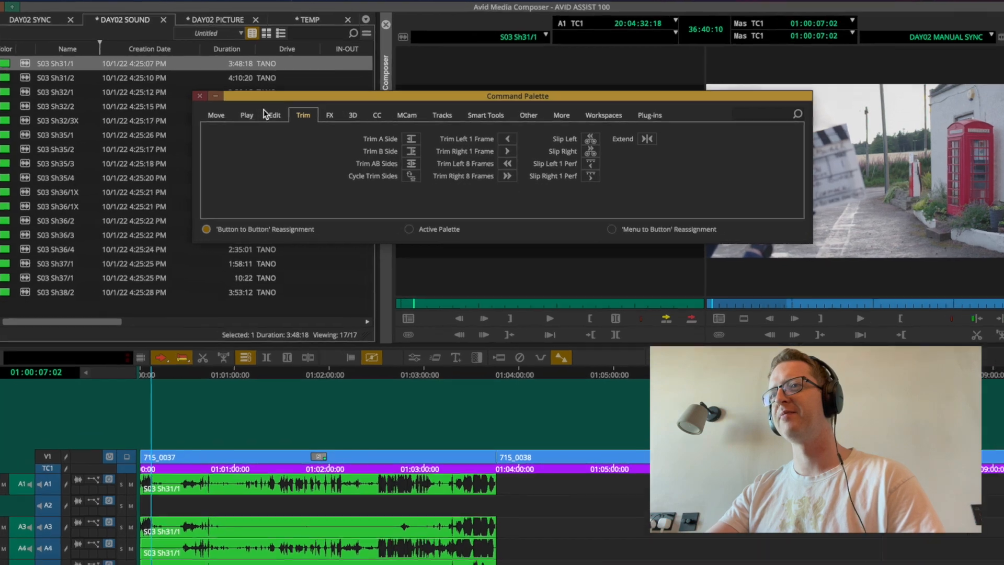
left_click(274, 116)
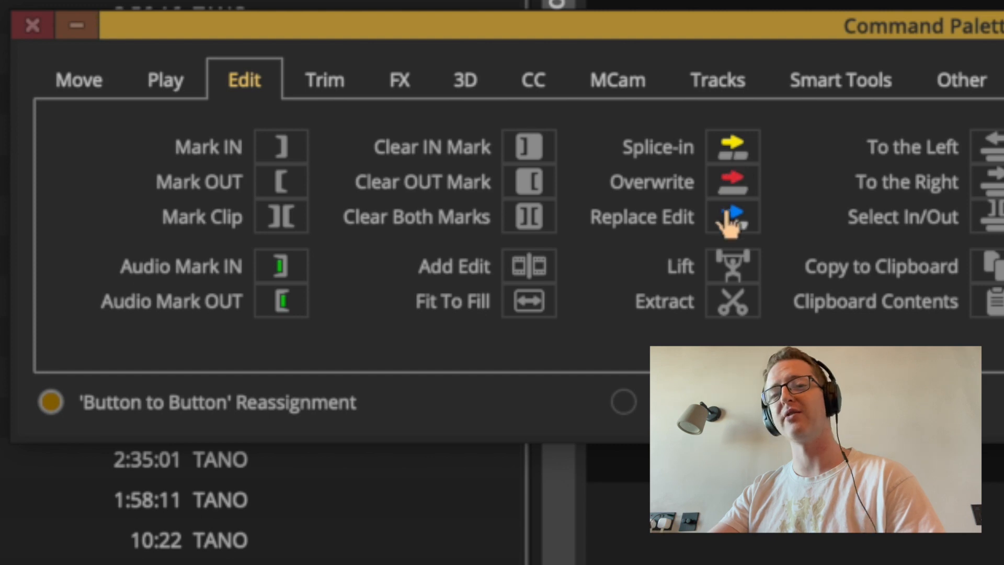
left_click(32, 25)
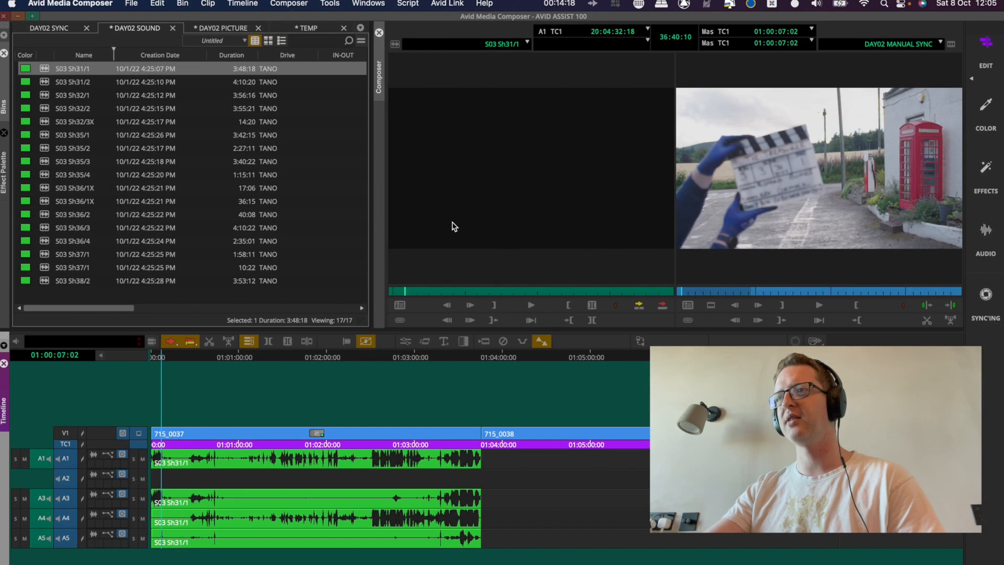
left_click(486, 162)
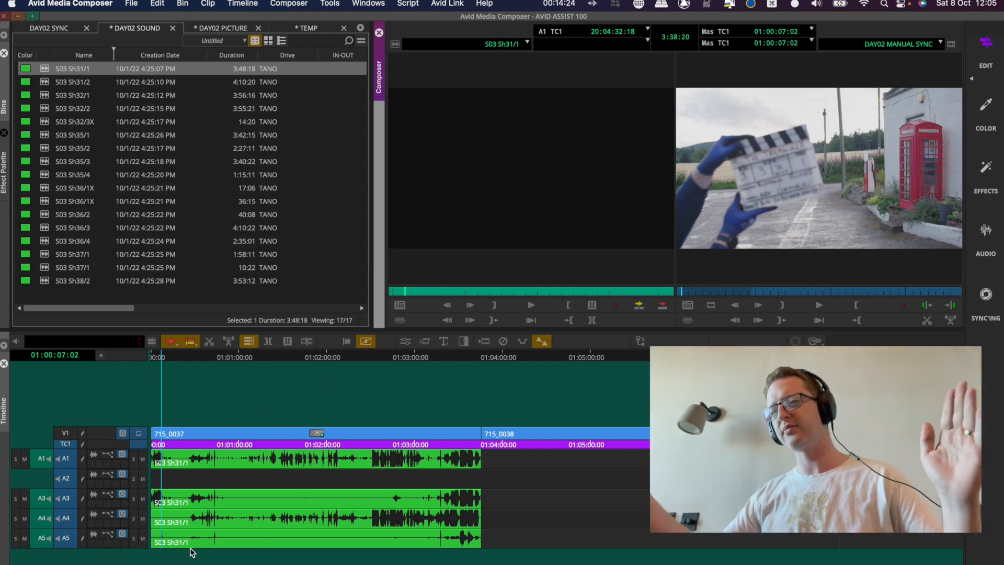
left_click(178, 396)
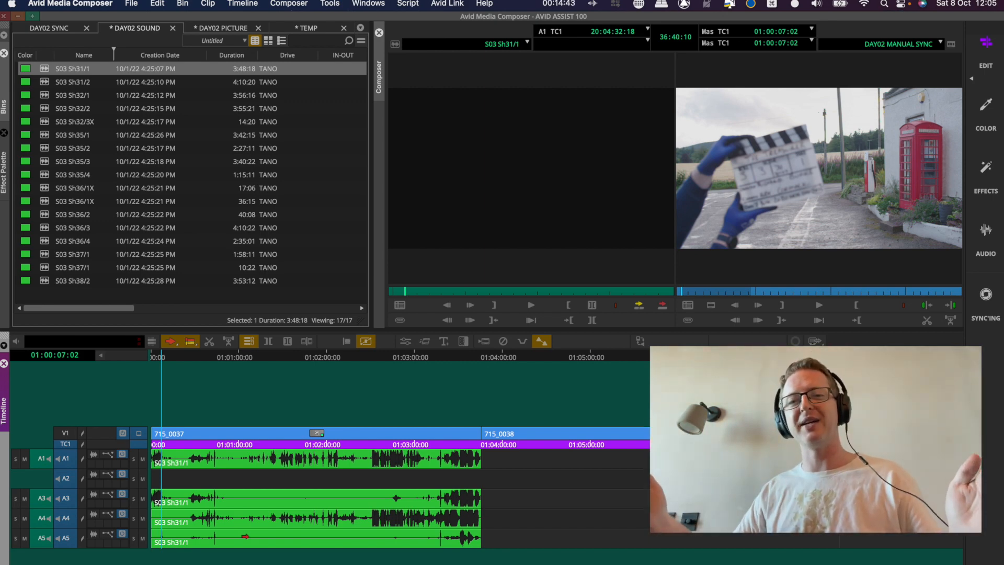
Load sound clip S03 Sh31/2 as source and park it on its slate clap at 20:16:13:17
key("Home")
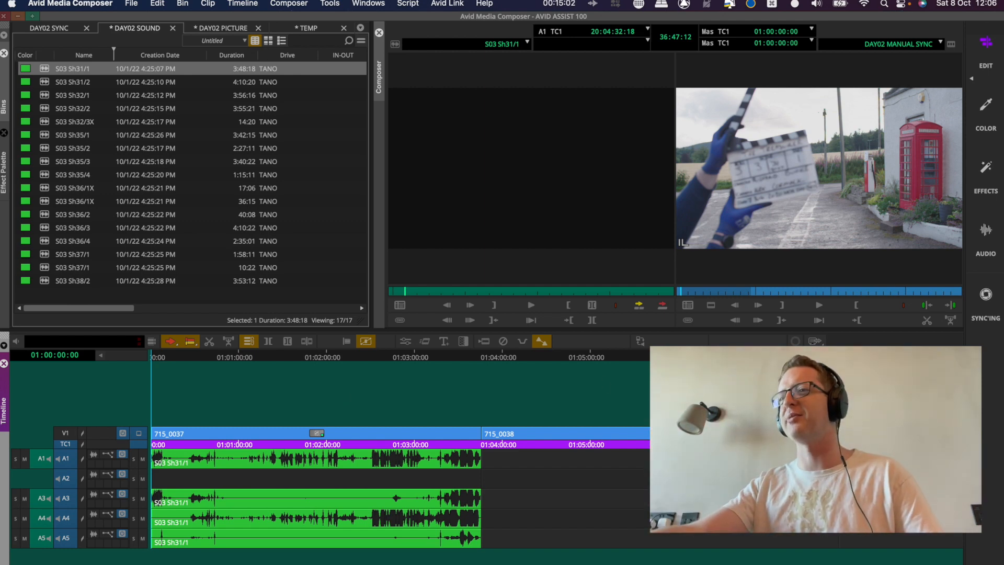
double_click(46, 82)
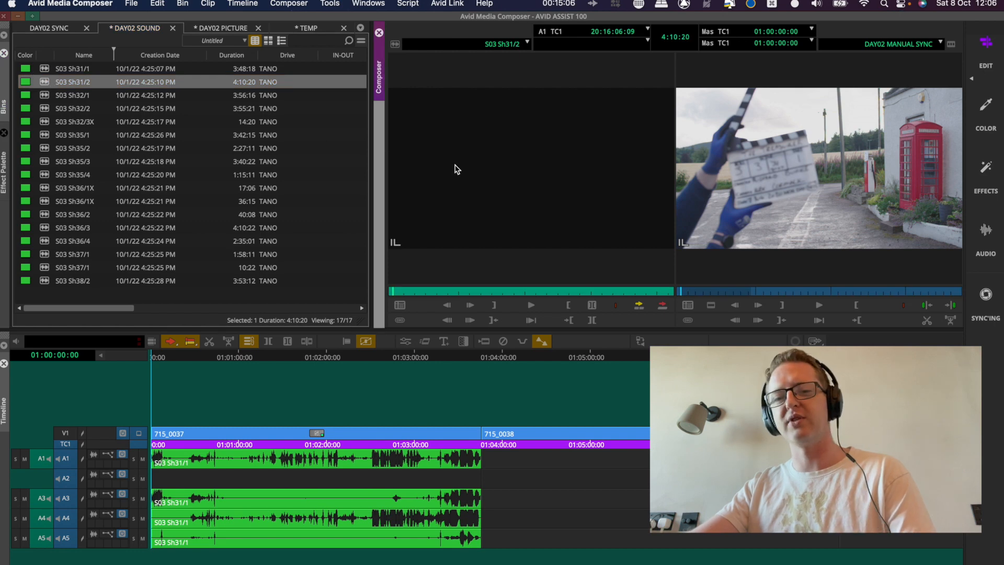
key("Escape")
left_click(163, 467)
key("super+]")
key("super+]")
key("super+]")
key("super+]")
key("super+]")
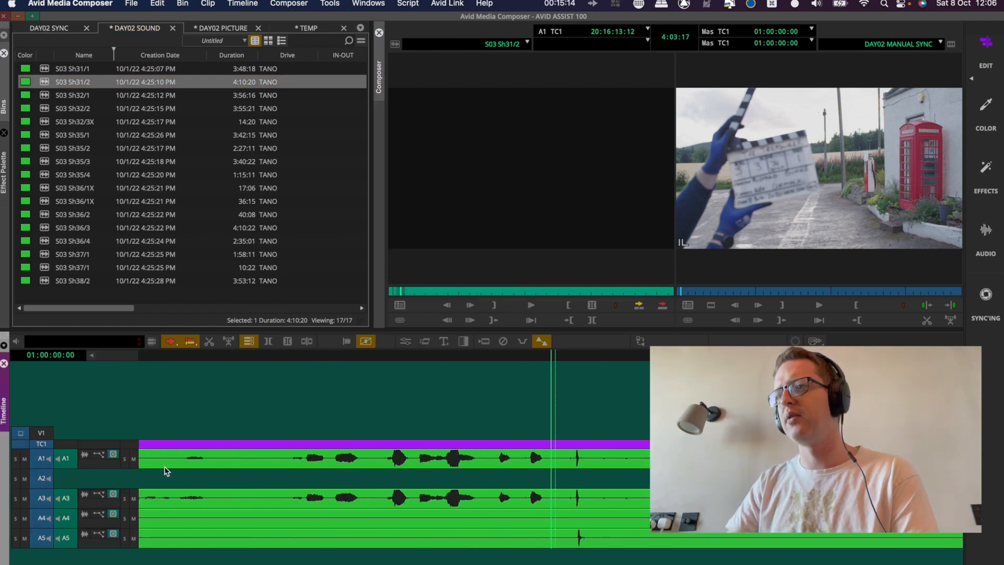
key("space")
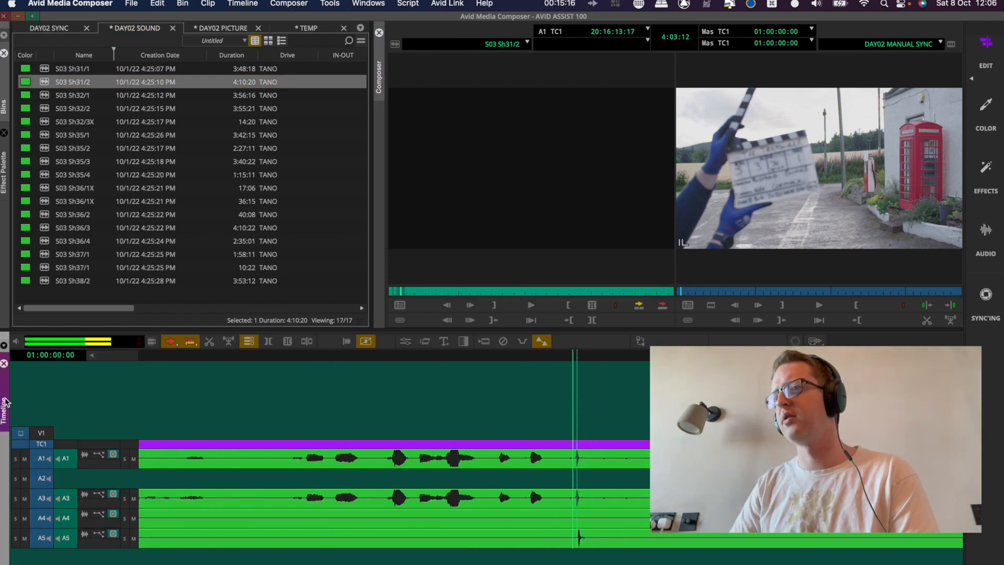
key("Left")
key("Right")
key("Left")
key("Right")
key("Escape")
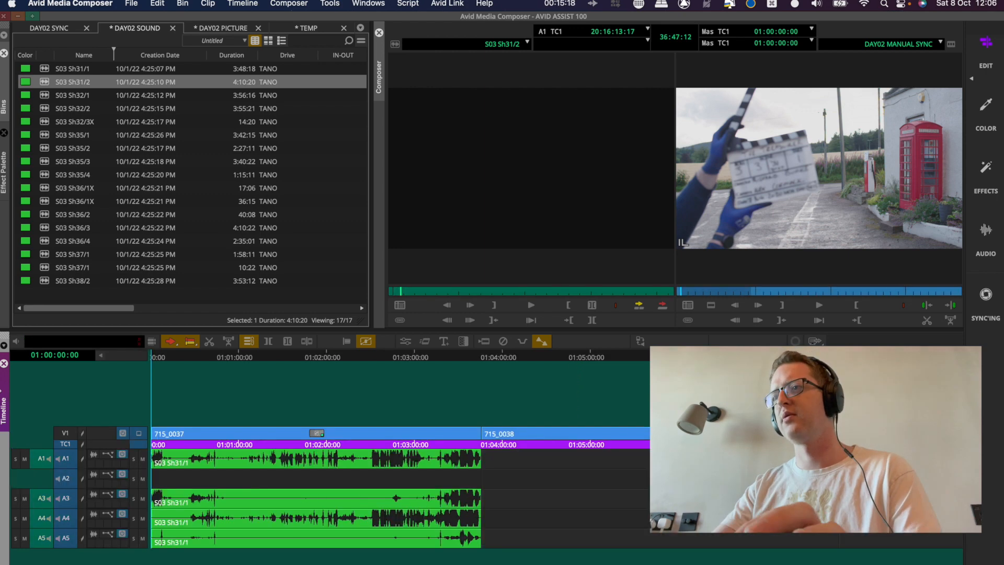
Park the timeline playhead on the slate clap of clip 715_0038, at 01:03:50:02
left_click_drag(509, 359, 489, 379)
key("Left")
key("Left")
key("Left")
key("Left")
key("Left")
key("Left")
key("Left")
key("Left")
key("Left")
key("Left")
key("Left")
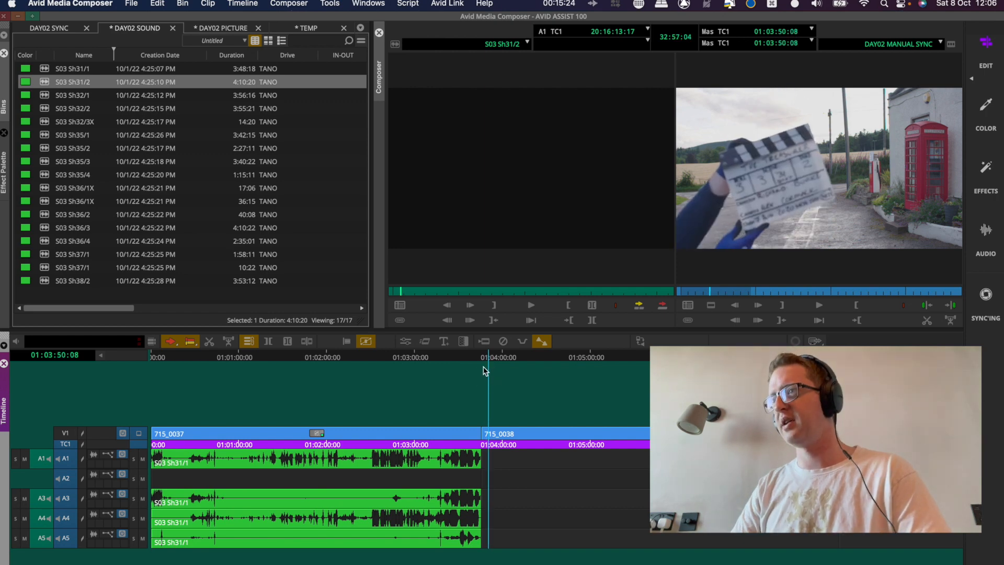
key("Right")
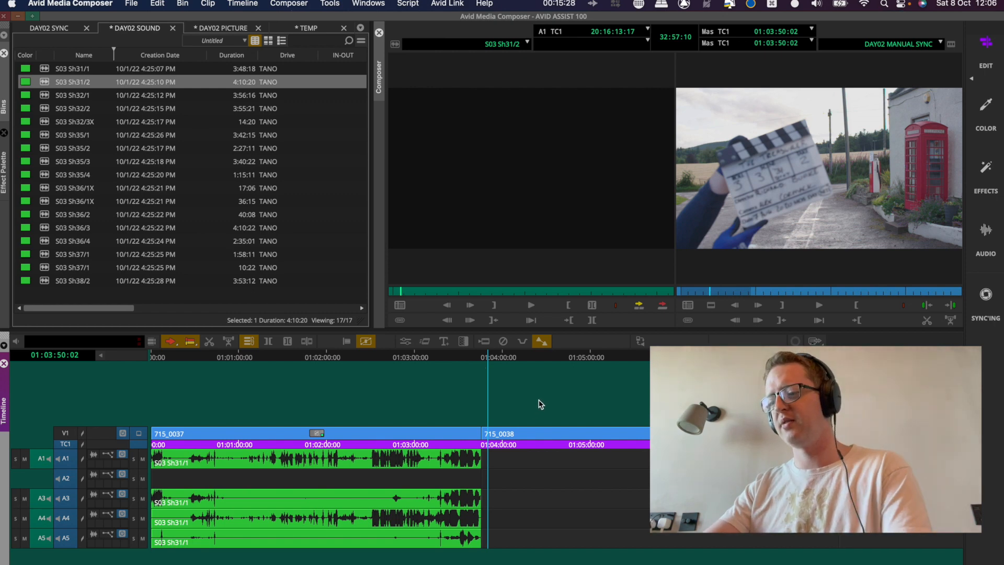
Replace-edit S03 Sh31/2 onto the audio tracks under clip 715_0038, and test play the middle of the take
key("super+bracketleft")
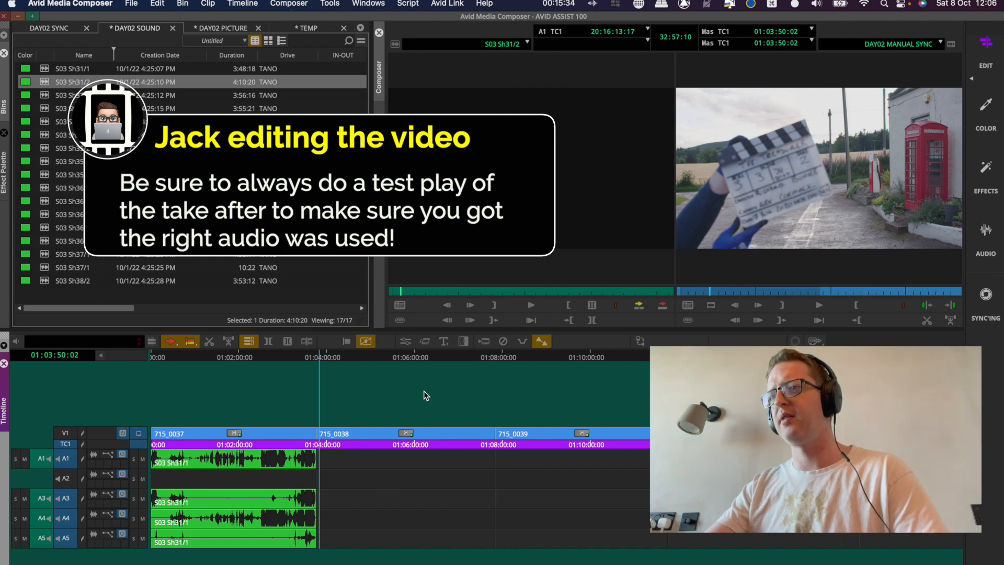
key("b")
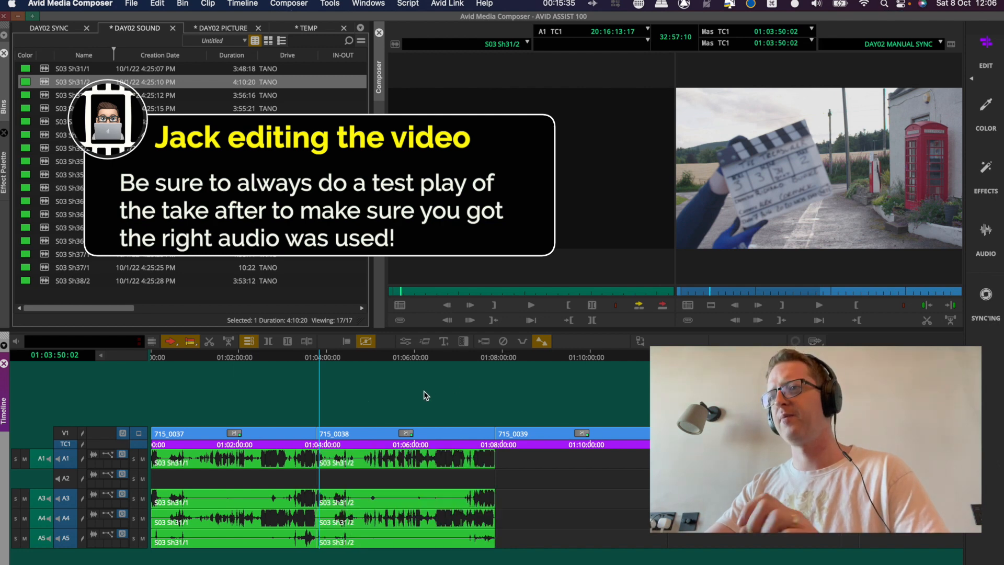
left_click(409, 359)
key("space")
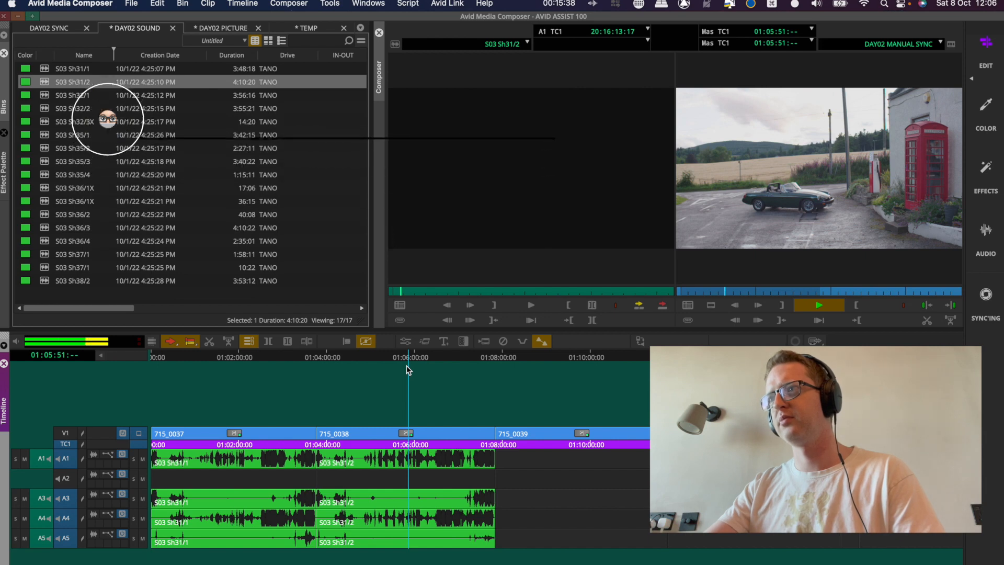
key("space")
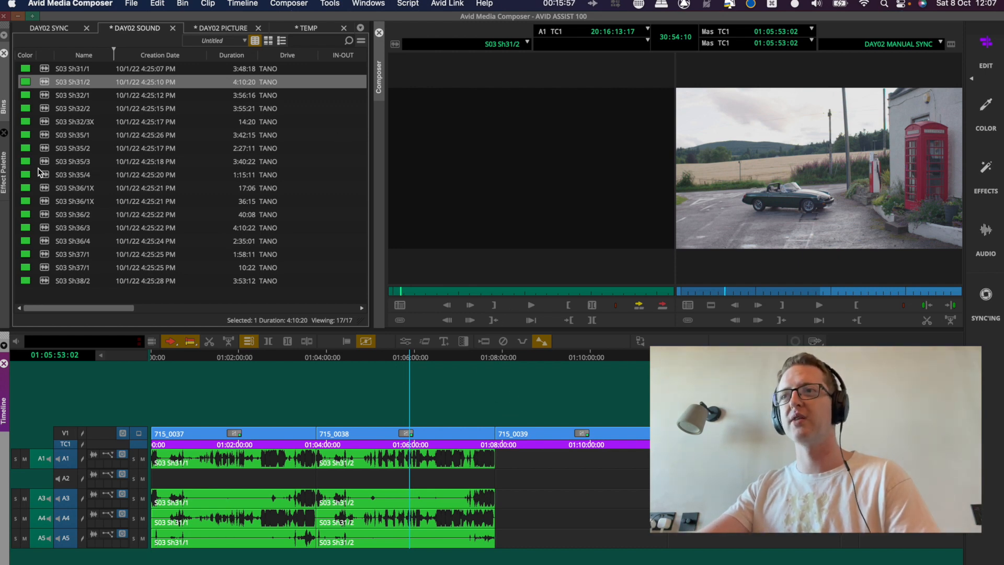
Try to replace-edit the 17:06 sound clip S03 Sh36/1X under clip 715_0039, with the playhead at 01:09:02:12
left_click_drag(36, 187, 585, 234)
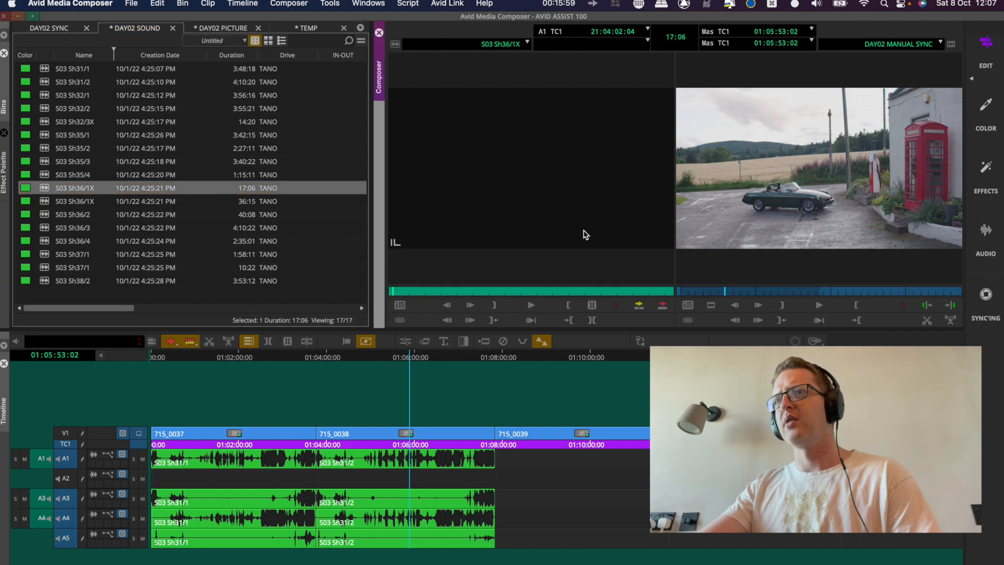
left_click(548, 369)
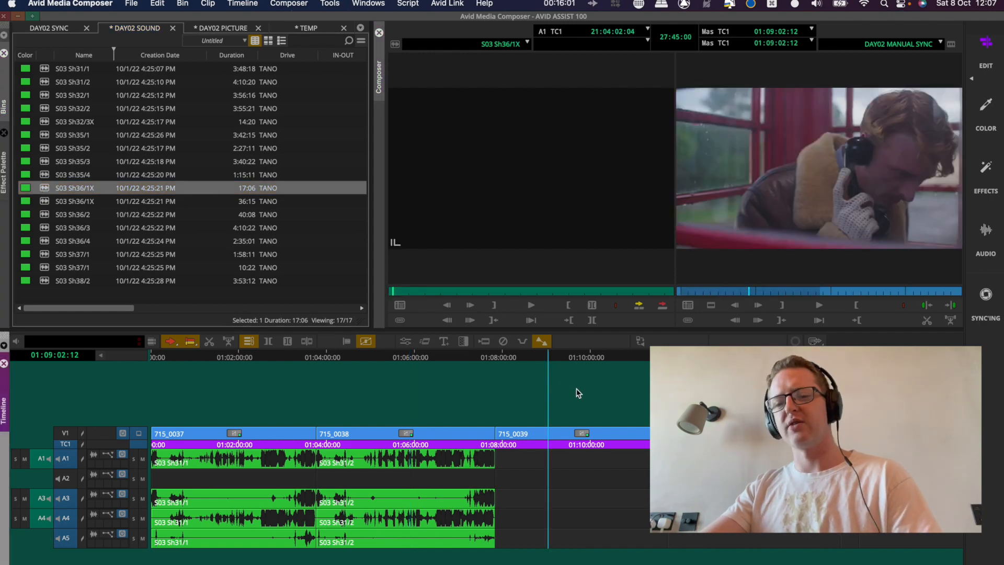
key("b")
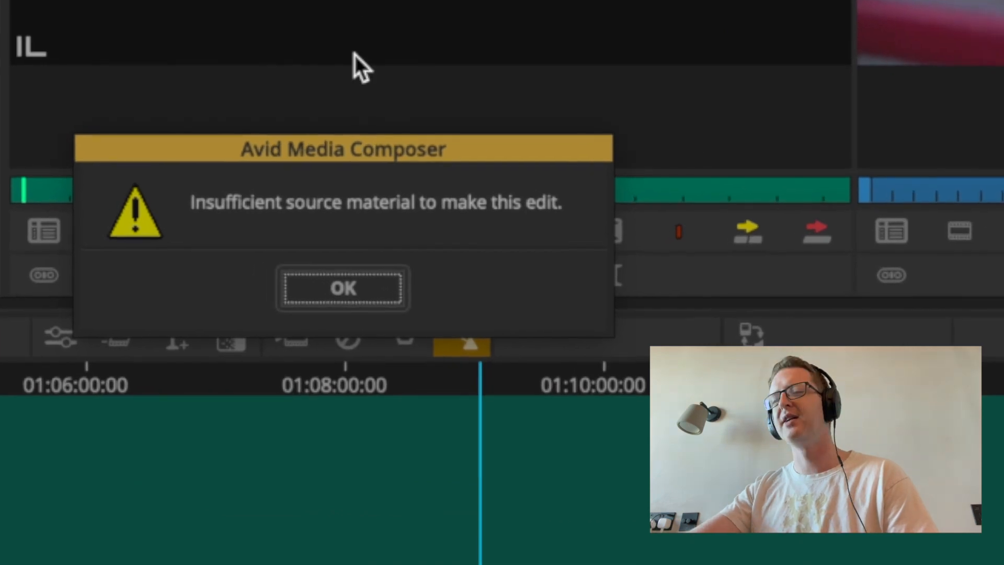
left_click(327, 285)
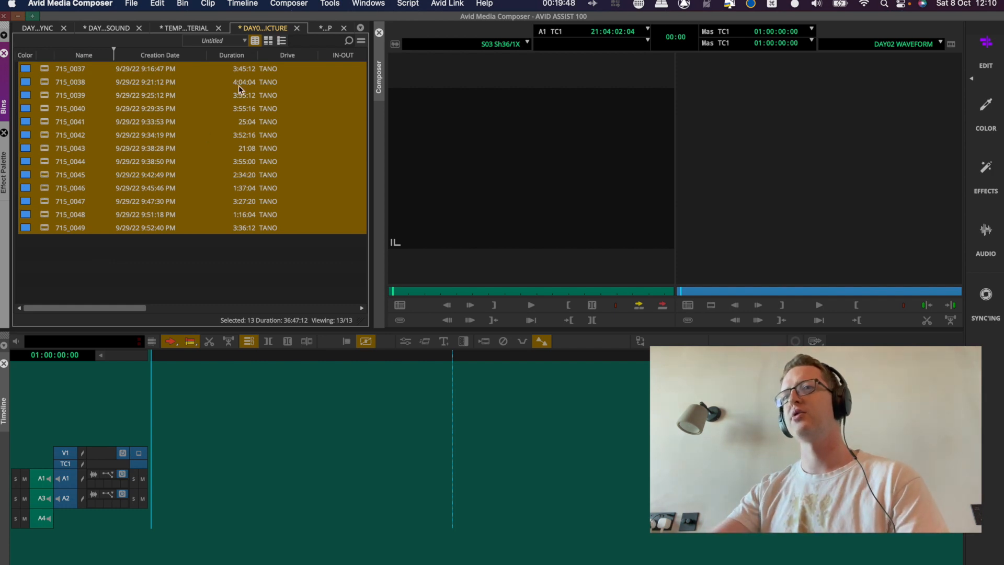
Add all clips from the DAY02 PICTURE bin to V1 of the DAY02 WAVEFORM sequence
left_click(140, 243)
left_click(80, 56)
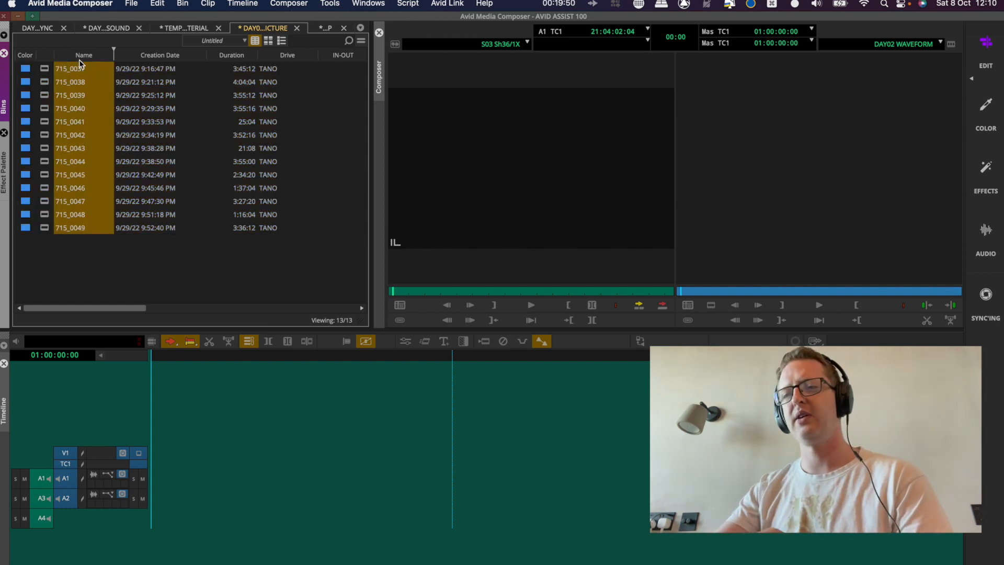
left_click(68, 251)
key("super+a")
left_click_drag(48, 114, 582, 477)
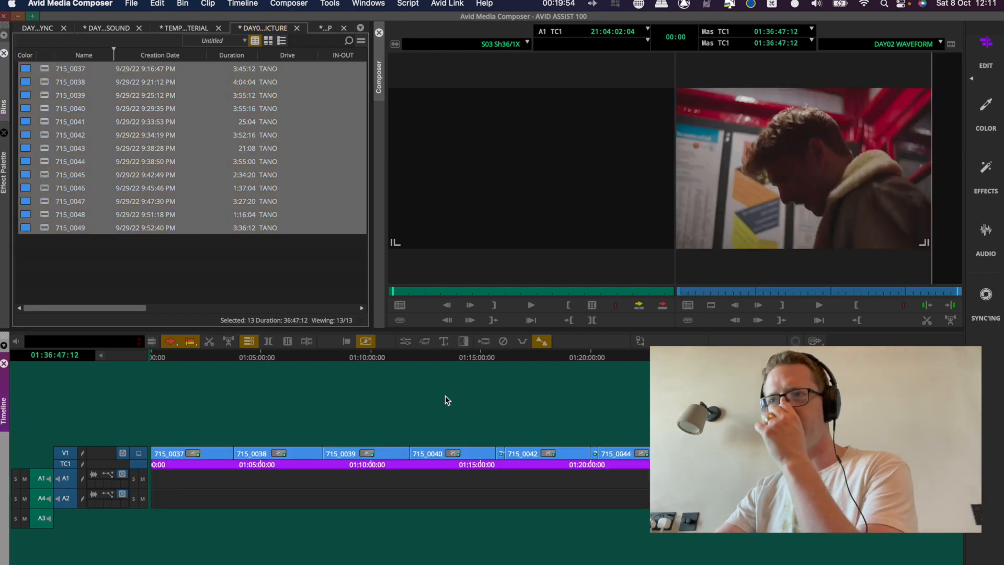
left_click(341, 406)
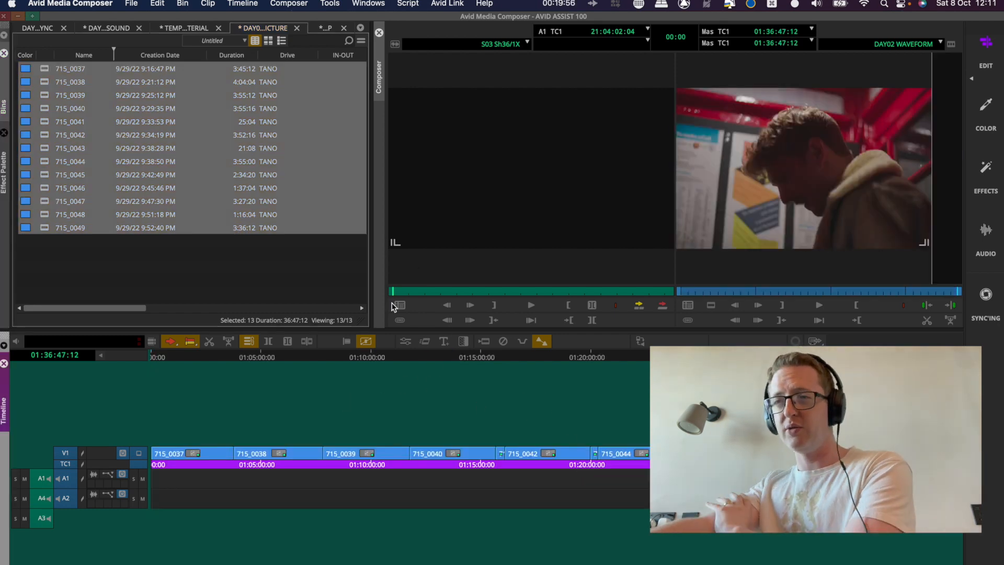
Add all clips from the DAY02 SOUND bin to the audio tracks of the DAY02 WAVEFORM sequence, starting at 01:00:00:00
left_click(310, 406)
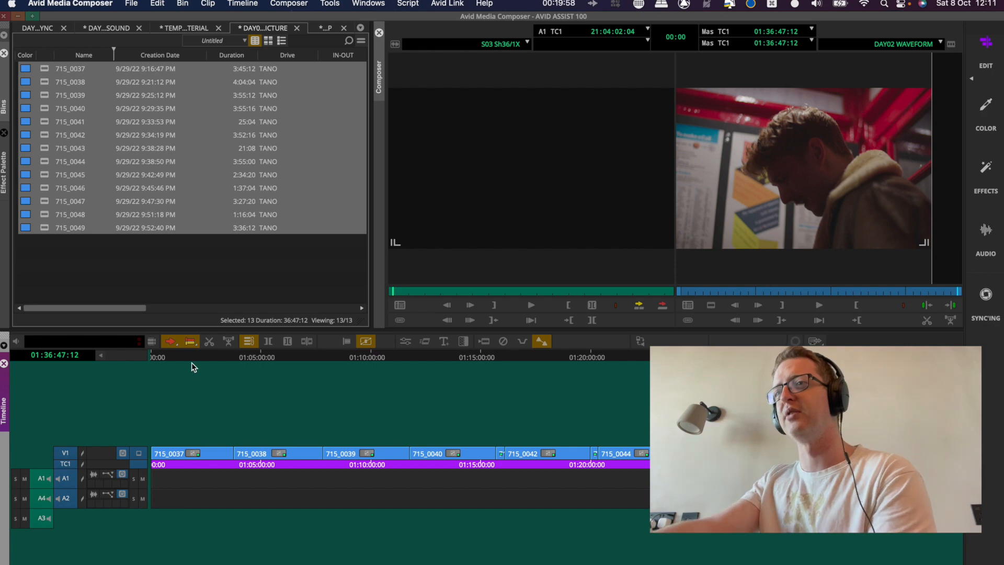
left_click(164, 359)
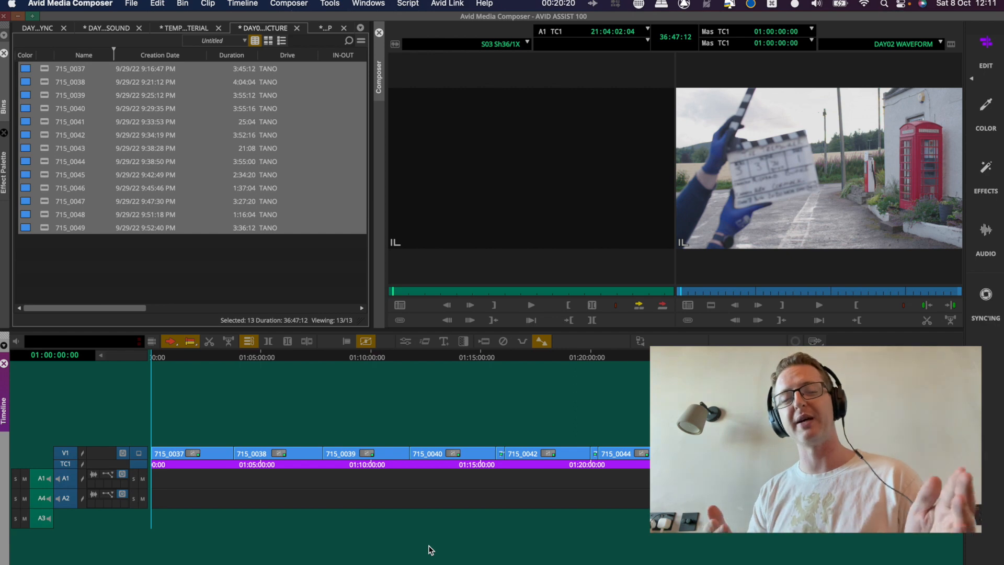
left_click(187, 355)
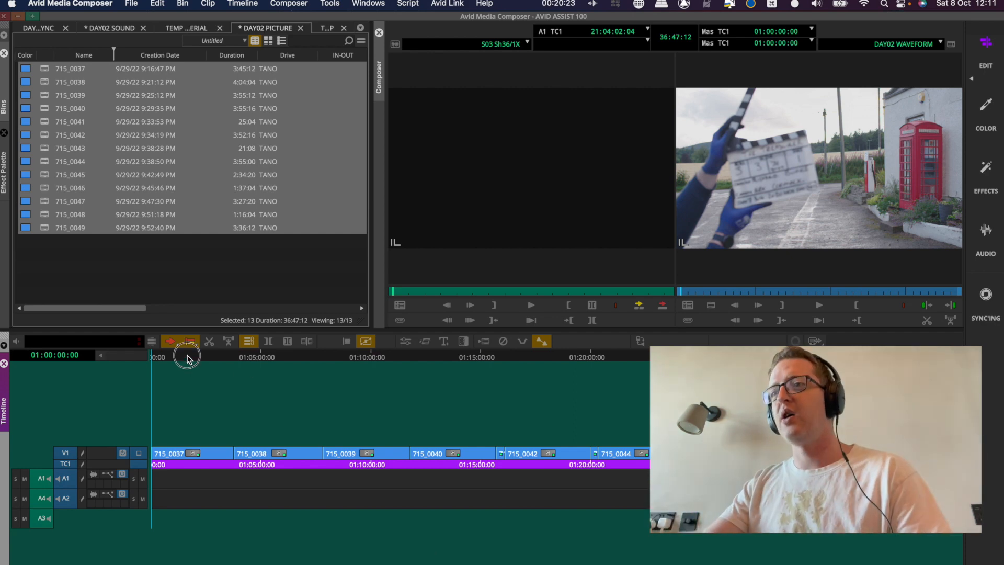
left_click_drag(188, 356, 31, 400)
left_click(135, 244)
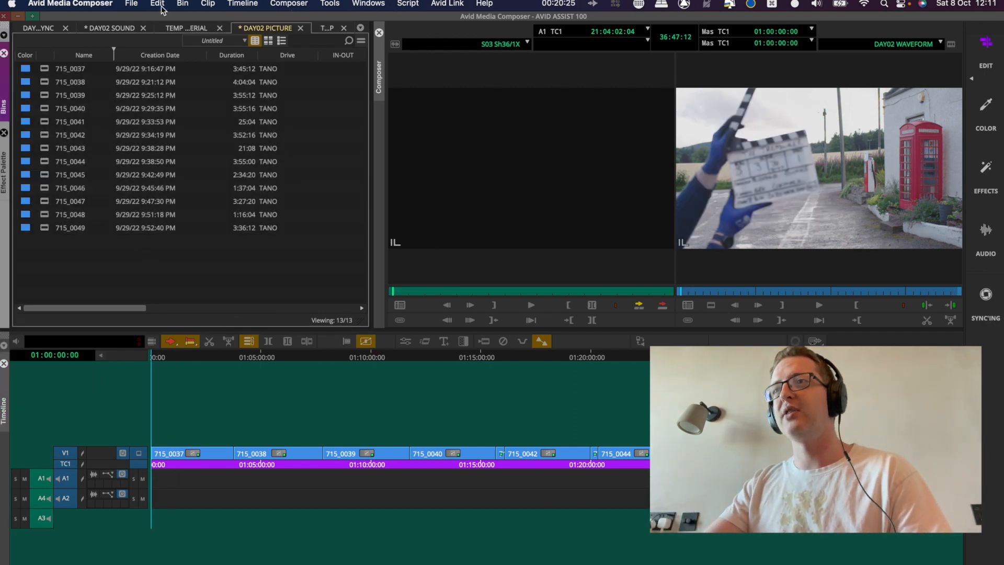
left_click(110, 28)
left_click(42, 74)
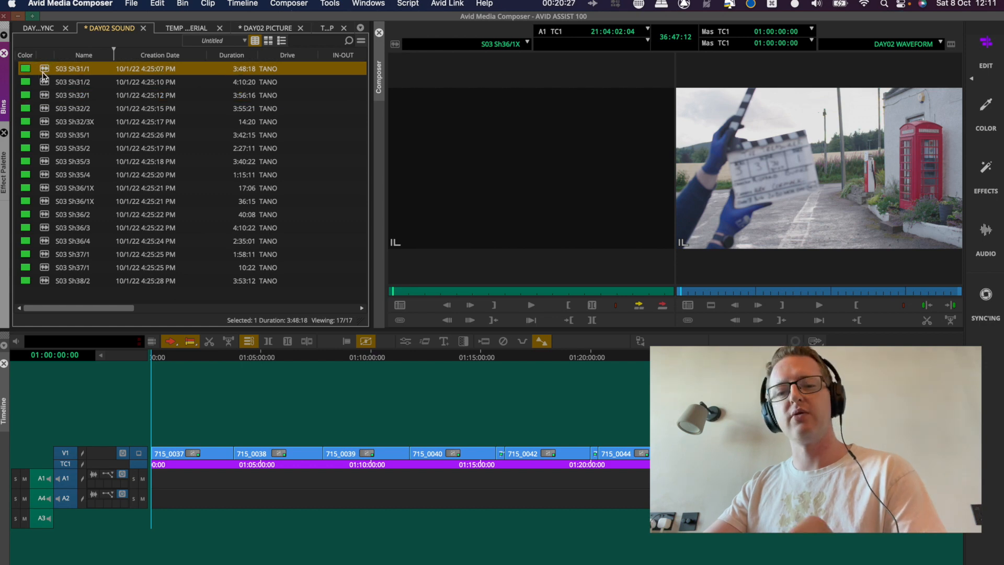
key("super+a")
left_click(378, 184)
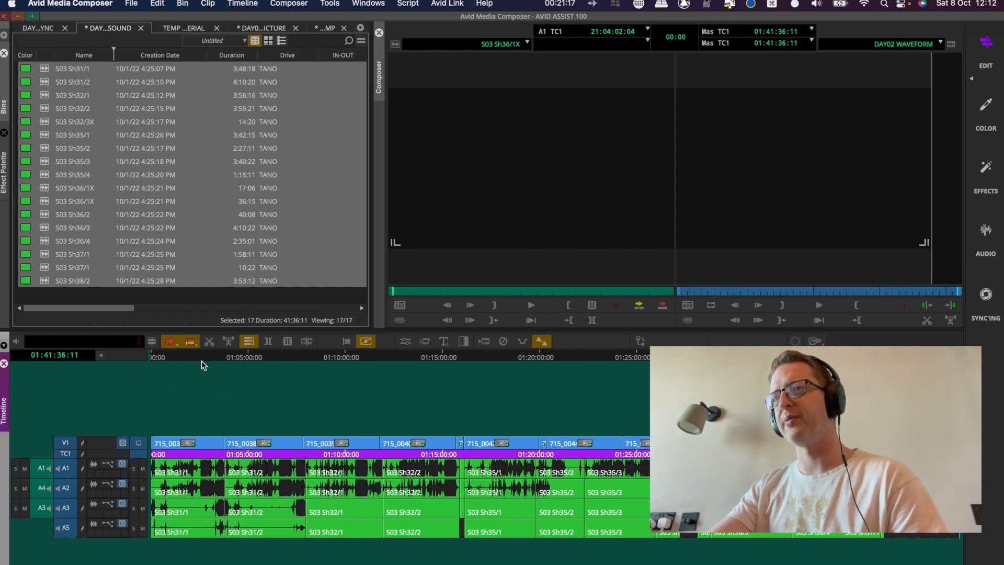
Select all sound clips in the DAY02 WAVEFORM sequence and shift them down two tracks, leaving A1 and A2 empty
left_click_drag(211, 352, 15, 385)
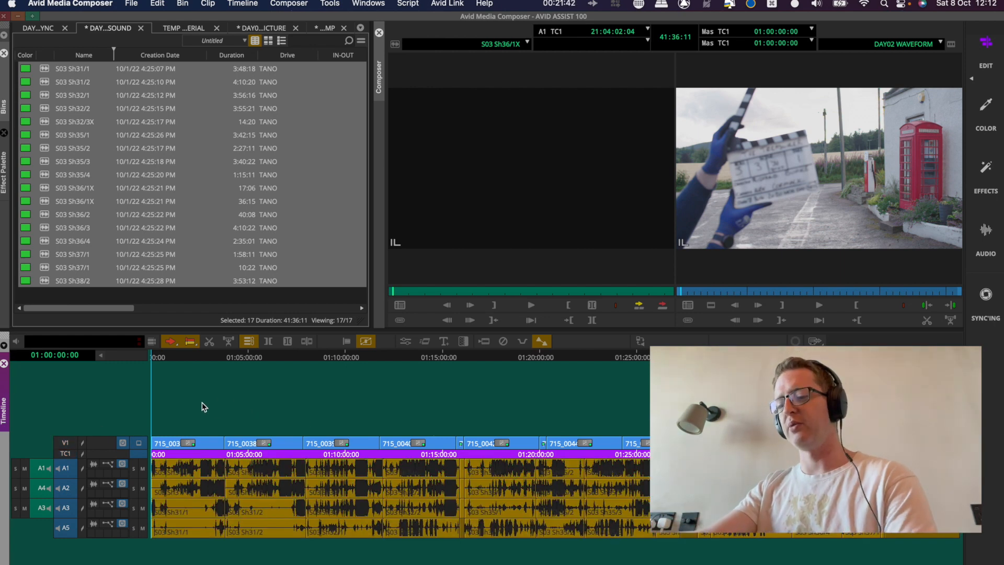
key("super+z")
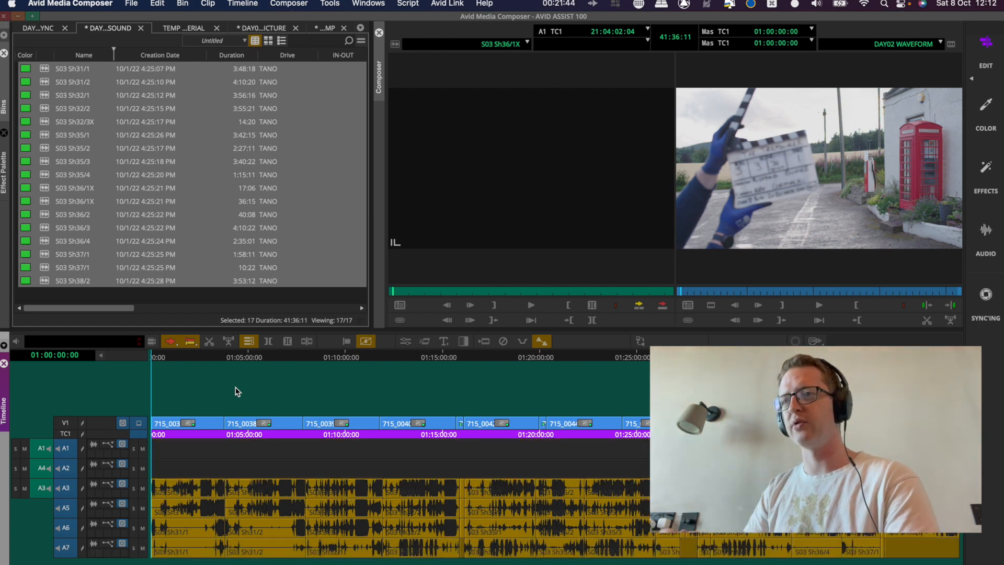
left_click(334, 386)
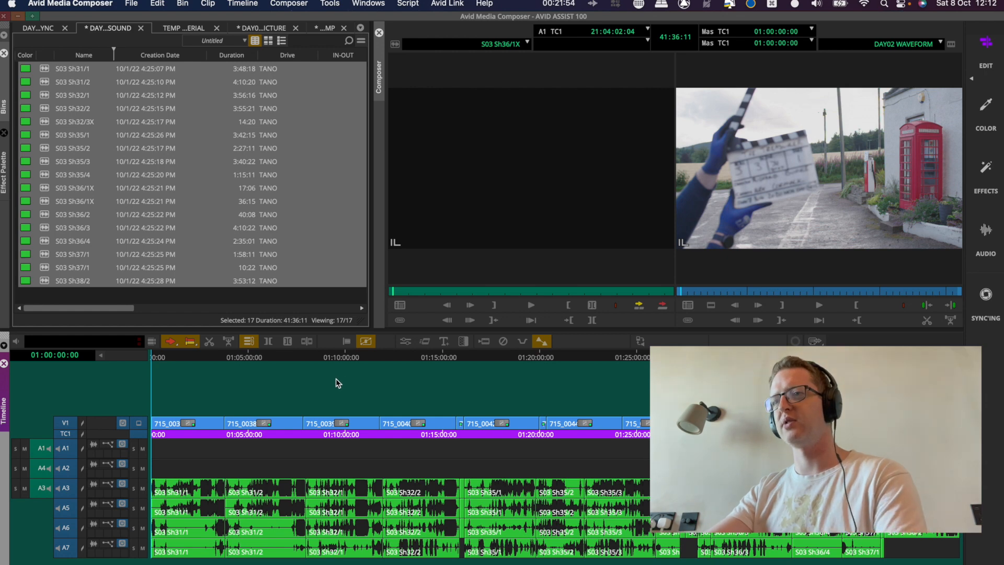
Try to apply Waveform Sync to all picture and sound clips in the DAY02 WAVEFORM sequence
key("super+a")
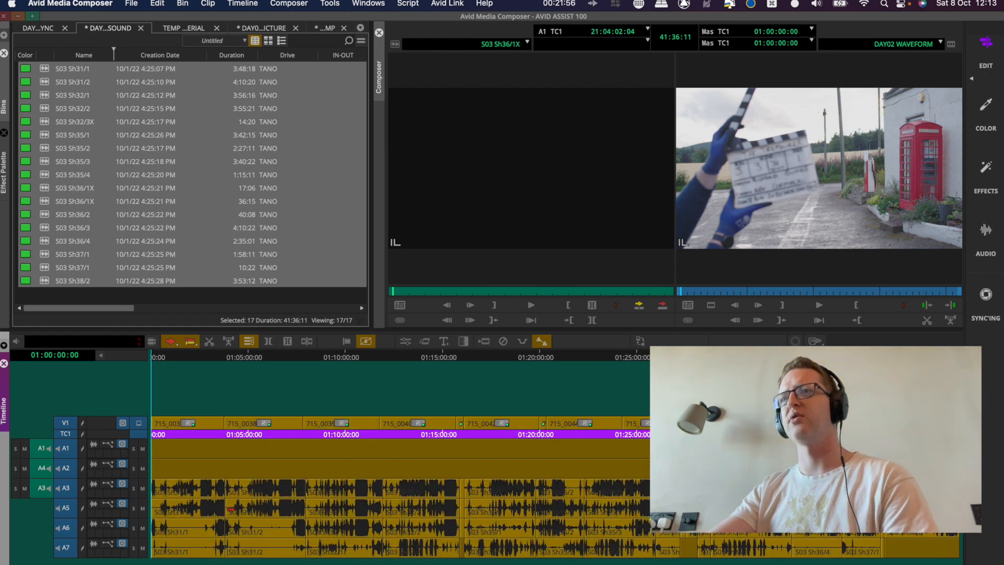
left_click(248, 5)
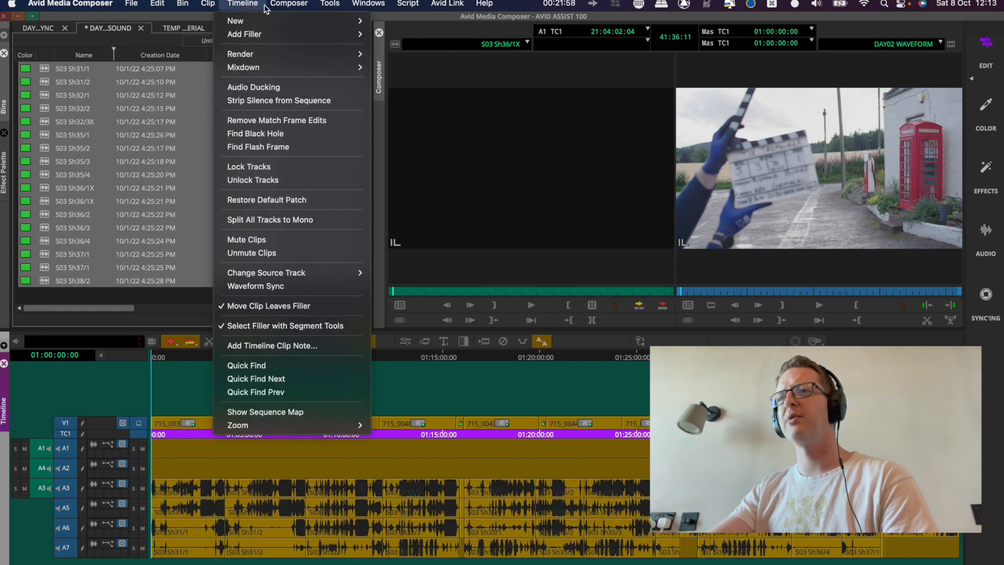
mouse_move(262, 5)
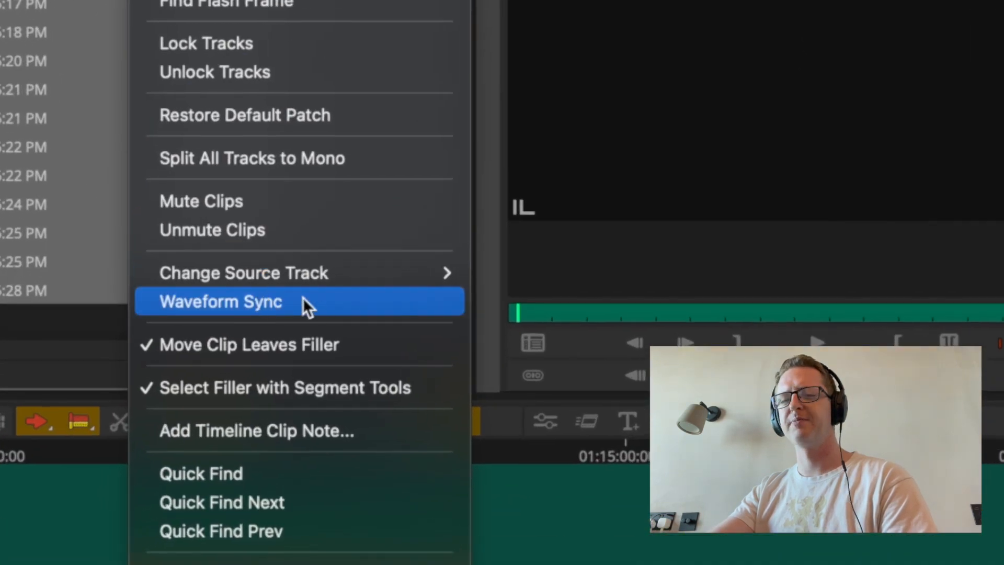
mouse_move(285, 285)
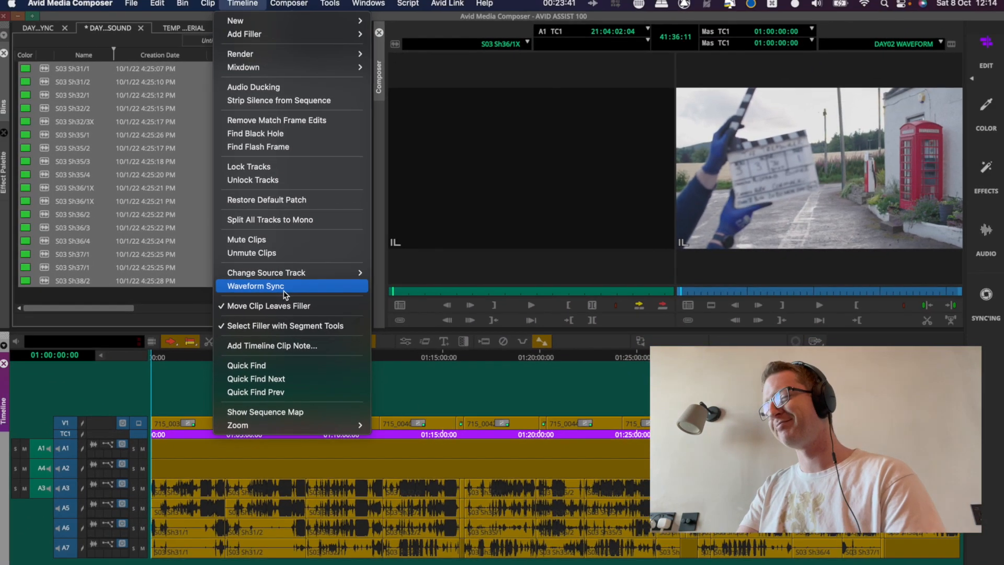
left_click(281, 308)
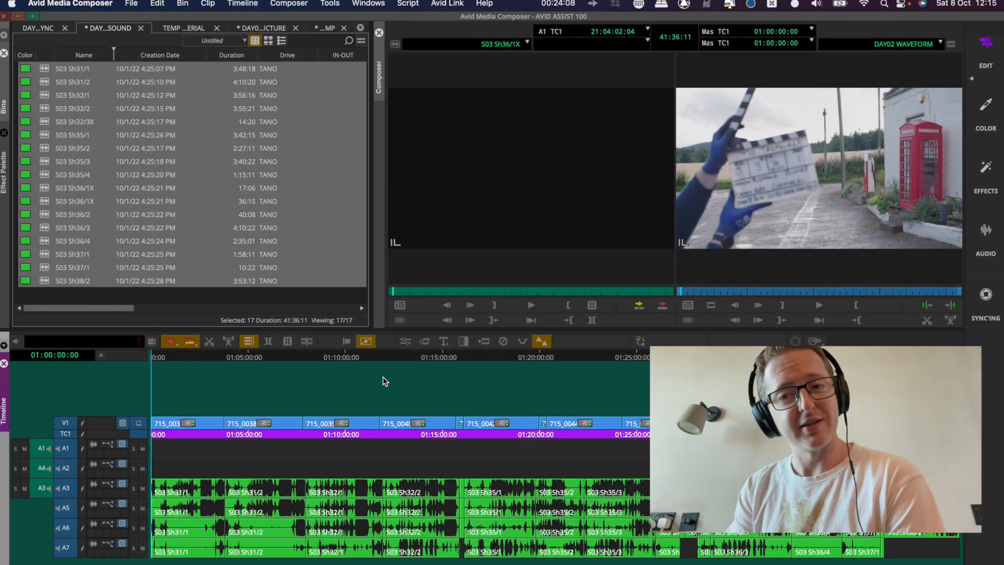
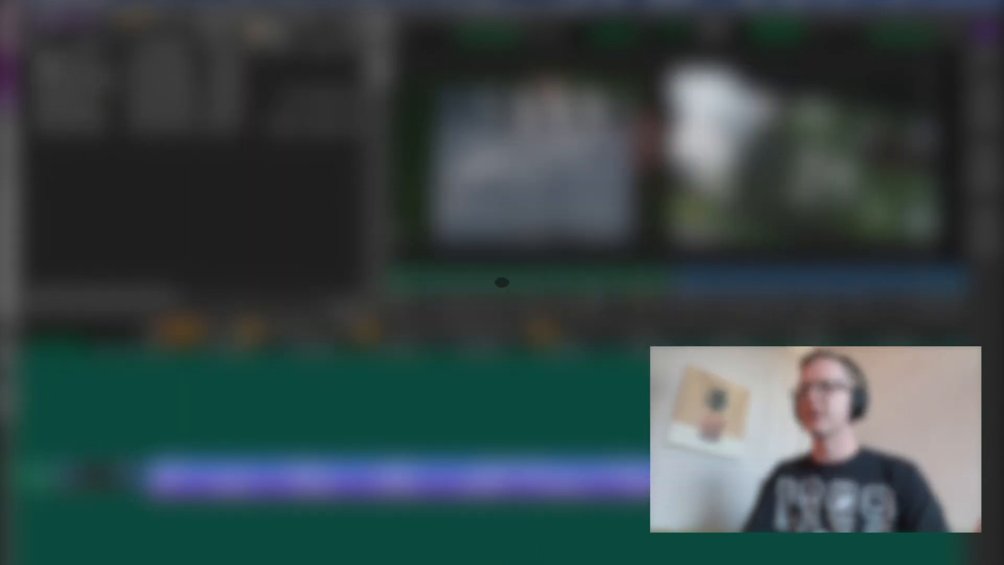
Load clip 715_0031 from the DAY01 PICTURE bin to read its slate, and move on to clip 715_0032
left_click(45, 223)
double_click(45, 229)
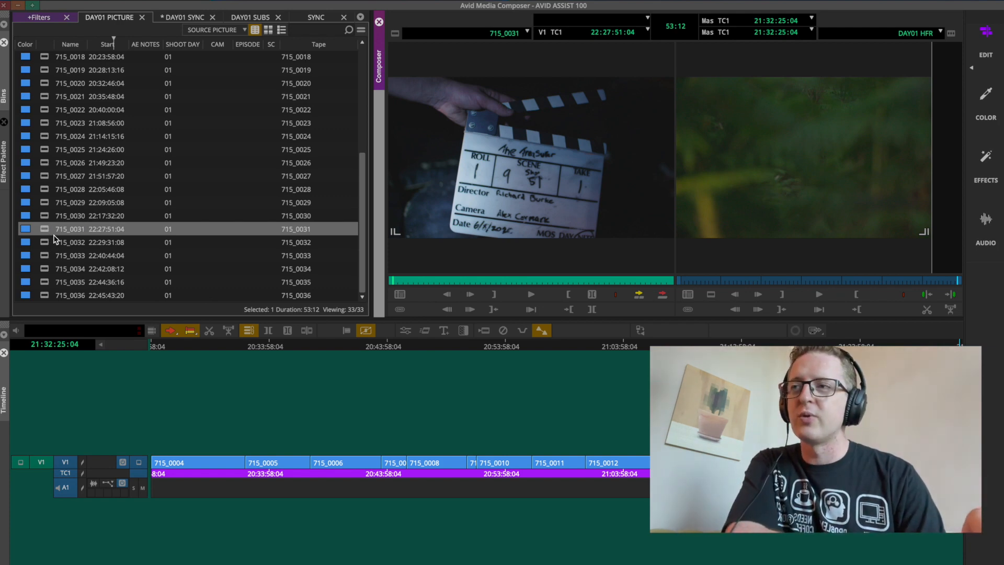
left_click(51, 228)
left_click(43, 243)
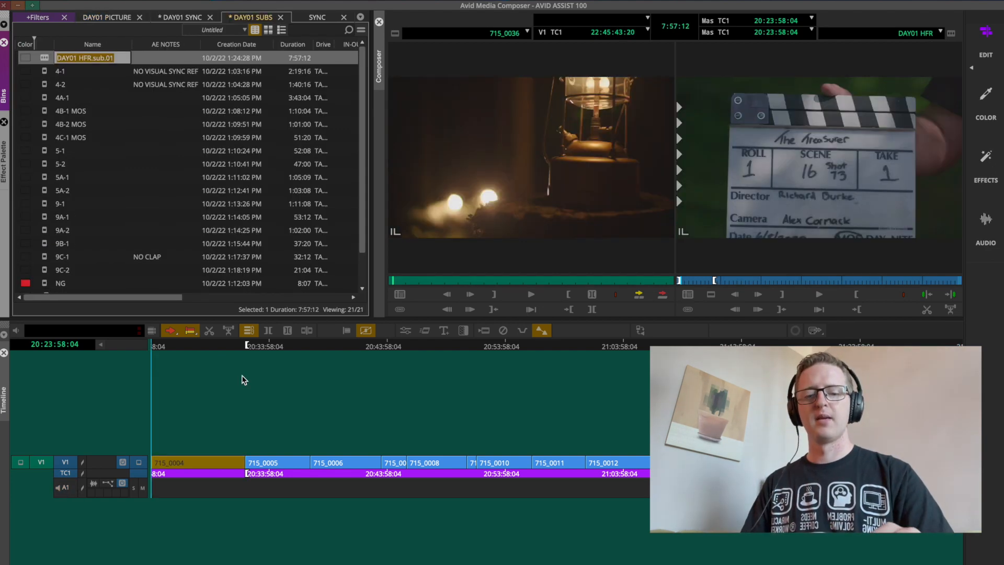
Name the first two video-only subclips made from the DAY01 HFR sequence 16-1 120fps and 16-2 120fps
type("16-1 120fps")
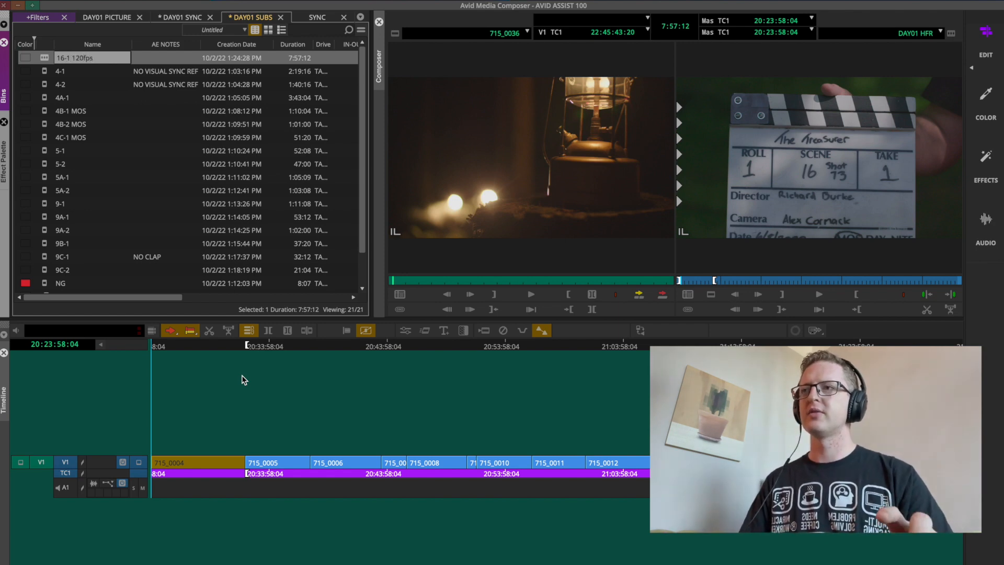
key("Return")
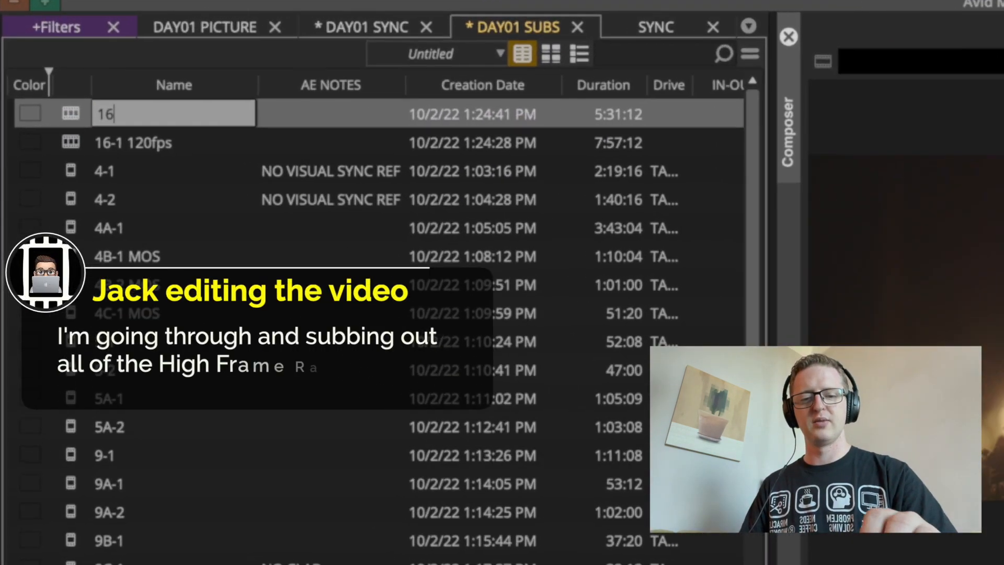
type("-2 120fps")
key("Return")
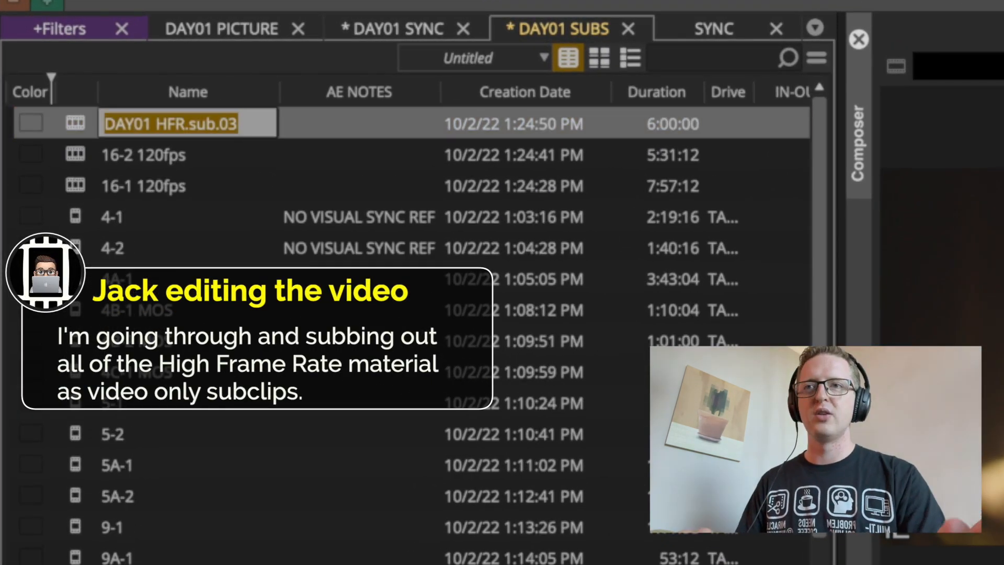
Name the third DAY01 HFR subclip, lasting 6:00:00, 16-3 120fps
type("16-3 130fps")
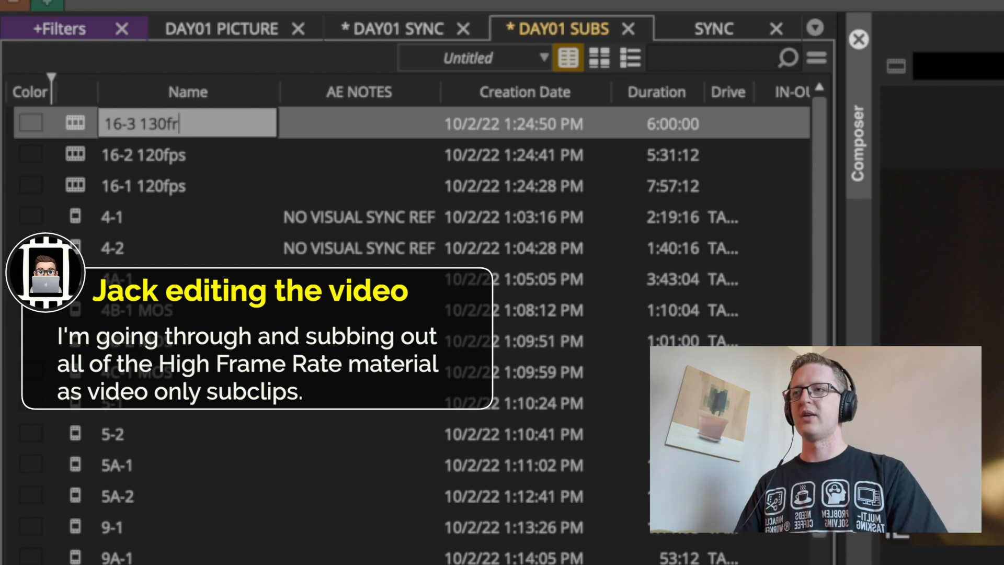
key("BackSpace")
key("BackSpace")
key("BackSpace")
key("BackSpace")
key("BackSpace")
type("20")
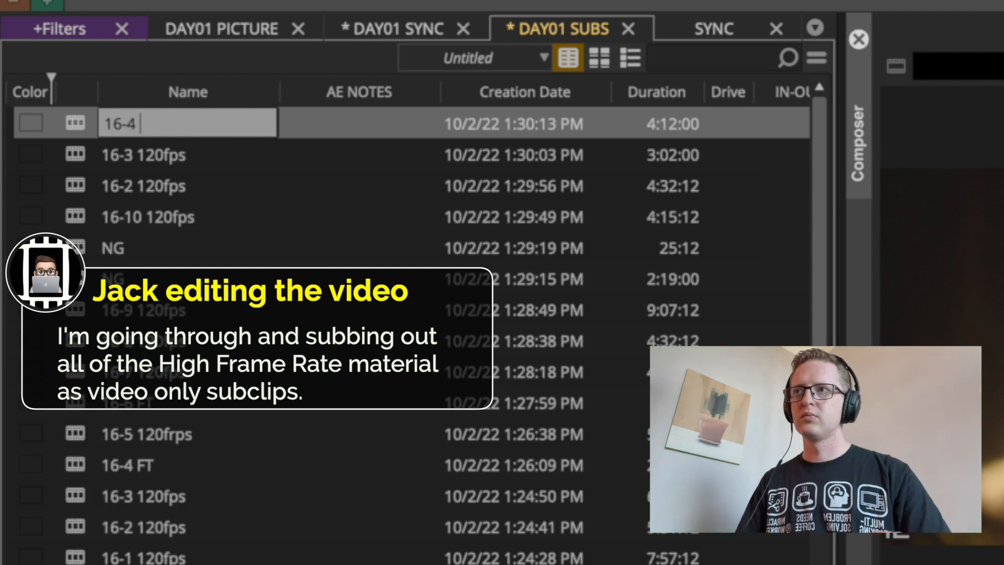
Name the 4:12:00 subclip 16-4 120fps and the 3:47:00 subclip 16-14 120fps
type("120fps")
key("Return")
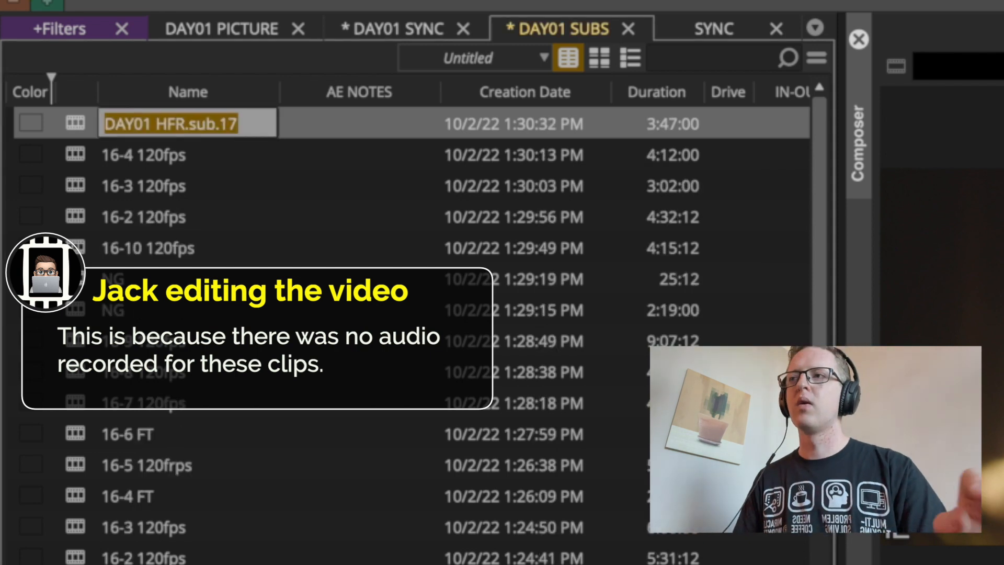
type("16-14 120fps")
key("Return")
Renumber the three subclips listed below 16-14 120fps as 16-13 120fps, 16-12 120fps and 16-11 120fps, in that order
key("Right")
key("Right")
key("Right")
key("Right")
key("BackSpace")
type("13")
key("Return")
key("Right")
key("Right")
key("Right")
key("Right")
key("BackSpace")
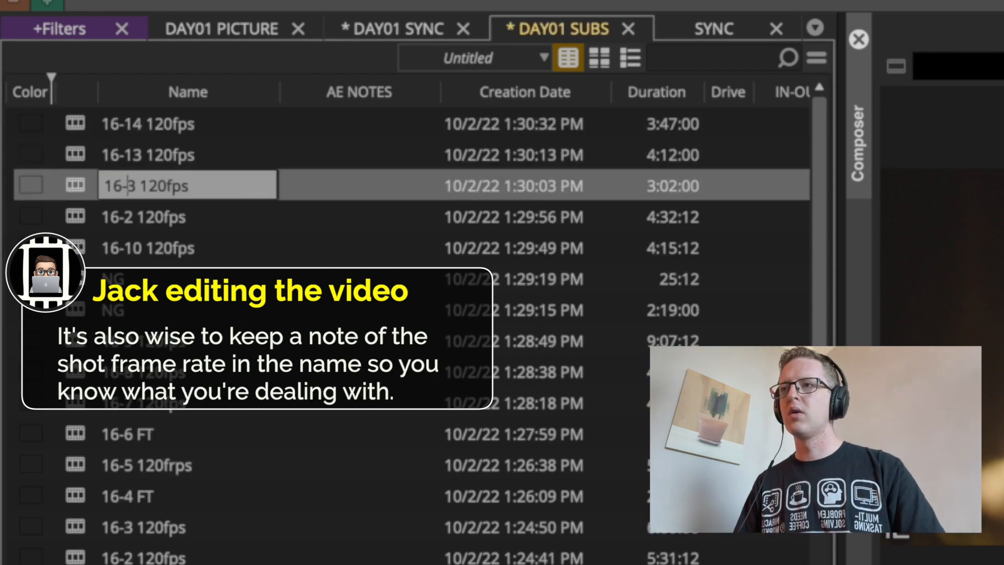
type("12")
key("Return")
key("Right")
key("Right")
key("Right")
key("Right")
key("BackSpace")
type("11")
key("Return")
Convert all the video-only sequences in the DAY01 SUBS bin to subclips and sort the bin by name in ascending order
key("super+a")
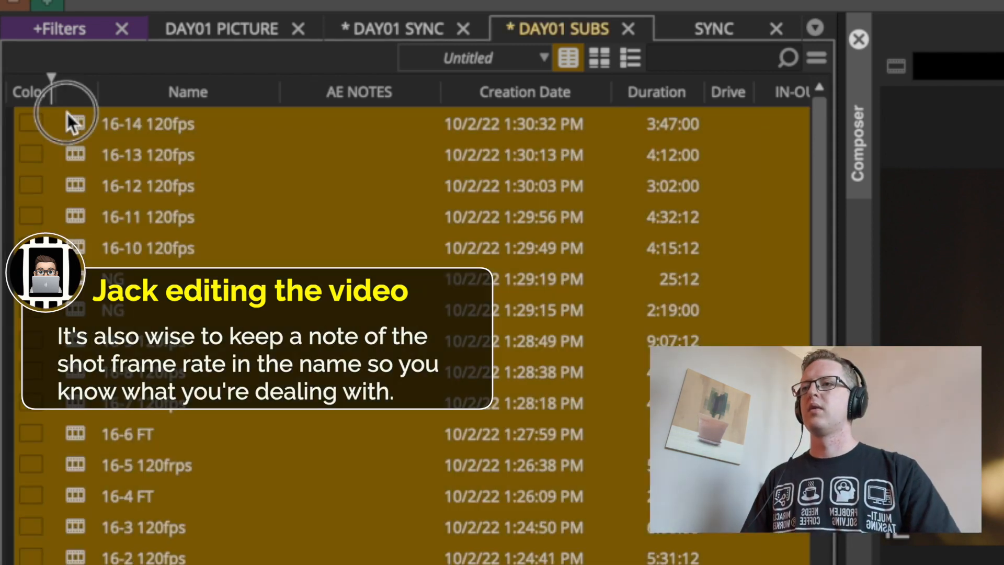
right_click(89, 120)
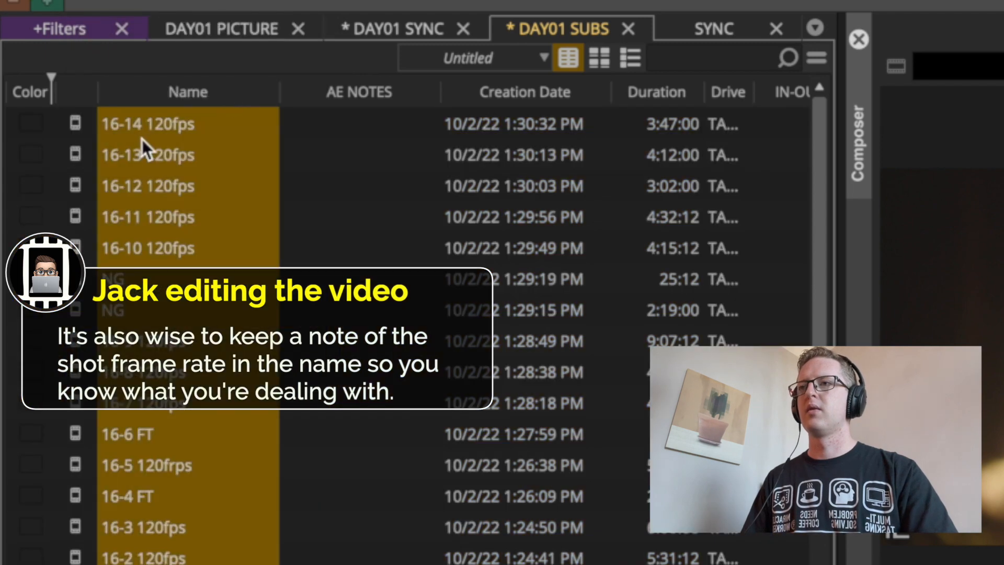
key("super+e")
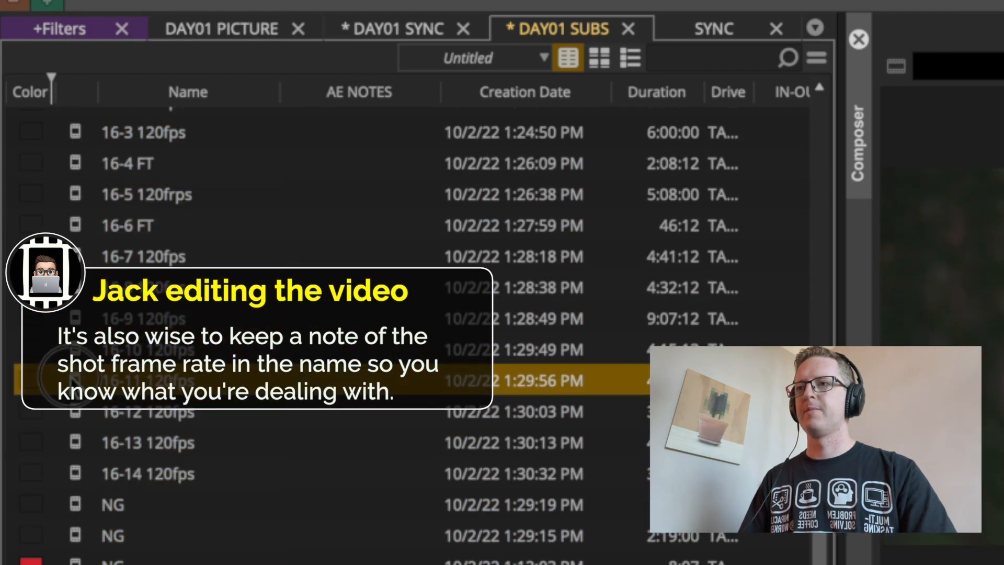
Select the two uncoloured NG subclips in the DAY01 SUBS bin and set their clip colour to red
left_click(72, 504)
left_click(70, 534, "shift")
key("super+s")
left_click(30, 533)
left_click(73, 543)
Set the clip colour of the picture subclips from 16-14 120fps up to the start of the DAY01 SUBS bin to blue
left_click(76, 478)
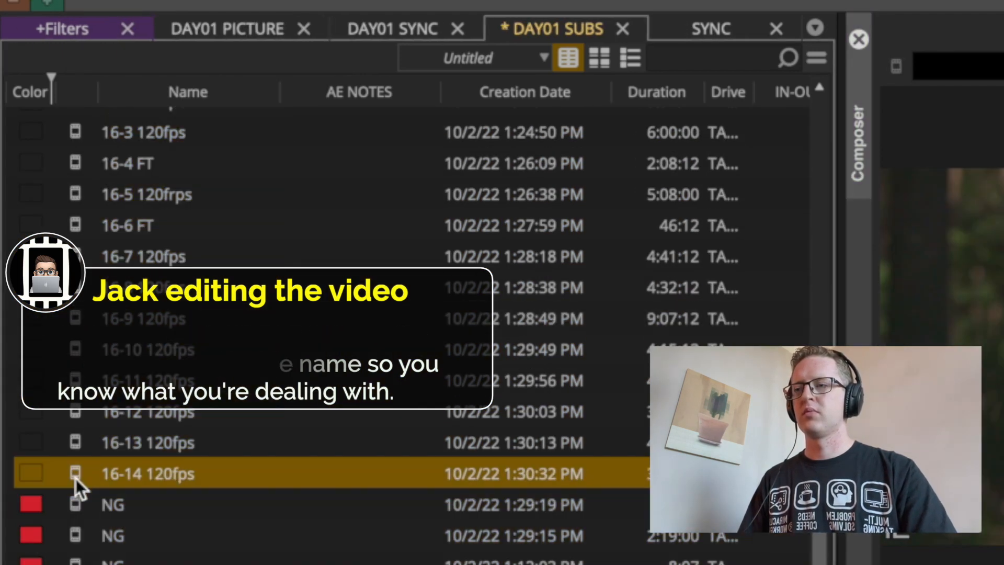
scroll(210, 261, "up", 15)
left_click(67, 117, "shift")
left_click(30, 124)
left_click(145, 152)
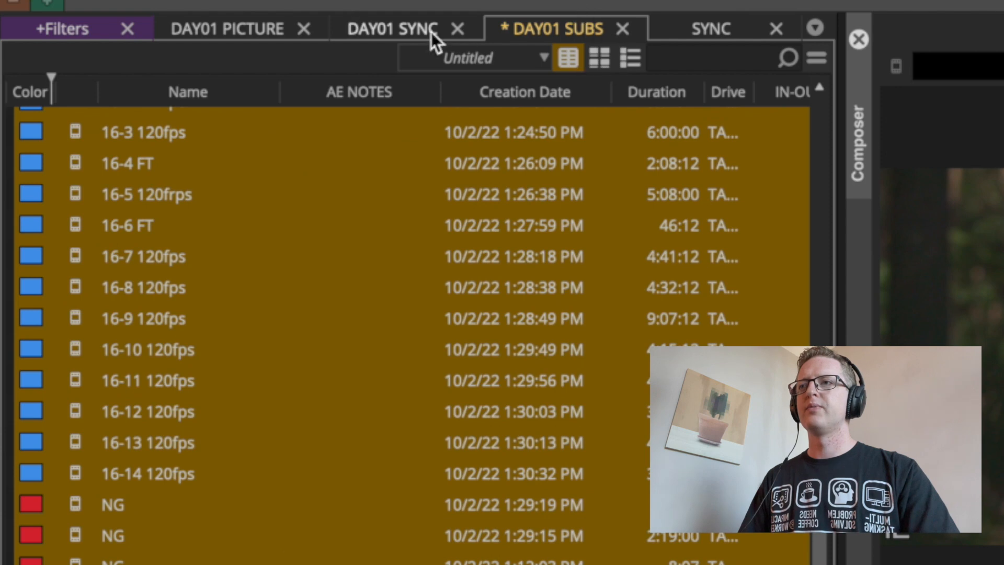
Create a new sequence named DAY01 DUPE TEST in the DAY01 SYNC bin
left_click(403, 31)
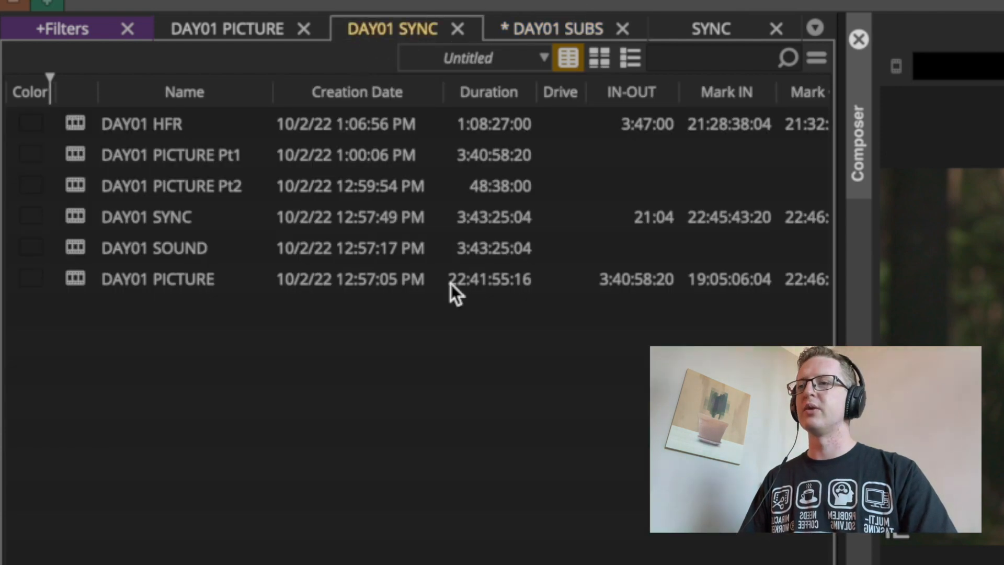
key("ctrl+shift+n")
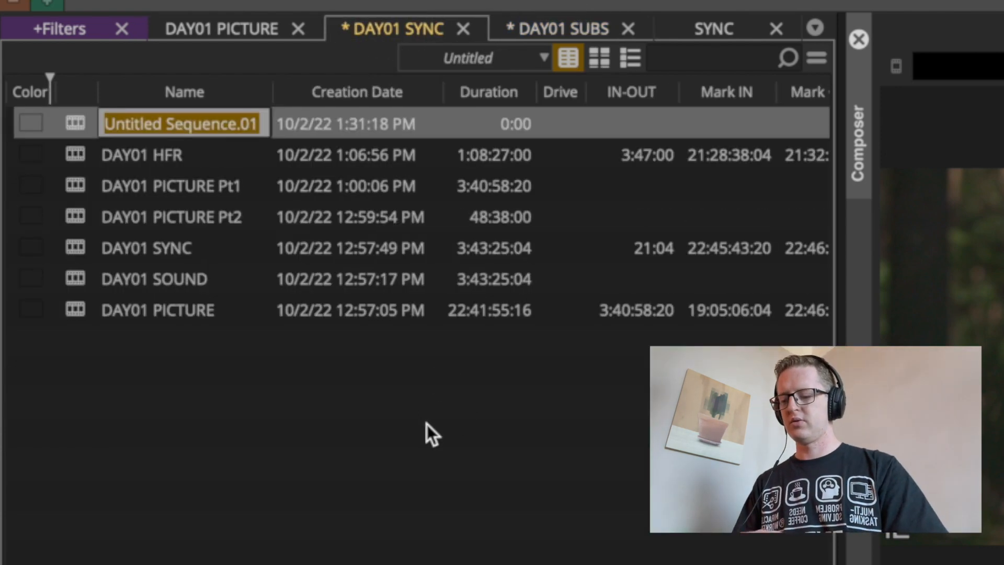
type("DAY01 ")
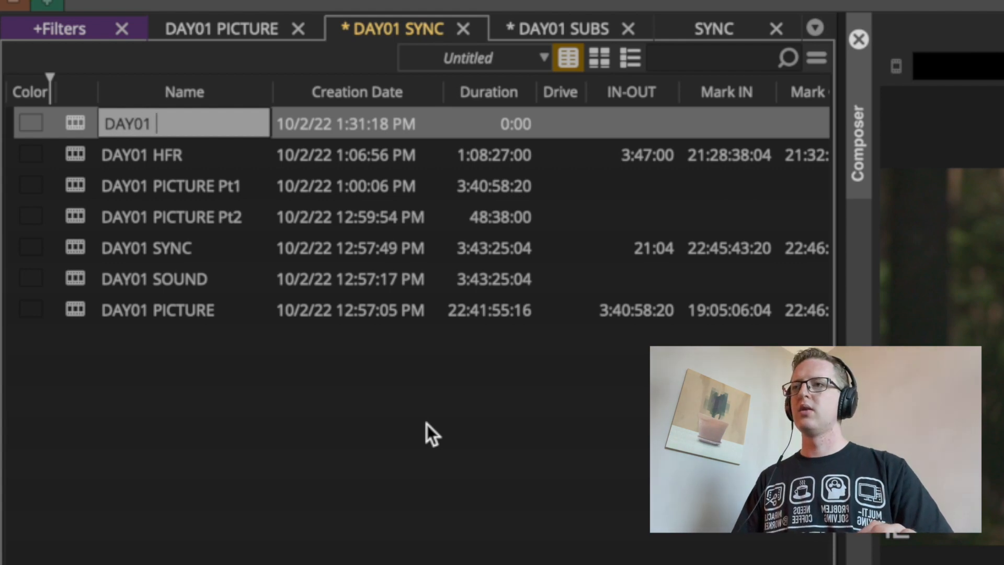
type("DUPE TEST")
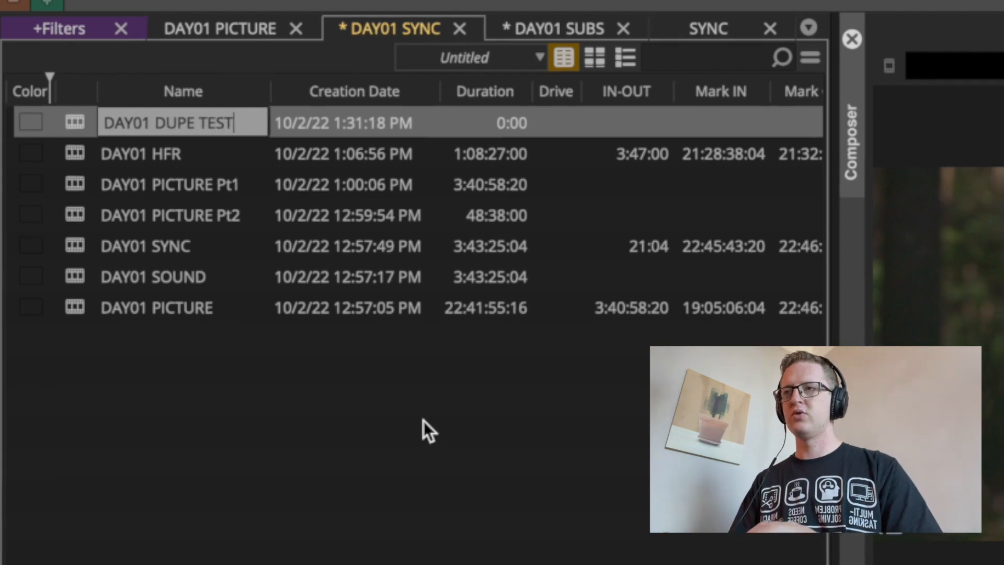
key("Return")
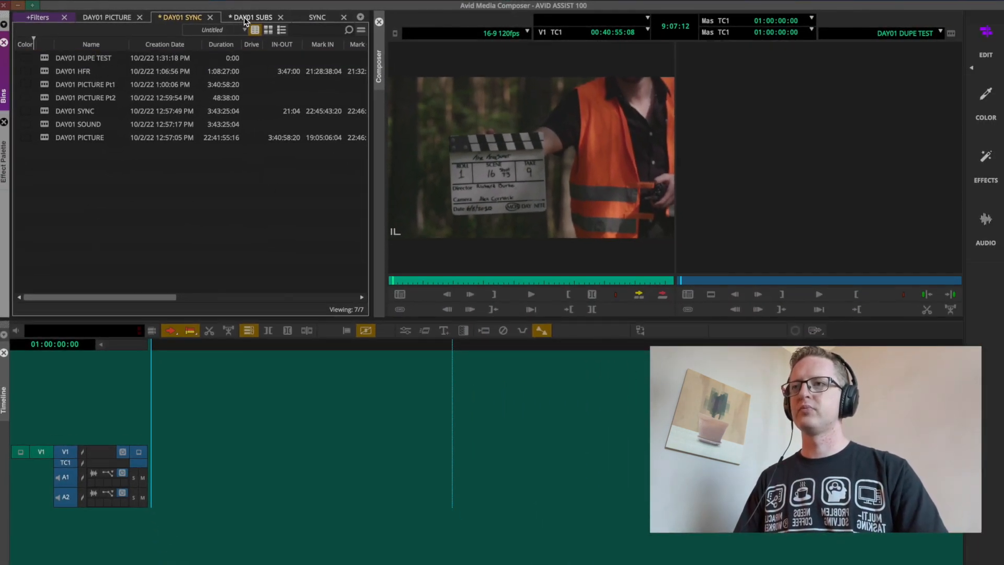
Add all the picture subclips from the DAY01 SUBS bin, including the NG ones, to V1 of DAY01 DUPE TEST
left_click(414, 23)
left_click_drag(31, 99, 621, 476)
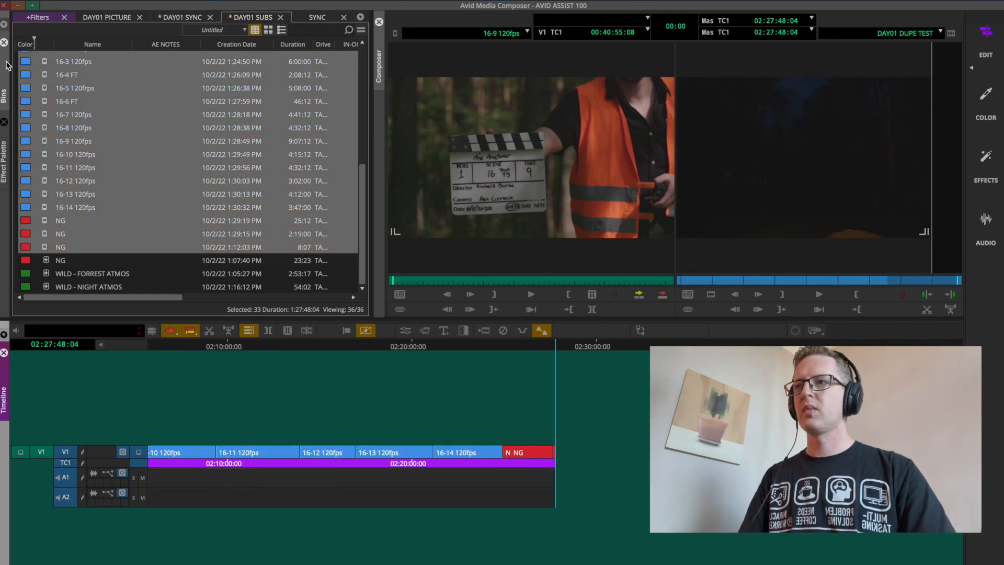
Append all source clips from the DAY01 PICTURE bin to the end of V1 in DAY01 DUPE TEST
left_click(106, 18)
key("ctrl+a")
left_click_drag(47, 132, 607, 412)
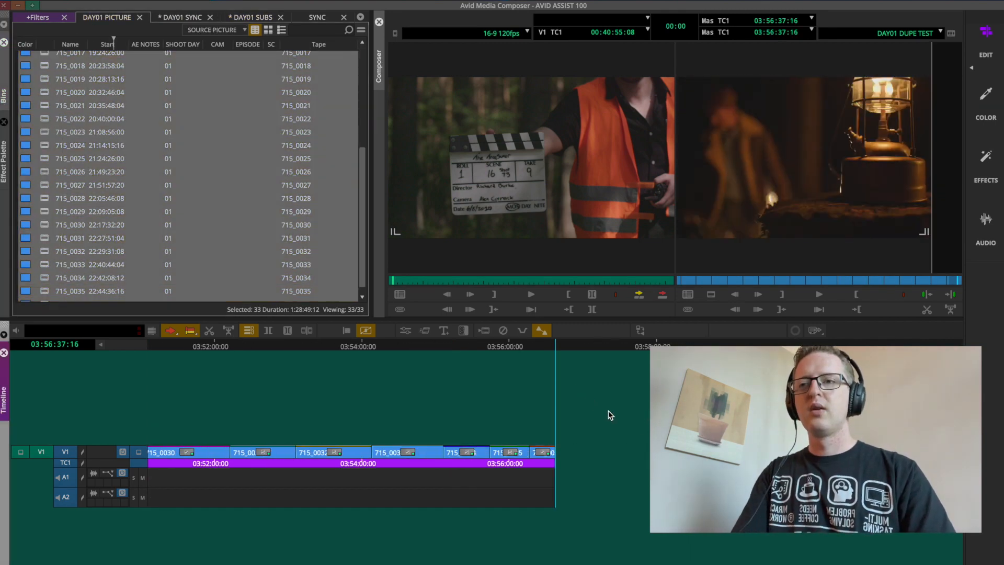
Examine the dupe detection markings on the source clips around 715_0032 and 715_0033 near the end of DAY01 DUPE TEST
left_click(402, 342)
key("ctrl+]")
key("ctrl+]")
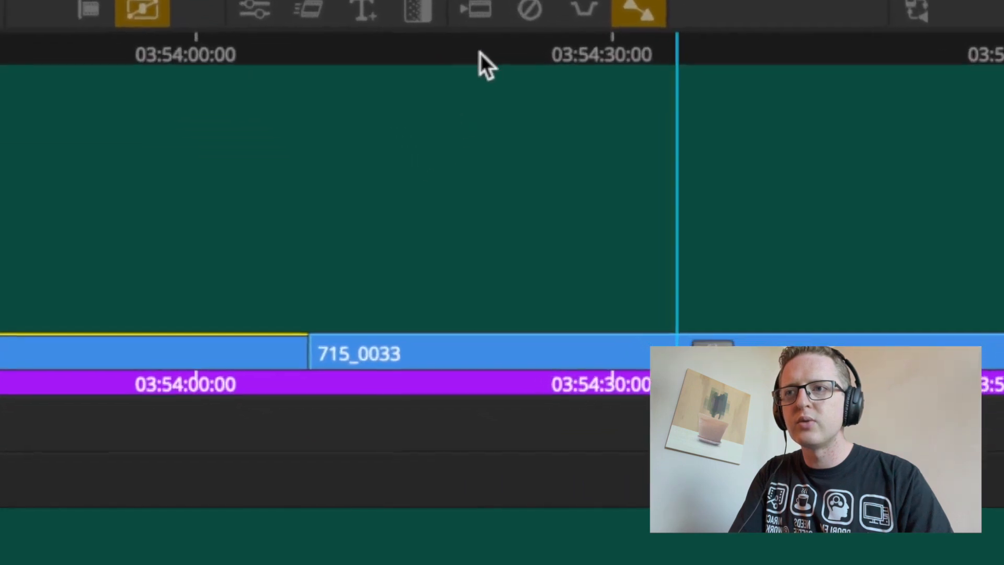
left_click_drag(486, 346, 511, 347)
left_click_drag(553, 43, 595, 54)
key("ctrl+[")
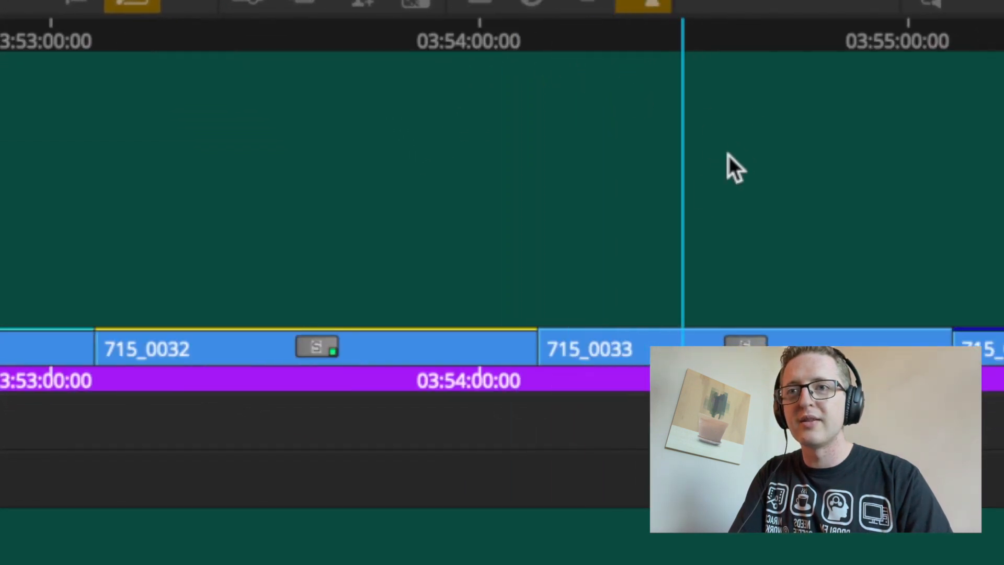
key("ctrl+[")
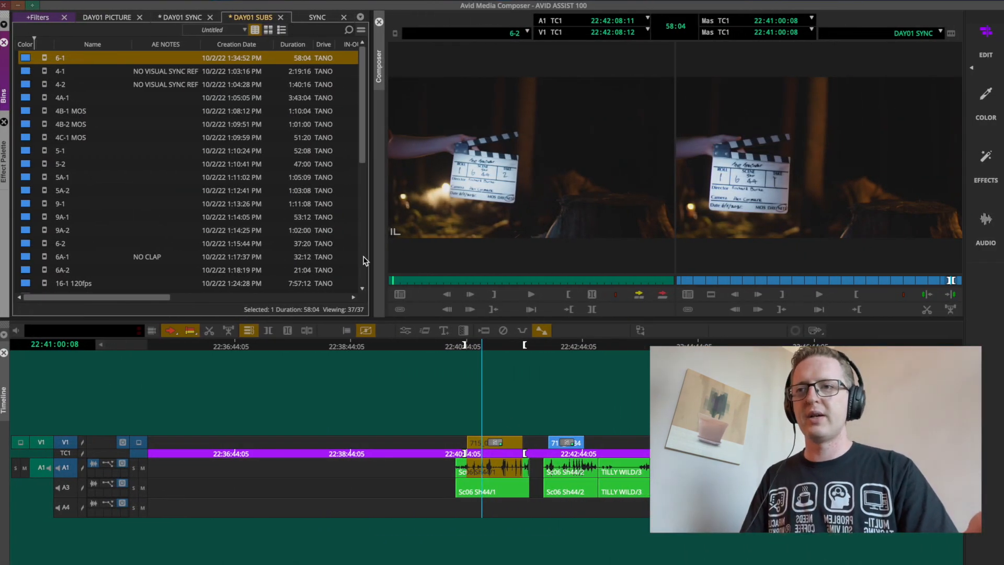
Load the 6-1 subclip from the DAY01 SUBS bin as source and open DAY01 DUPE TEST from the DAY01 SYNC bin
double_click(44, 59)
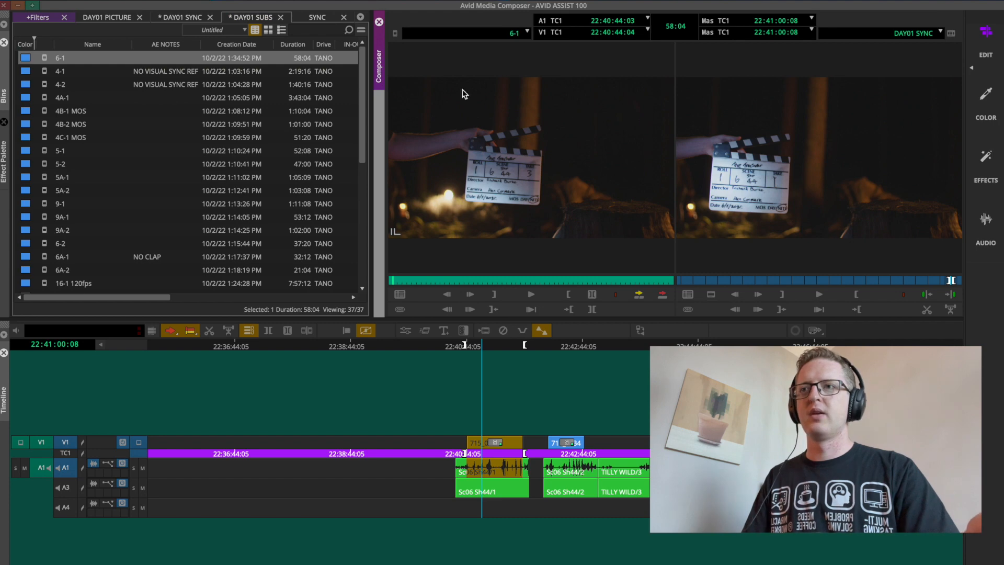
left_click(178, 18)
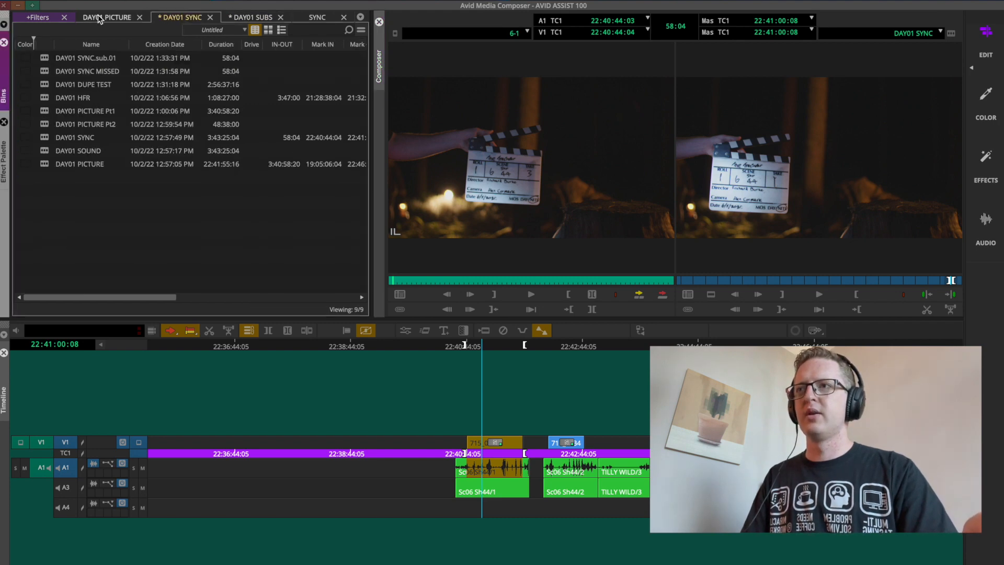
double_click(42, 85)
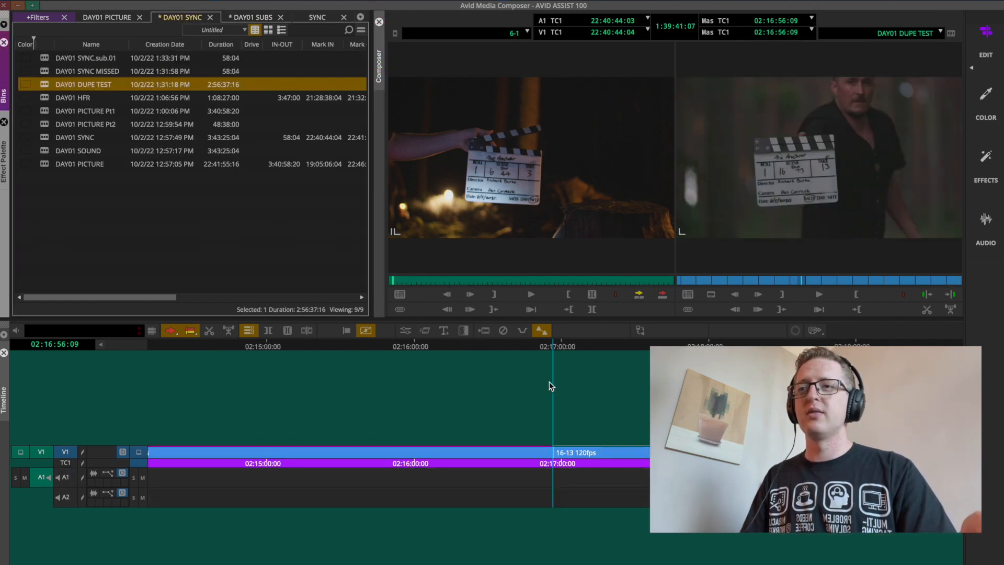
Turn on sync locks for all tracks and splice subclip 6-1 in between the last NG subclip and source clip 715_0004
key("Up")
key("Up")
key("Up")
key("Up")
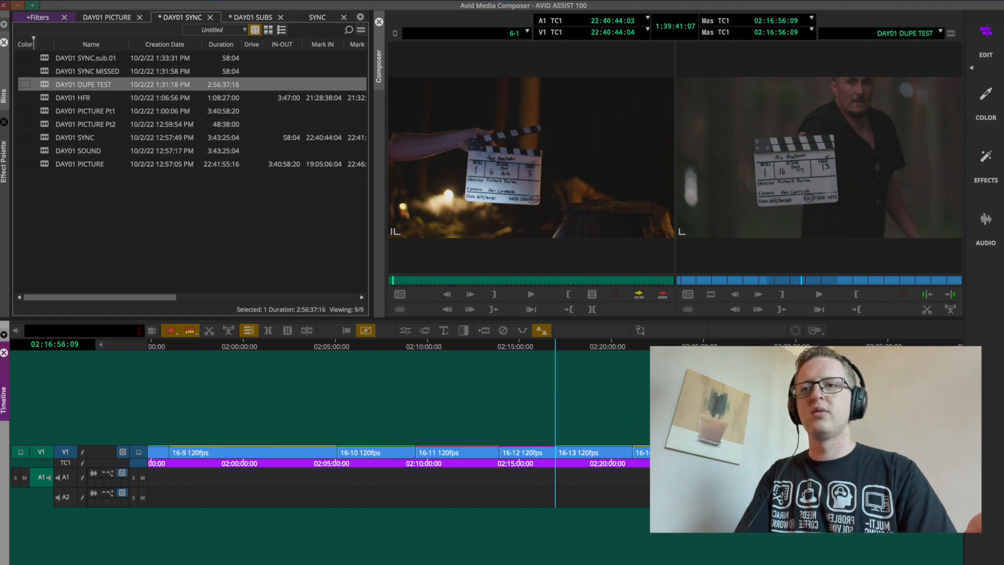
left_click(661, 351)
left_click(644, 346)
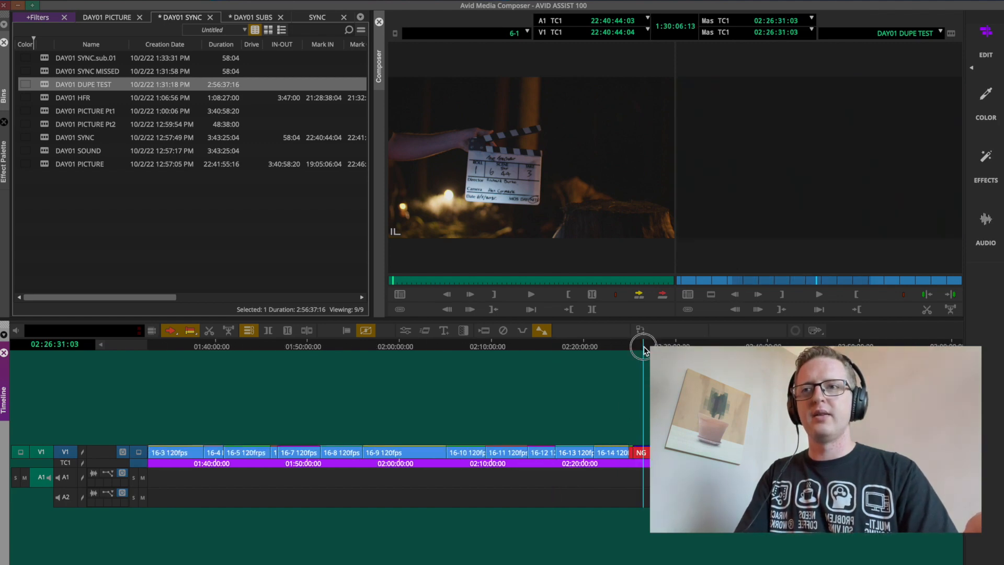
key("Down")
key("Down")
left_click(628, 345)
left_click_drag(627, 344, 603, 360)
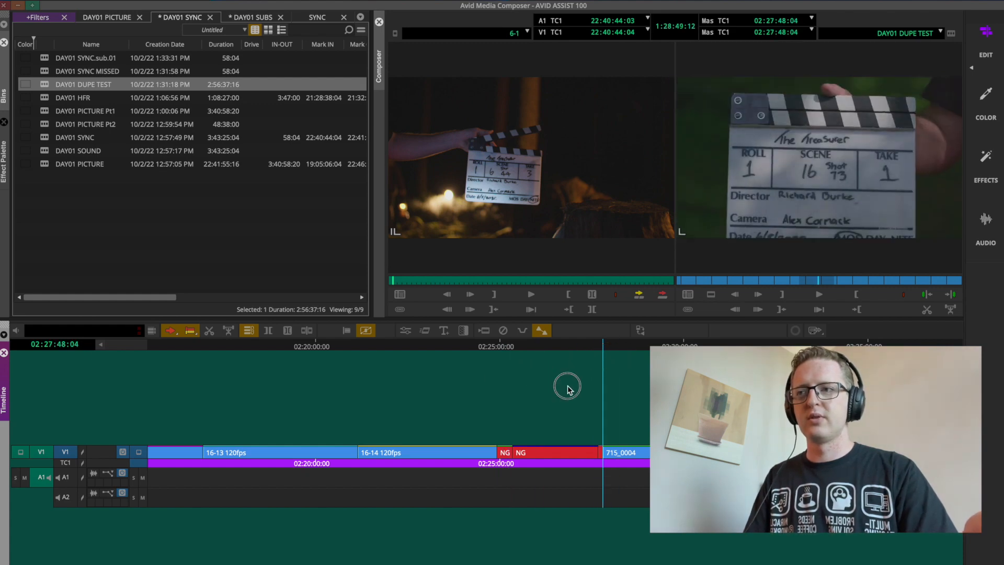
left_click(81, 463)
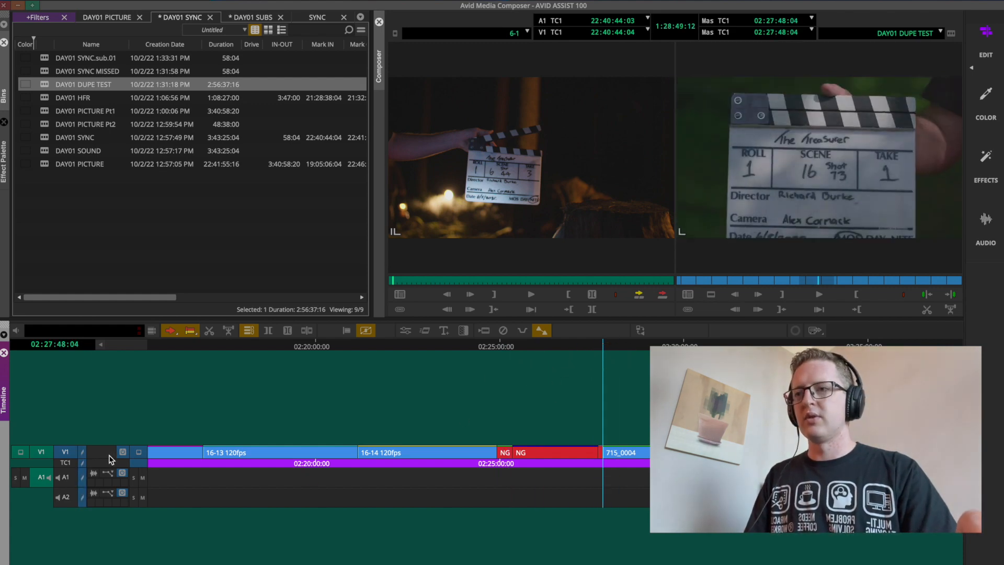
key("v")
key("ctrl+/")
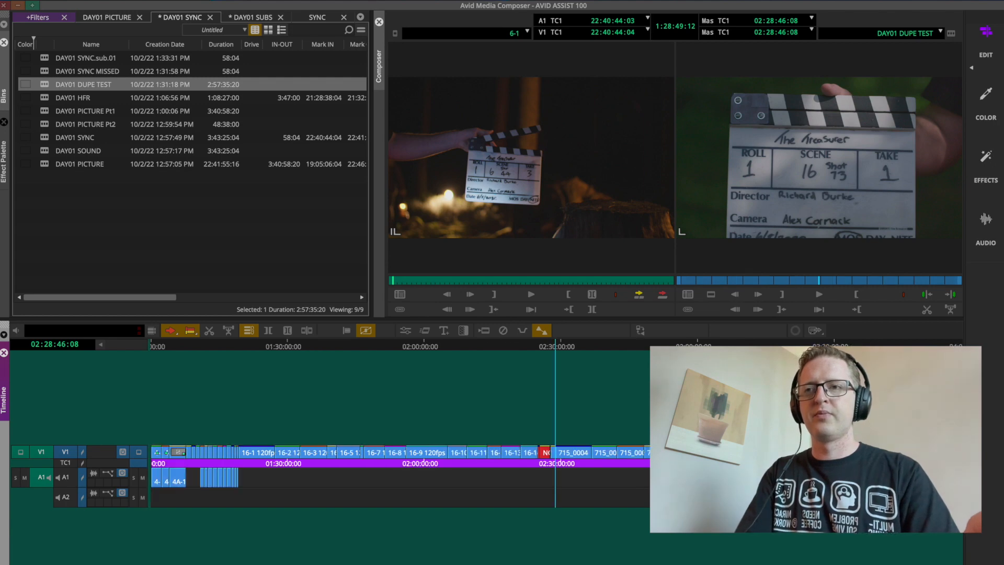
Recheck the dupe detection markings on the source clips at the end of DAY01 DUPE TEST
left_click(950, 354)
key("ctrl+]")
key("ctrl+]")
key("ctrl+]")
key("ctrl+]")
key("ctrl+]")
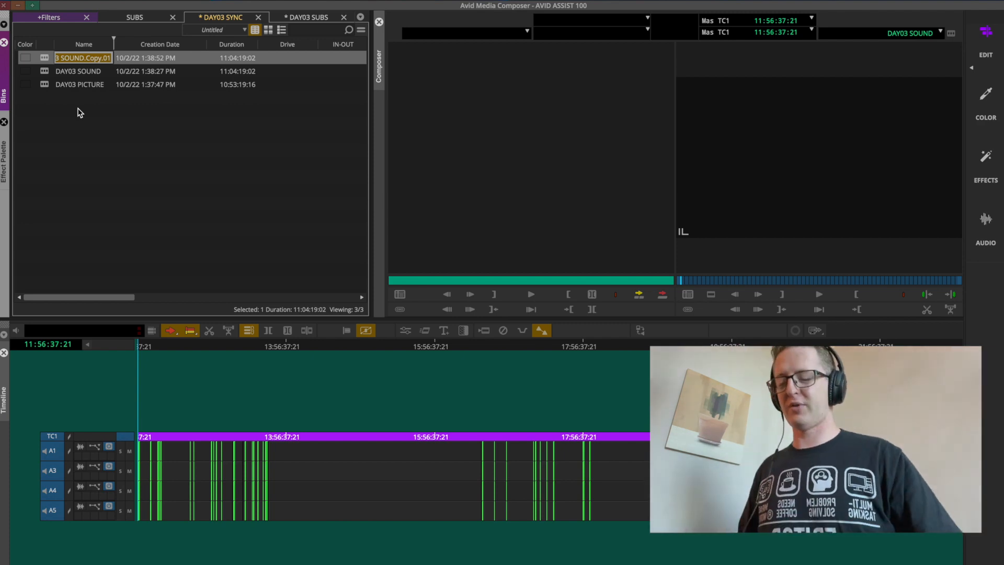
Rename the duplicate of the DAY03 SOUND sequence as DAY03 SYNC
type("DAY03 SYNC")
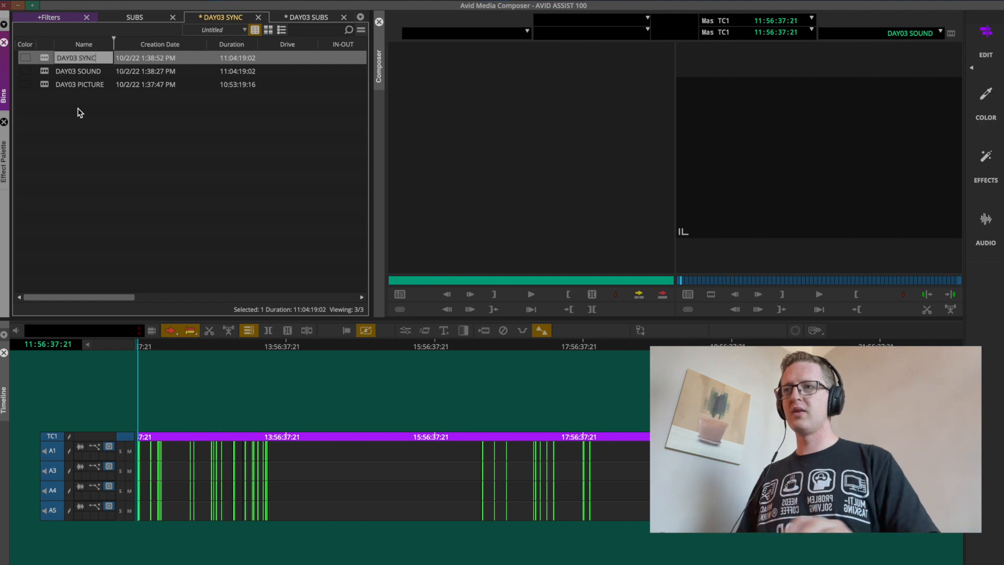
key("Return")
left_click(78, 112)
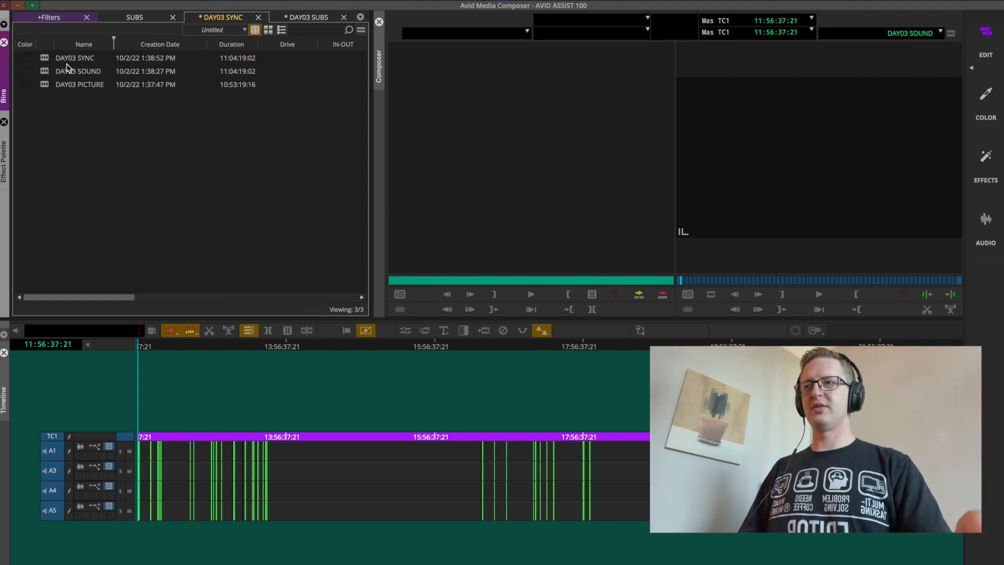
Open DAY03 SYNC and edit the DAY03 PICTURE sequence onto its V1 above the sound tracks
double_click(44, 56)
left_click(85, 136)
left_click_drag(40, 86, 494, 175)
left_click(242, 215)
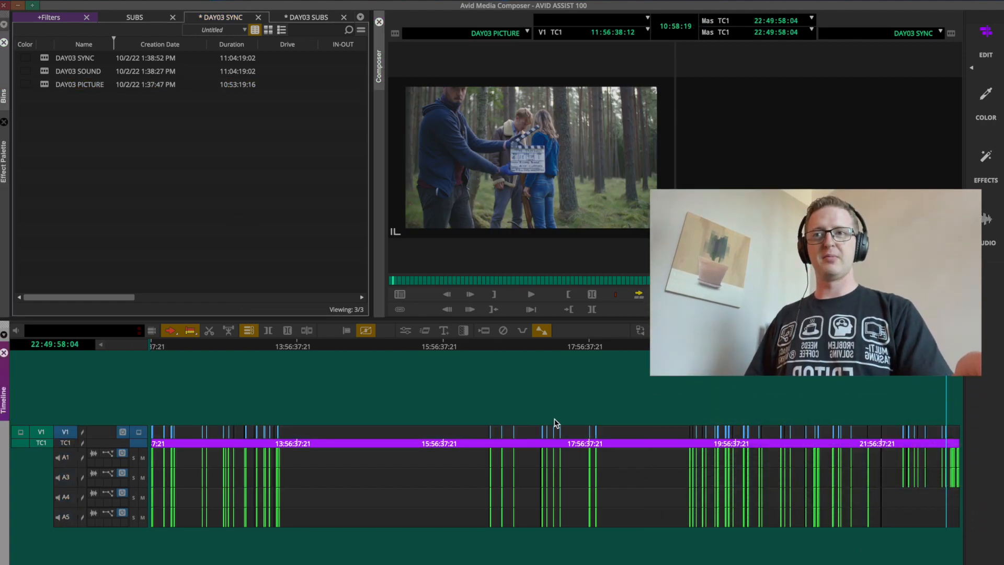
Review how picture and sound line up across DAY03 SYNC, playing part of Sc15 Sh67/3 near the end
left_click(226, 347)
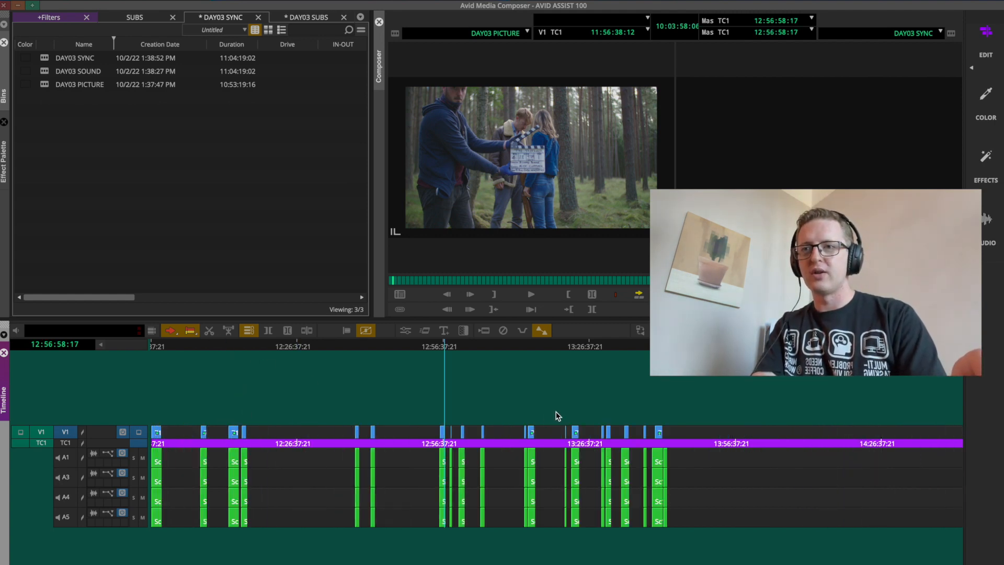
left_click(949, 347)
key("super+]")
key("super+]")
key("super+]")
key("super+]")
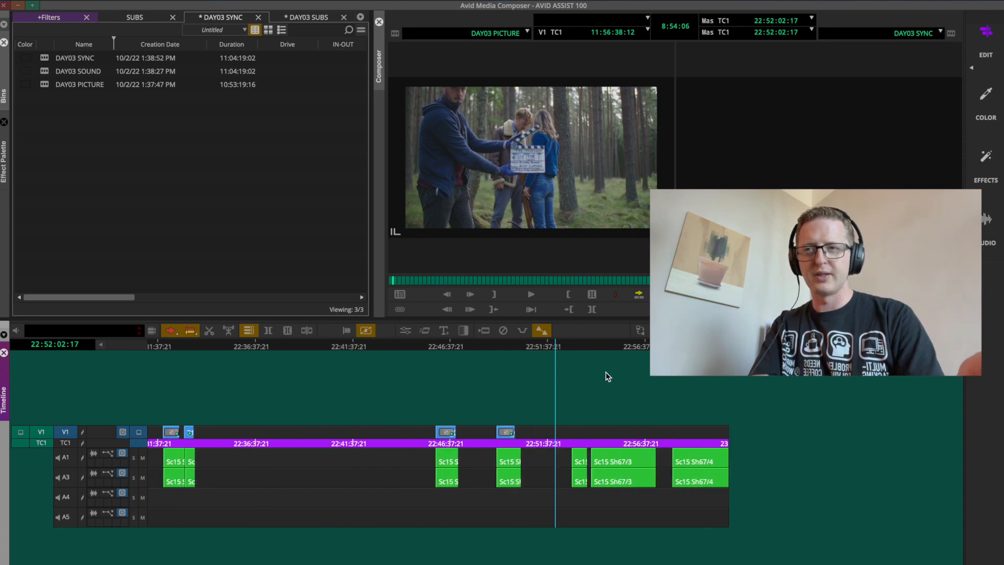
left_click(598, 348)
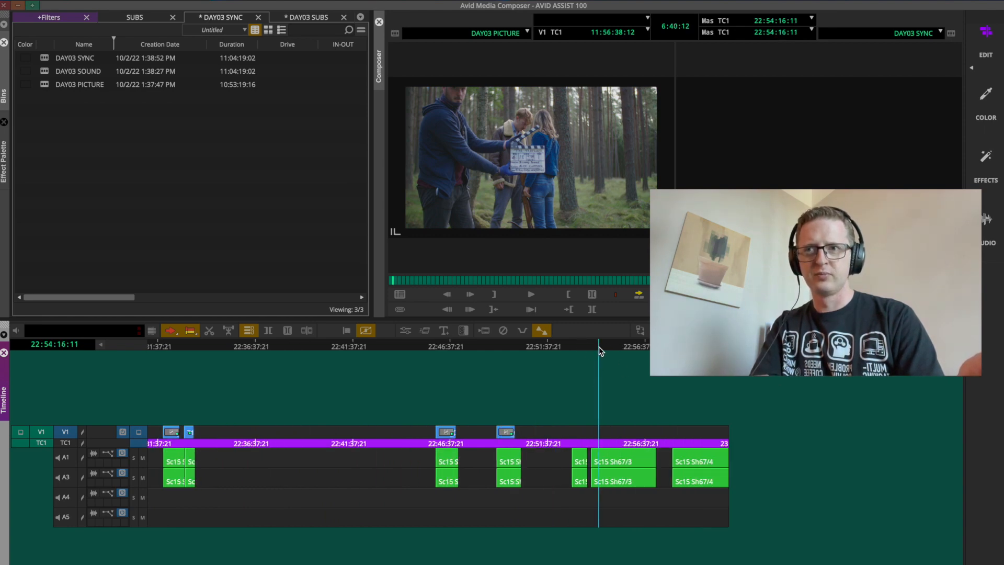
key("space")
key("space")
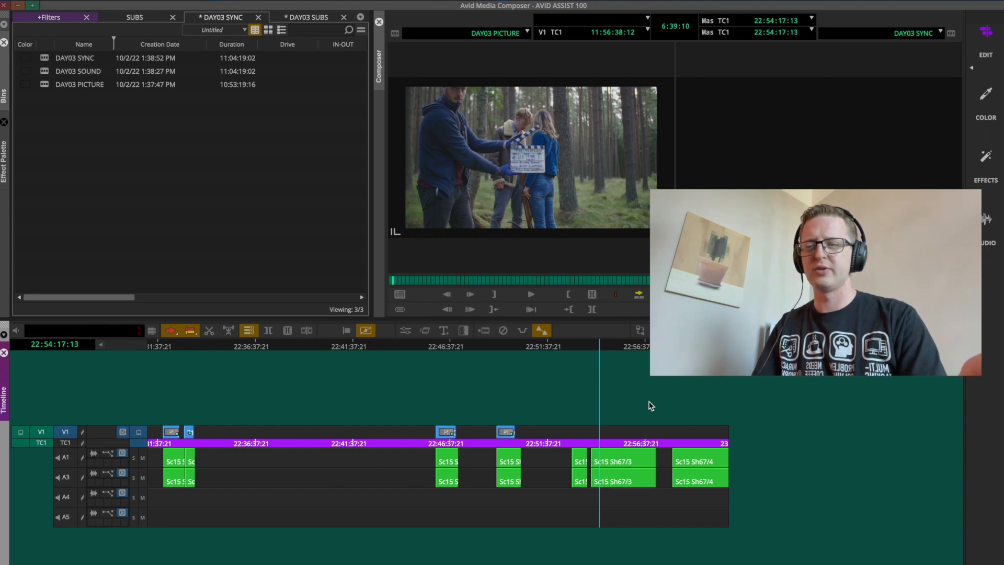
left_click(648, 401)
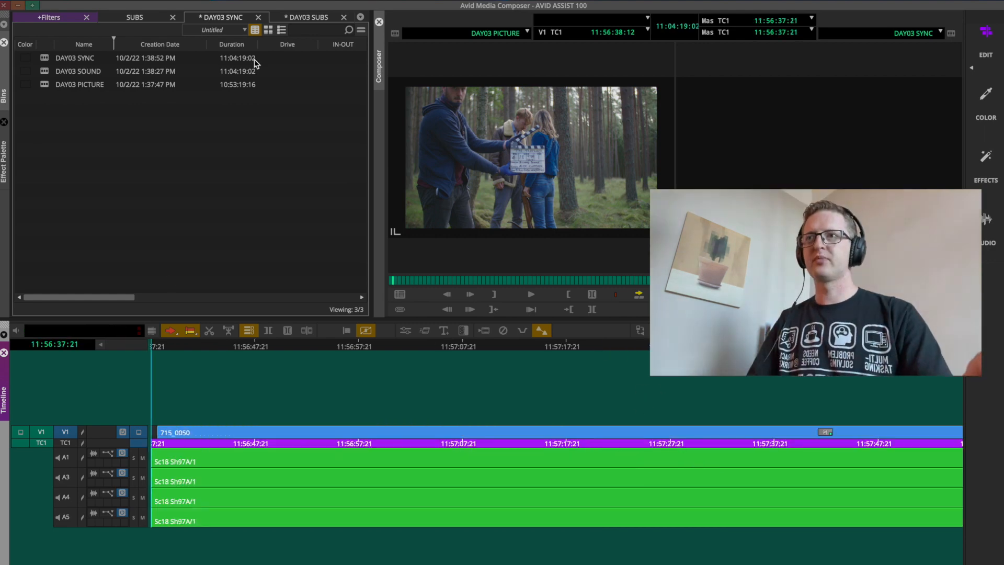
Open the DAY03 SUBS bin, park on the first frame of 715_0050, then show A1's waveform and solo A1
left_click(260, 120)
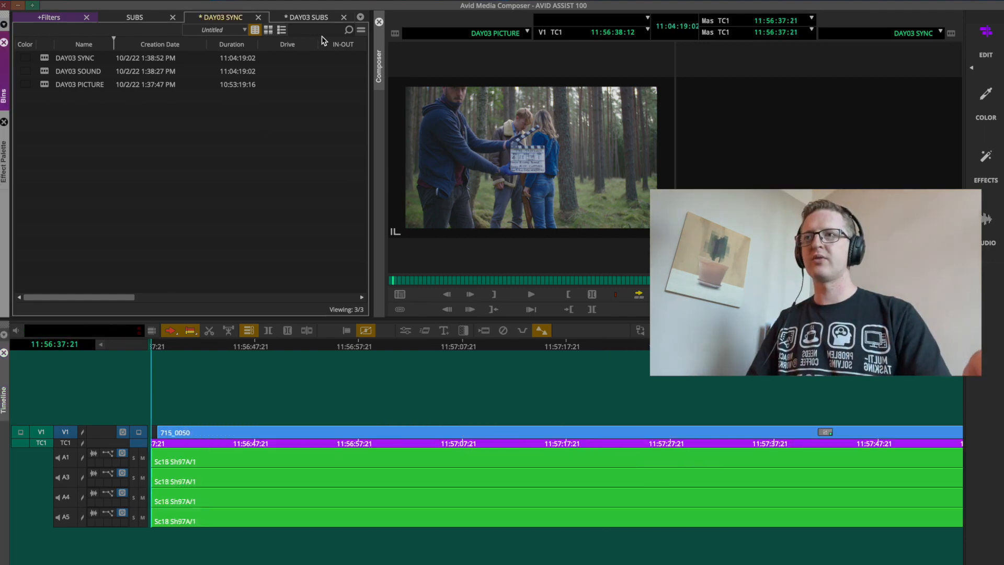
left_click(317, 17)
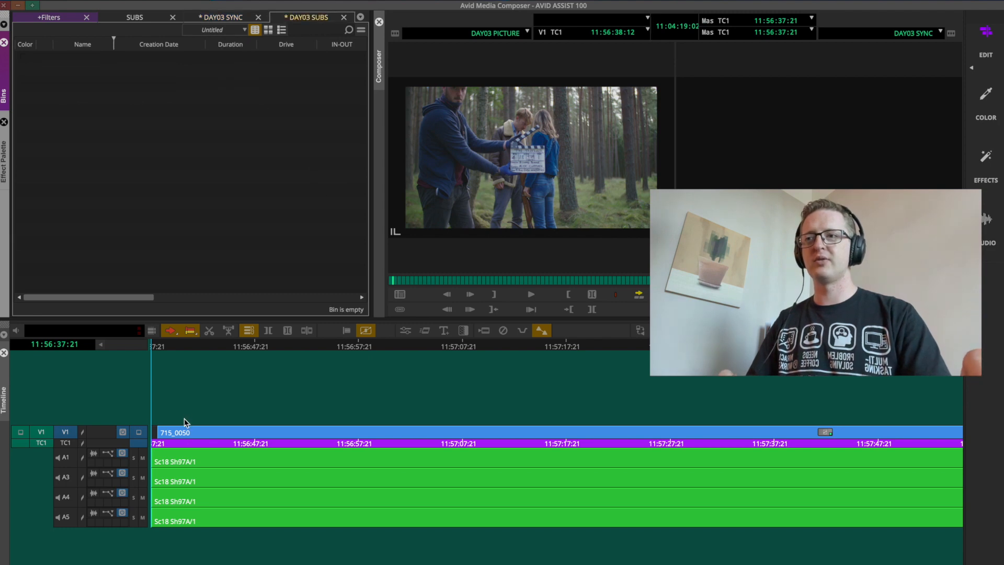
left_click(202, 386)
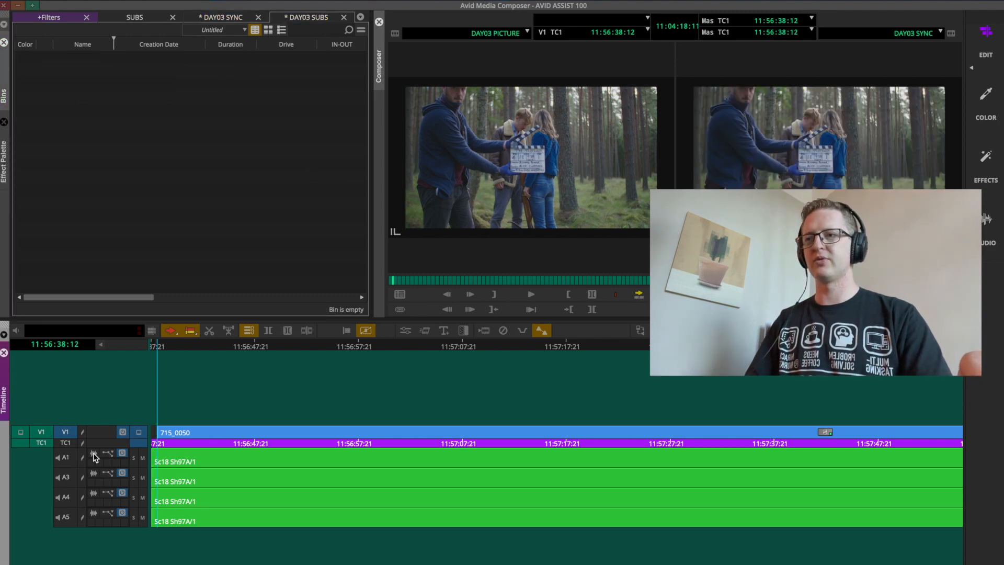
left_click(94, 455)
left_click(136, 458)
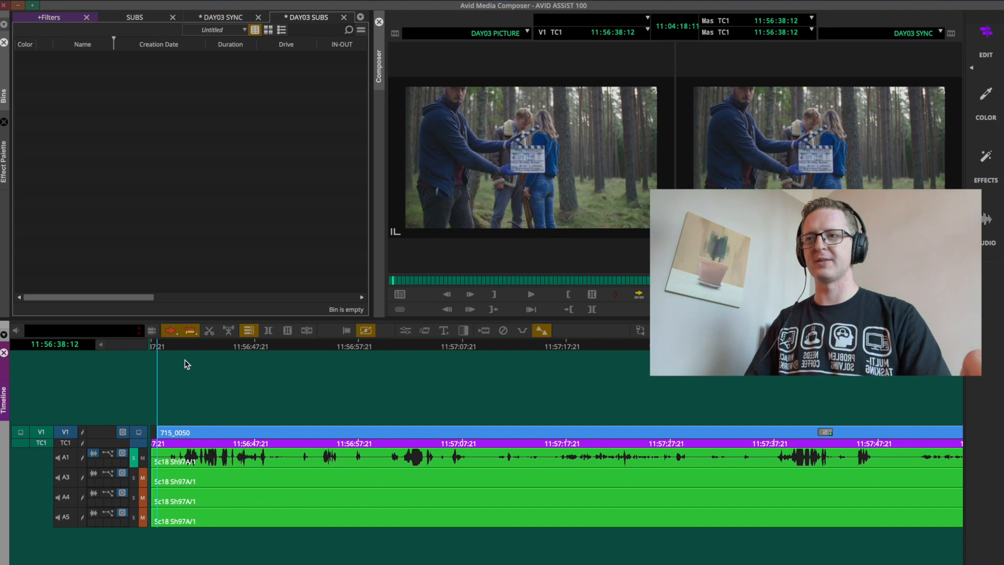
Mark clip 715_0050 in DAY03 SYNC and create a subclip named 18-1 in the DAY03 SUBS bin
left_click(232, 355)
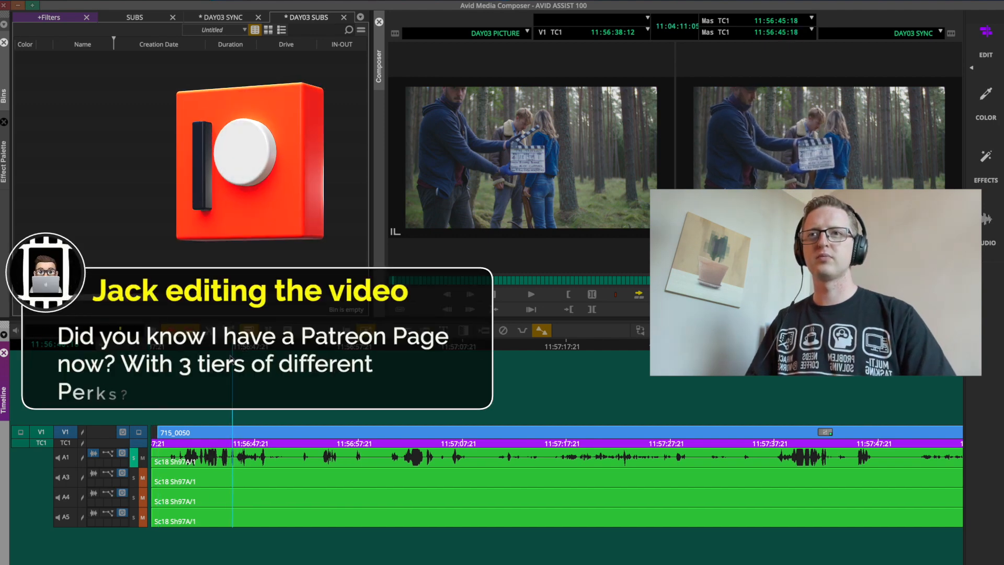
left_click(230, 462)
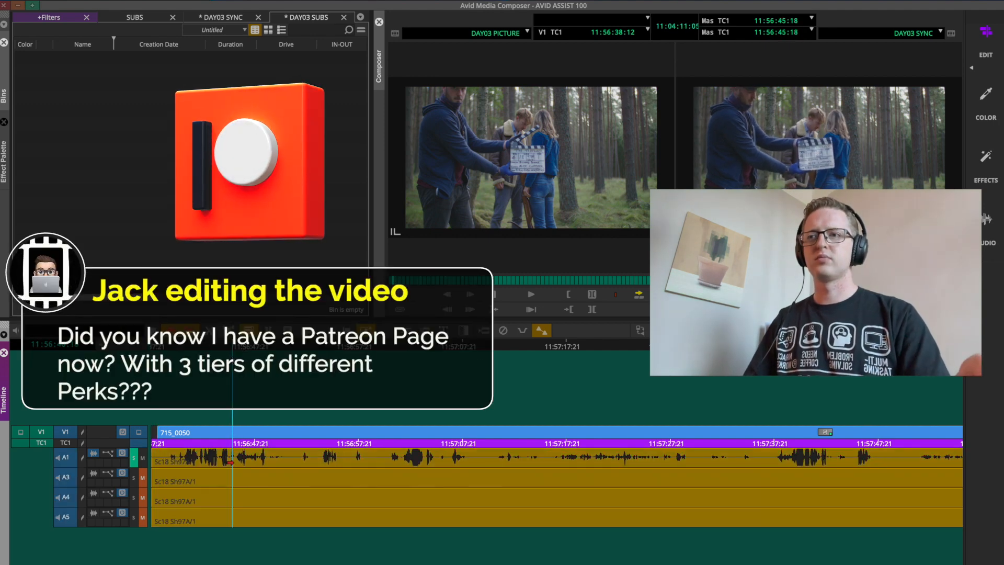
left_click(254, 393)
key("t")
key("F8")
type("18-1")
key("Return")
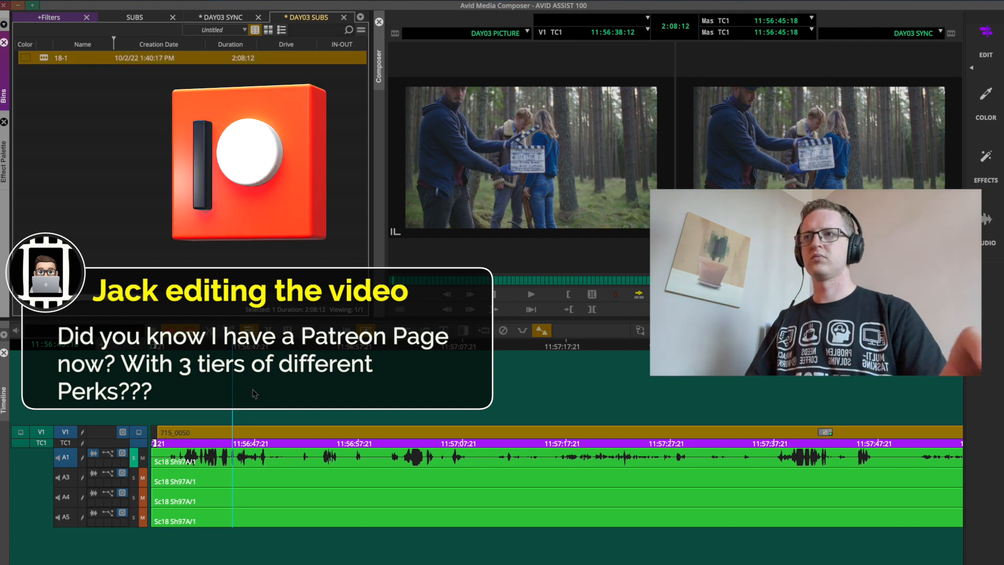
Add the AE NOTES column to the DAY03 SUBS bin and set its bin view to SYNCING
left_click(252, 459)
left_click(206, 73)
right_click(81, 45)
key("Return")
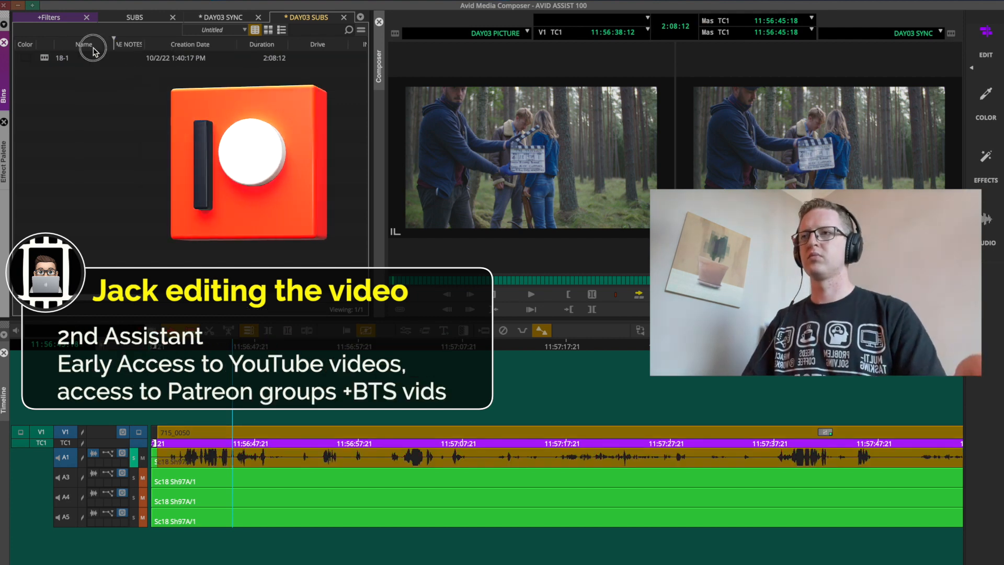
left_click(241, 31)
scroll(241, 62, "down", 3)
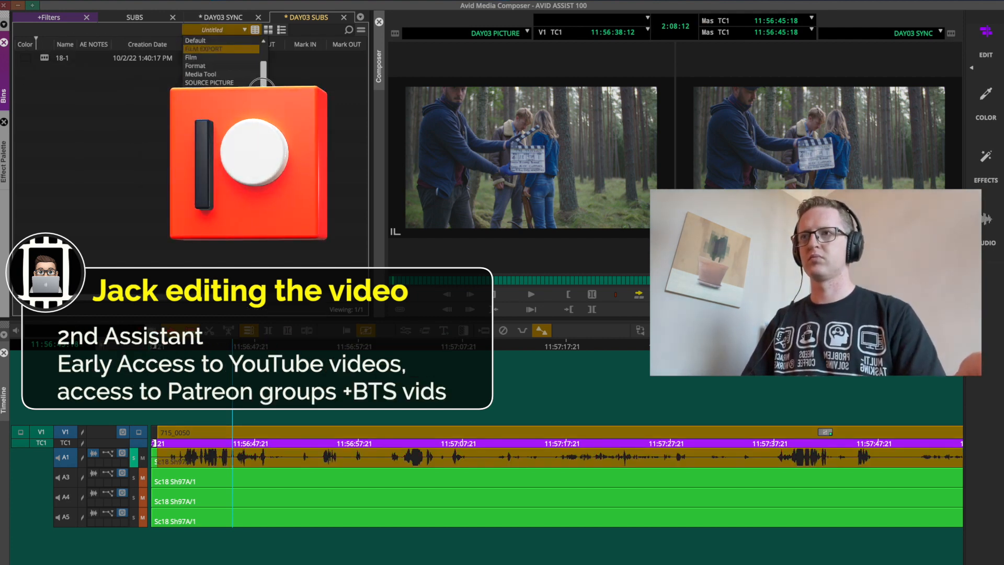
left_click(219, 82)
left_click(468, 303)
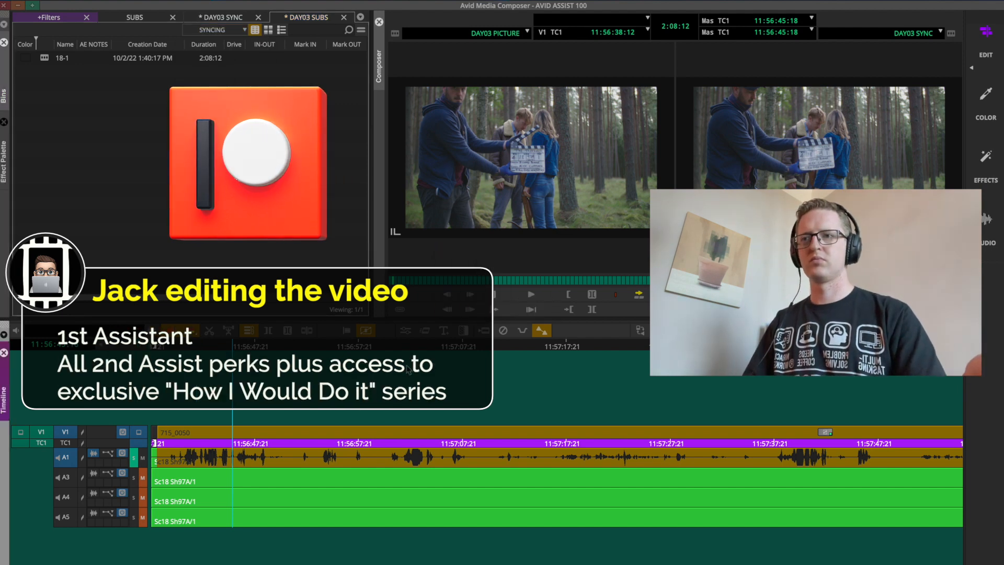
Play the slate of 715_0051 and nudge the Sc18 Sh97A/2 sound clips to sync with the clap
key("s")
left_click(637, 361)
key("space")
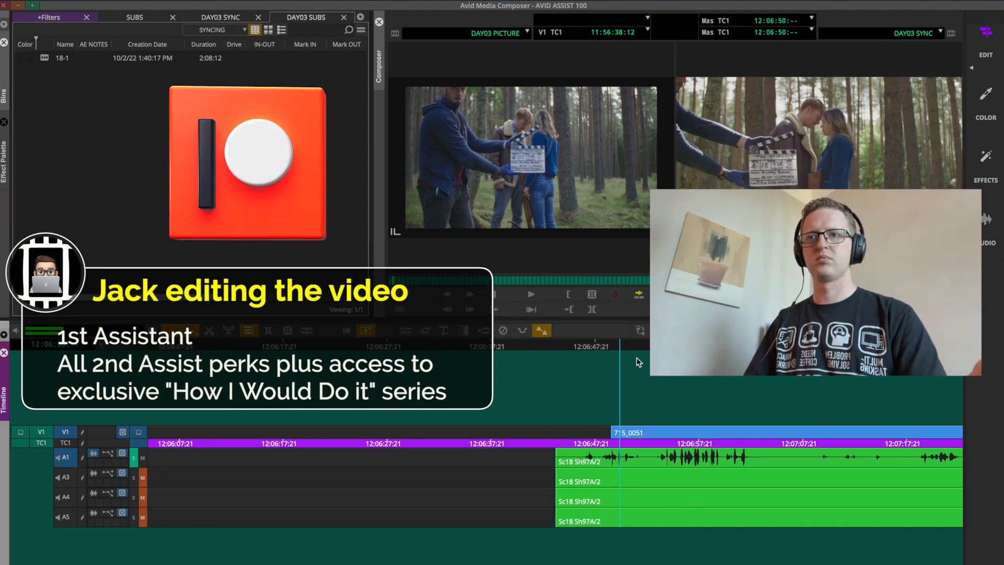
left_click(688, 489)
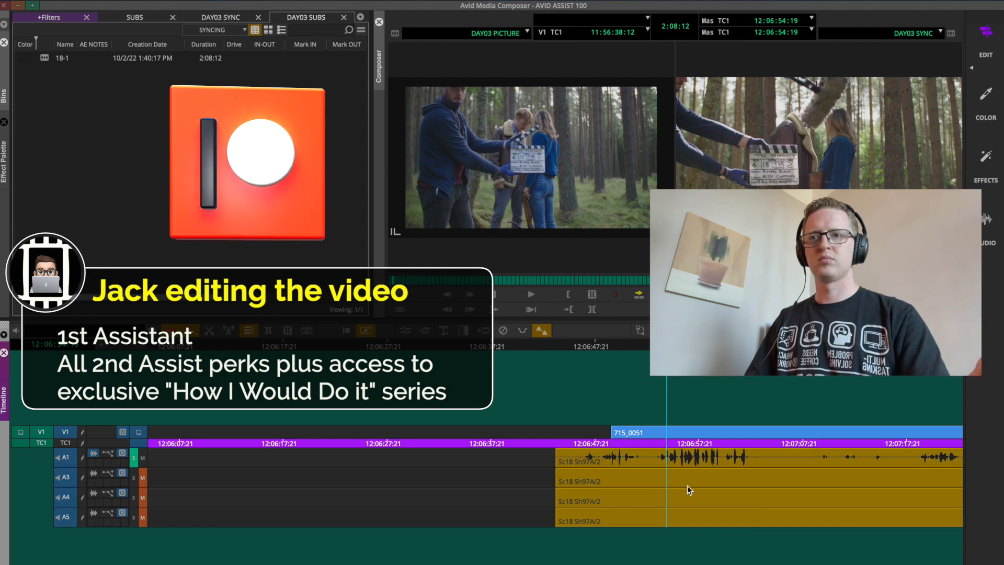
key("period")
Mark clip 715_0051 in DAY03 SYNC and create a subclip named 18-2 in the DAY03 SUBS bin
left_click(663, 392)
key("Down")
key("Down")
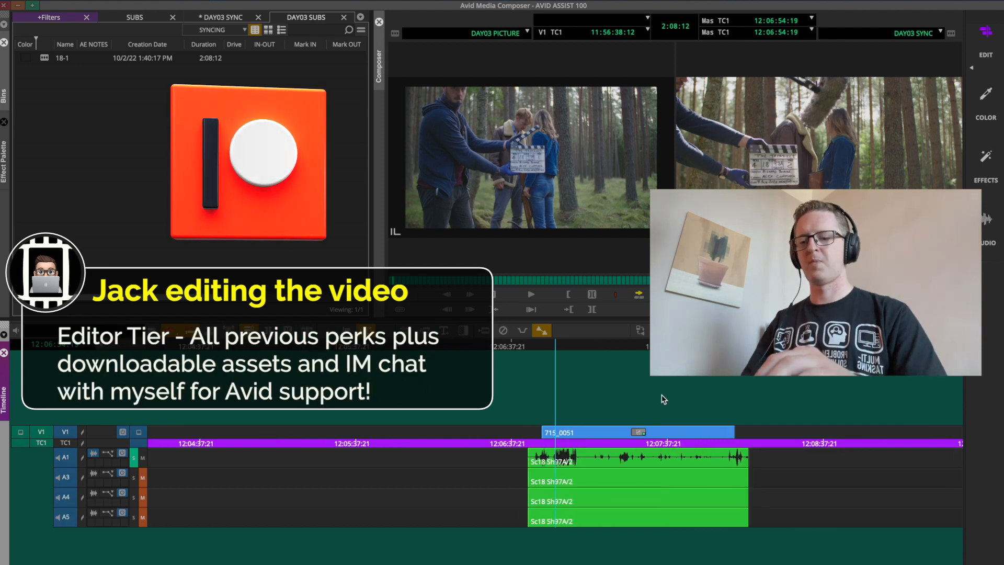
key("t")
key("F4")
type("18-2")
key("Return")
left_click(626, 347)
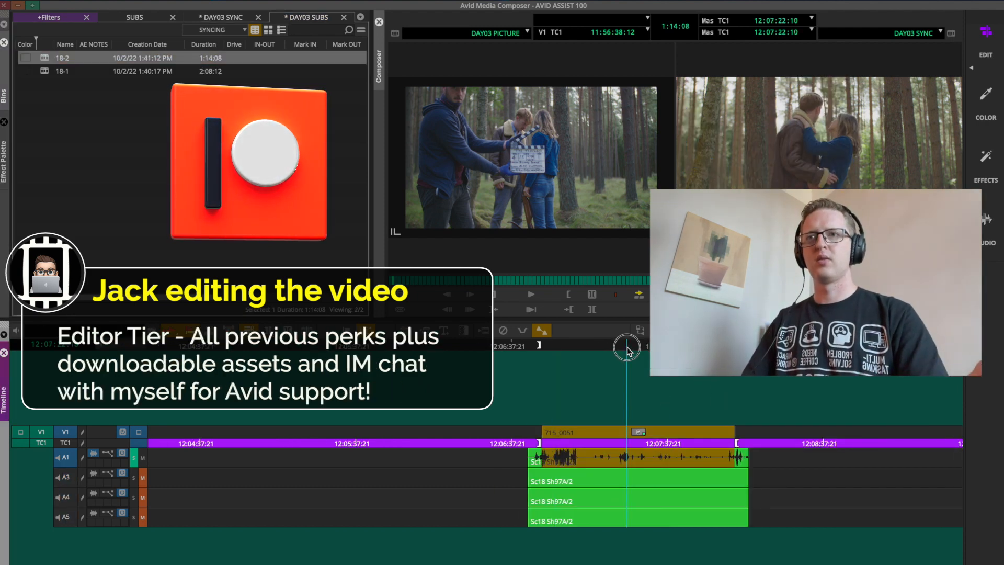
Play the slate of 715_0052 in DAY03 SYNC and select the Sc18 Sh97B/1 sound for syncing
key("s")
key("s")
left_click(578, 361)
key("space")
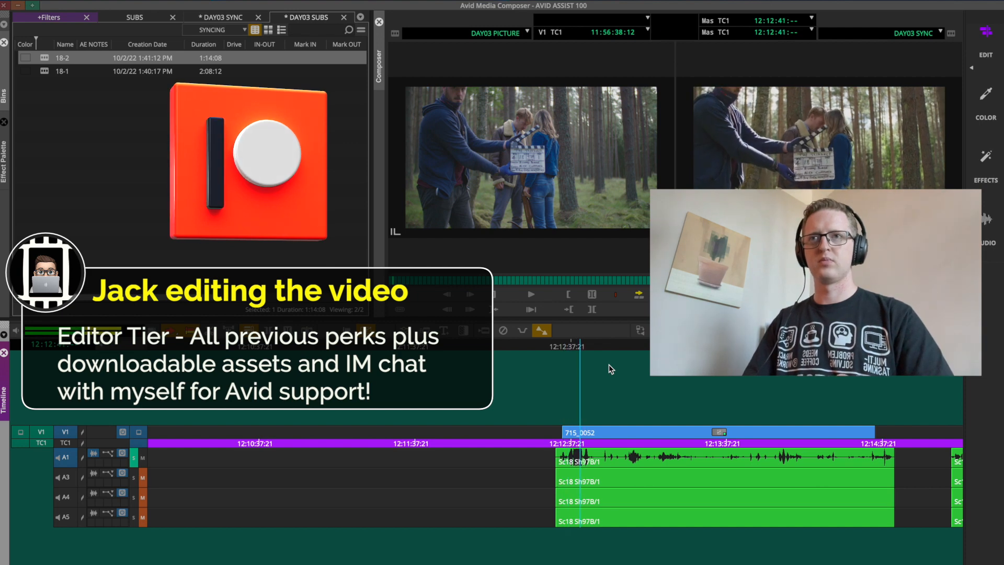
left_click(716, 506)
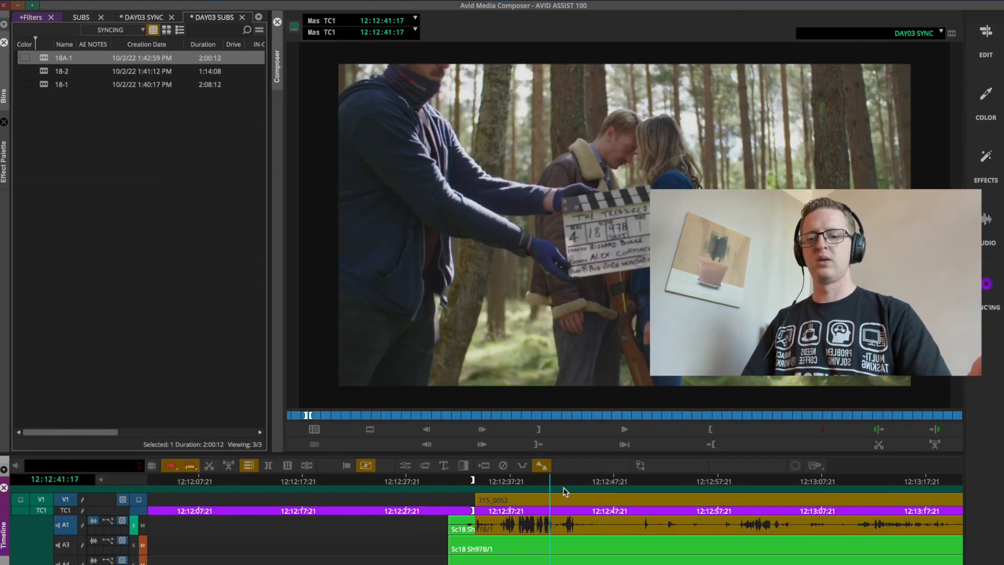
Go to the slate clap of 715_0053 in DAY03 SYNC and play it against the Sc18 Sh97B/2 sound
key("ctrl+[")
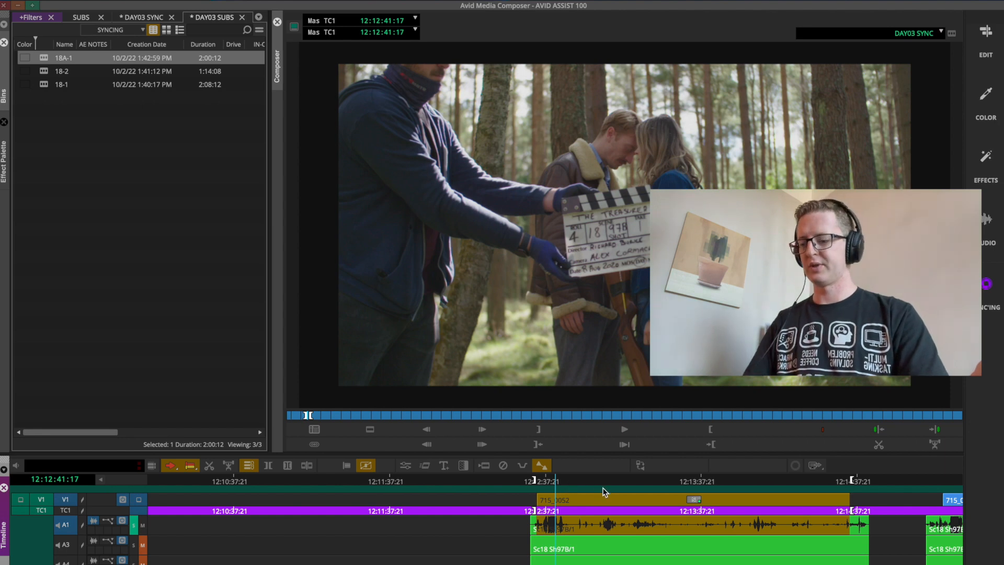
key("s")
key("s")
key("s")
key("ctrl+]")
key("ctrl+]")
key("ctrl+]")
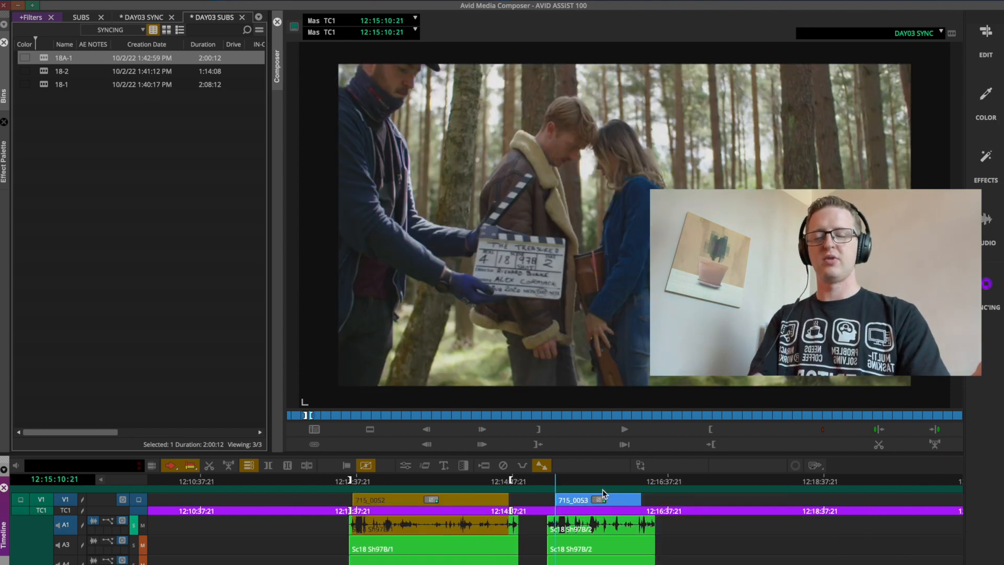
left_click(605, 484)
left_click_drag(605, 483, 626, 481)
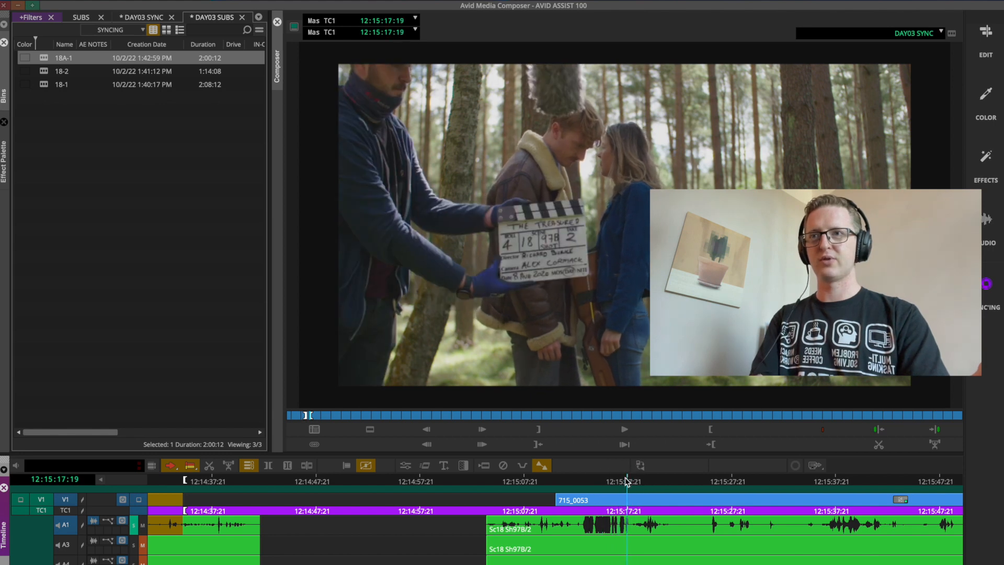
key("space")
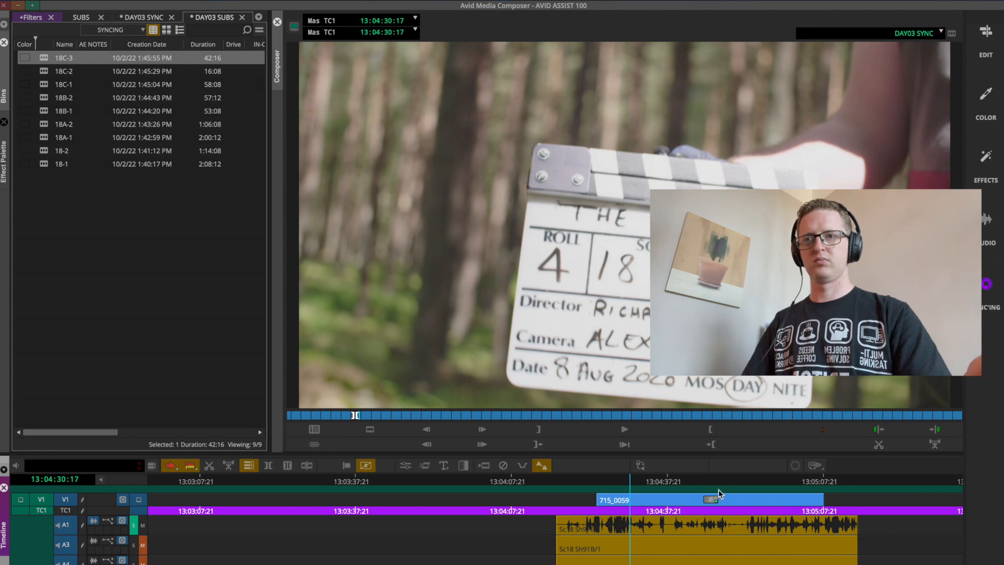
Deselect the sound clips, mark clip 715_0059 in DAY03 SYNC and create a subclip named 18D-1 in the DAY03 SUBS bin
left_click(719, 489)
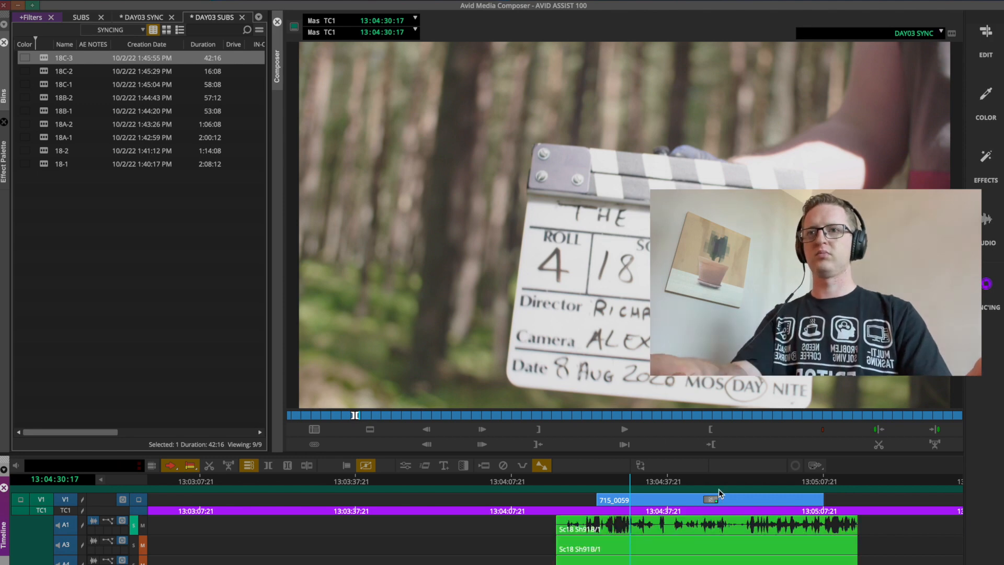
key("t")
key("F5")
type("18D-1")
key("Return")
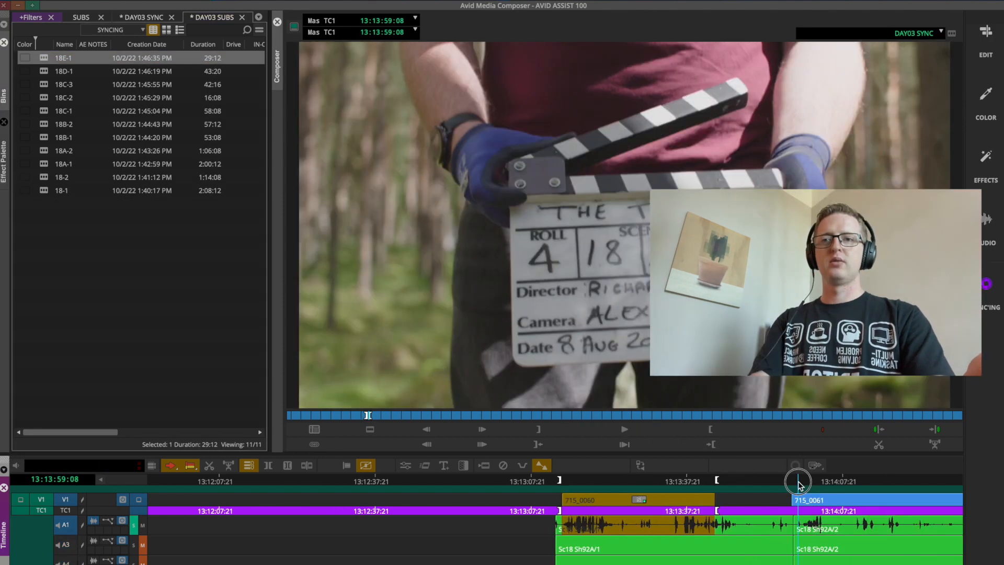
Inspect the head of 715_0061 in DAY03 SYNC against the start of the Sc18 Sh92A/2 sound
mouse_move(798, 484)
left_mouse_down()
mouse_move(774, 482)
mouse_move(786, 484)
left_mouse_up()
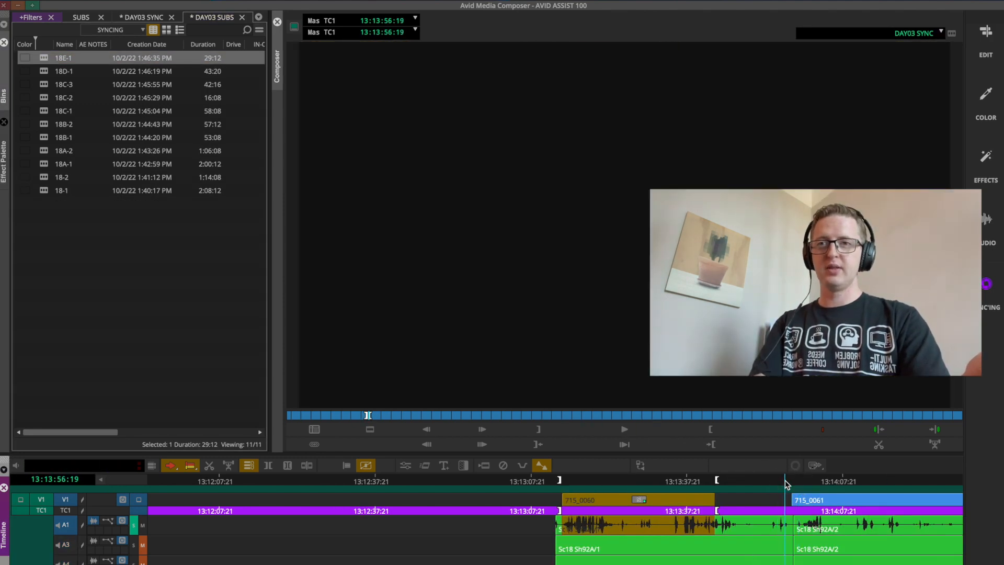
left_click(792, 483)
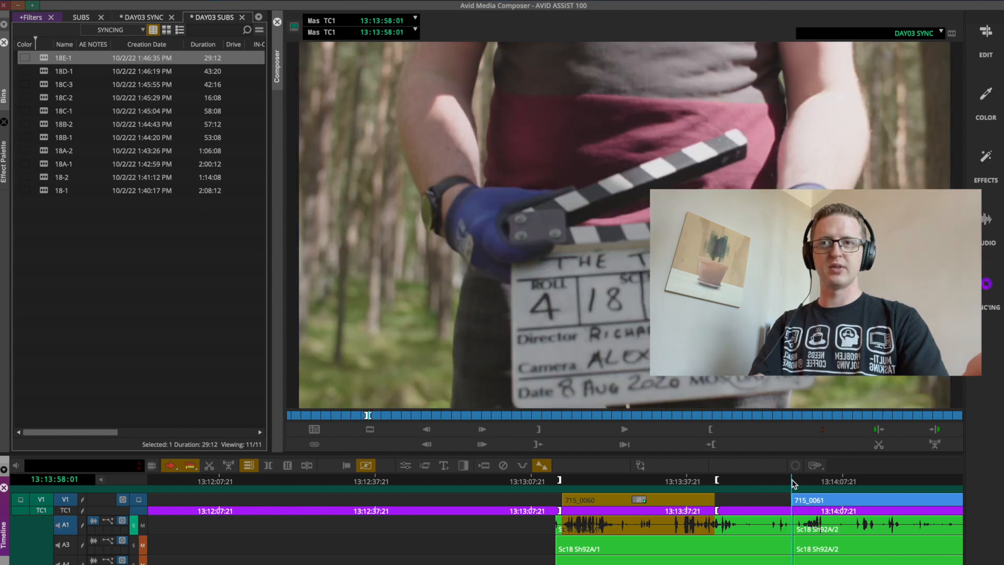
key("Up")
key("Up")
key("Up")
key("Up")
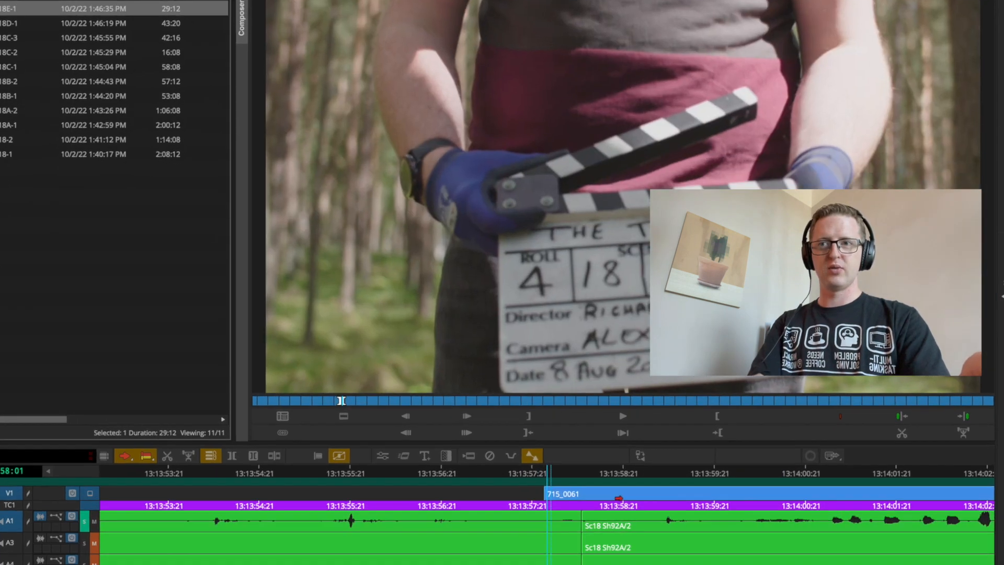
left_click(558, 500)
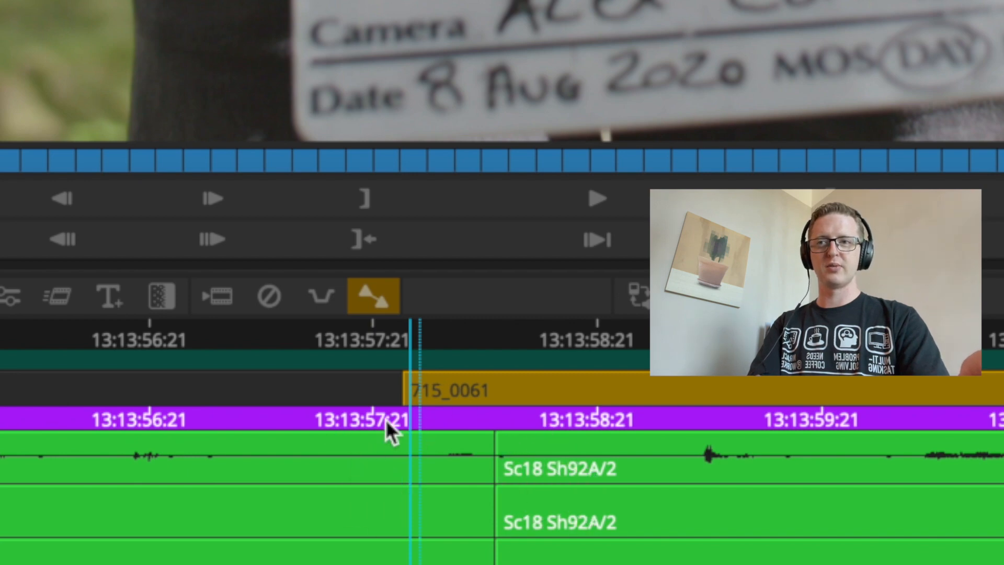
Shift 715_0060 together with its Sc18 Sh92A/1 sound earlier in DAY03 SYNC, opening a gap before Sc18 Sh92A/2
left_click(539, 359)
key("Up")
key("Up")
key("Up")
key("Up")
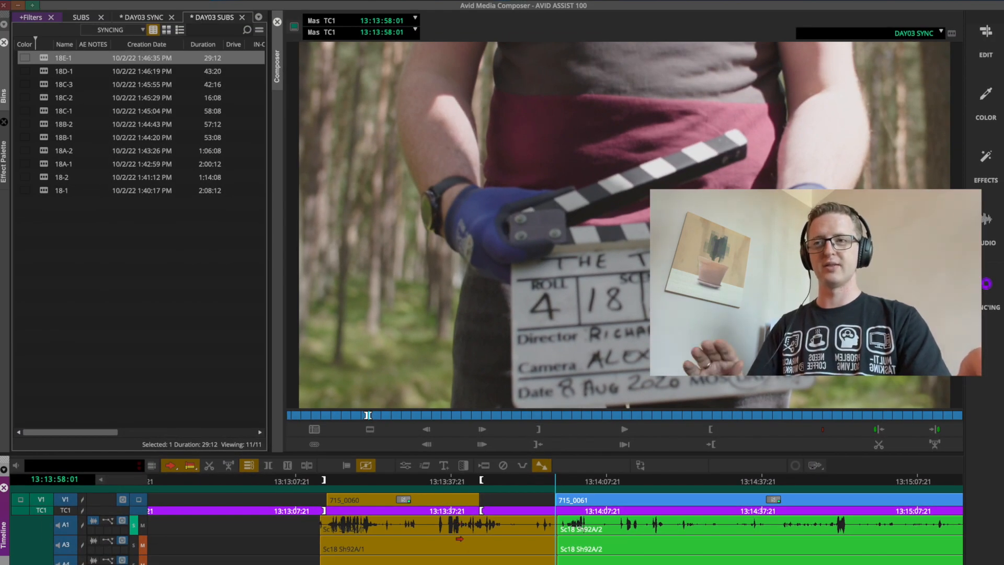
left_click_drag(461, 539, 486, 555)
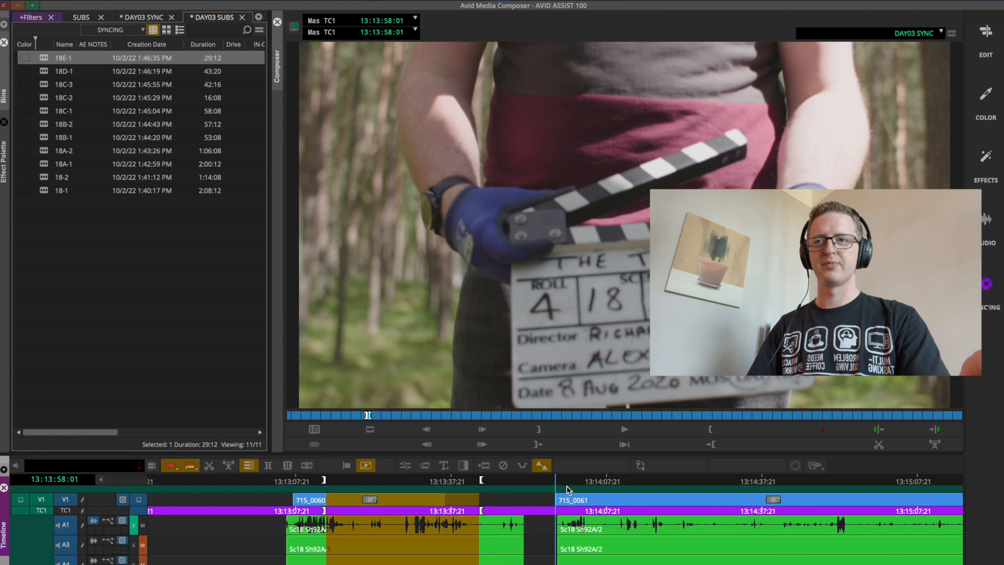
Park just before the slate clap of 715_0061 and play it against the Sc18 Sh92A/2 sound
left_click(566, 488)
key("ctrl+]")
key("ctrl+]")
key("ctrl+]")
key("ctrl+]")
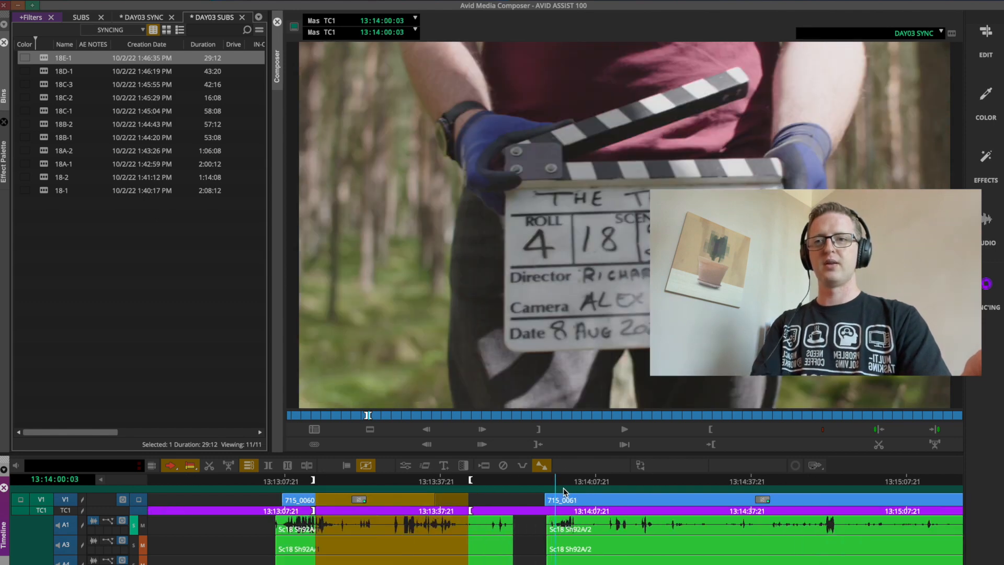
left_click_drag(701, 485, 692, 485)
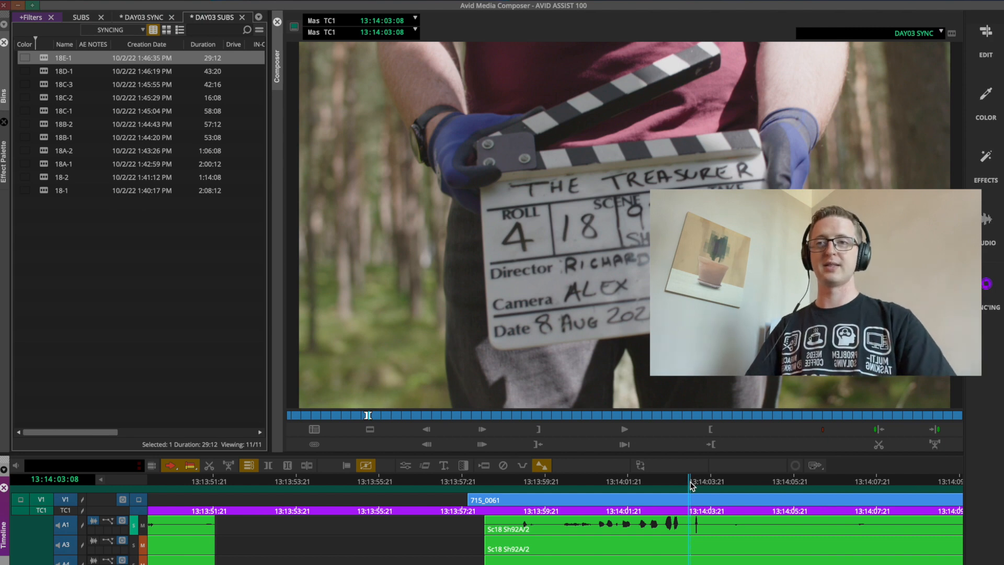
key("space")
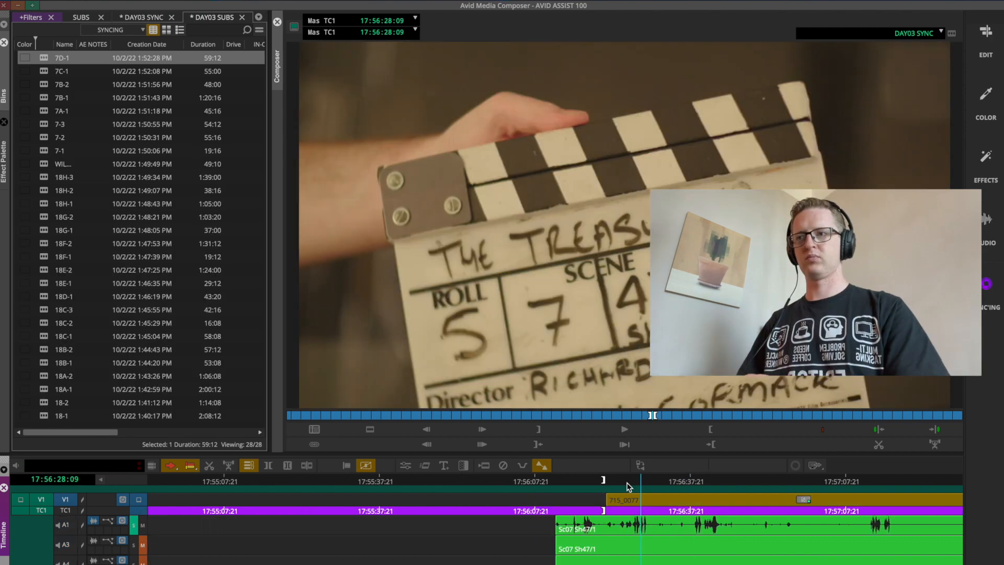
Subclip the marked 715_0077 with its A1 sound as 7E-1 and move on along the DAY03 SYNC timeline
key("9")
key("F5")
type("7E-1")
key("Return")
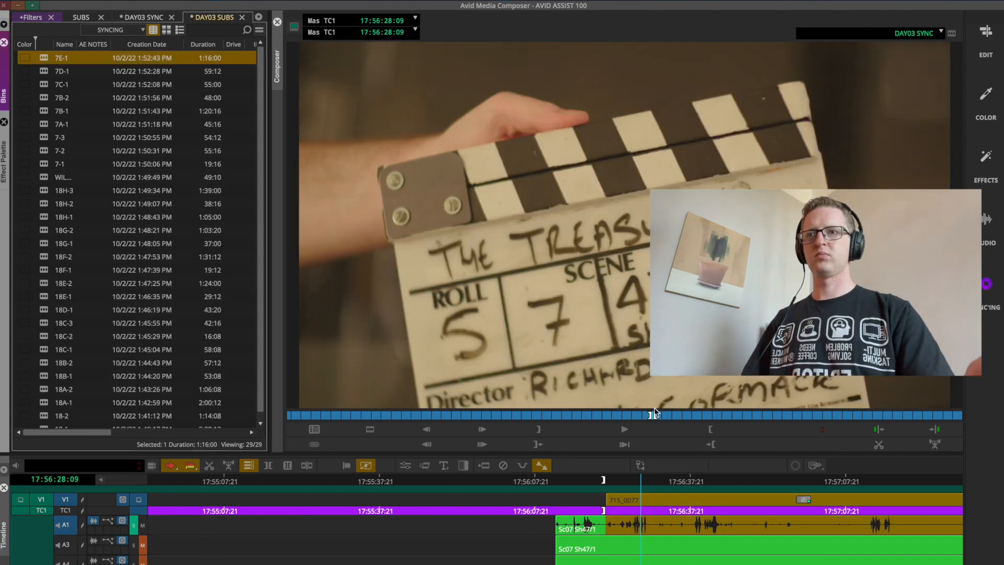
left_click(656, 414)
left_click(586, 482)
key("Left")
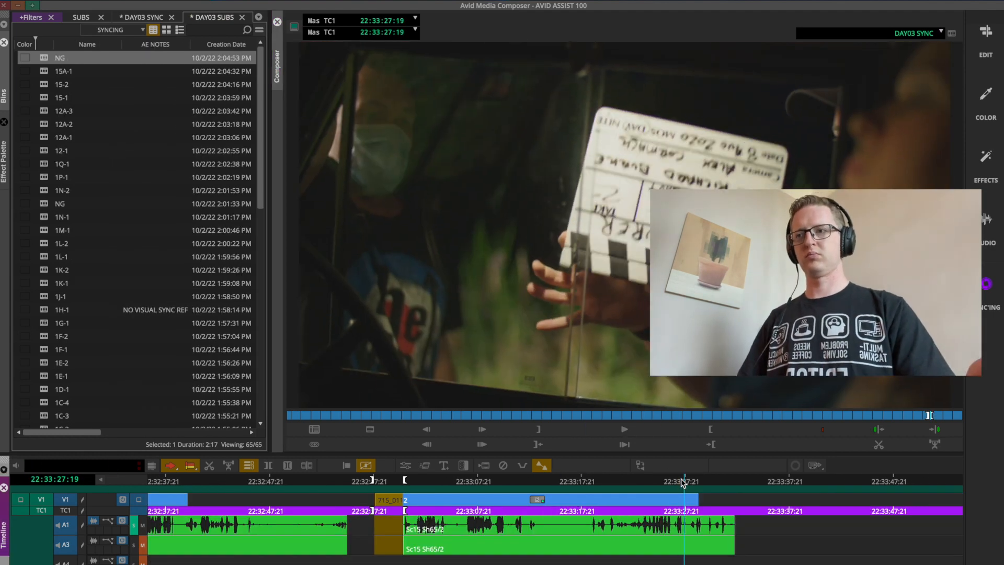
Mark clip 715_0112 with its A1 sound and create a subclip named 15A-2 in the DAY03 SUBS bin
key("ctrl+shift+a")
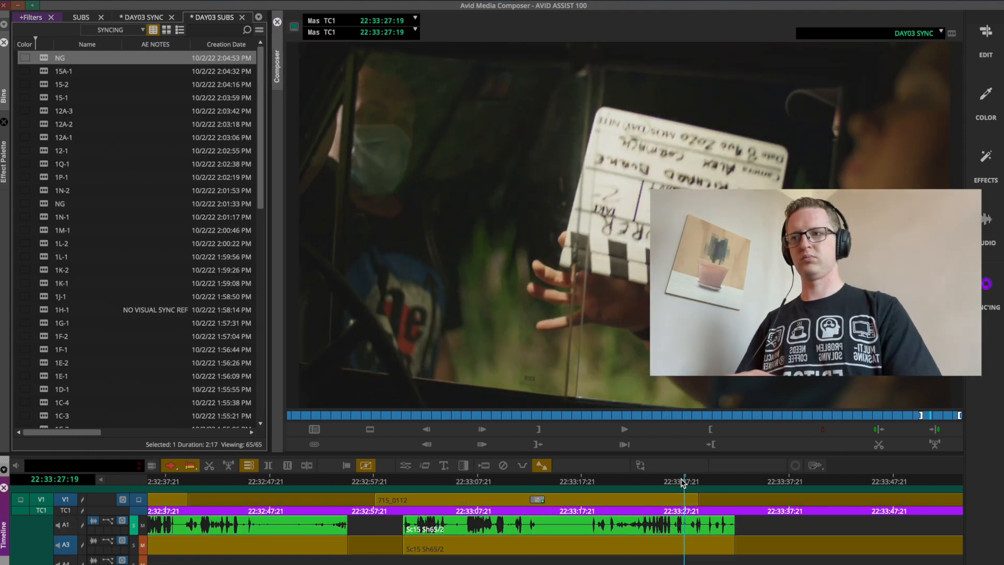
key("t")
key("9")
key("F5")
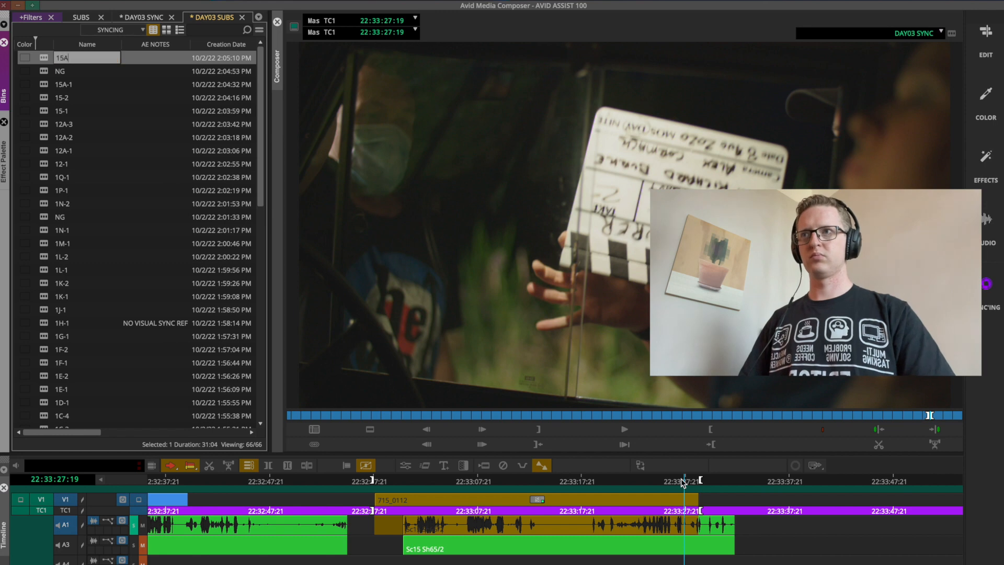
key("Return")
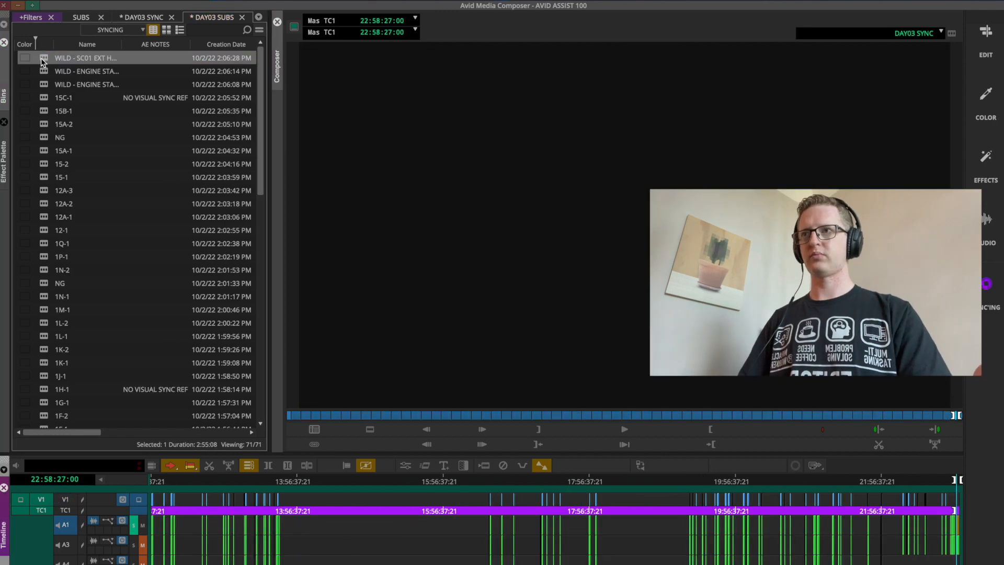
Sort the DAY03 SUBS bin by name and give the four WILD sound subclips a green clip color
left_click(43, 58)
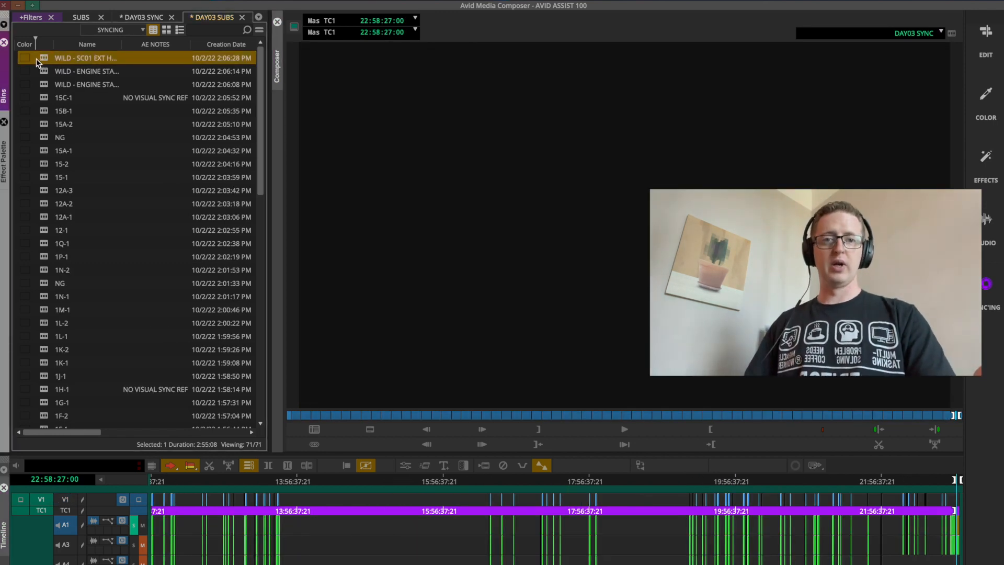
left_click(38, 100)
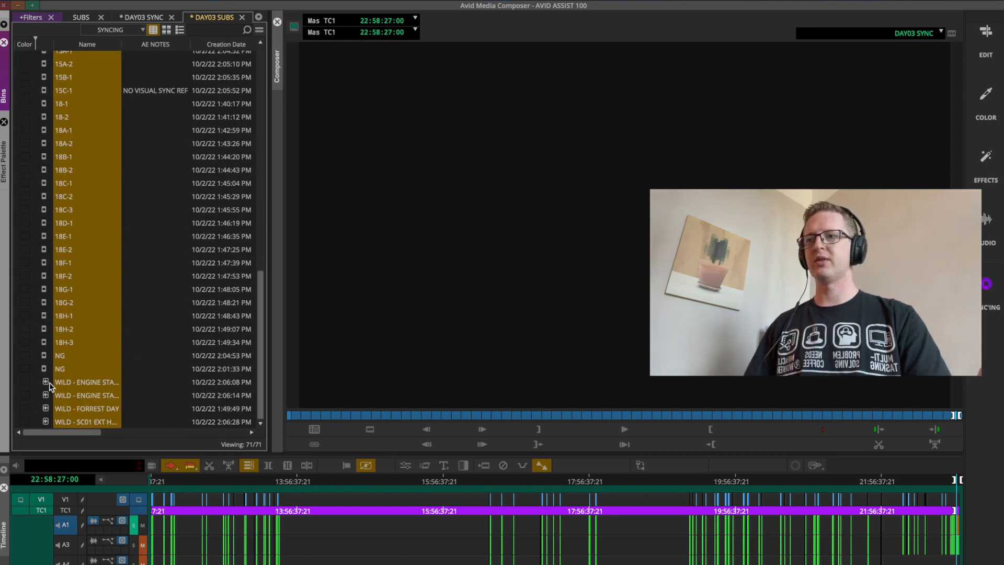
left_click(49, 382)
left_click(47, 422, "shift")
left_click(27, 404)
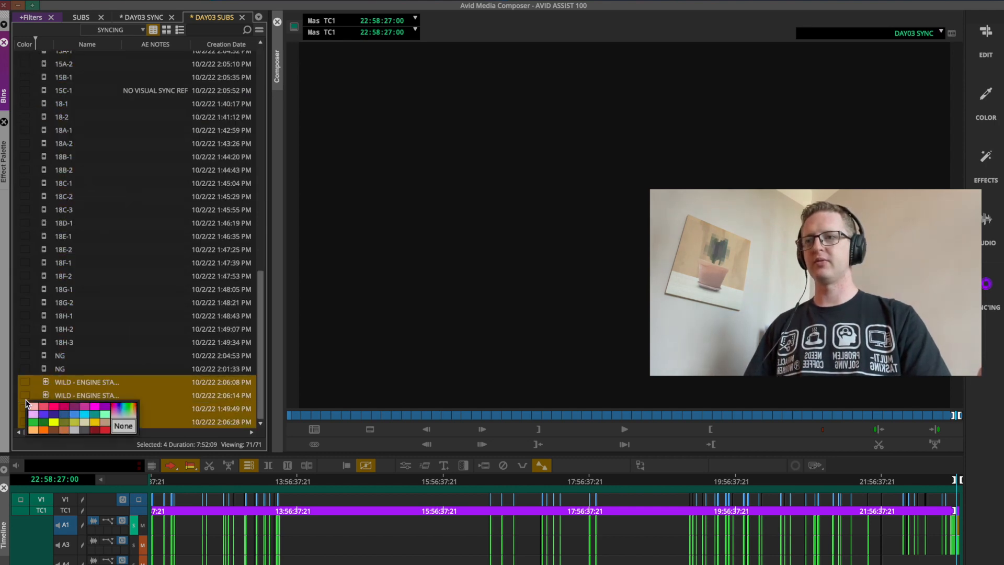
left_click(44, 422)
Give the two NG subclips in the DAY03 SUBS bin a red clip color
left_click(45, 371)
left_click(45, 356, "shift")
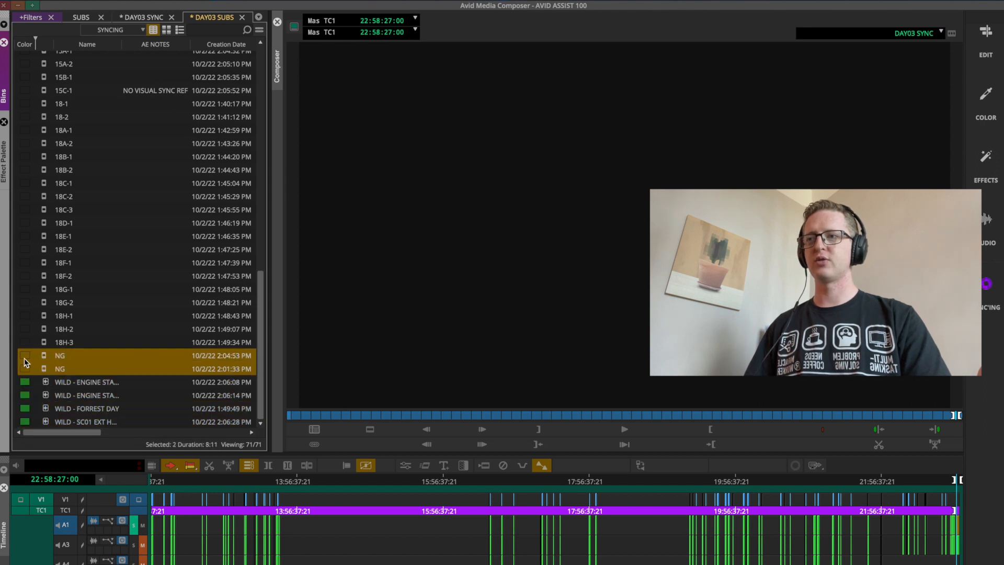
left_click(29, 360)
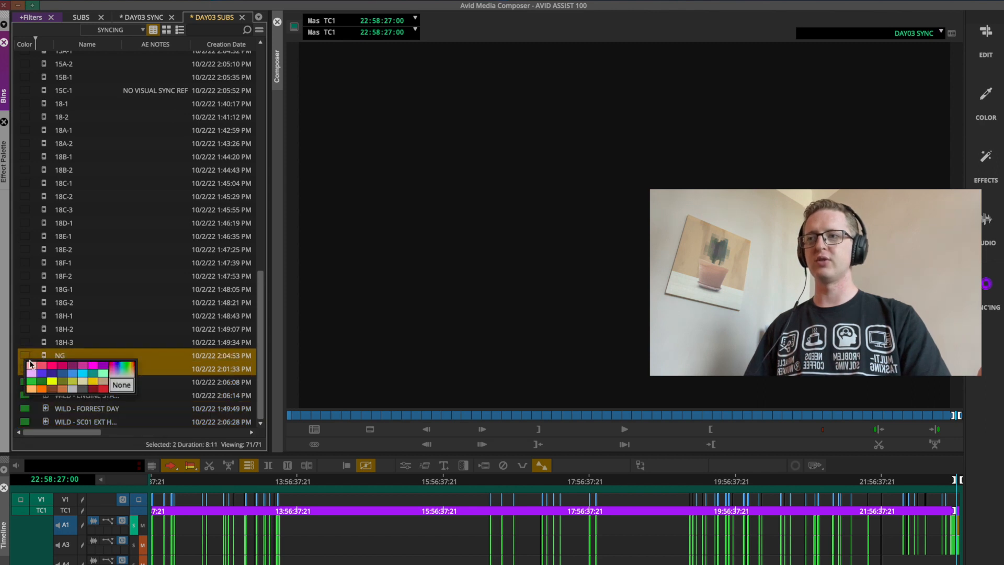
left_click(103, 388)
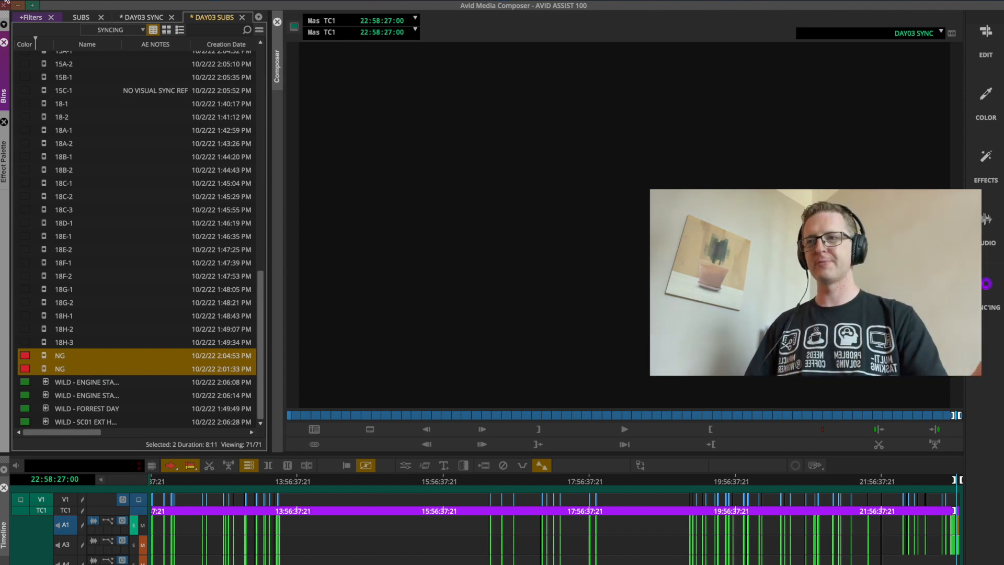
Give all scene 1 subclips from 1-1 to 1Q-1 in the DAY03 SUBS bin a purple clip color
scroll(81, 267, "up", 10)
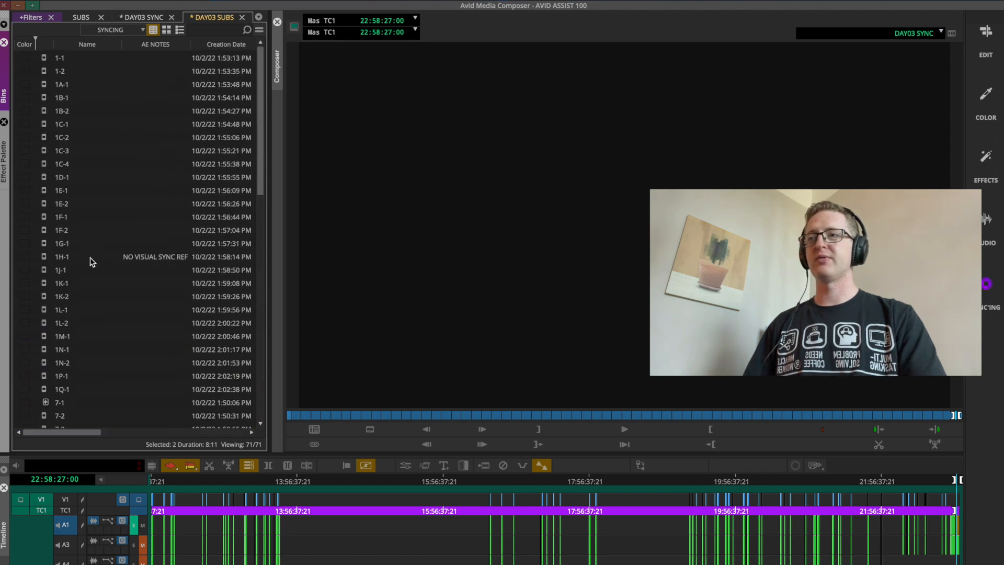
scroll(81, 236, "down", 12)
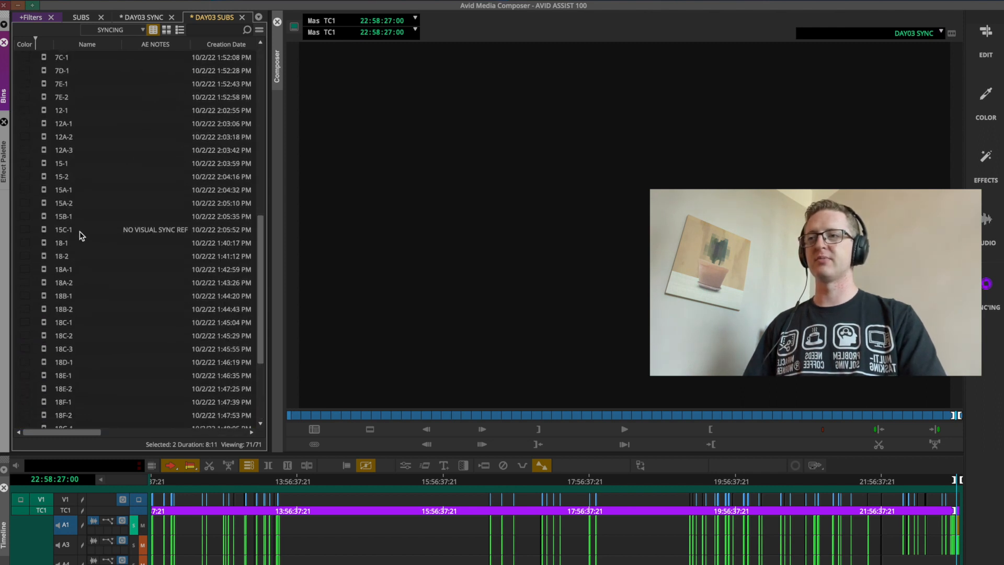
scroll(82, 236, "up", 12)
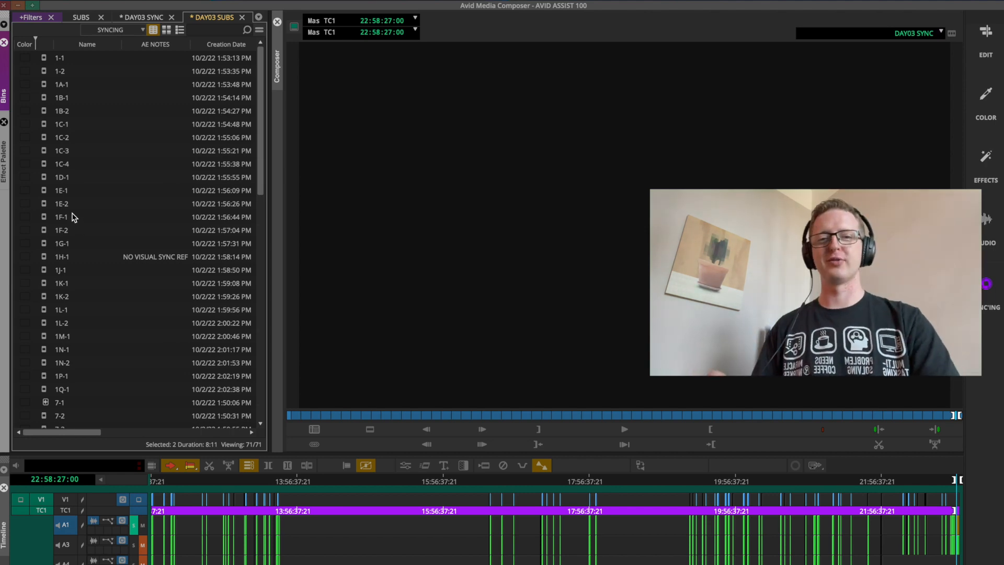
left_click(74, 387, "shift")
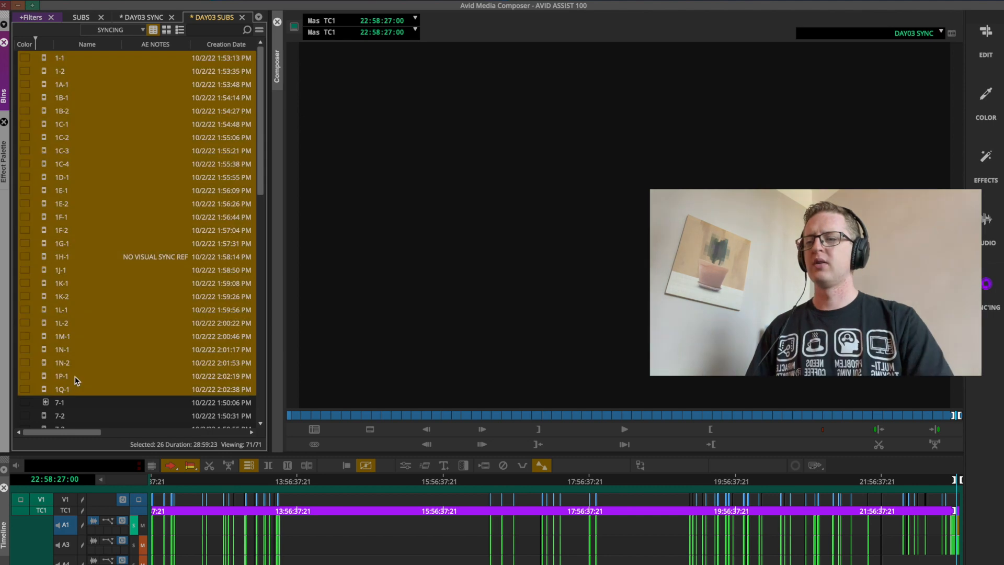
scroll(76, 381, "down", 1)
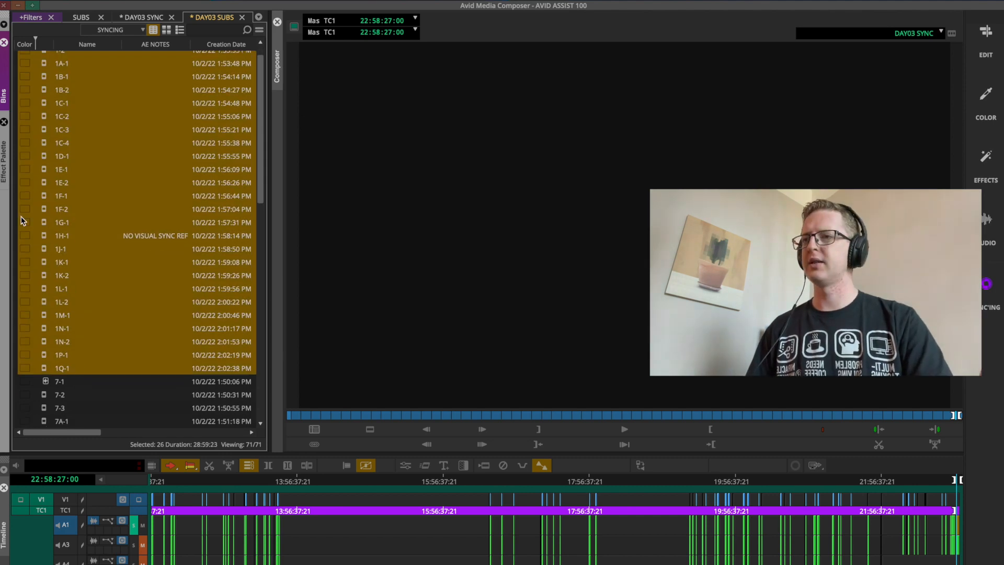
left_click(28, 250)
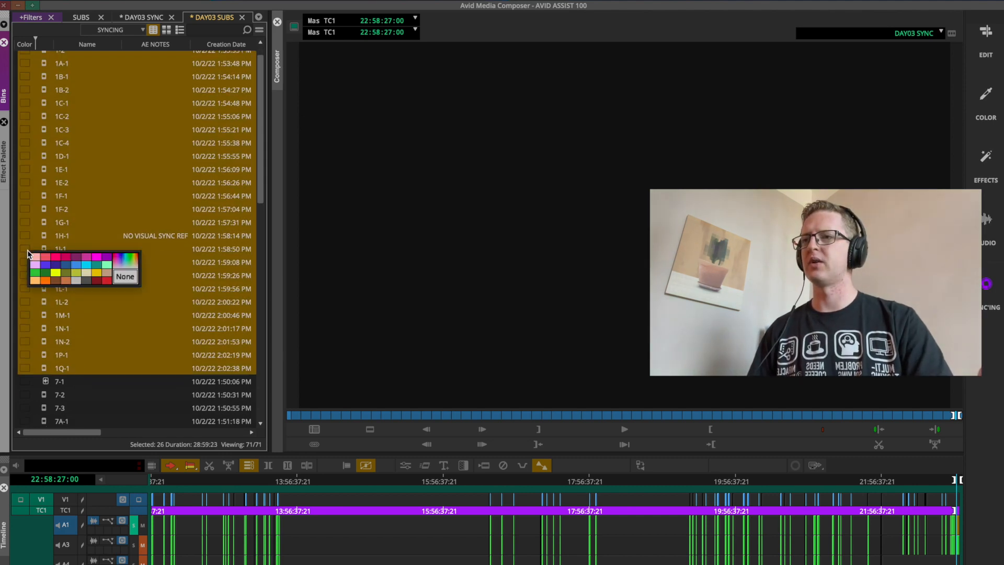
left_click(110, 257)
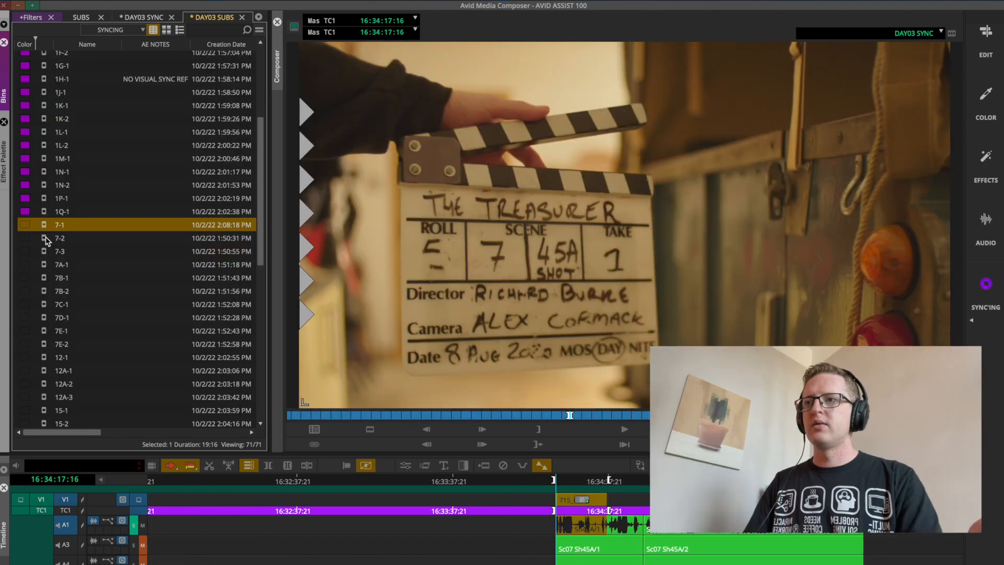
Check subclip 7-2, and give all scene 7 subclips from 7-1 to 7E-2 in the DAY03 SUBS bin a pink clip color
double_click(60, 237)
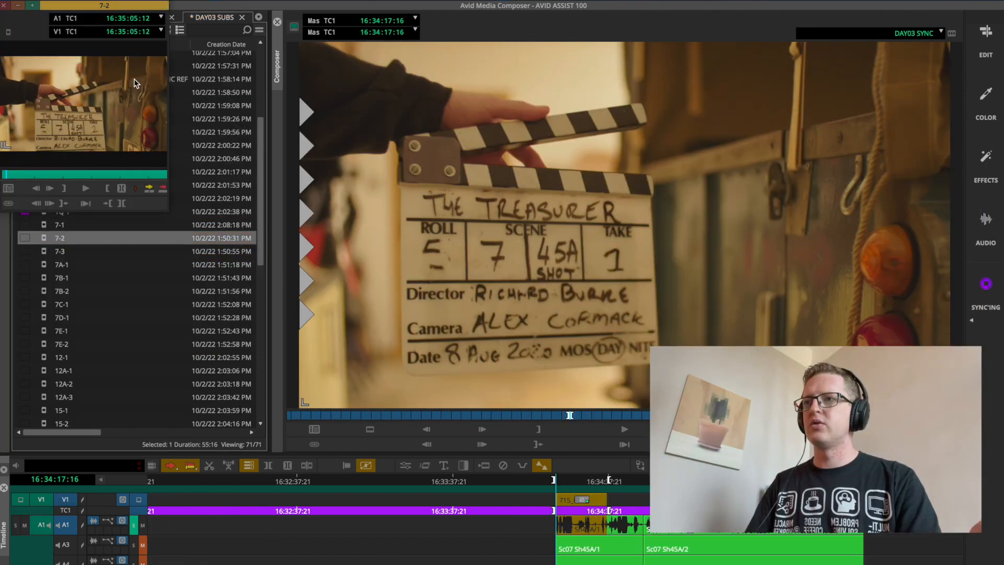
left_click(4, 6)
left_click(35, 224)
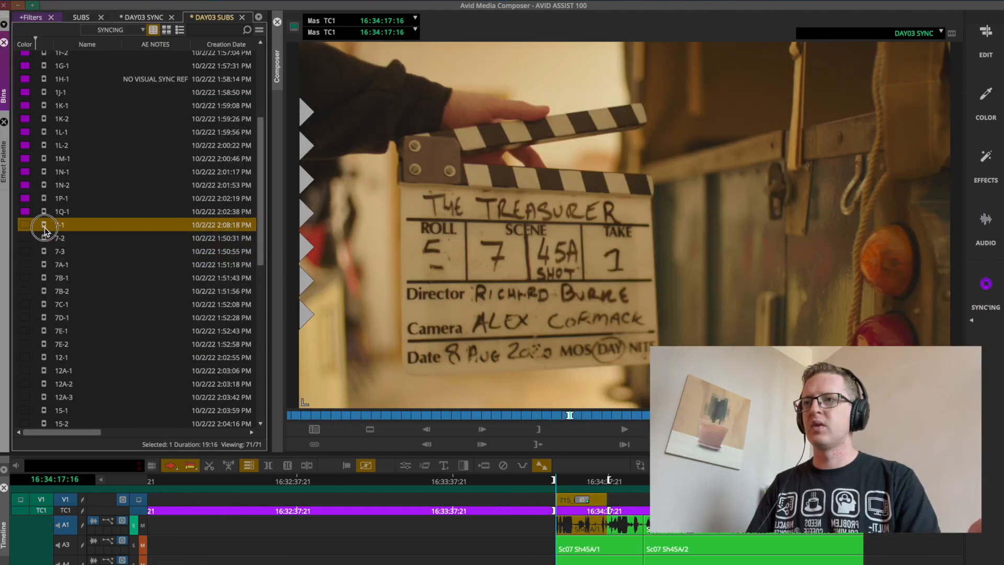
scroll(52, 351, "down", 1)
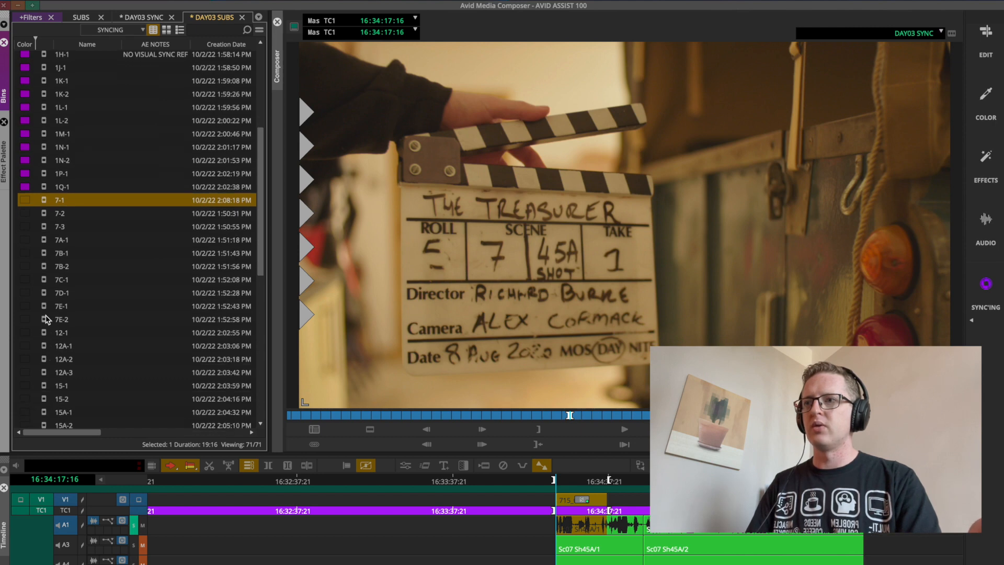
left_click(45, 318, "shift")
left_click(26, 292)
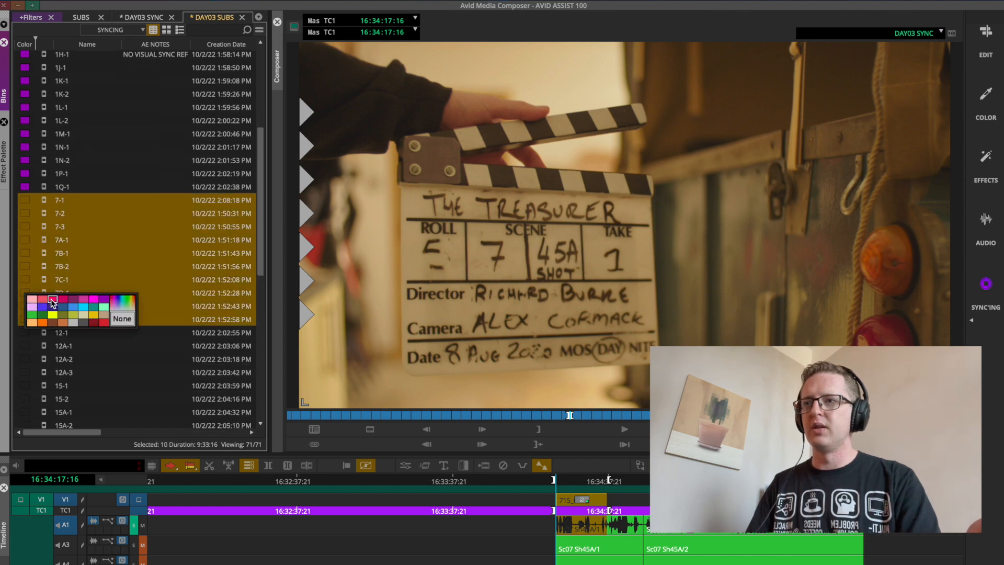
left_click(52, 302)
Check subclip 12-1, and give the scene 12 and 15 subclips from 12-1 to 15C-1 the same pink clip color
double_click(49, 332)
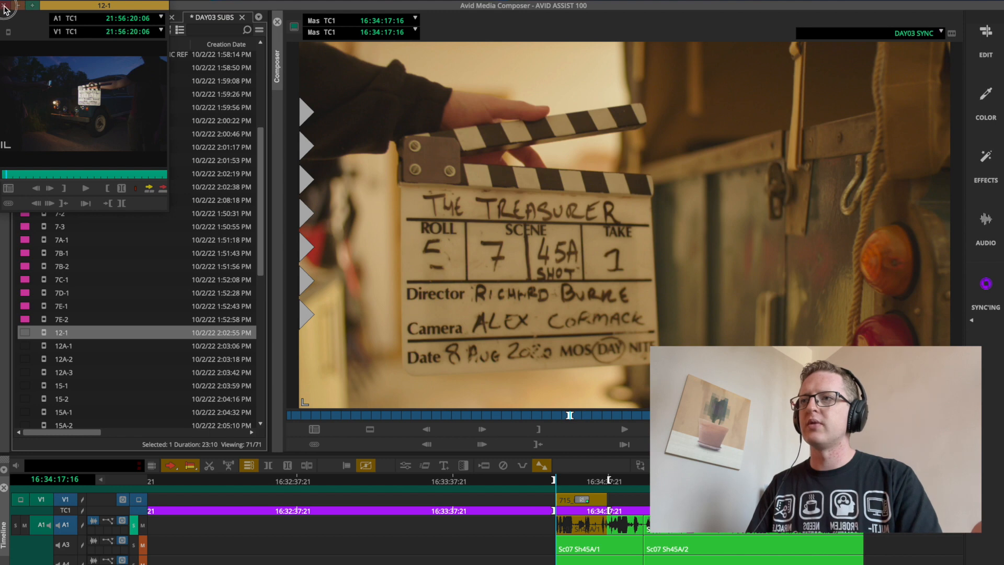
left_click(4, 9)
scroll(44, 271, "down", 6)
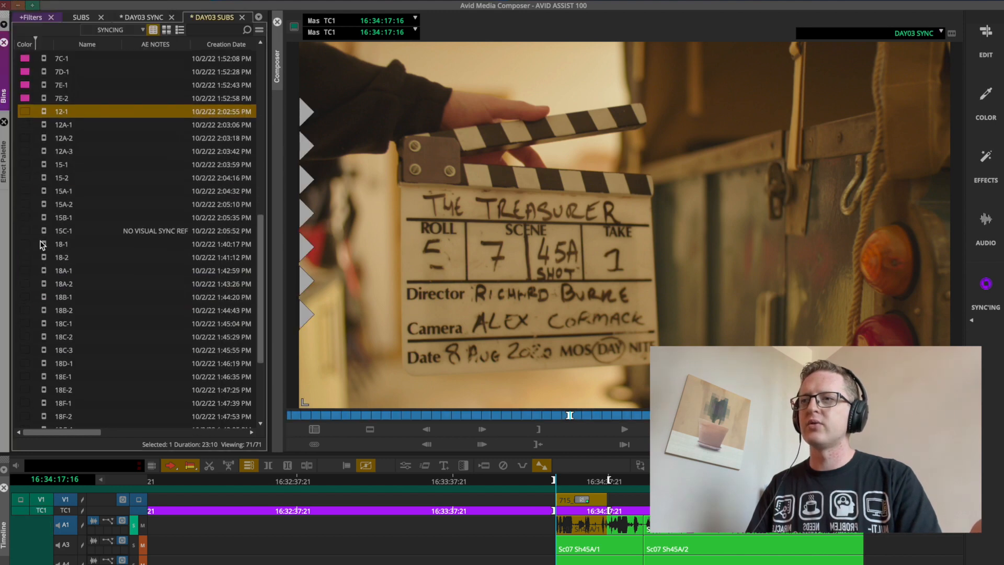
left_click(41, 237, "shift")
left_click(26, 218)
left_click(52, 227)
Check subclip 18-1, and give all scene 18 subclips from 18-1 to 18H-3 a purple clip color
double_click(52, 243)
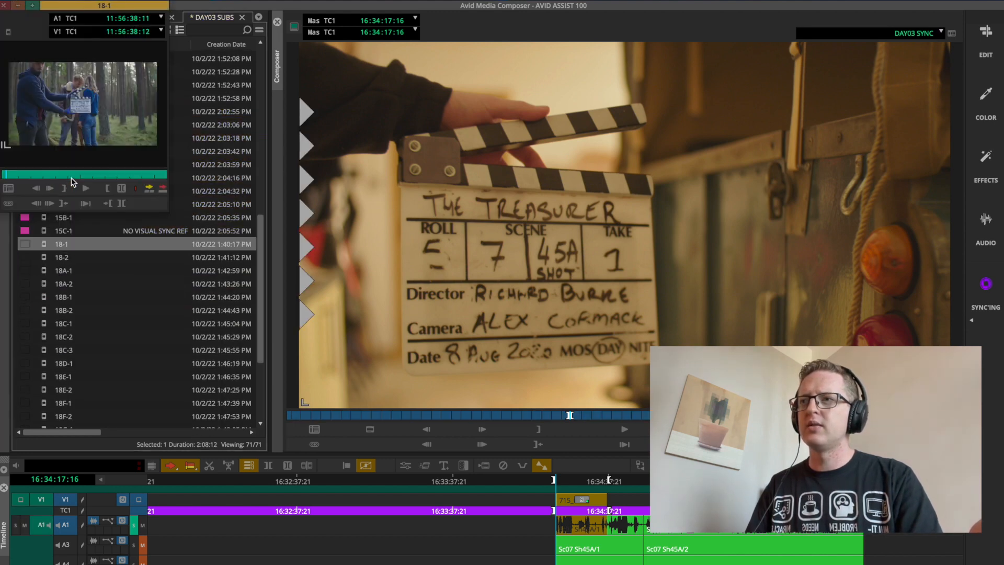
left_click(5, 8)
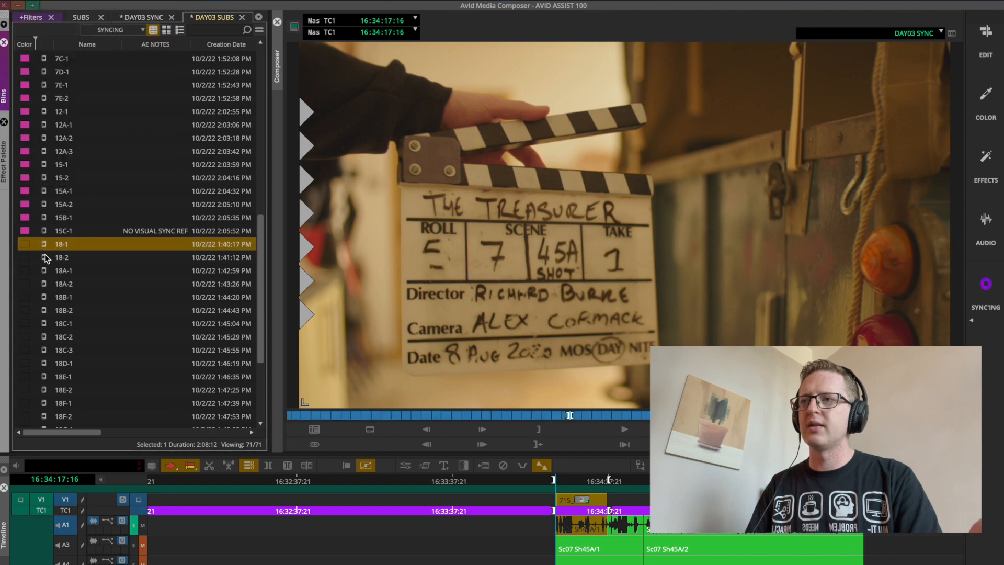
scroll(48, 313, "down", 4)
left_click(43, 343, "shift")
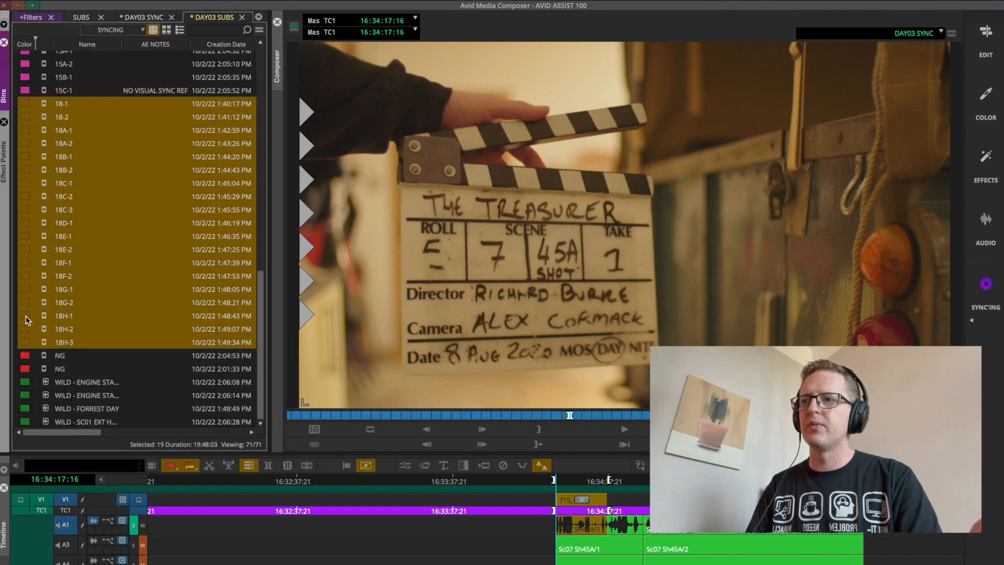
left_click(26, 316)
left_click(105, 322)
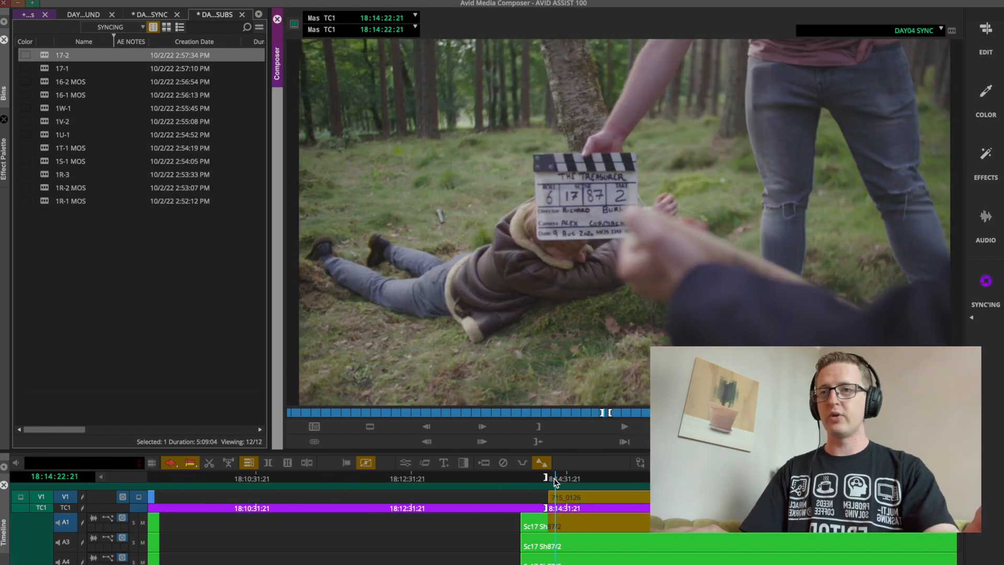
Play the start of clip 715_0126, scene 17 shot 87 take 2, in the DAY04 SYNC sequence
left_click(555, 479)
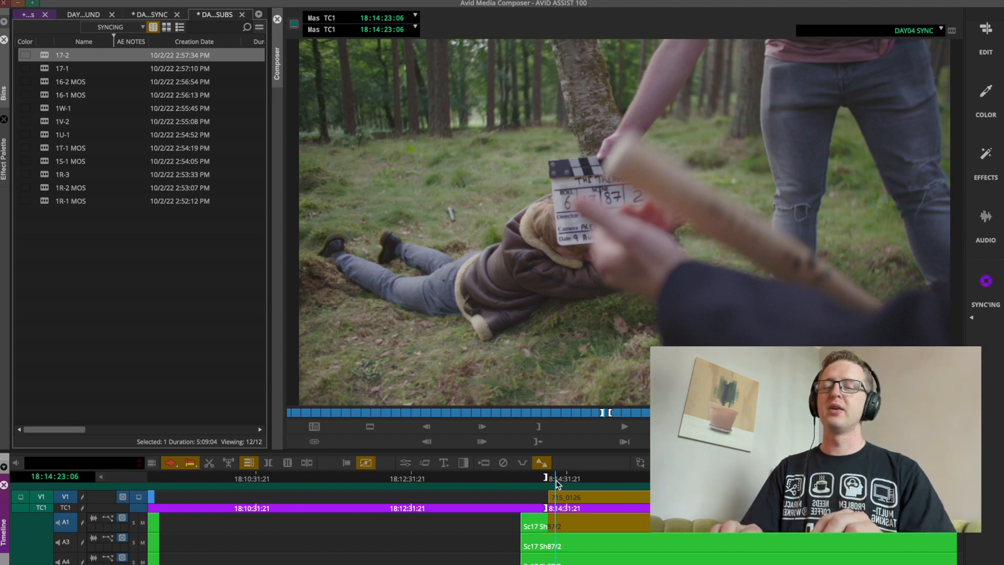
key("space")
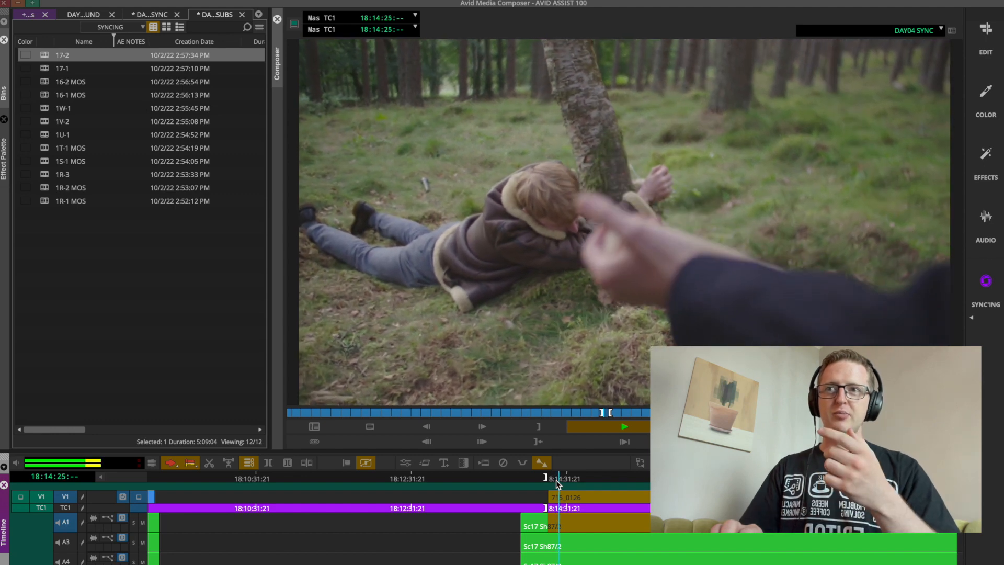
key("space")
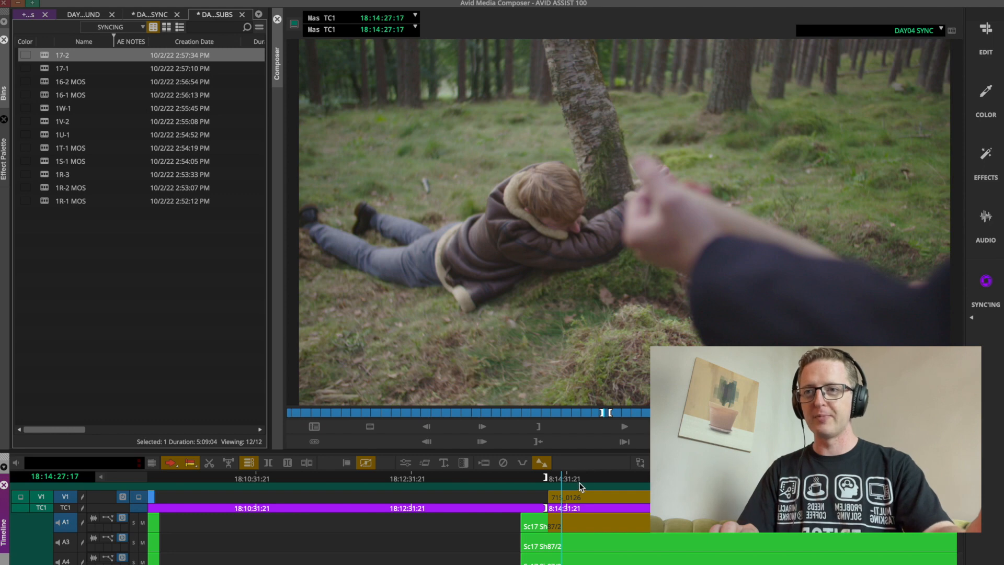
Move the playhead to the Sc17 Sh84/1 sound clip in the DAY04 SYNC sequence for a closer view
key("Up")
key("Up")
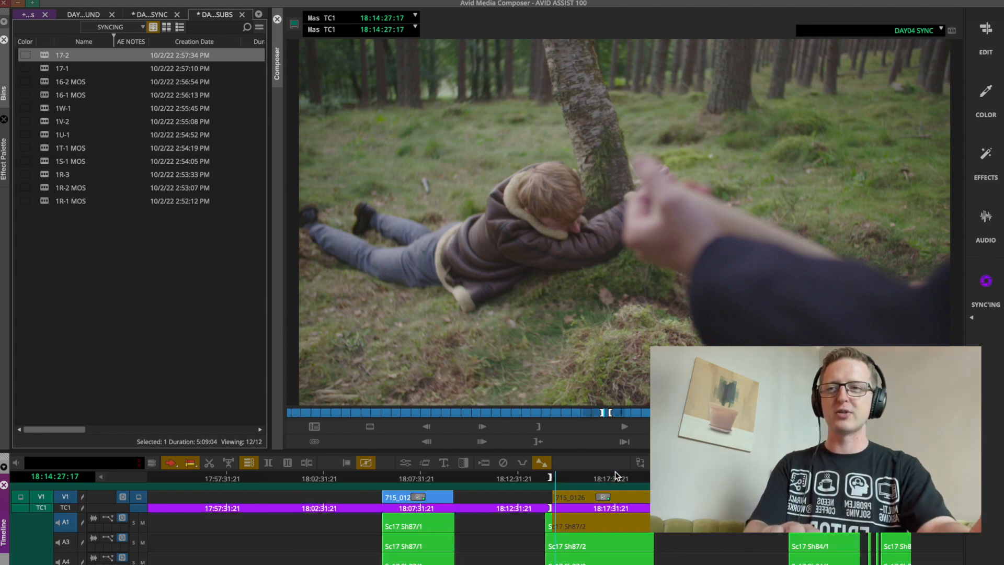
left_click(796, 485)
key("Down")
key("Down")
key("Down")
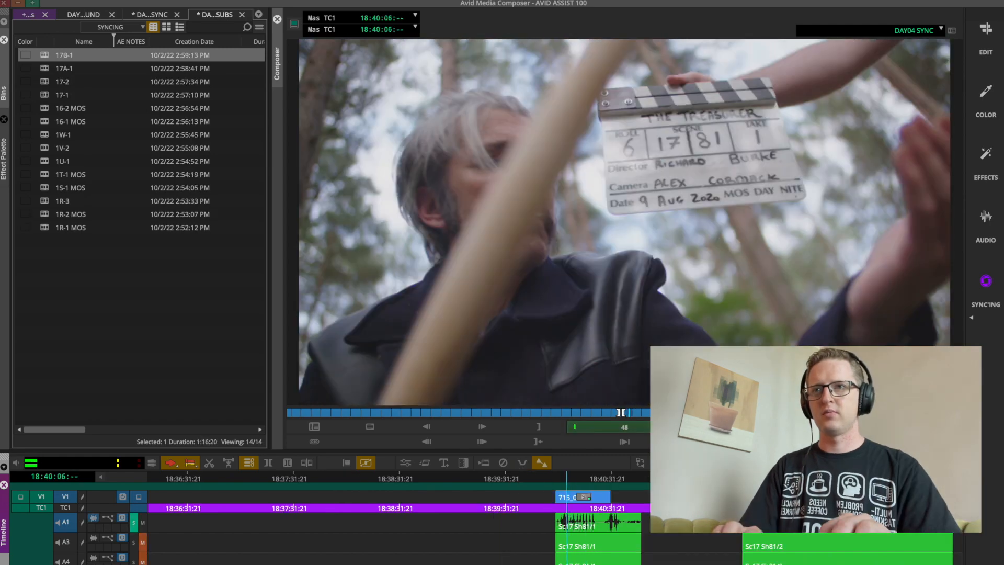
Step frame by frame around the clap of scene 17 shot 82 take 3 to find the closing frame of the slate
key("space")
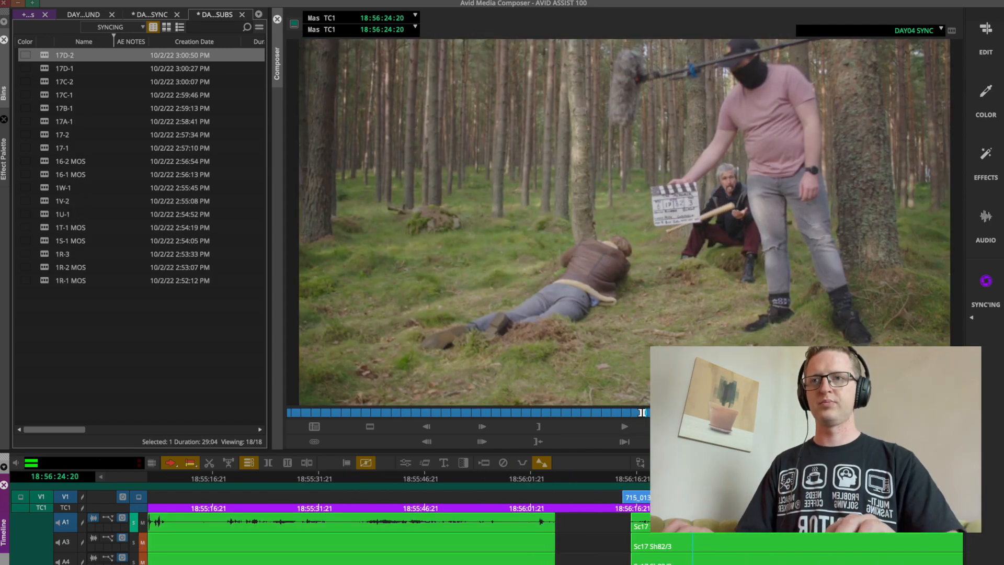
key("space")
key("Right")
key("Left")
key("Right")
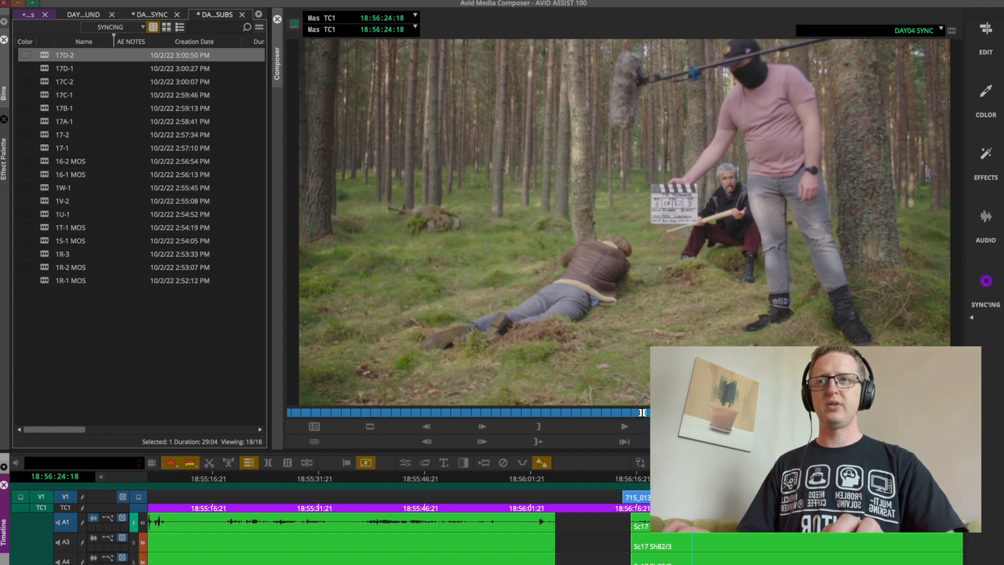
key("Left")
key("Right")
key("Left")
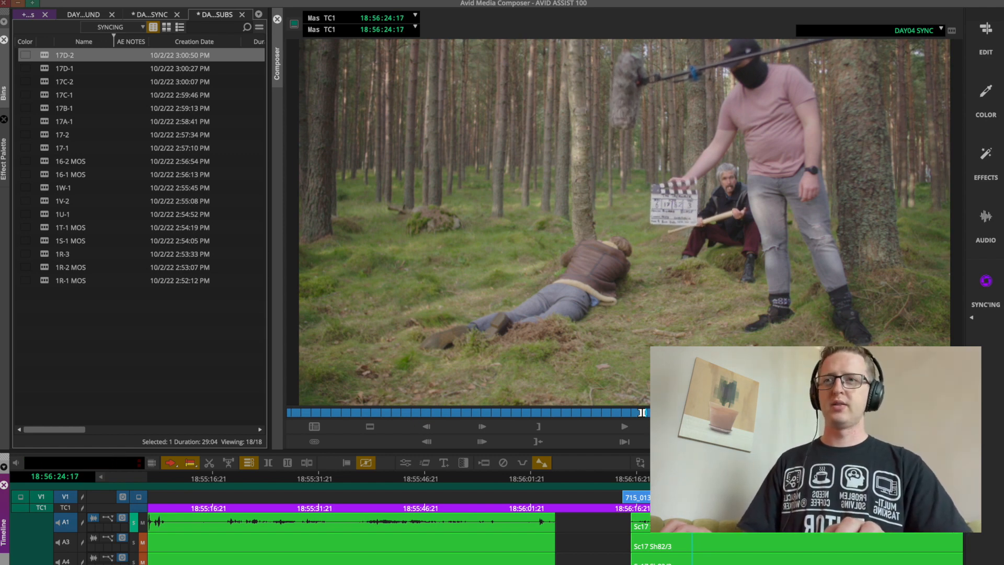
key("Right")
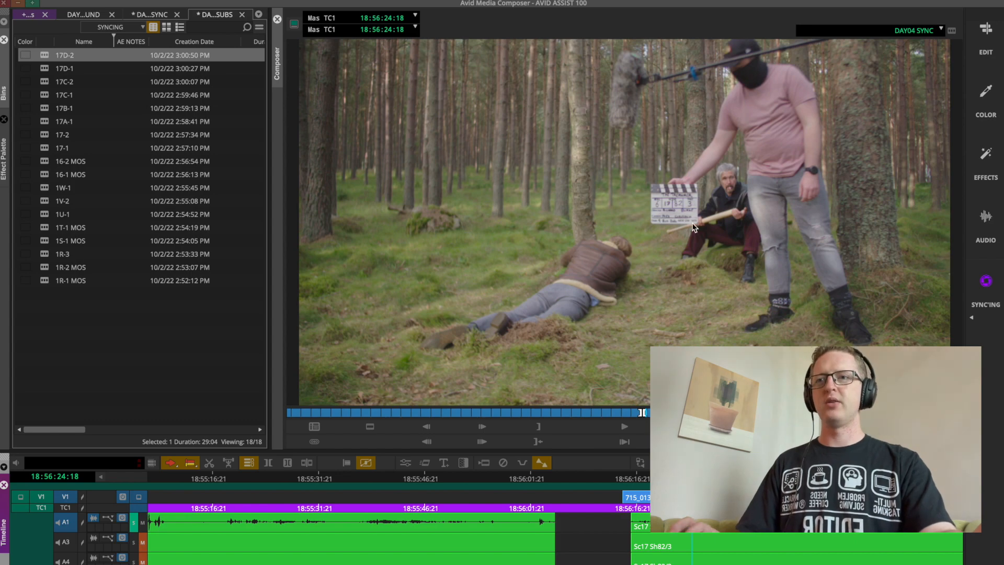
Enlarge and shrink the record monitor image around the slate, and view the Reduce and Enlarge commands in the Command Palette
scroll(696, 244, "up", 2)
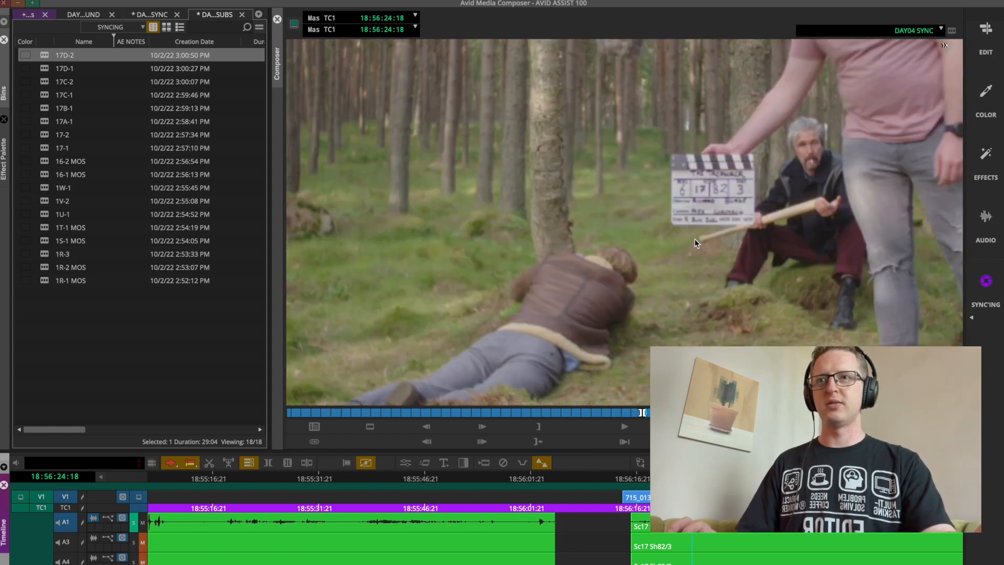
scroll(698, 245, "down", 2)
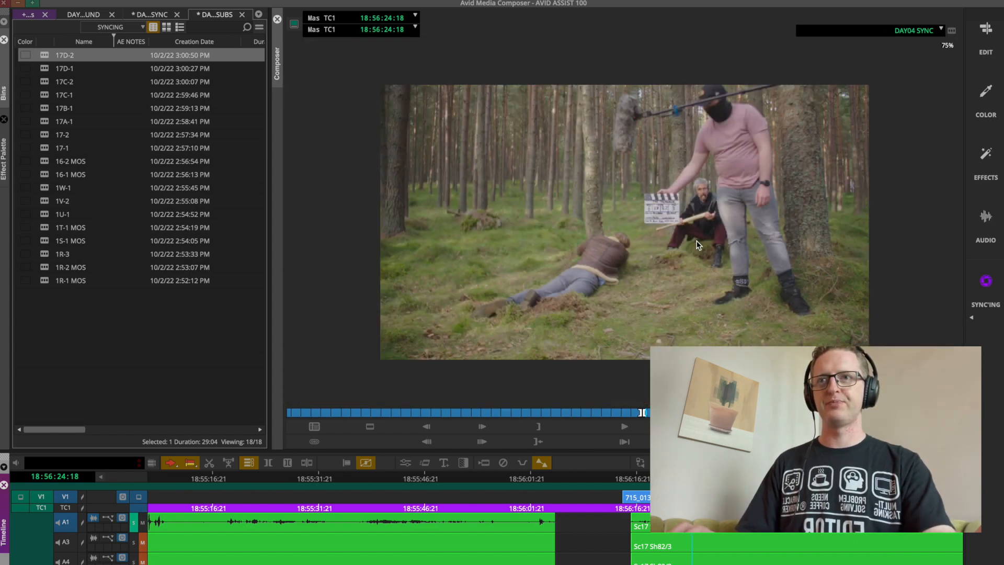
key("super+3")
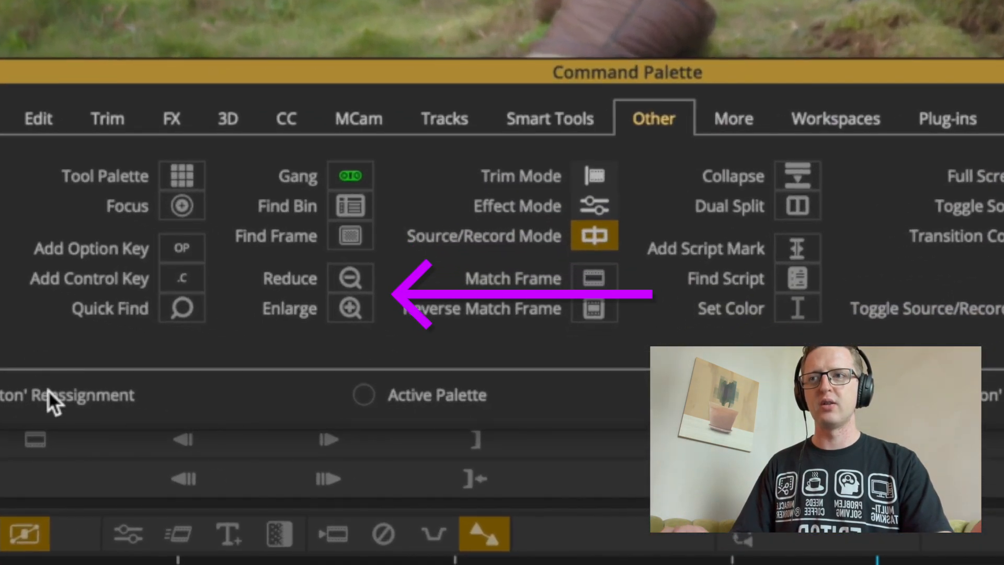
left_click(48, 393)
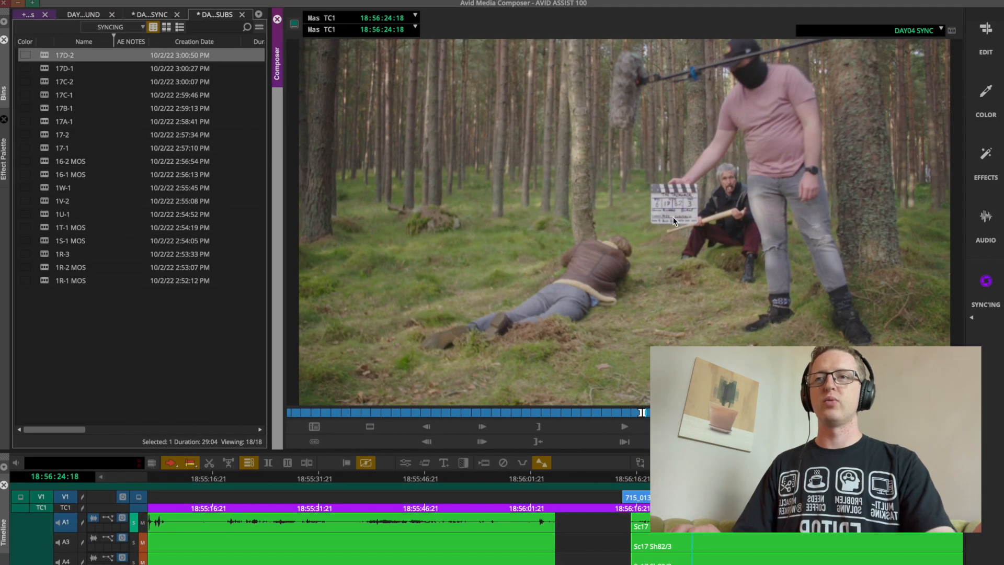
Enlarge the record monitor image to 2x, pan across to the slate, and restore the normal image size
key("ctrl+l")
key("ctrl+l")
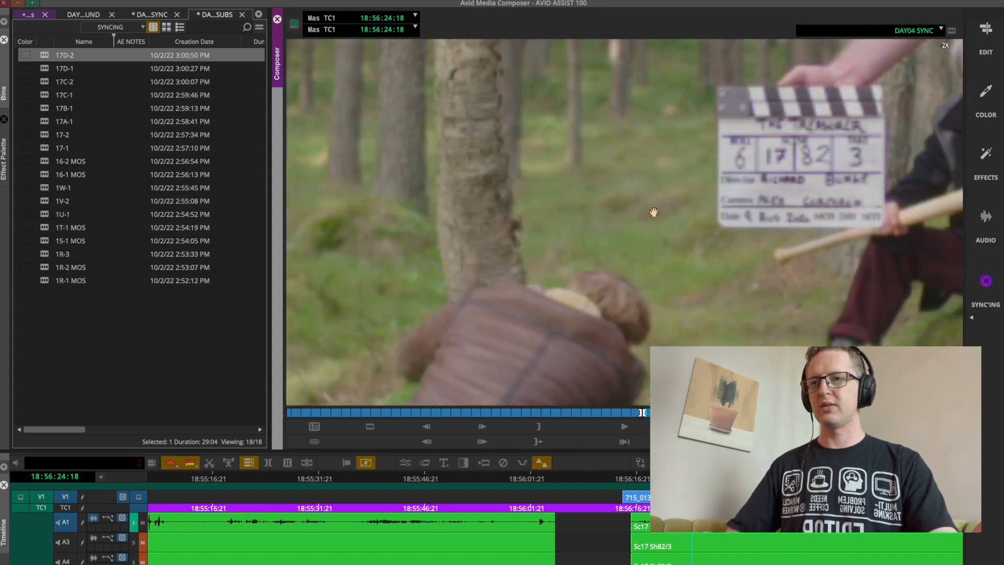
left_click_drag(642, 217, 492, 215)
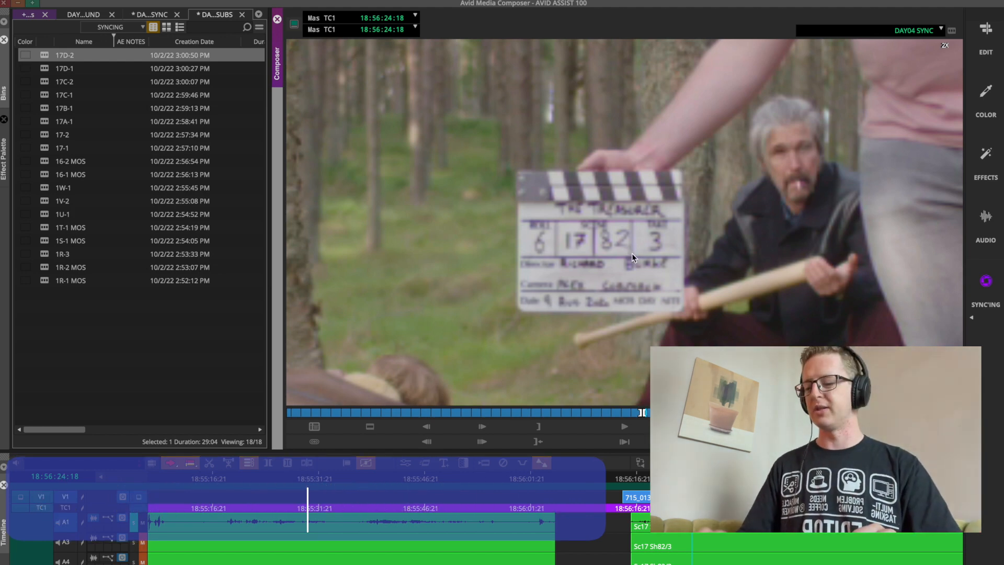
key("ctrl+shift+m")
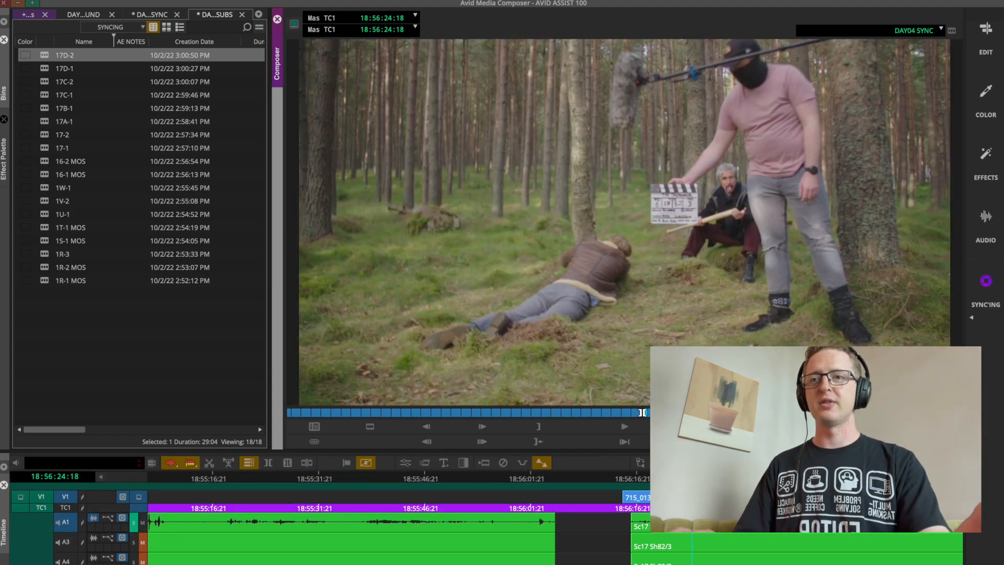
Examine the clap frame by frame with the record monitor image at 2x, and reduce the image back to normal size
key("super+l")
key("super+l")
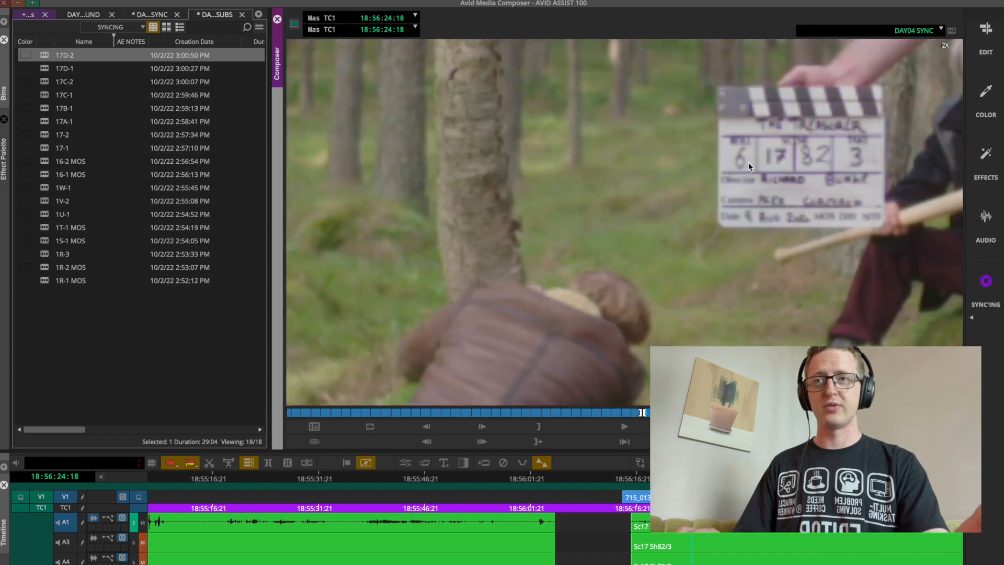
key("Left")
key("Right")
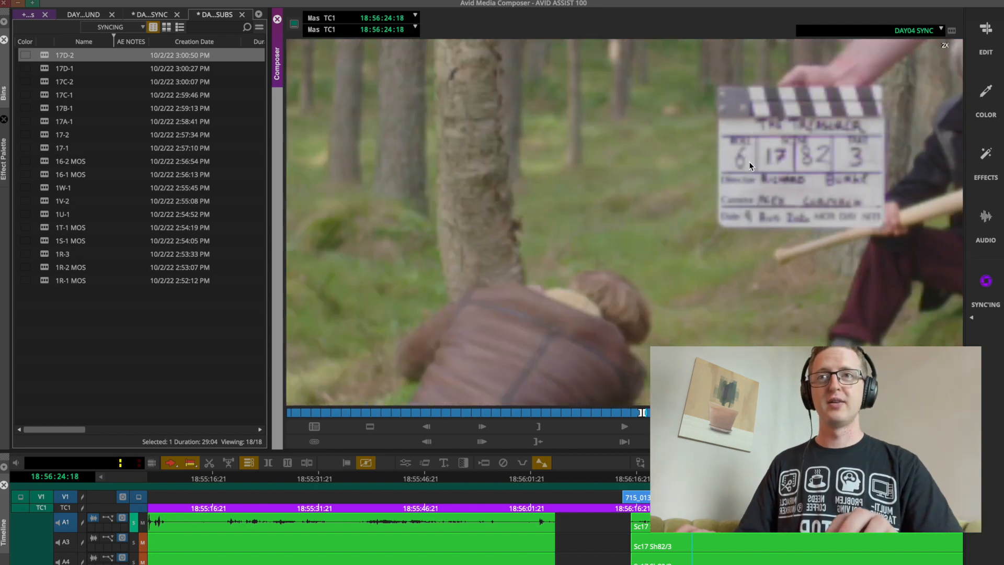
key("super+k")
key("super+k")
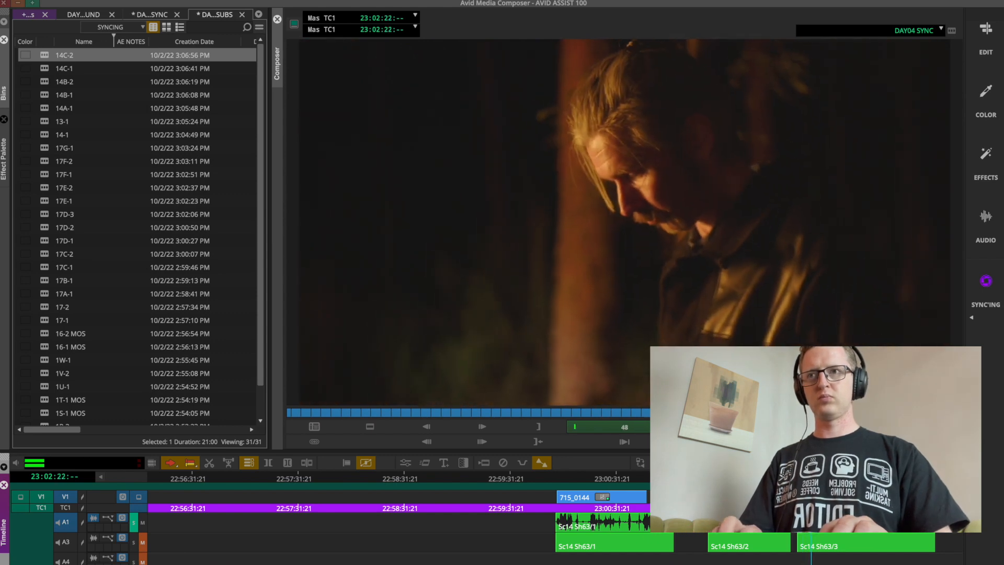
Play back to the slate of scene 14 shot 63 take 3 and review its clap
key("j")
key("space")
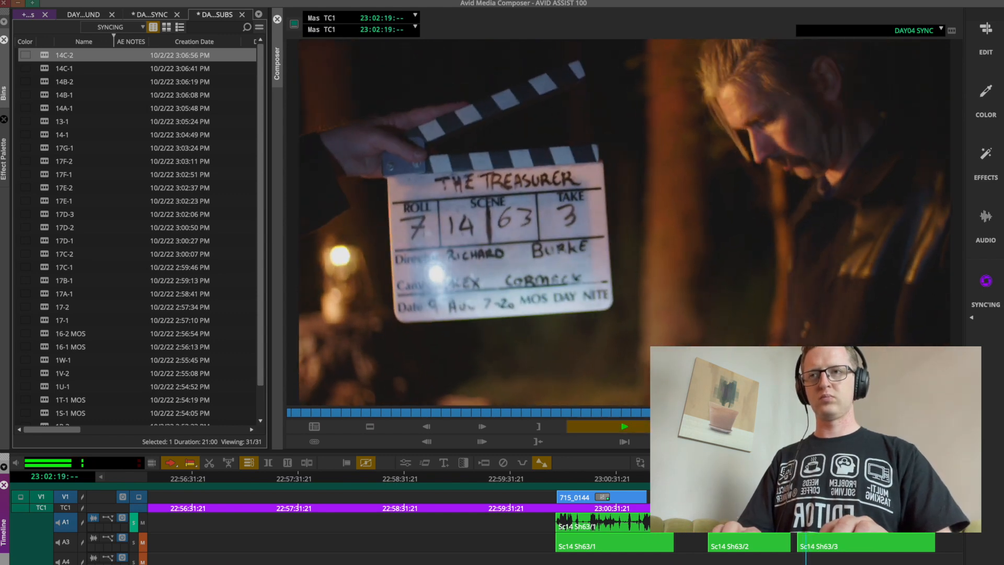
key("space")
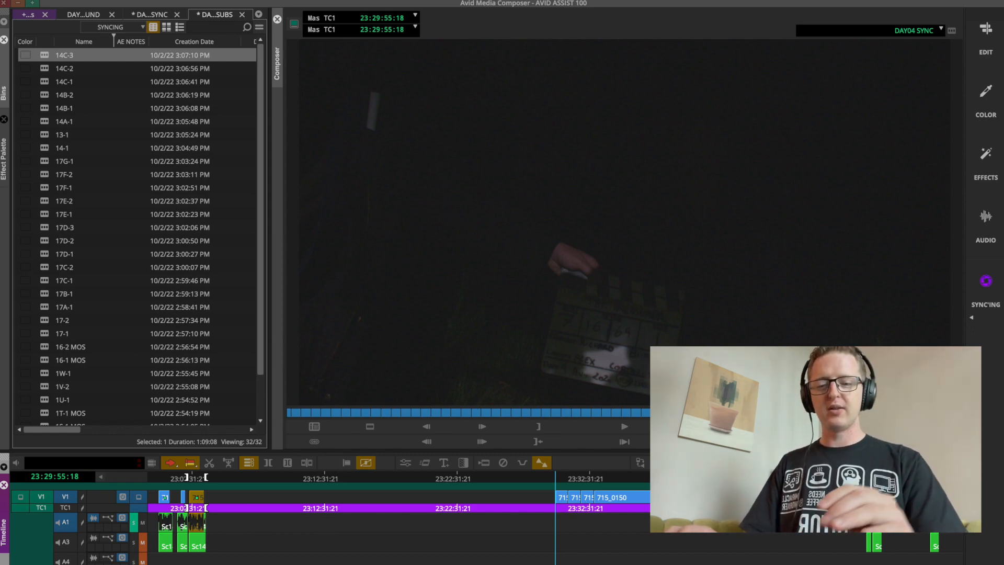
Scrub through the picture clips around 715_0150 and inspect the scene 16 sound clips further along the DAY04 SYNC sequence
left_click_drag(560, 487, 578, 482)
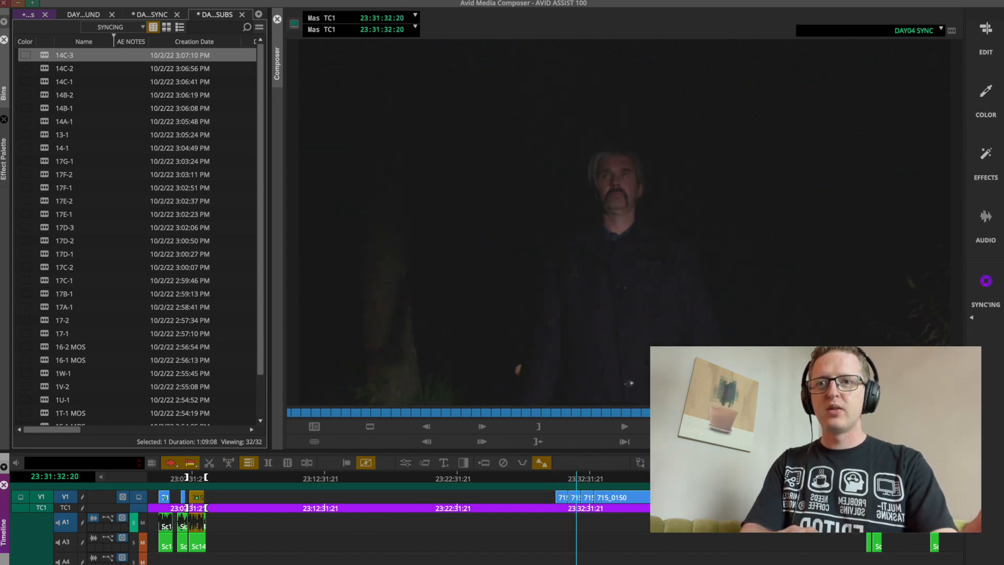
left_click(886, 482)
key("Up")
key("Down")
key("Down")
key("Down")
key("Down")
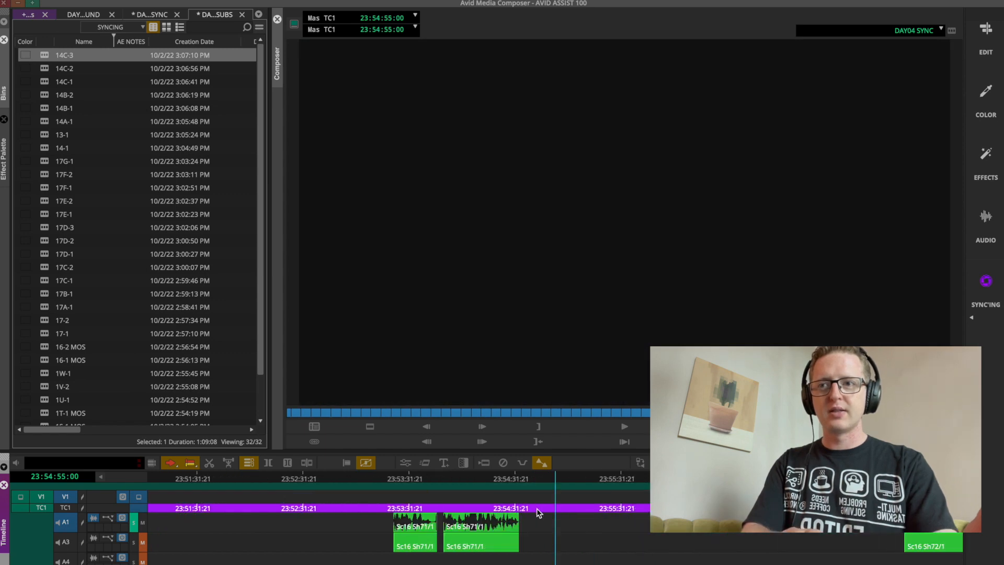
Return the playhead to picture clip 715_0150 in the DAY04 SYNC sequence for a closer view
key("Up")
key("Up")
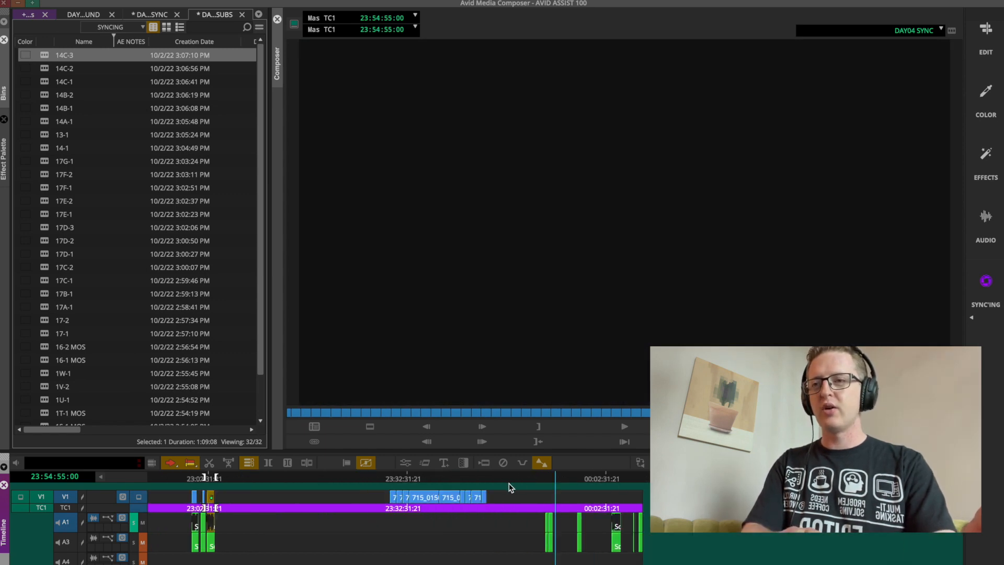
left_click(422, 483)
key("Down")
key("Down")
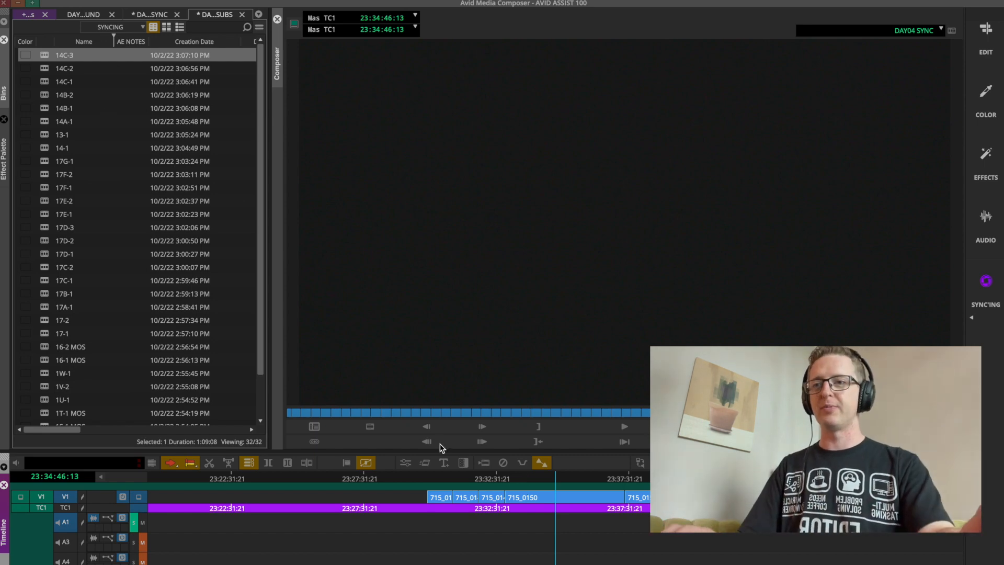
Park the playhead at the start of picture clip 715_0147 in the DAY04 SYNC sequence and examine its slate
left_click(440, 483)
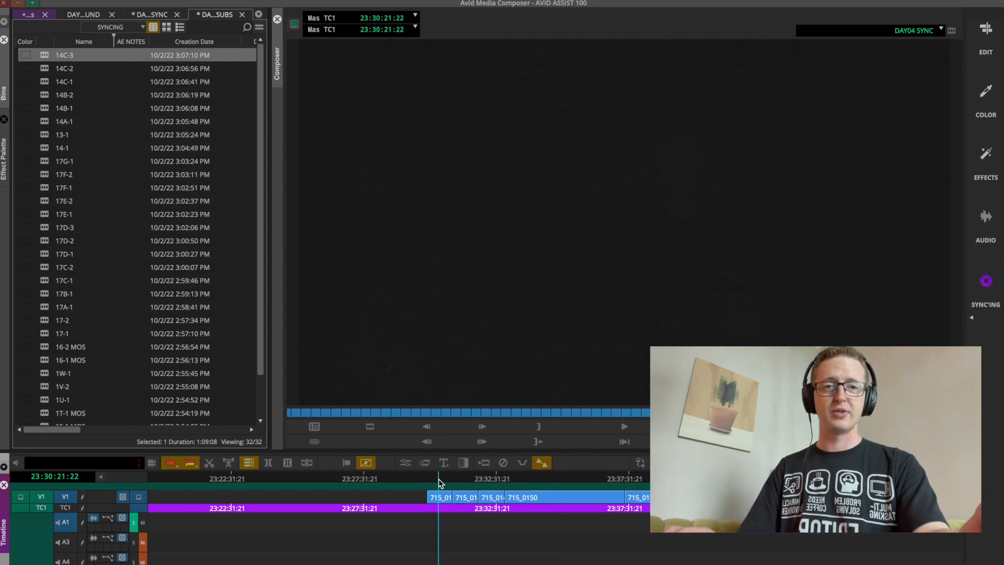
left_click(427, 484)
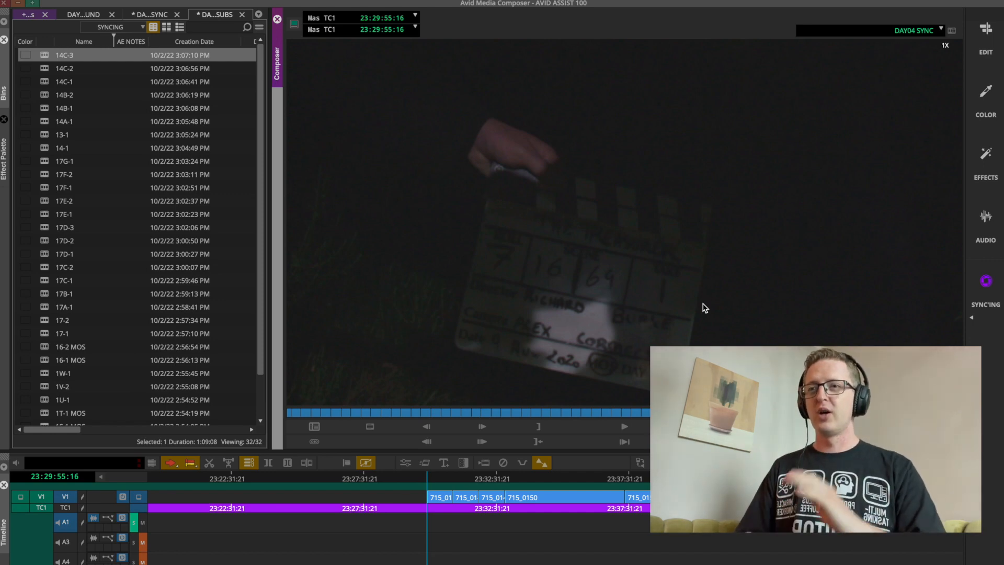
left_click(445, 487)
key("super+bracketright")
key("super+bracketright")
key("super+bracketright")
key("super+bracketright")
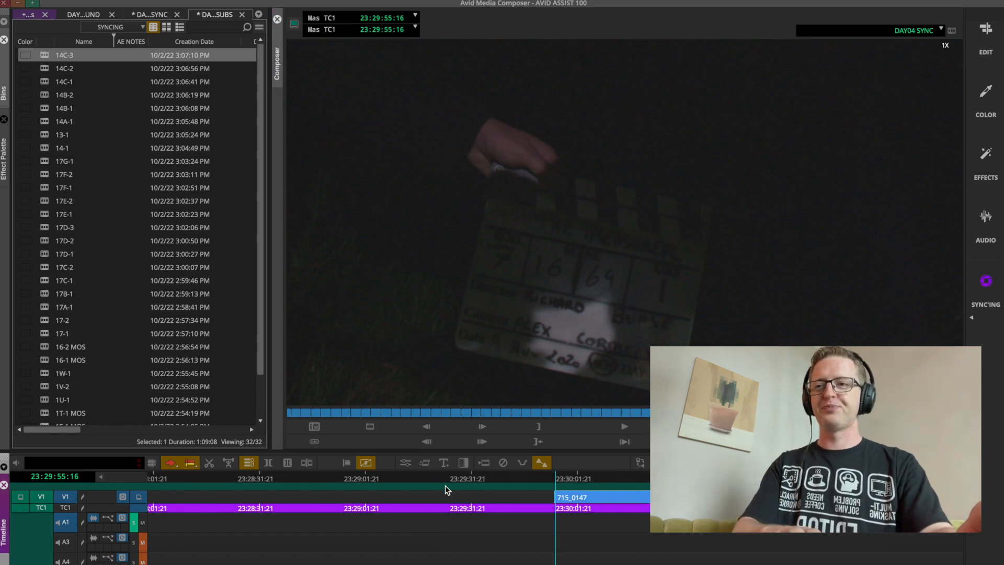
key("super+bracketleft")
key("super+bracketleft")
key("super+bracketleft")
key("super+bracketleft")
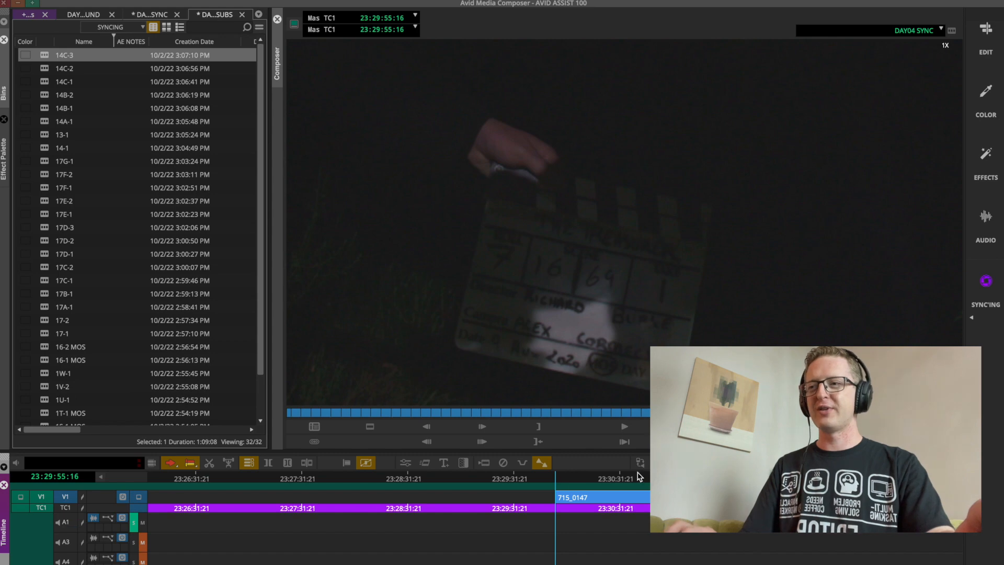
Subclip picture clip 715_0147 and the clip after it into DAY04 SUBS as 16B-1 48fps and 16B-2 48fps
key("t")
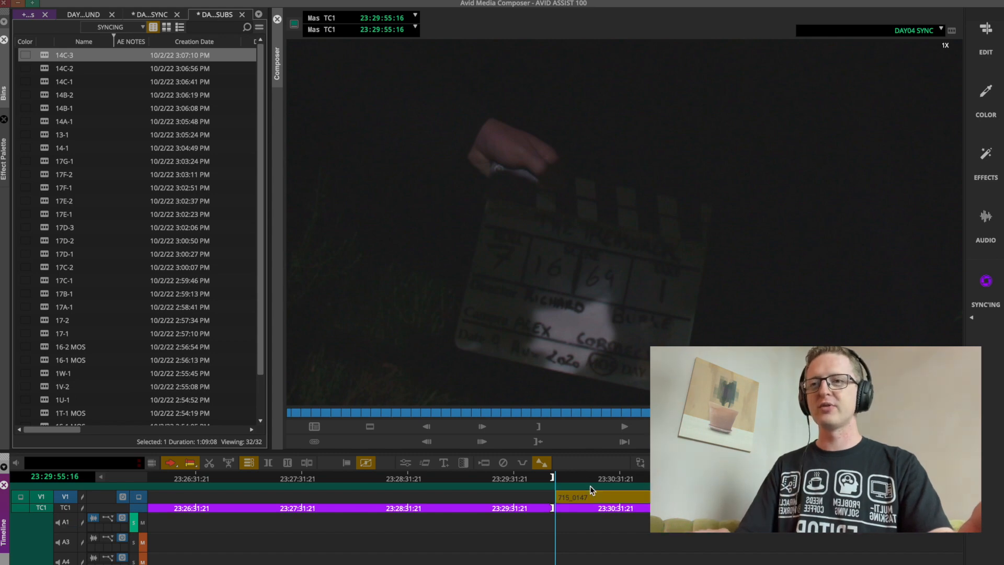
key("F5")
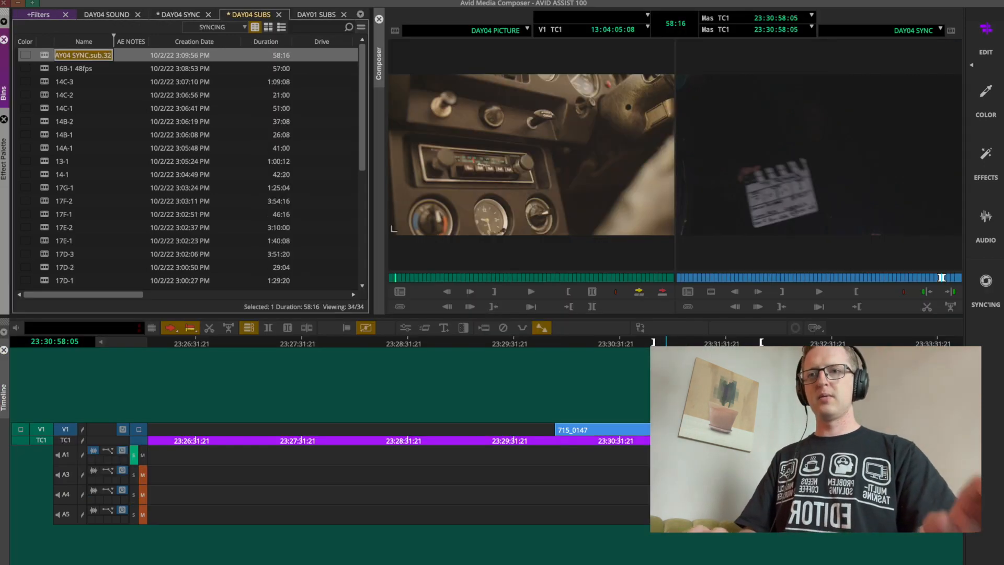
type("16")
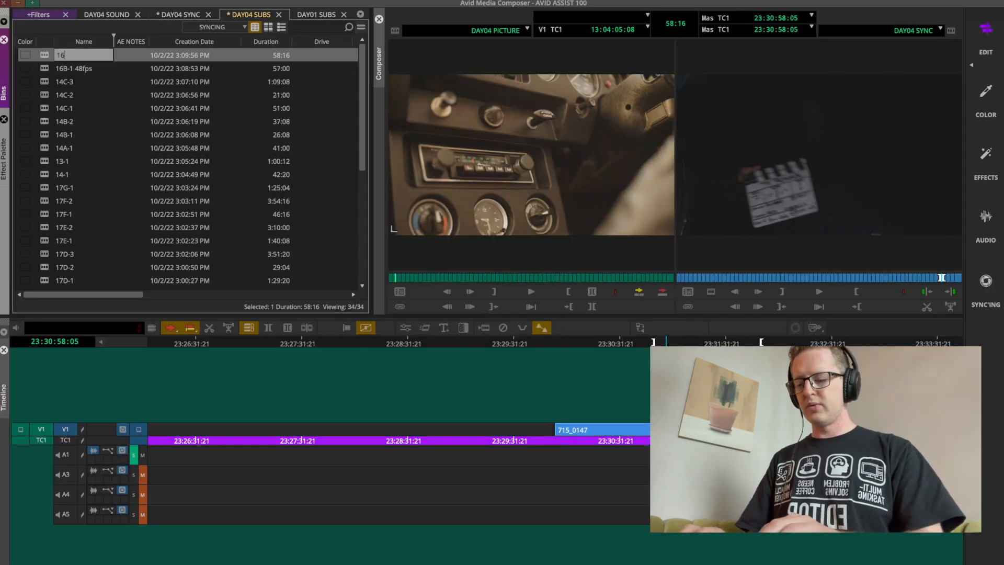
type("B-2")
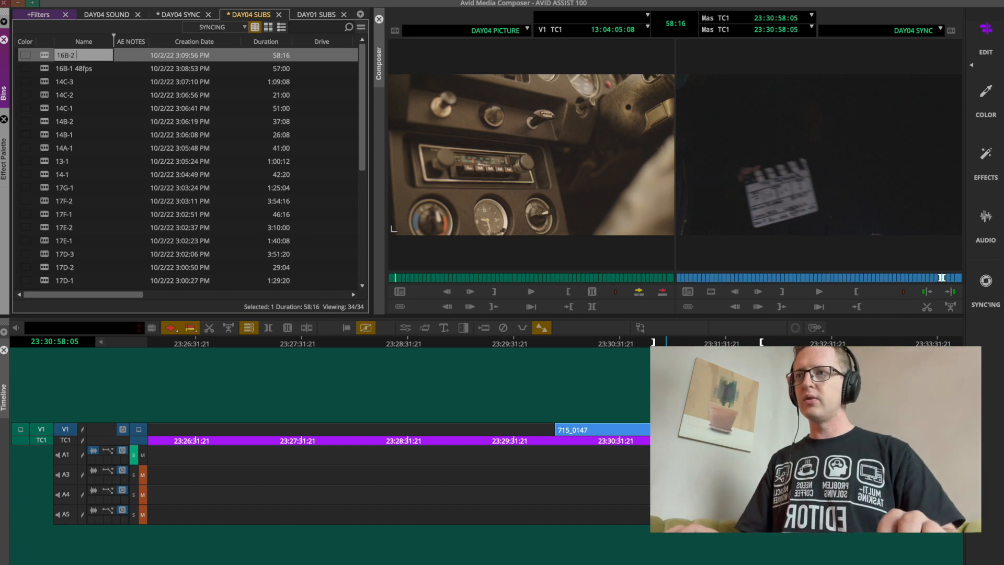
type(" 48fps")
key("Return")
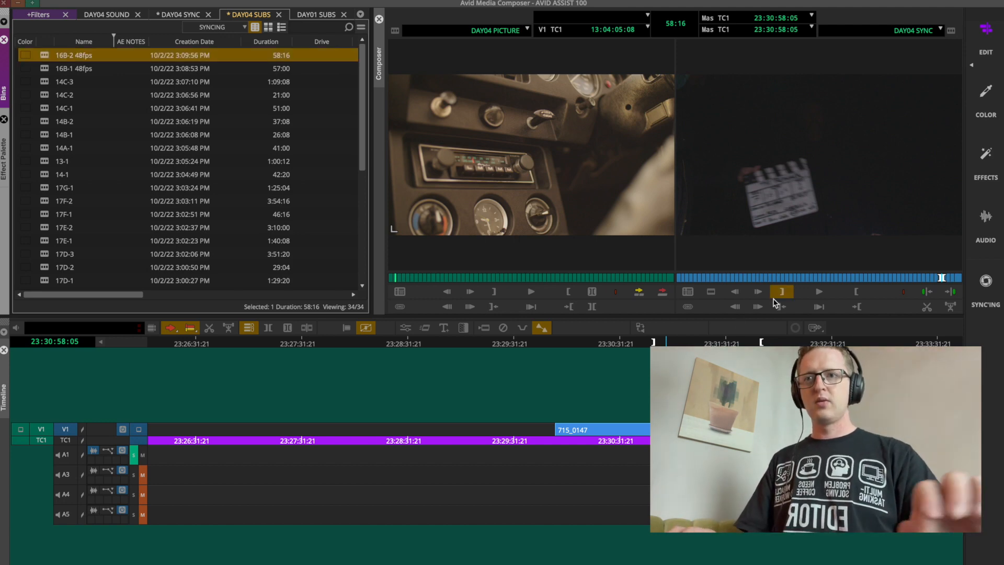
Subclip the remaining picture clips in order as 16C-1, 16D-1, 16D-2, 16E-1, 16F-1, 16F-2 and 16F-3, each with the suffix 48fps
left_click(764, 343)
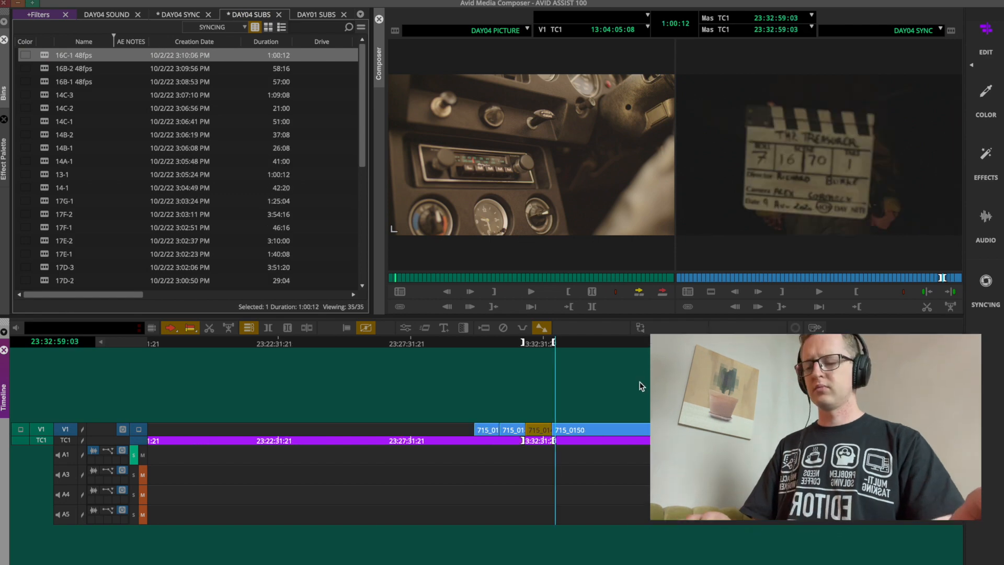
key("t")
key("F5")
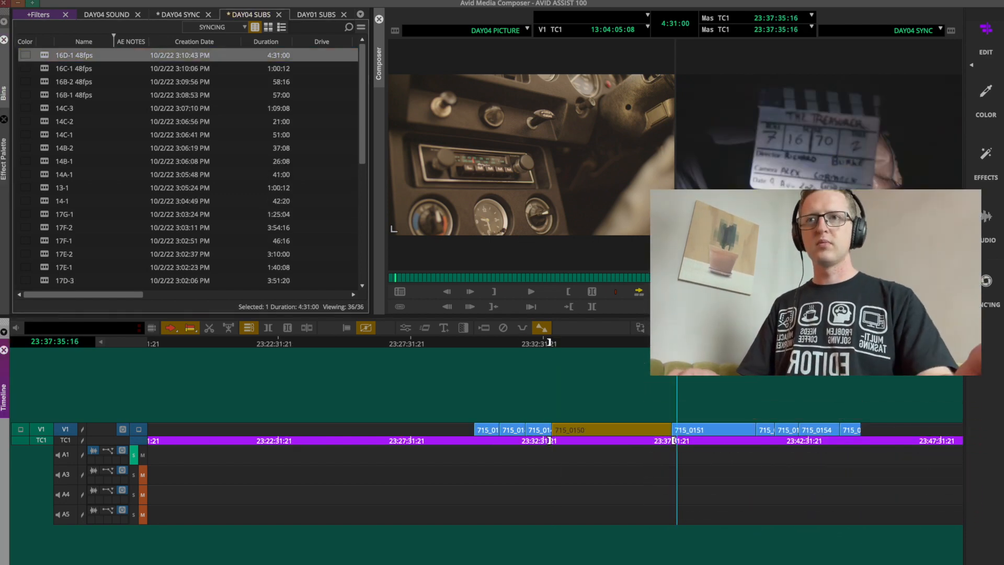
type("16F-3 48fps")
key("Return")
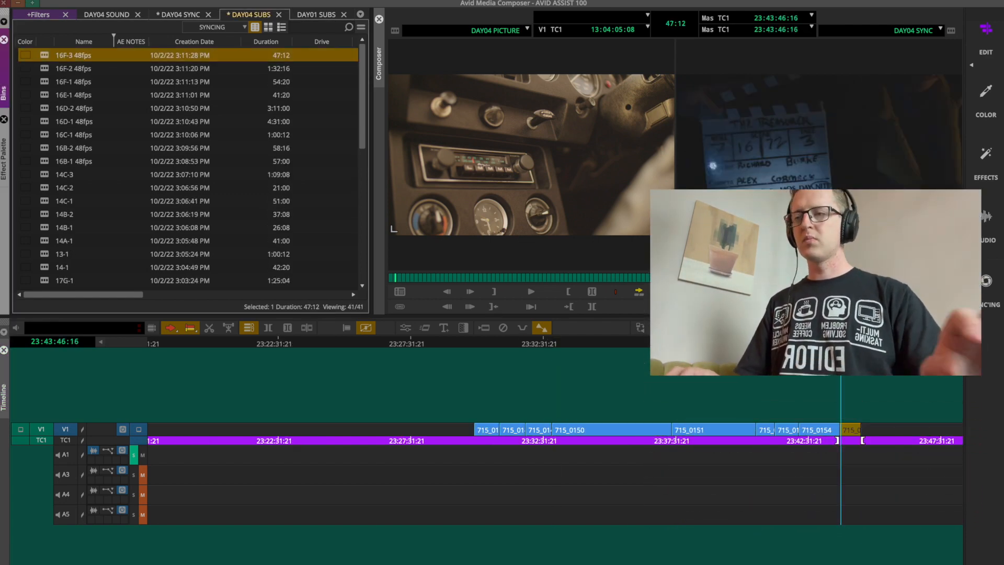
Sort the DAY04 SUBS bin by name and run AutoSync on all its subclips
key("Down")
key("Down")
left_click(86, 42)
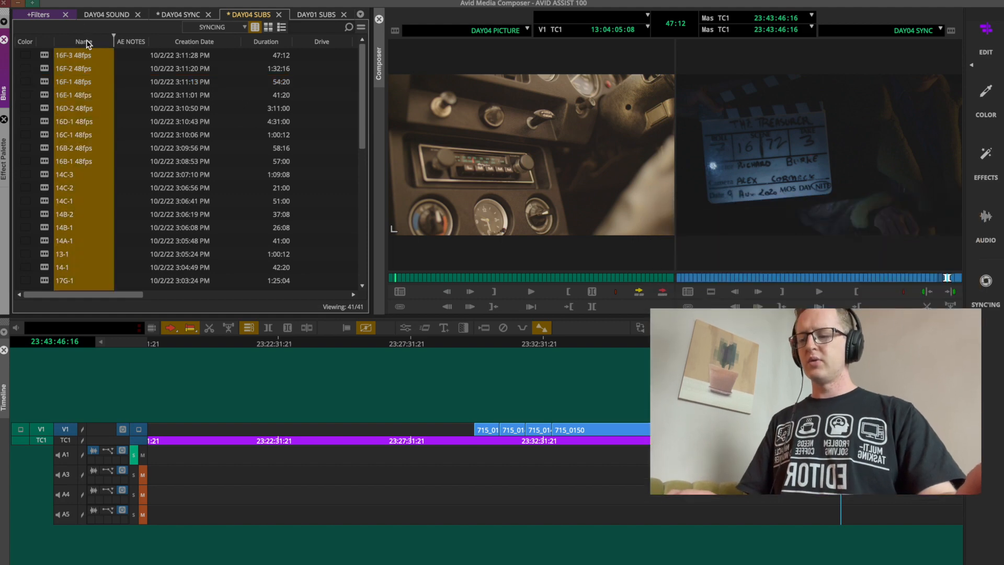
key("ctrl+a")
right_click(48, 137)
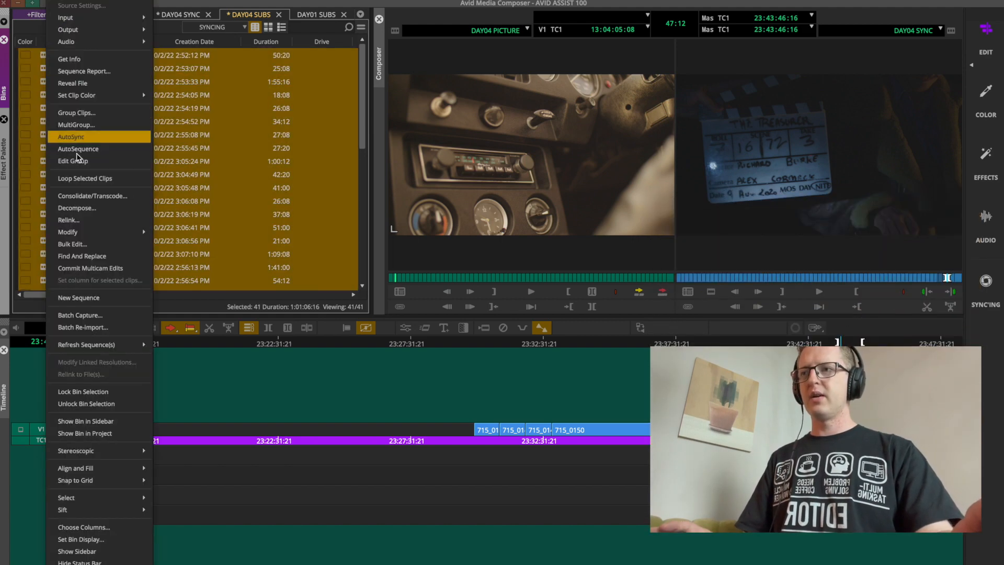
left_click(98, 138)
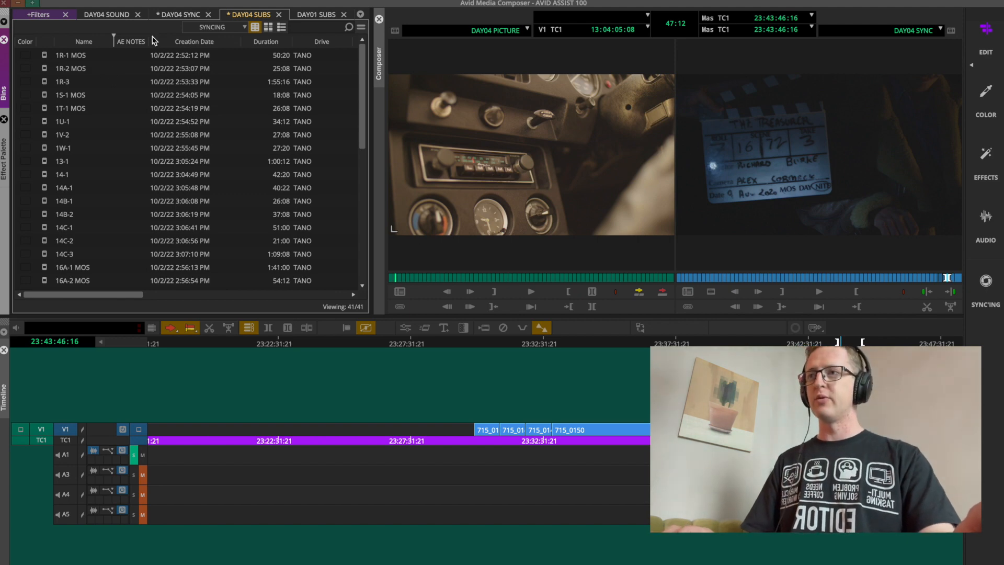
Create a new sequence named DAY04 DUPE TEST in the DAY04 SYNC bin
left_click(180, 16)
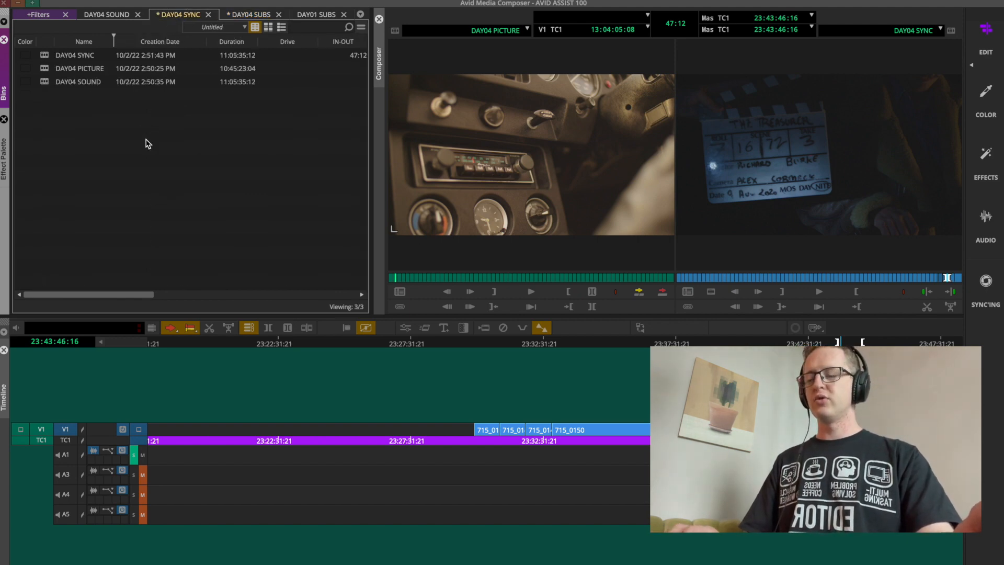
key("ctrl+shift+n")
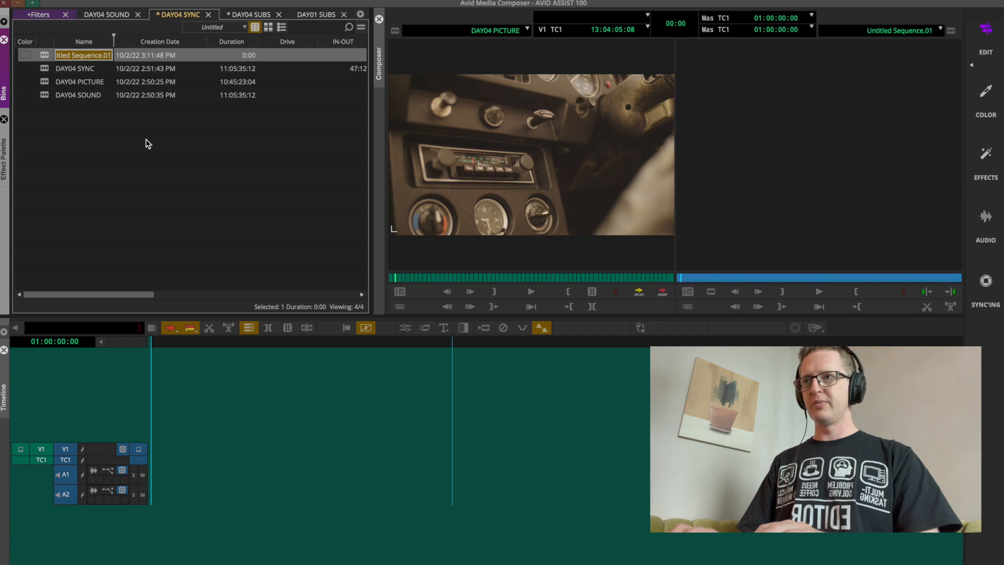
type("DAY04 DUPE")
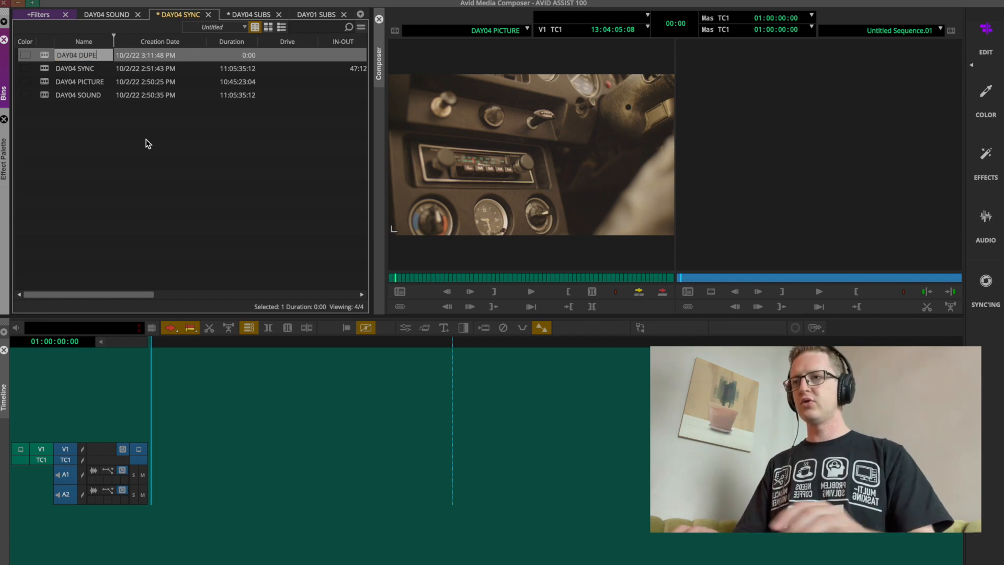
key("Return")
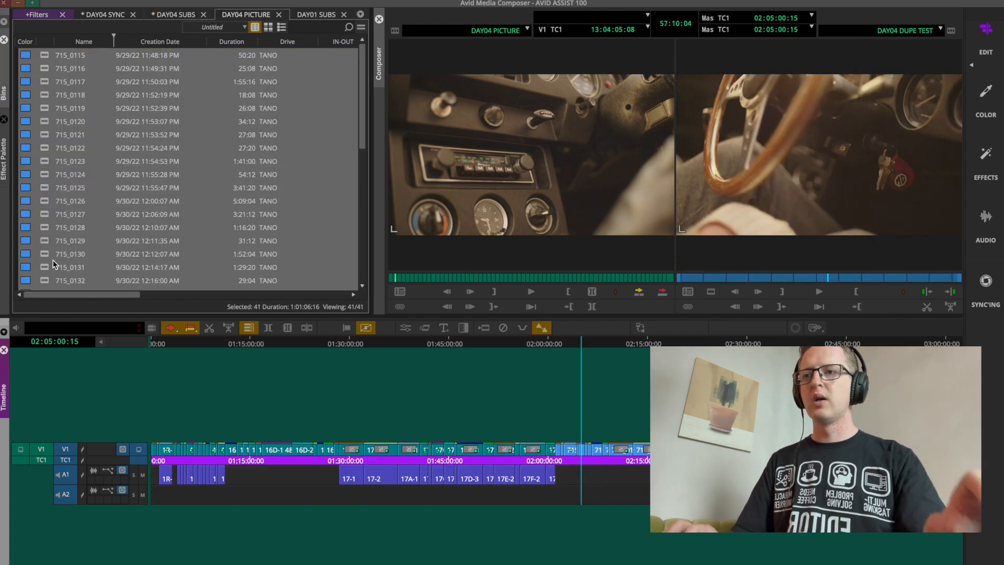
Close the DAY04 PICTURE bin and select subclips 16B-1 48fps through 16F-3 48fps in the DAY04 SUBS bin
left_click(278, 14)
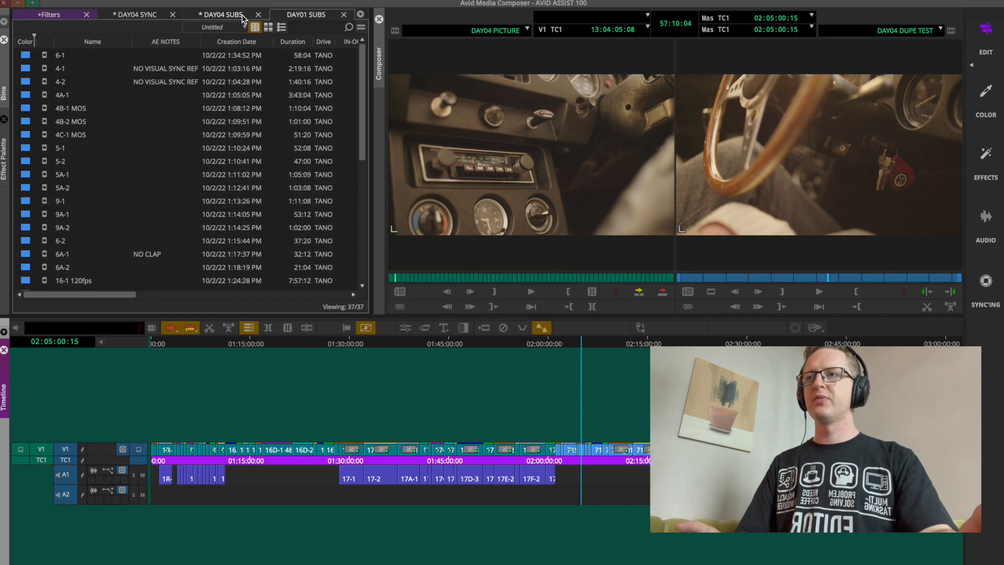
left_click(233, 16)
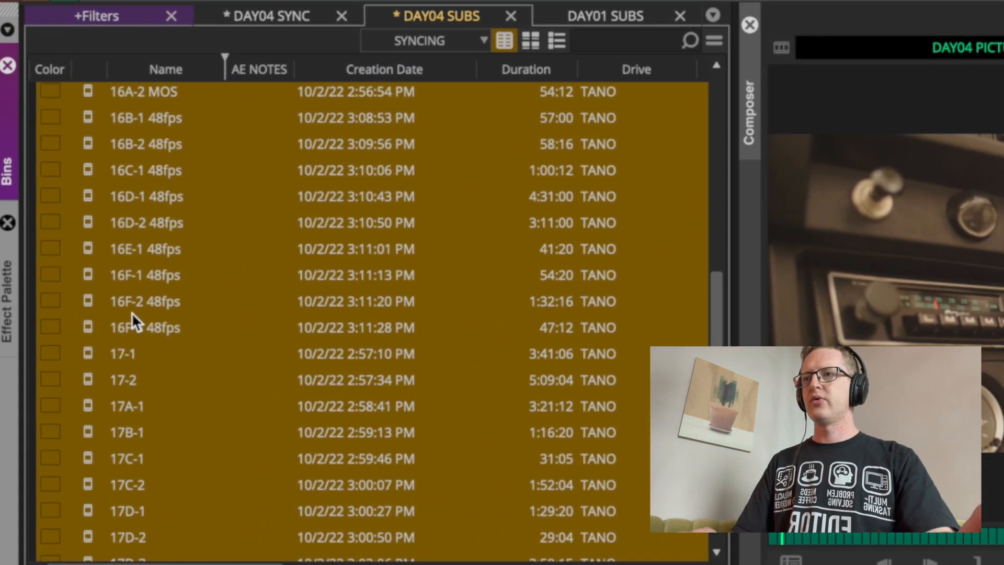
left_click(102, 321)
scroll(101, 292, "up", 3)
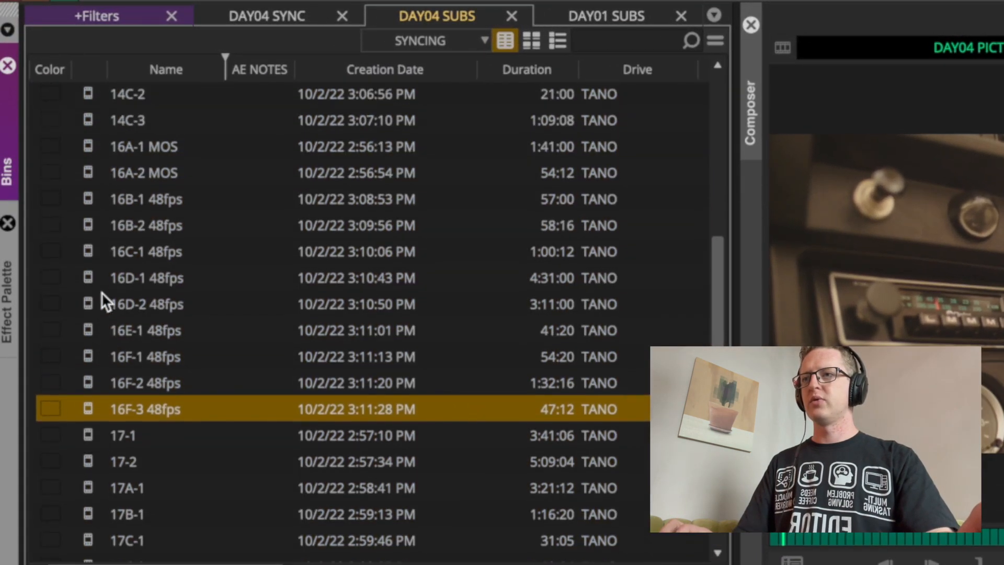
left_click(89, 199, "shift")
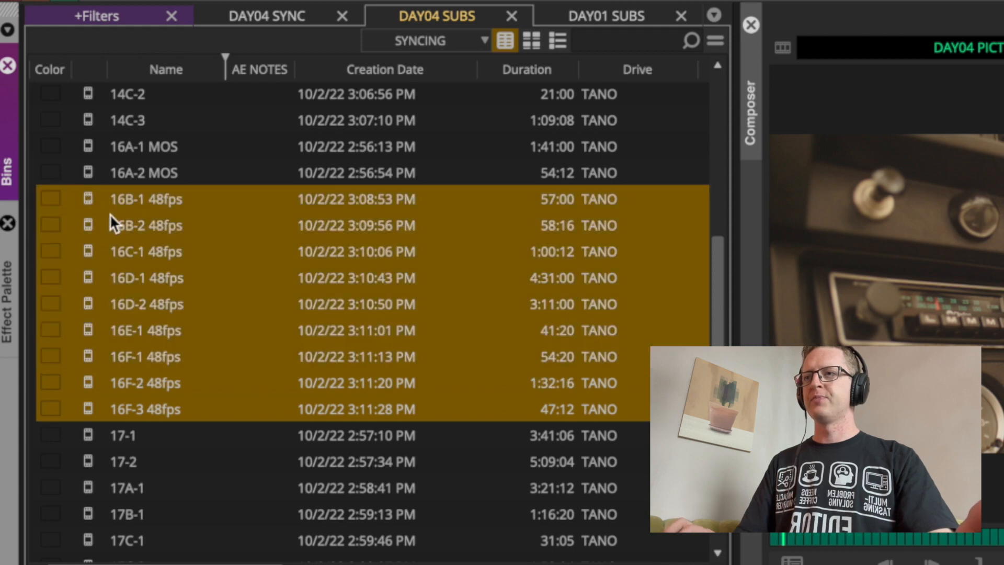
Create a new sequence named DAY04 RESPEEDS in the DAY04 SYNC bin
left_click(277, 21)
key("ctrl+shift+n")
type("DA")
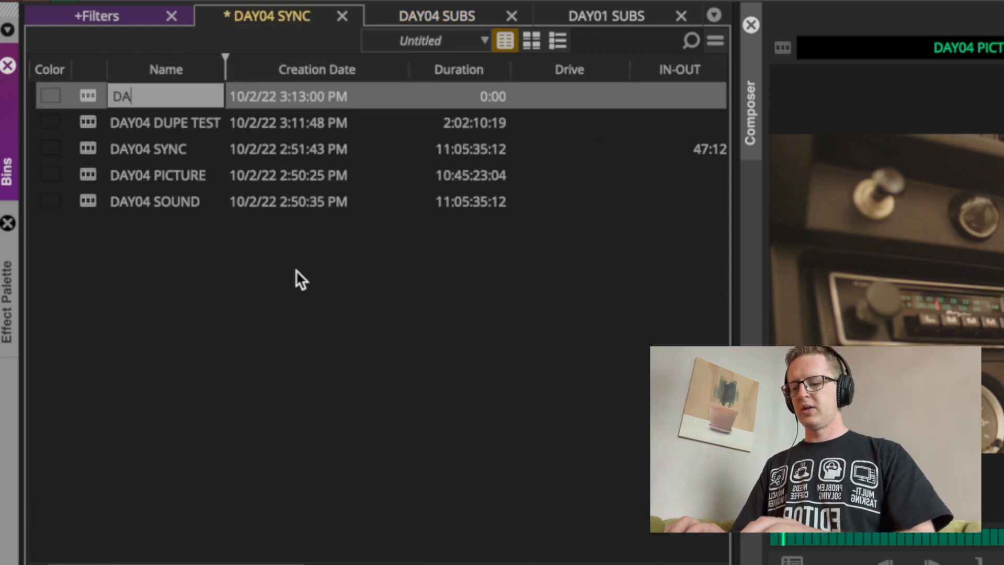
type("Y04")
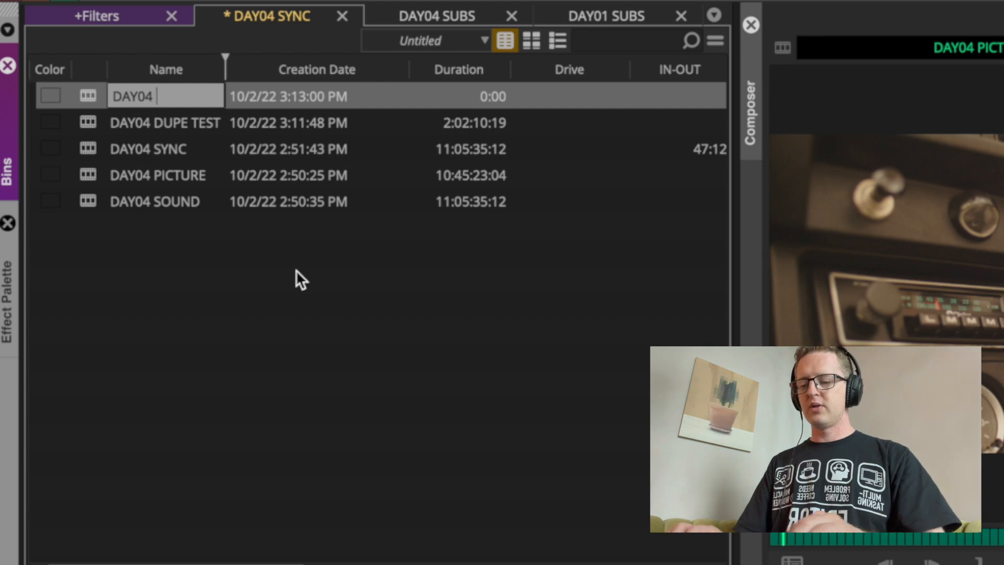
type(" RESPEEDS")
key("Return")
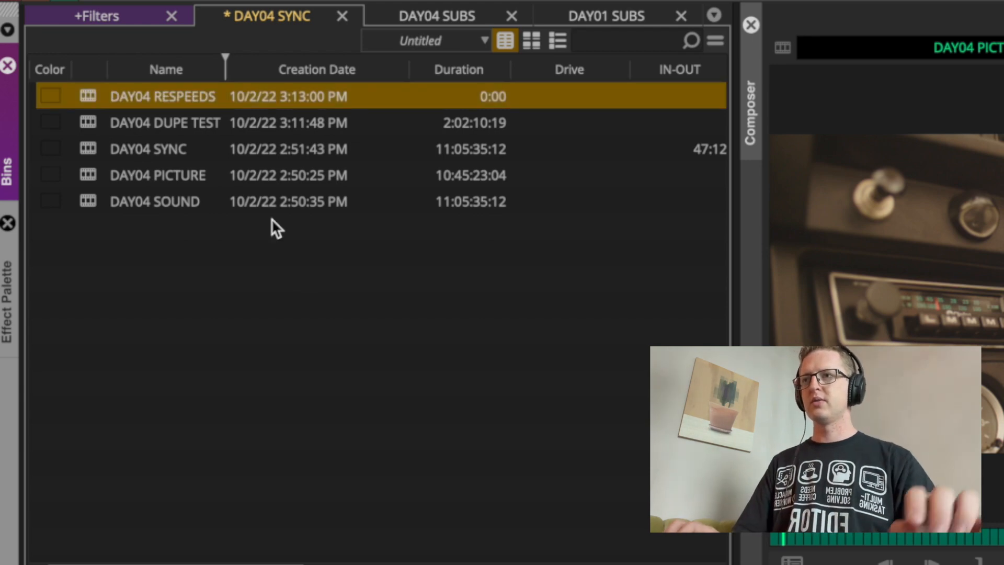
Edit the selected 48fps subclips from DAY04 SUBS into the DAY04 RESPEEDS sequence and return the playhead to its start
left_click(434, 16)
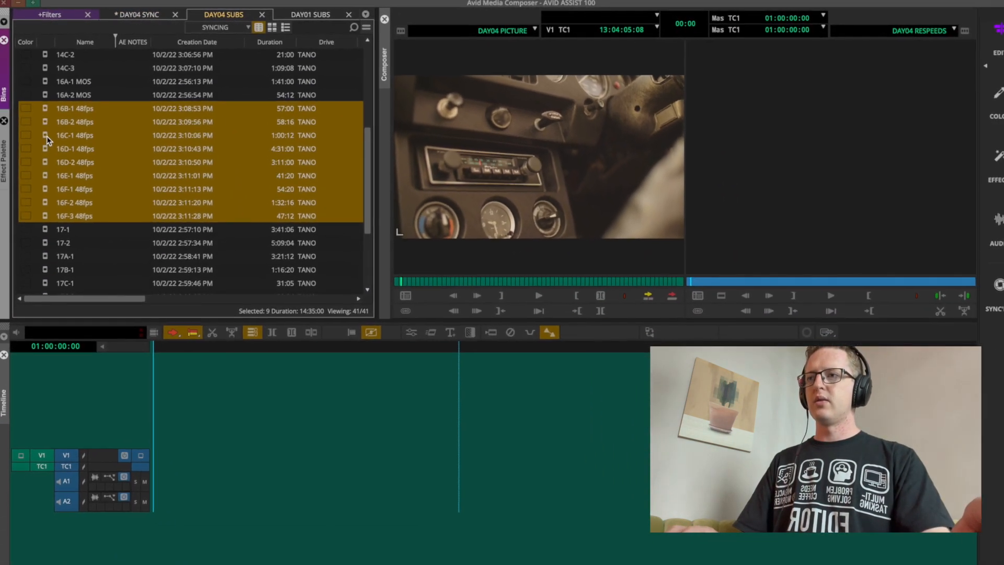
left_click_drag(47, 130, 396, 422)
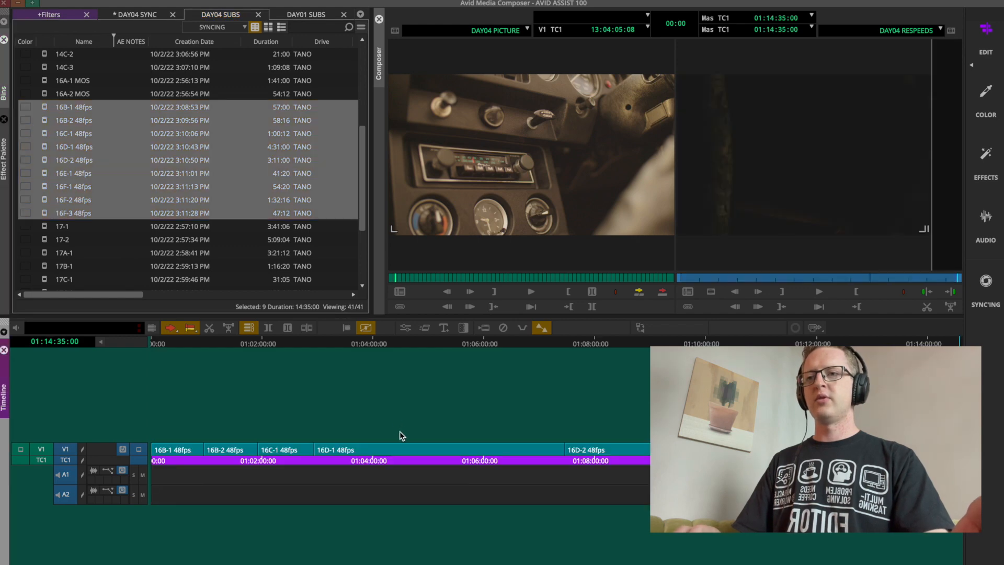
left_click_drag(181, 342, 72, 350)
left_click(291, 407)
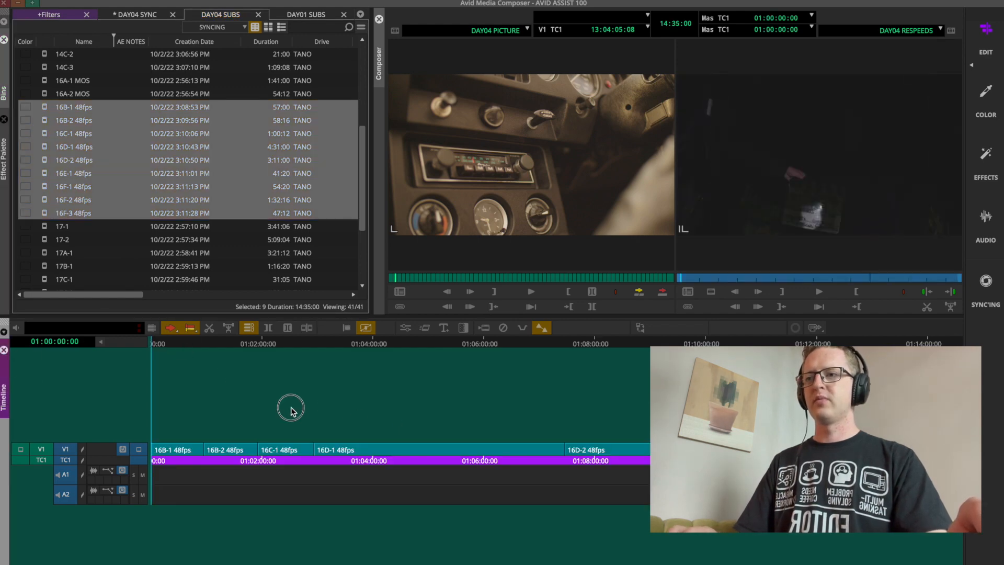
Show the DAY04 SYNC bin and deselect tracks TC1, A1 and A2 of DAY04 RESPEEDS, keeping only V1 active
left_click(135, 15)
left_click_drag(71, 462, 66, 492)
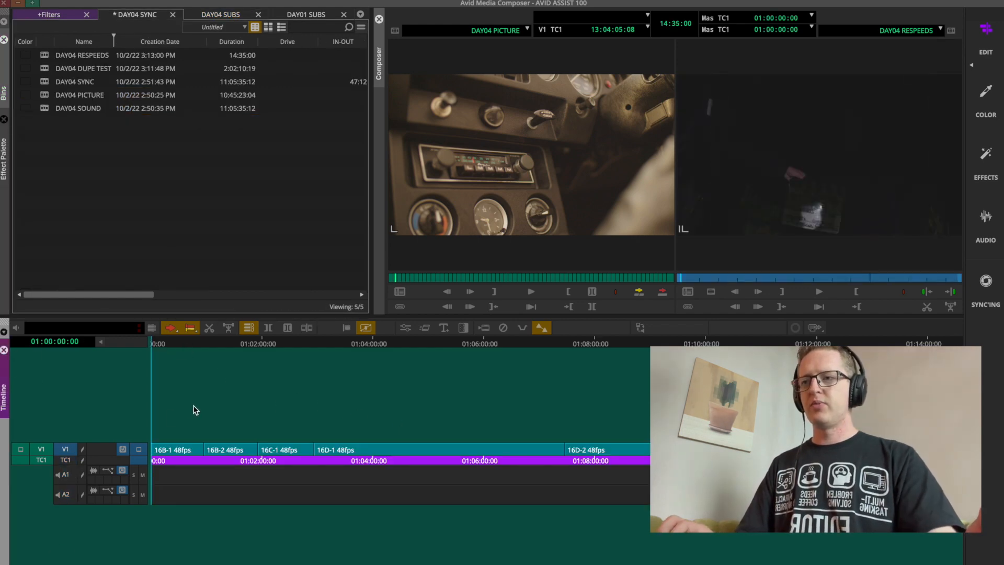
left_click(214, 406)
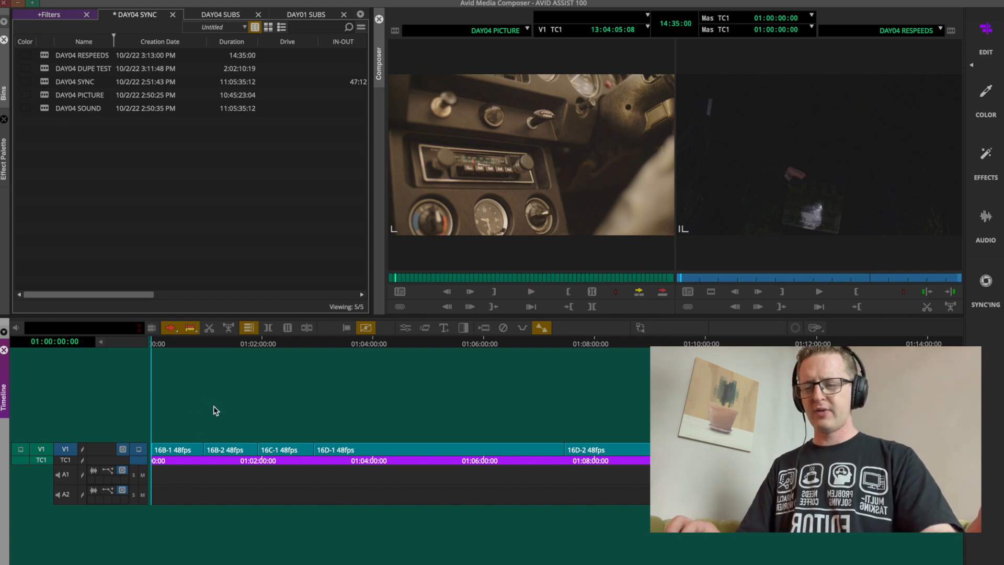
key("super+a")
left_click(208, 395)
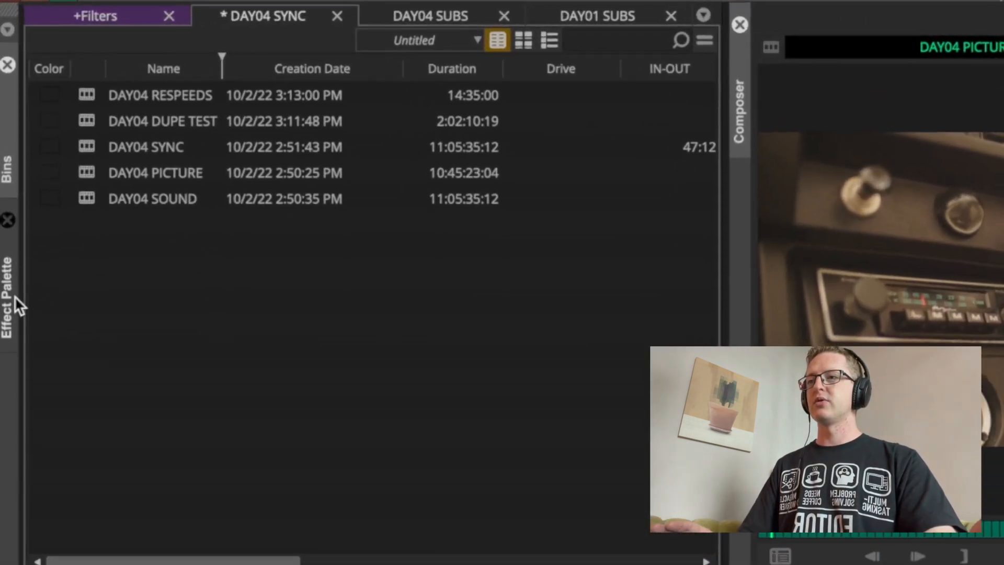
Apply the Timewarp effect to the 16B-1 48fps clip in the DAY04 RESPEEDS sequence
left_click(4, 160)
scroll(125, 438, "down", 4)
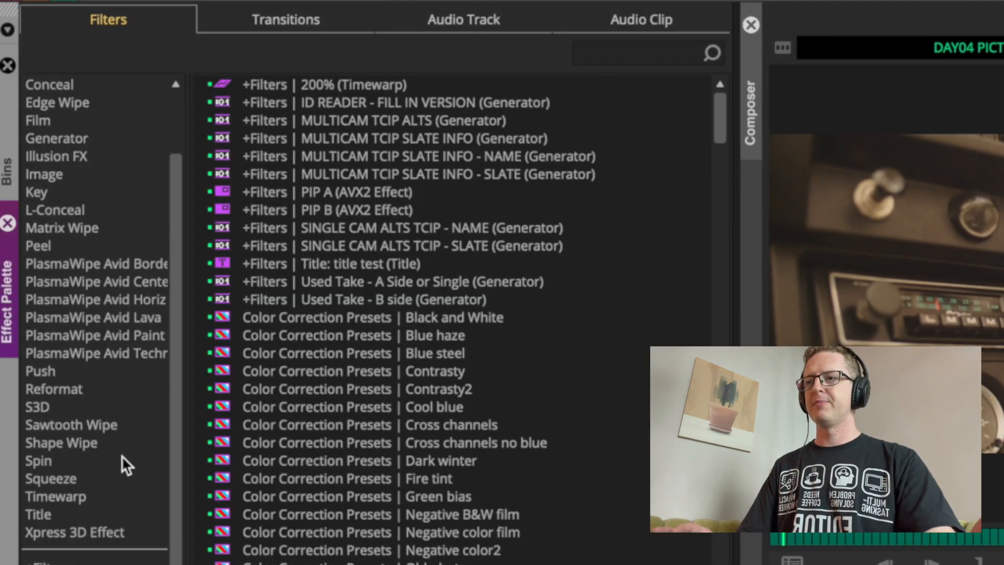
left_click(82, 491)
left_click(230, 192)
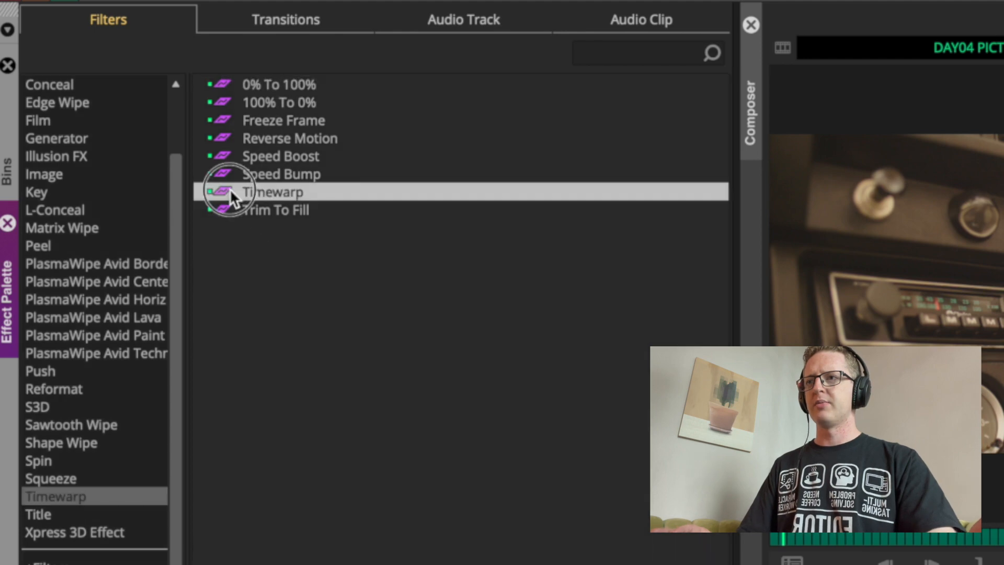
left_click_drag(223, 190, 170, 449)
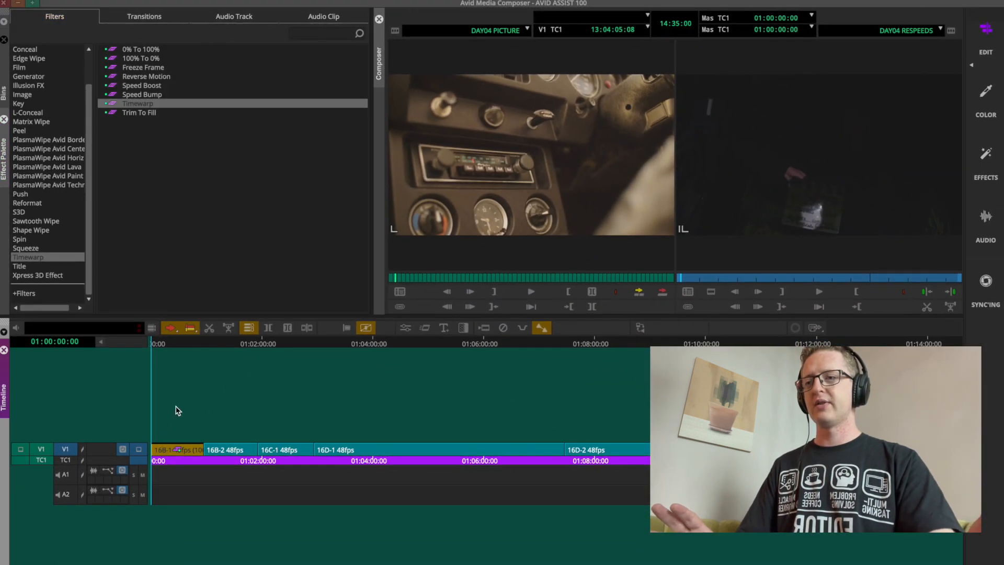
Open the 16B-1 48fps clip's Timewarp in the Motion Effect Editor and display its speed graph
key("super+bracketright")
key("super+bracketright")
key("super+bracketright")
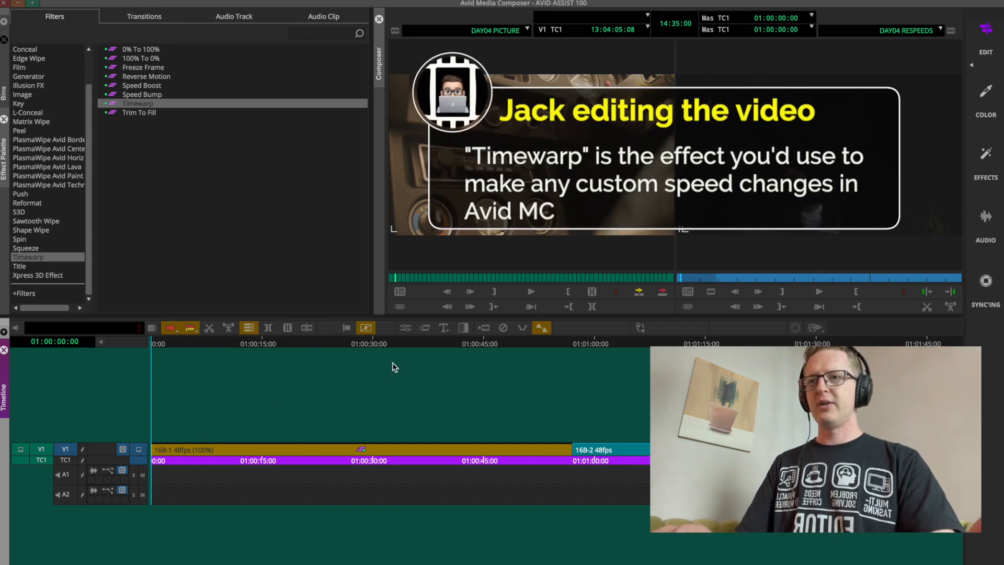
key("F8")
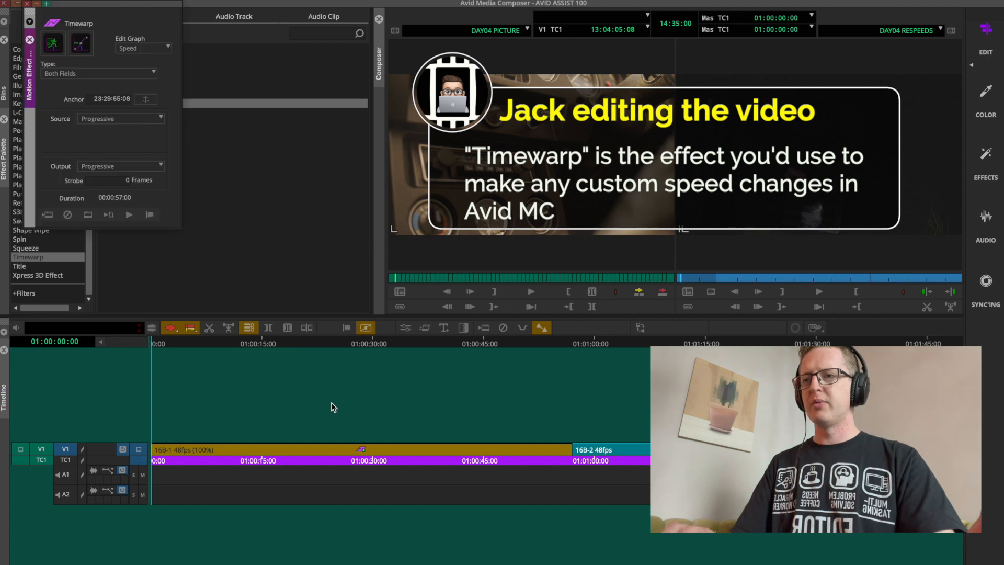
left_click(323, 1)
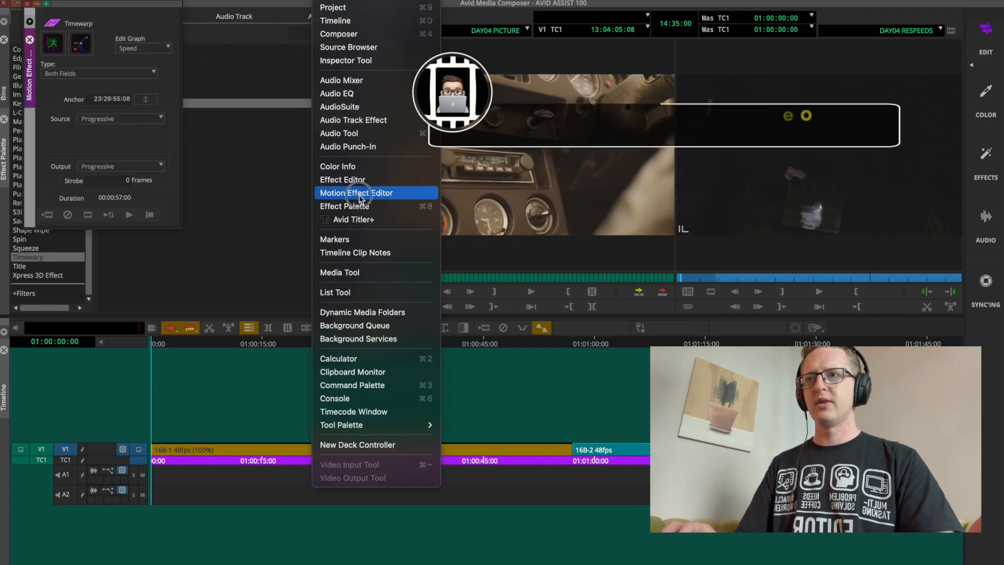
left_click(200, 168)
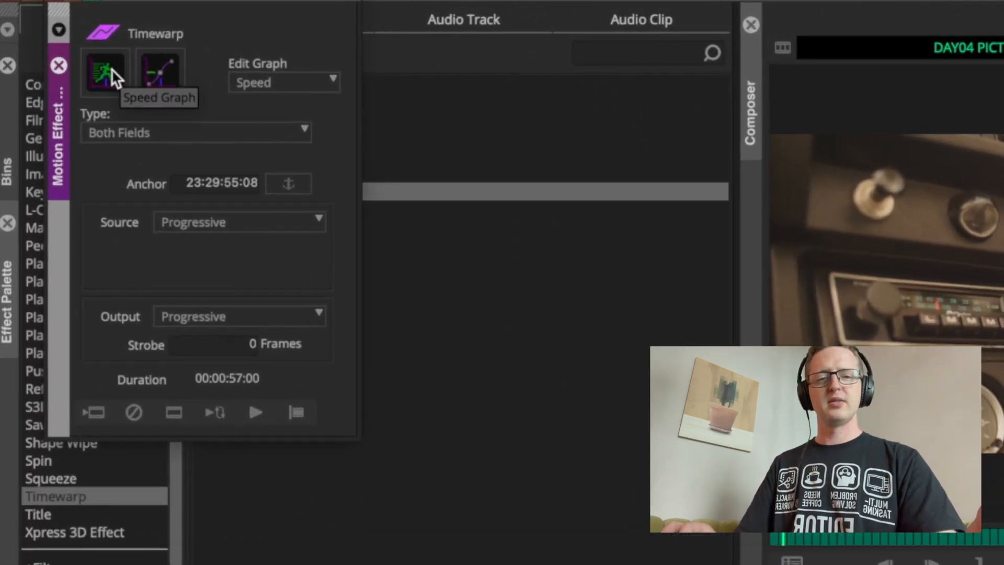
left_click(111, 71)
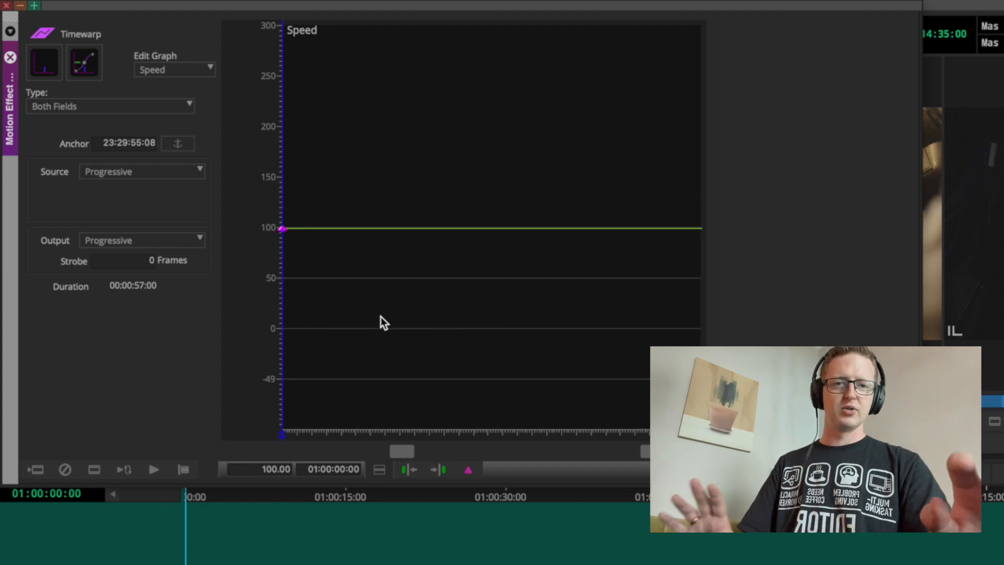
Set the Timewarp speed of the 16B-1 48fps clip to 200%
left_click(276, 470)
type("2")
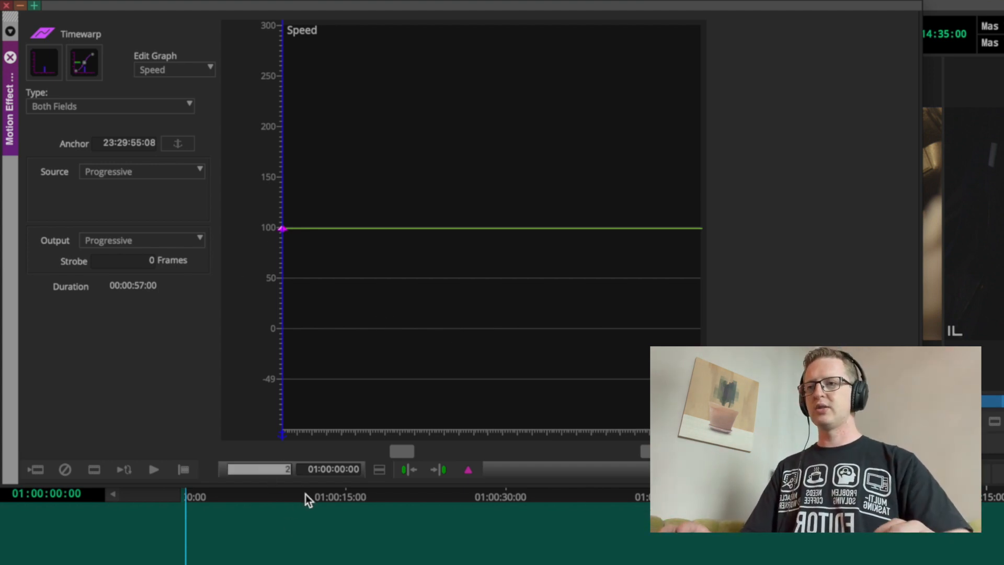
type("00")
key("Return")
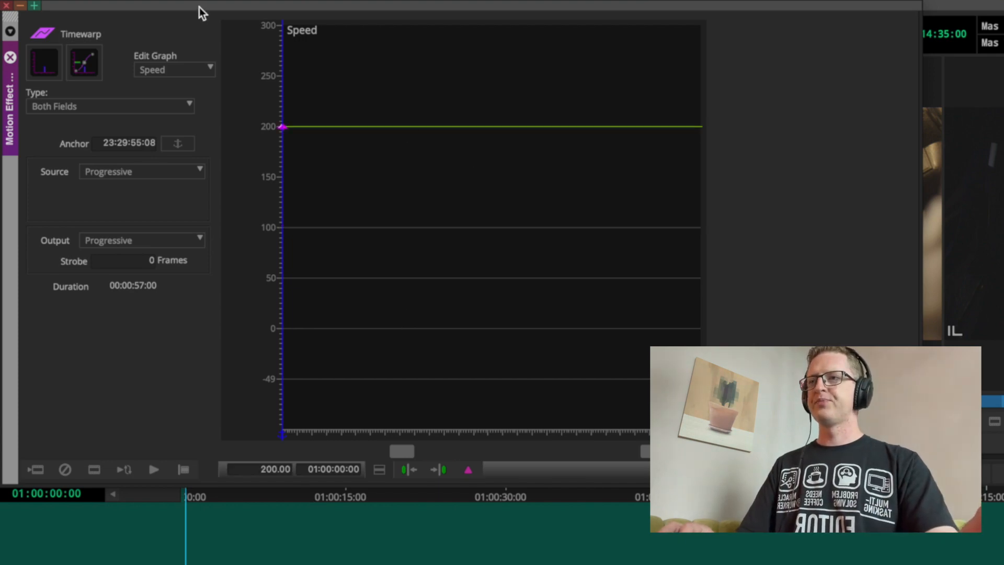
Save the 200% Timewarp as a reusable effect in the DAY04 SYNC bin and close the Motion Effect Editor
left_click_drag(199, 7, 780, 68)
key("super+9")
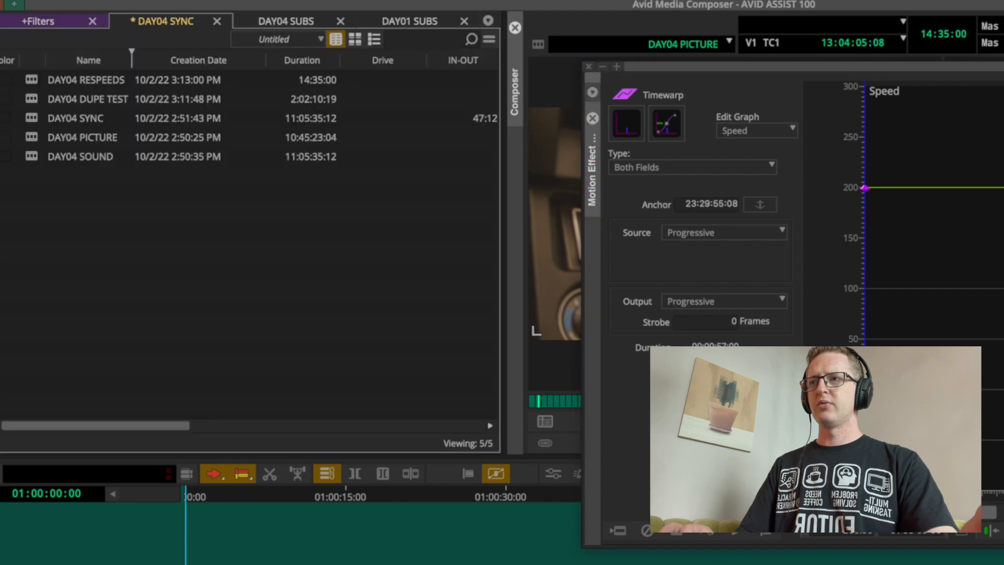
left_click_drag(631, 97, 176, 265)
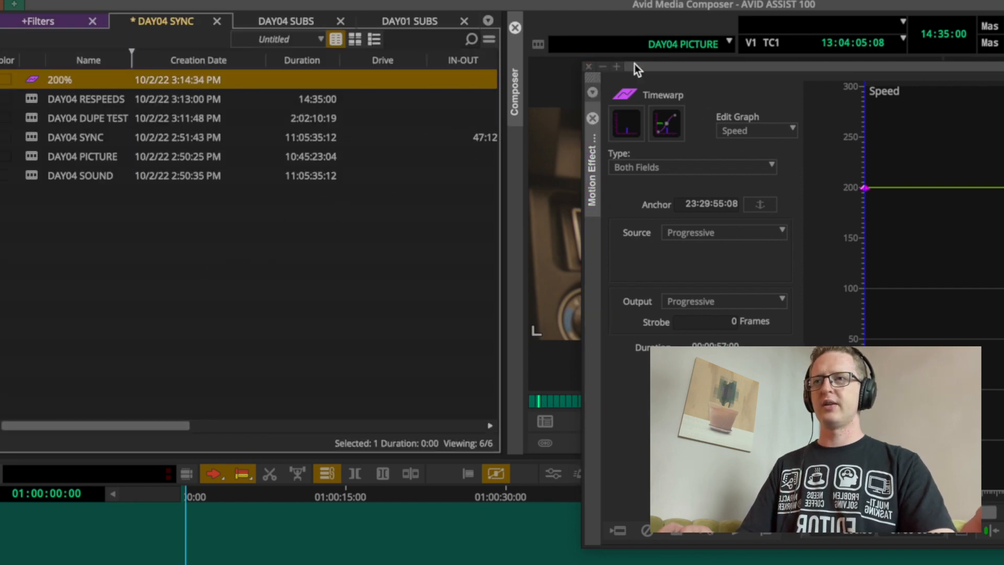
left_click(588, 66)
left_click(233, 239)
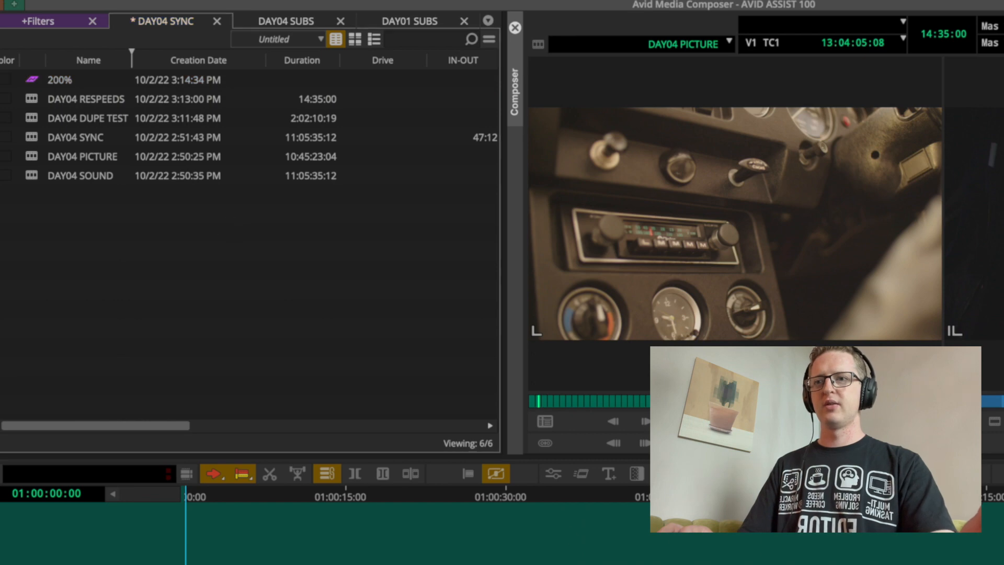
Apply the saved 200% Timewarp to every DAY04 RESPEEDS clip from 16B-2 48fps onwards
left_click(833, 547)
key("ctrl+/")
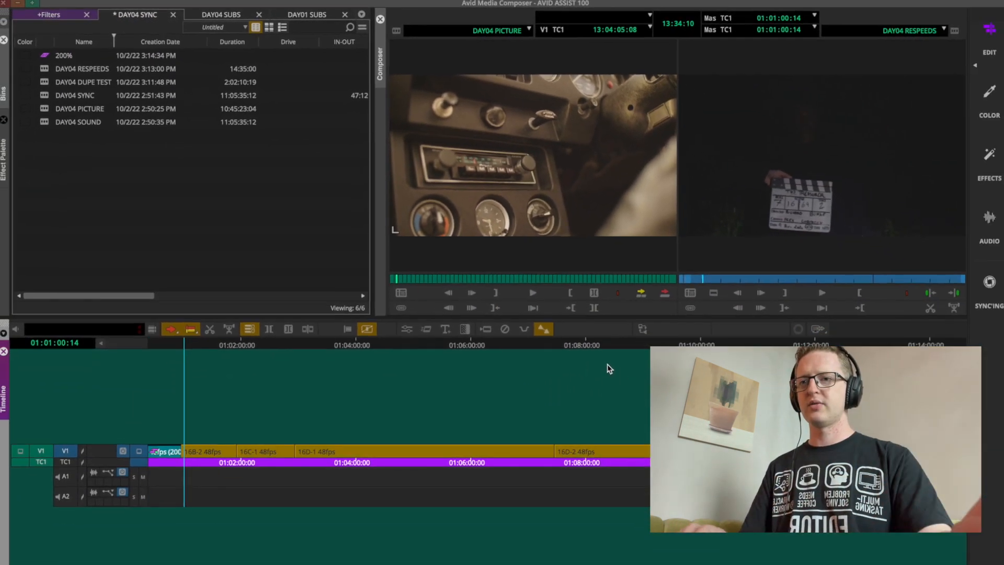
scroll(487, 406, "left", 2)
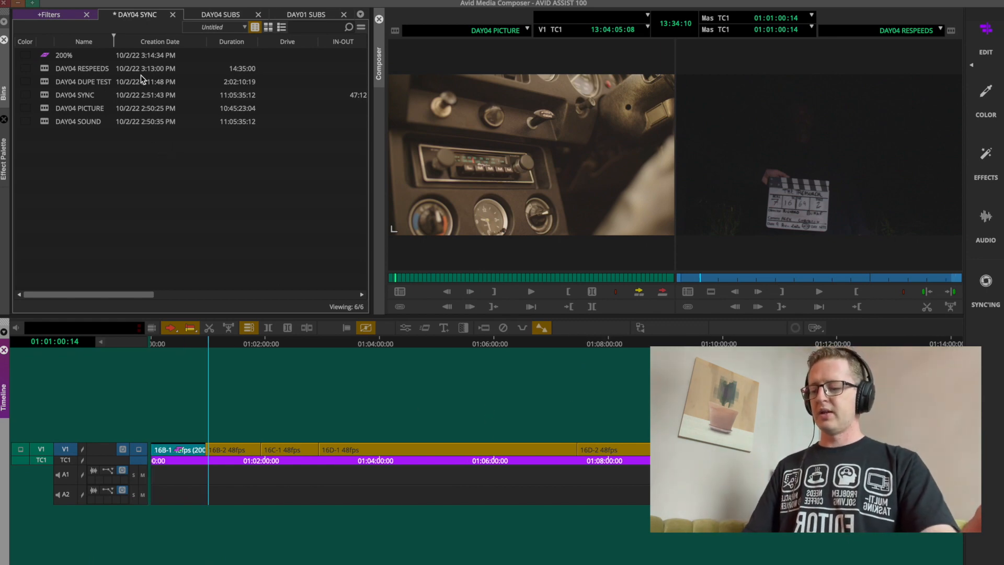
left_click(47, 56)
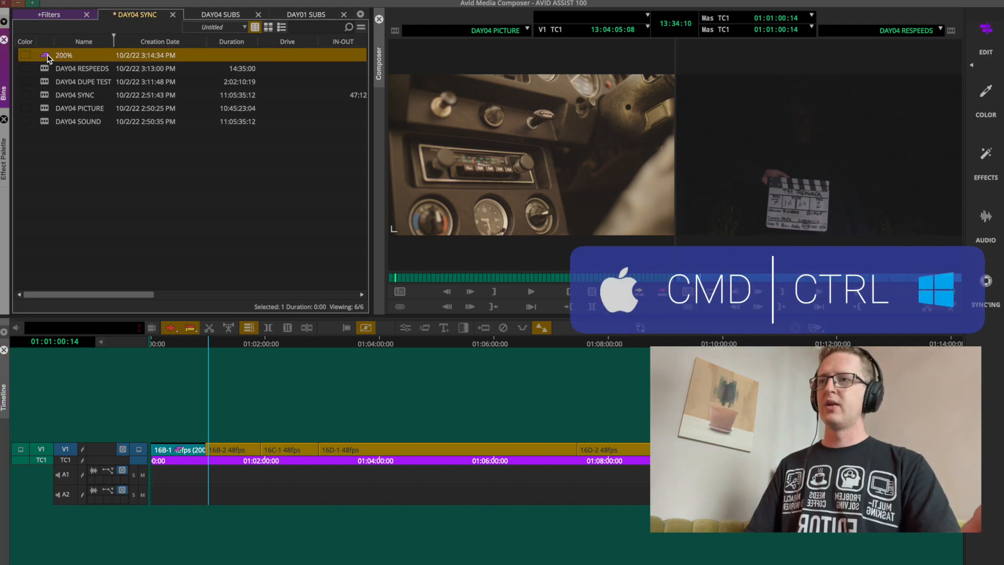
double_click(47, 56, "super")
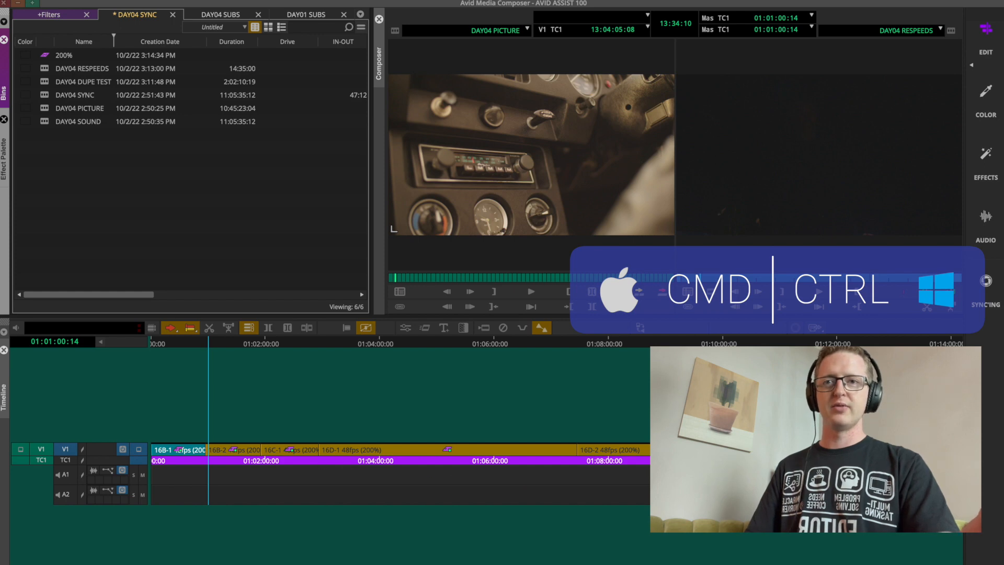
Deselect the clips and play DAY04 RESPEEDS from its start to check the respeeded footage
left_click(268, 396)
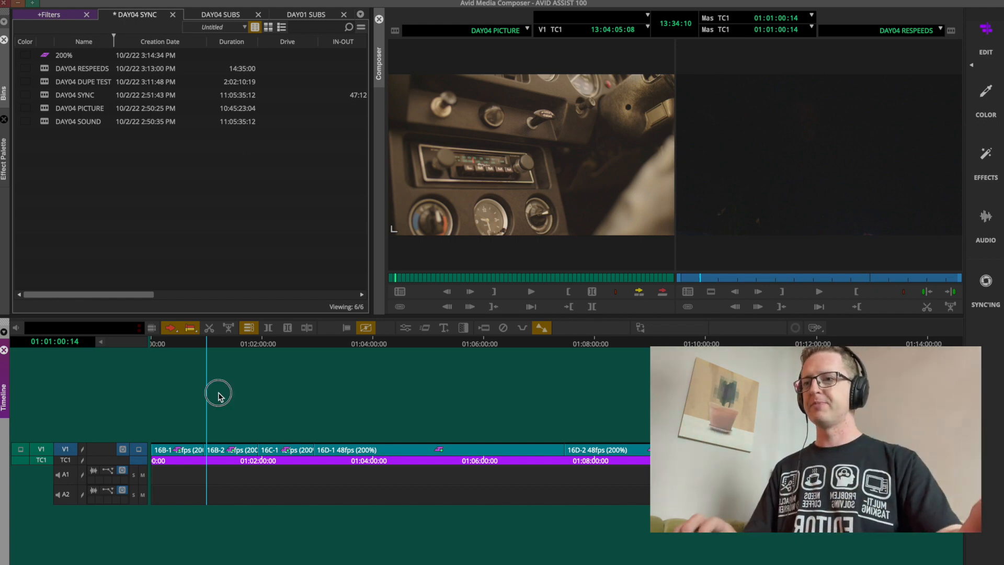
key("Home")
key("space")
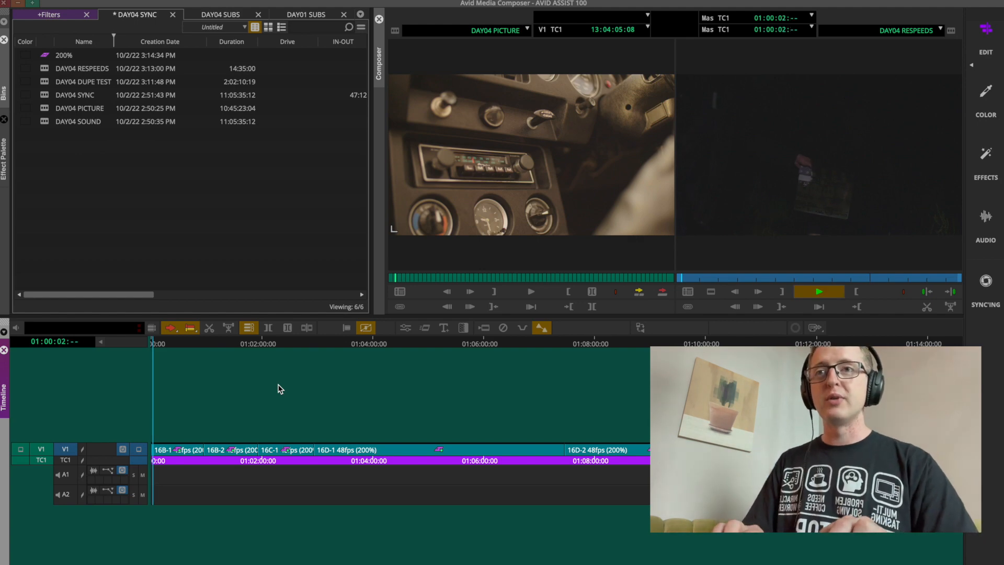
key("space")
key("l")
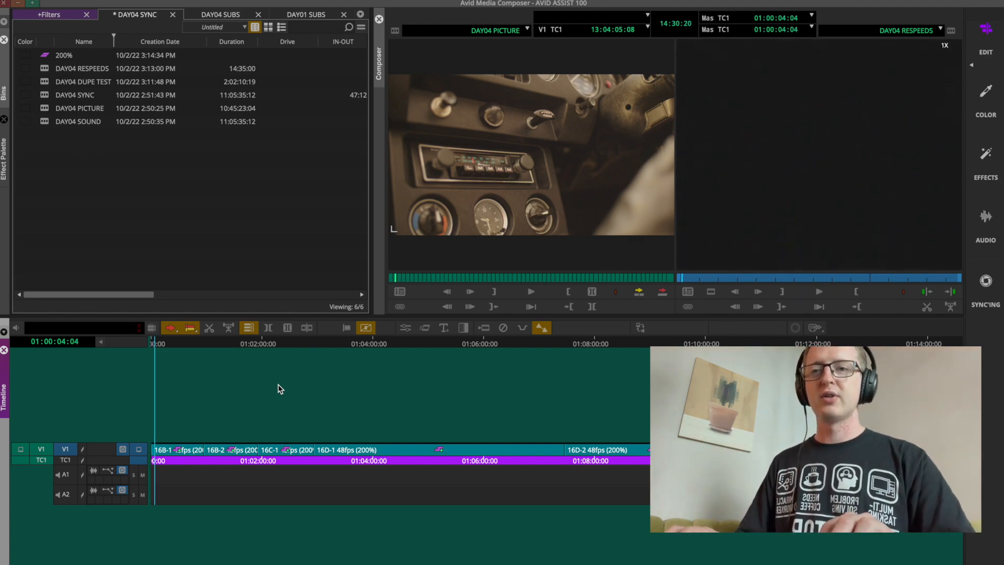
key("j")
key("j")
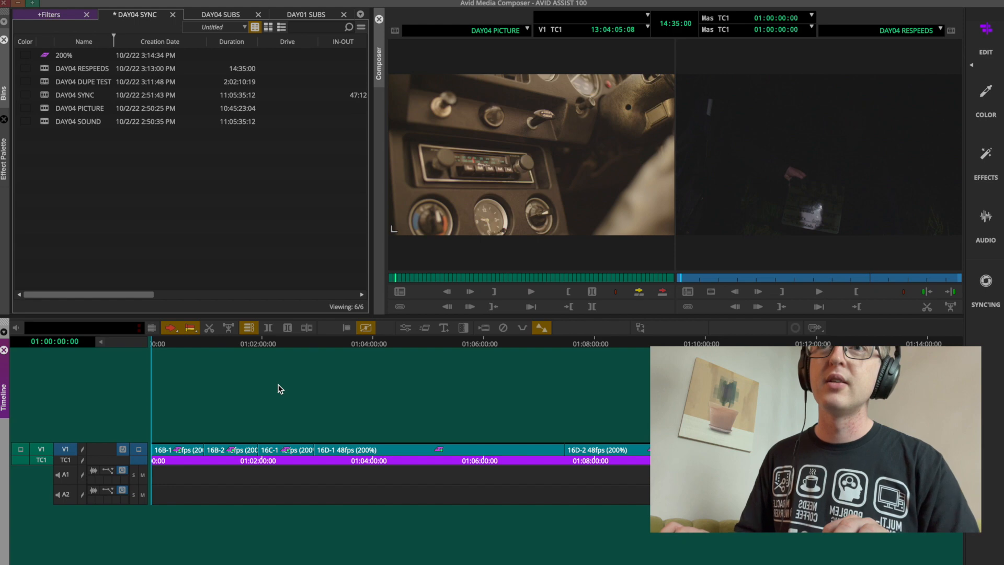
key("l")
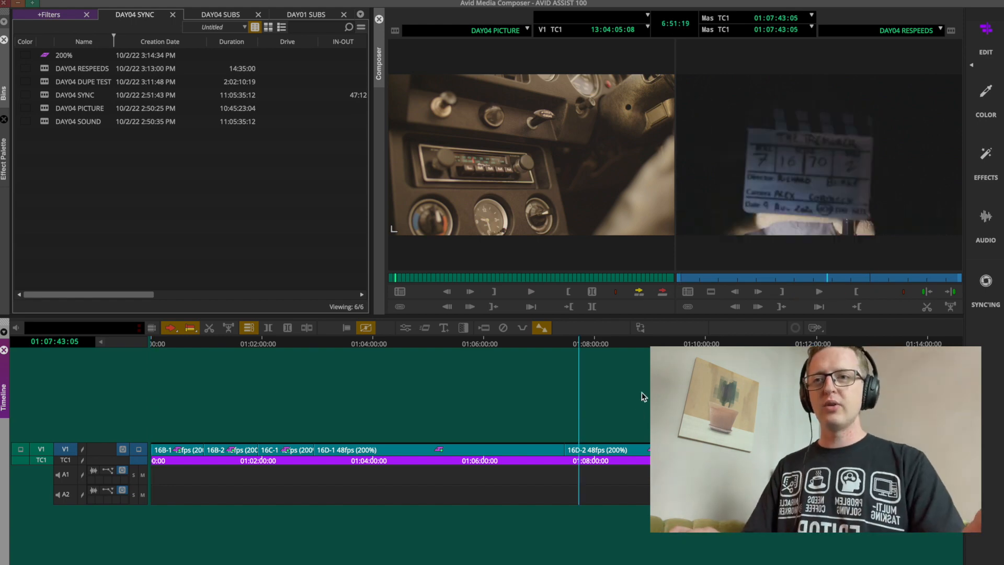
Mark the range from the start of 16E-1 48fps to the end of the DAY04 RESPEEDS sequence
left_click(738, 342)
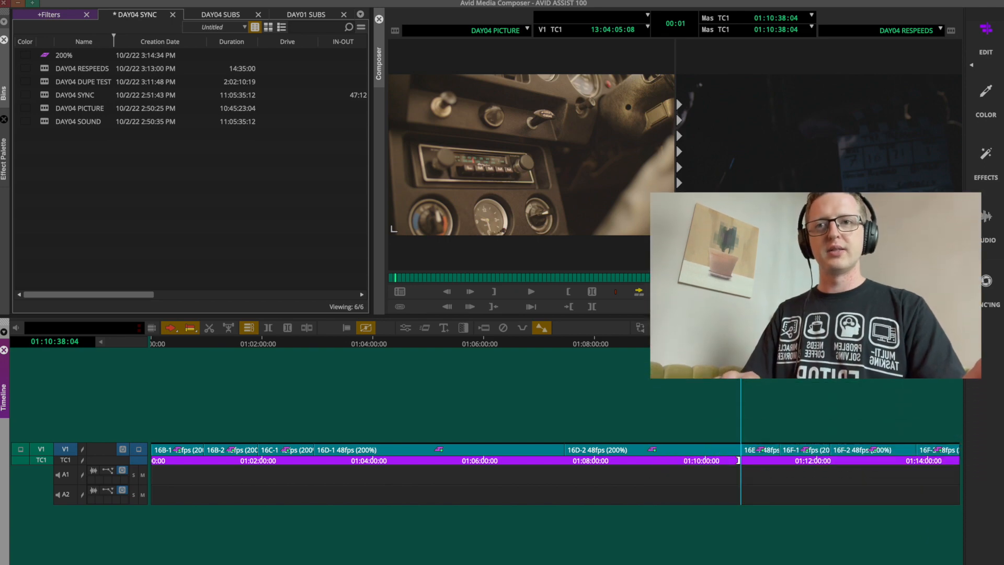
left_click_drag(952, 343, 960, 342)
key("o")
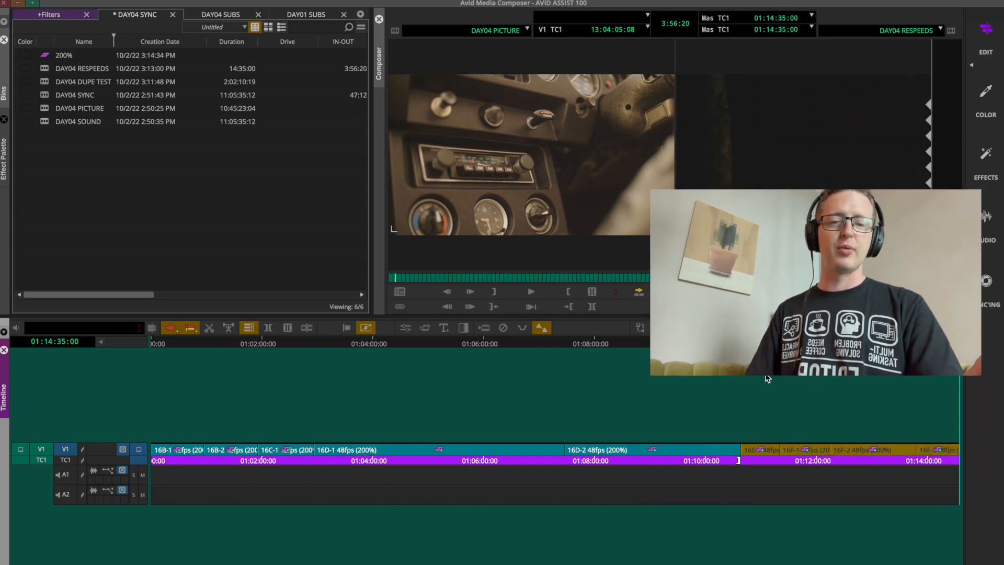
left_click_drag(625, 355, 391, 412)
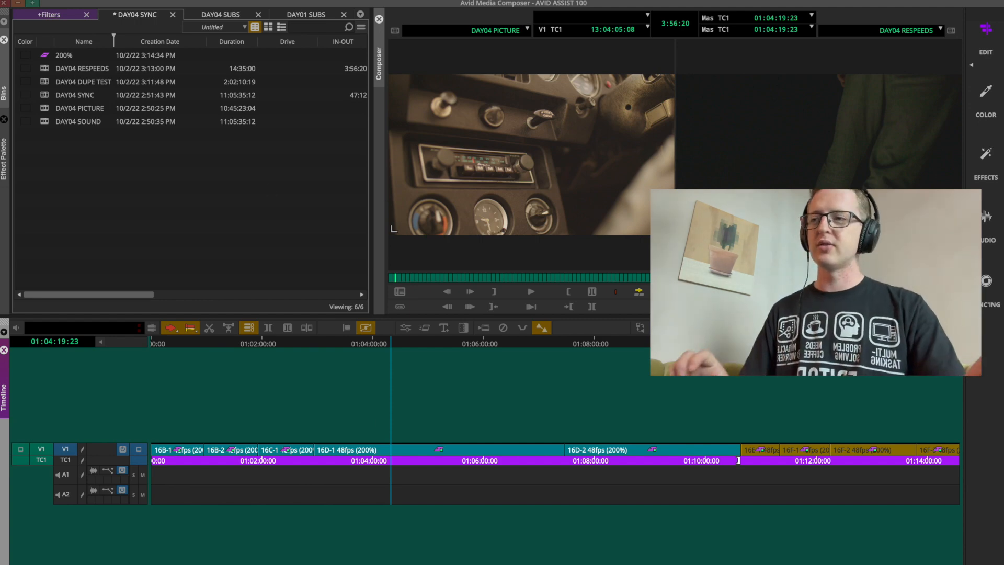
Show the DAY04 SUBS bin and mark the 16B-1 48fps clip at the start of DAY04 RESPEEDS
left_click(219, 16)
left_click(383, 390)
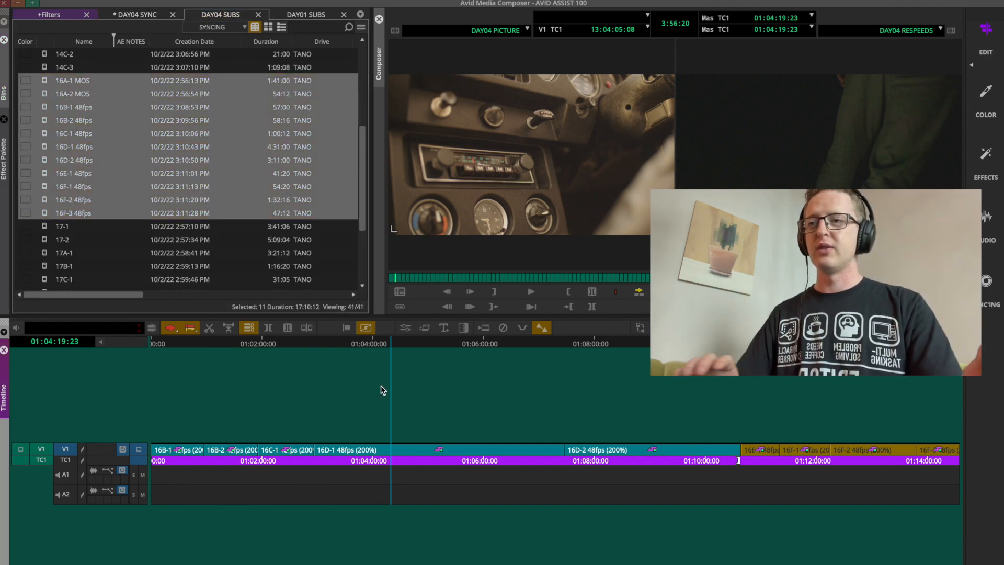
left_click(175, 345)
left_click_drag(174, 345, 143, 346)
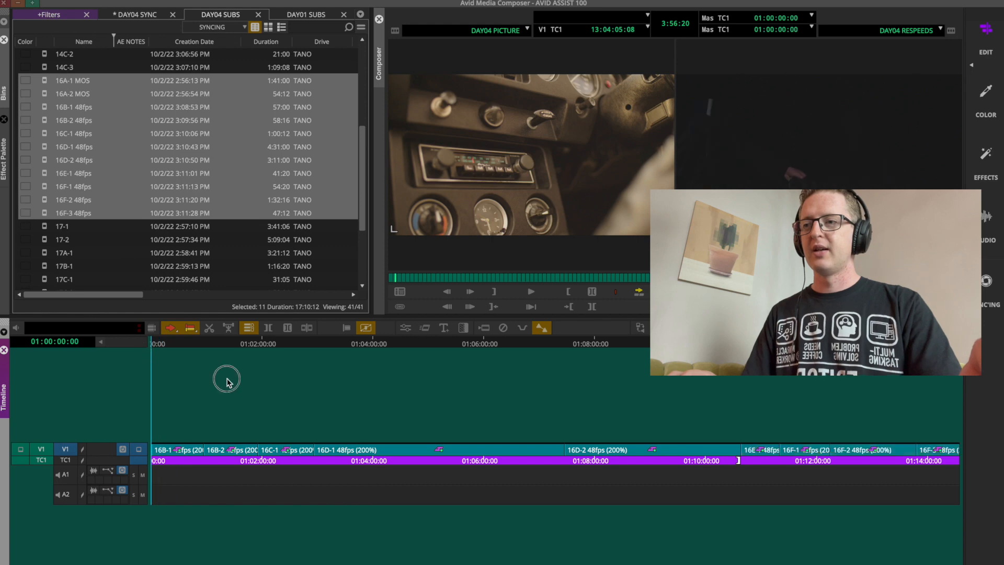
key("t")
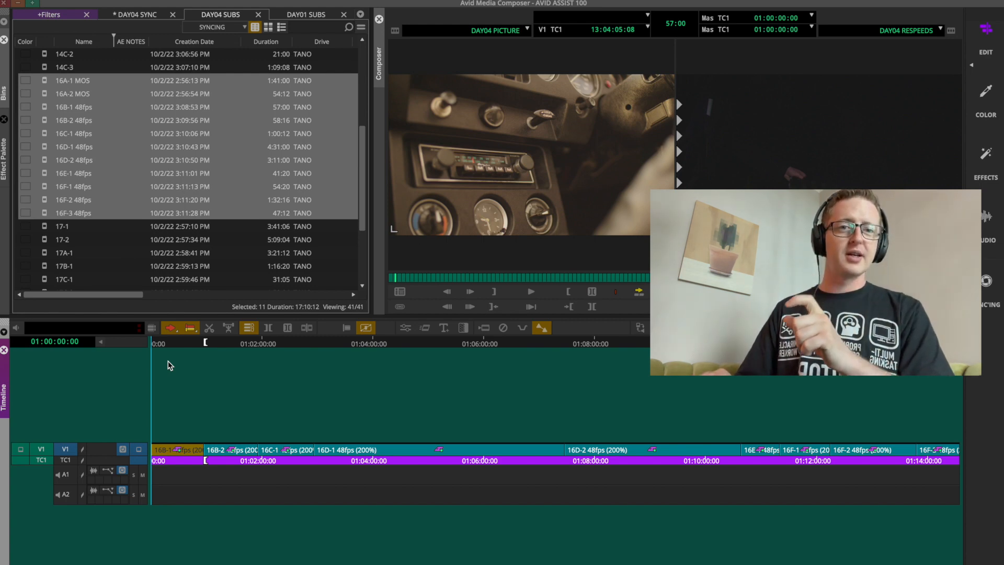
Park the DAY04 RESPEEDS playhead on the slate clap of 16E-1 48fps at 01:10:43:14
left_click_drag(705, 343, 744, 375)
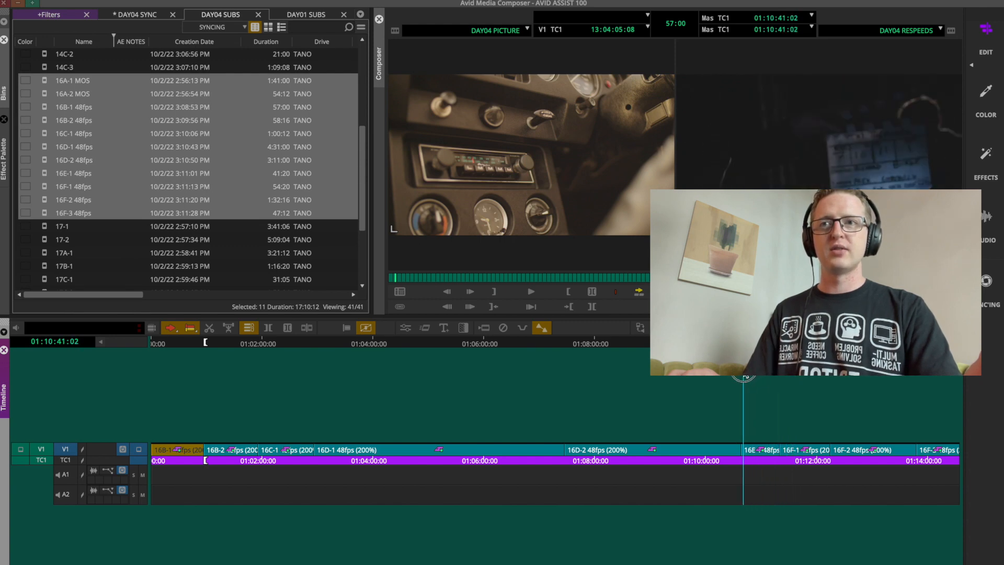
key("space")
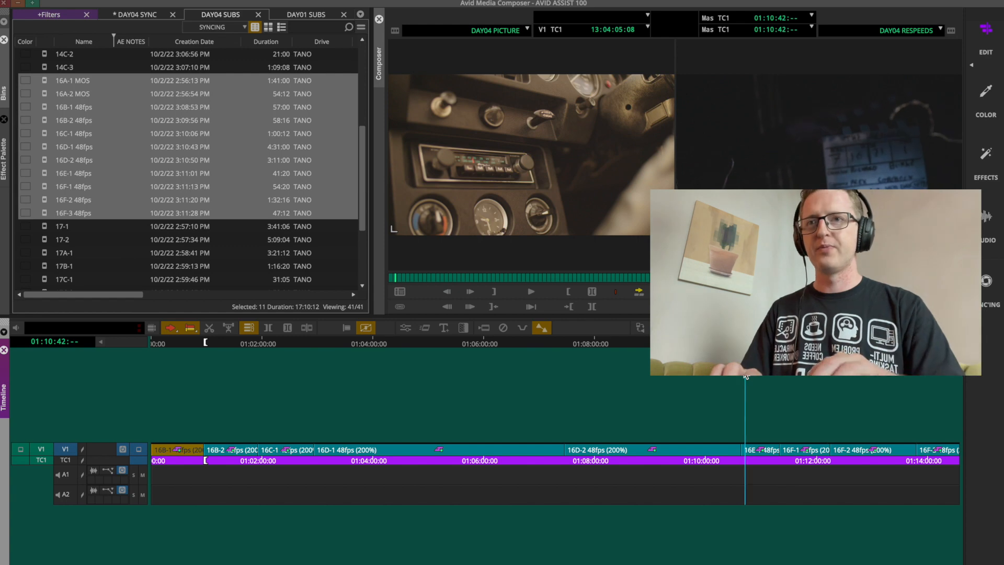
key("space")
key("super+bracketright")
key("super+bracketright")
key("Right")
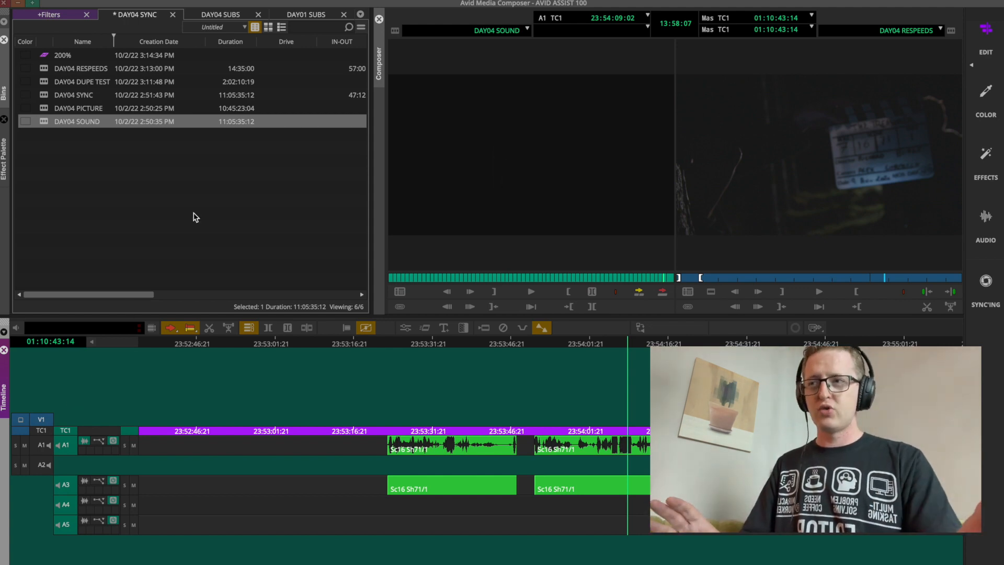
Examine the layout of the Sc16 Sh71/1 sound clips in the DAY04 SOUND sequence
left_click(57, 126)
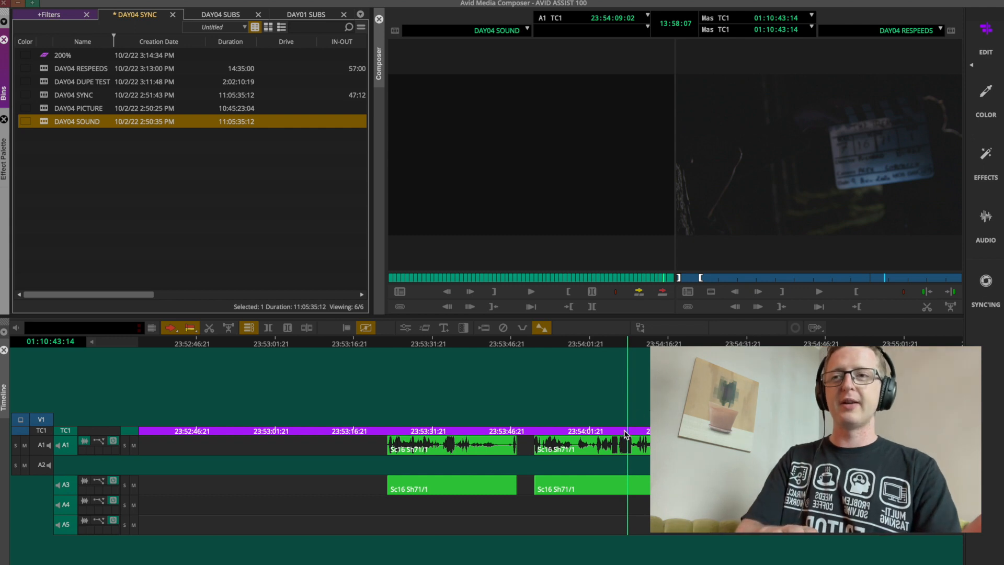
key("super+[")
key("super+[")
key("super+[")
key("super+[")
key("super+[")
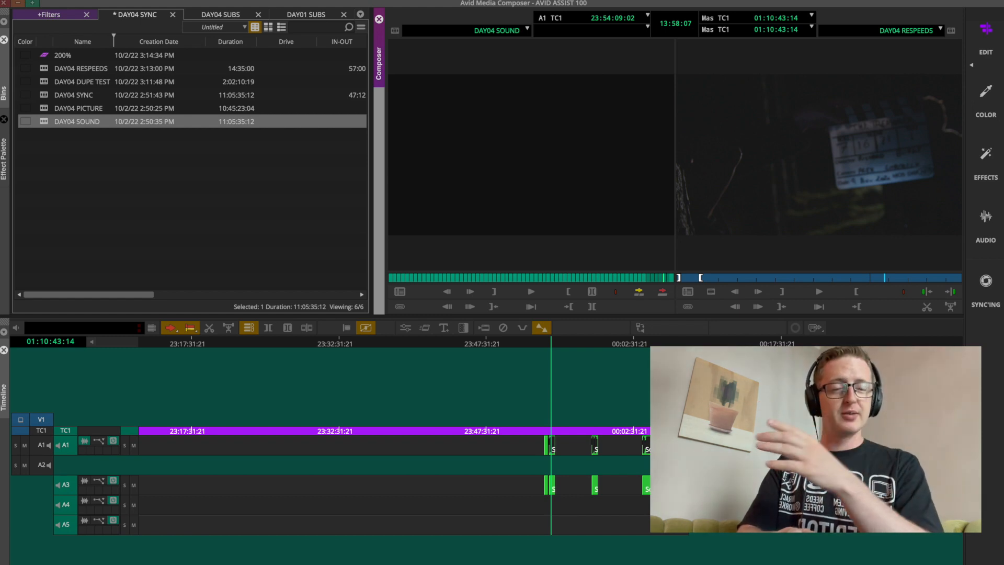
key("super+]")
key("super+]")
key("super+]")
key("super+]")
key("super+]")
key("super+]")
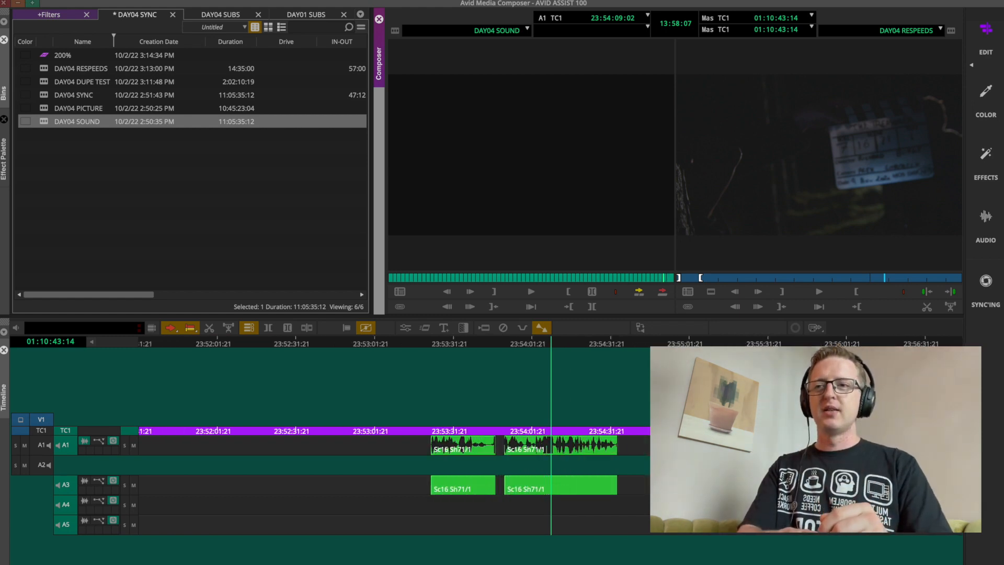
Park DAY04 SOUND at 23:54:09:16 in the Sc16 Sh71/1 waveform and return to the DAY04 RESPEEDS timeline
key("super+]")
key("super+]")
key("super+]")
key("super+]")
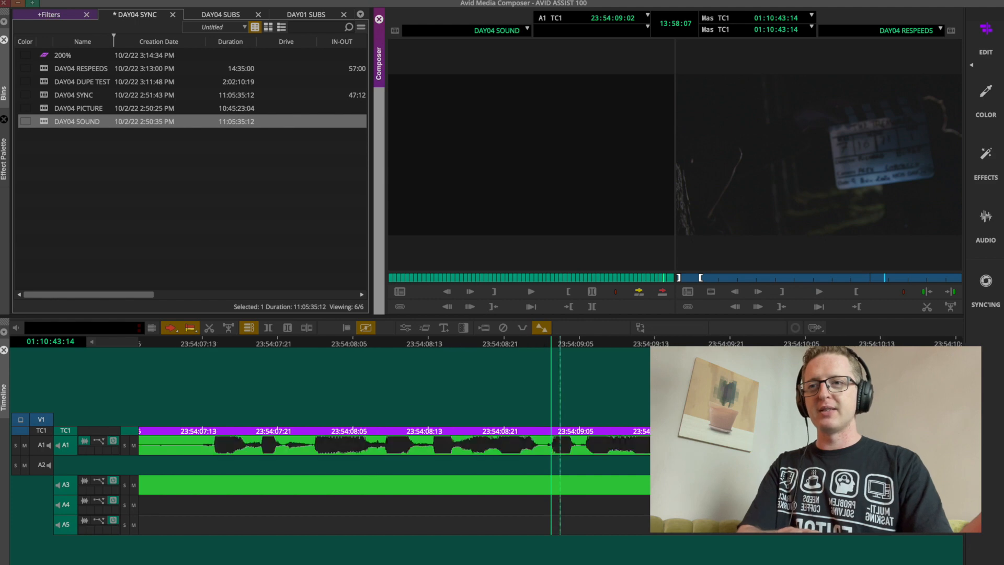
key("Right")
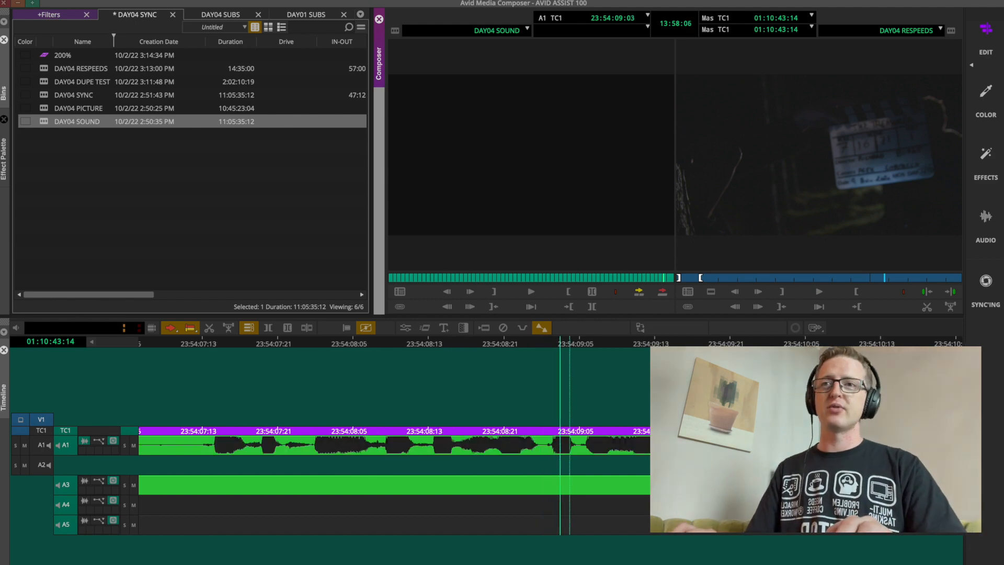
key("space")
key("Escape")
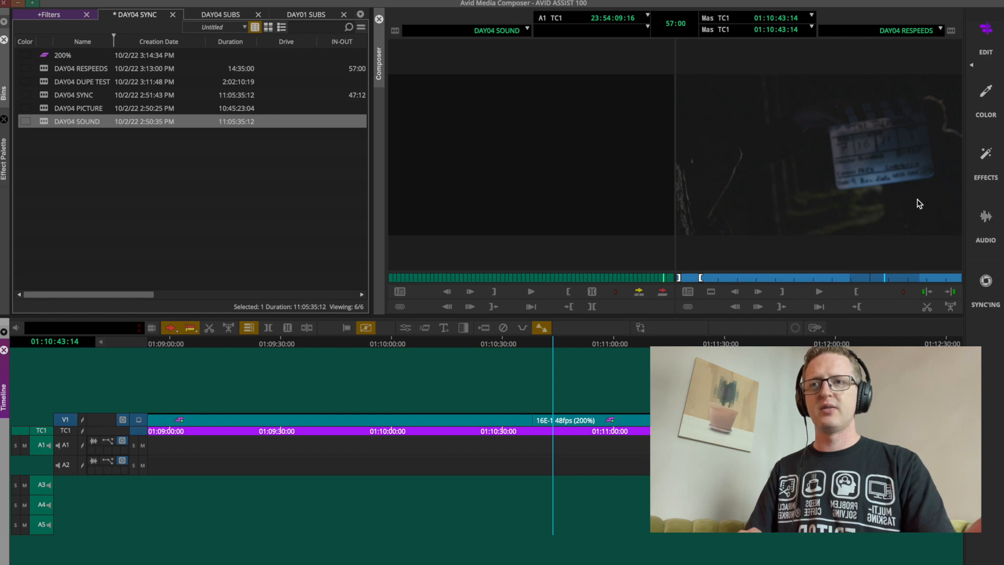
Activate only record tracks A1 and A2 in DAY04 RESPEEDS and replace the existing marks with an in point at 01:10:43:14
left_click_drag(59, 440, 67, 467)
key("g")
key("i")
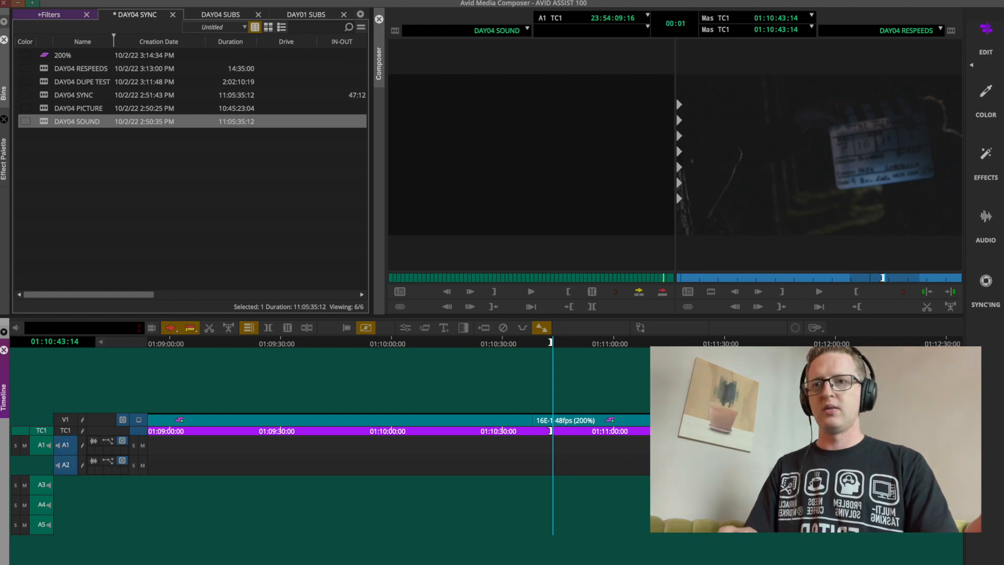
Mark an out point at 01:11:08:03 and overwrite the Sc16 Sh71/1 sound into the marked span under 16E-1
left_click(644, 349)
key("o")
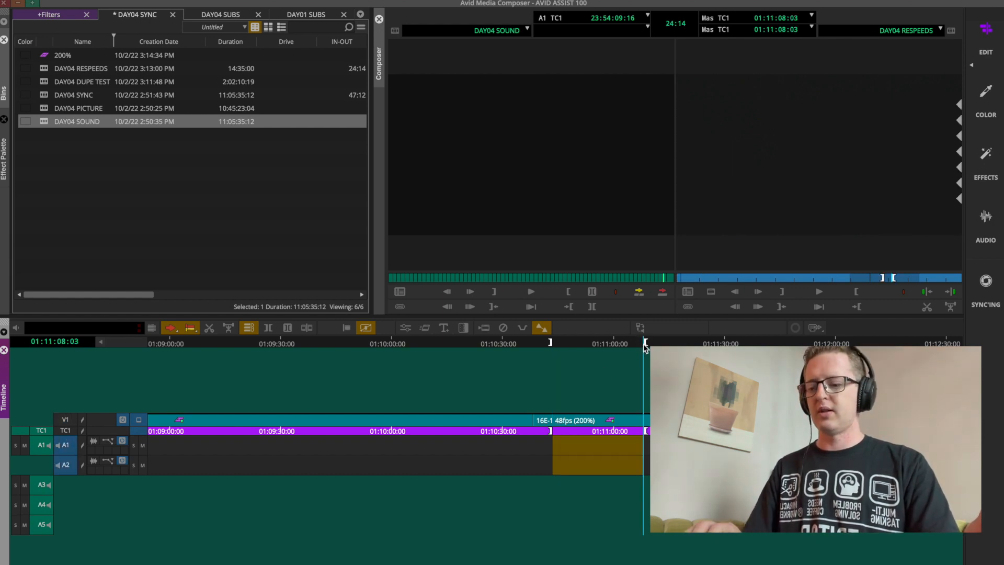
key("b")
left_click(560, 343)
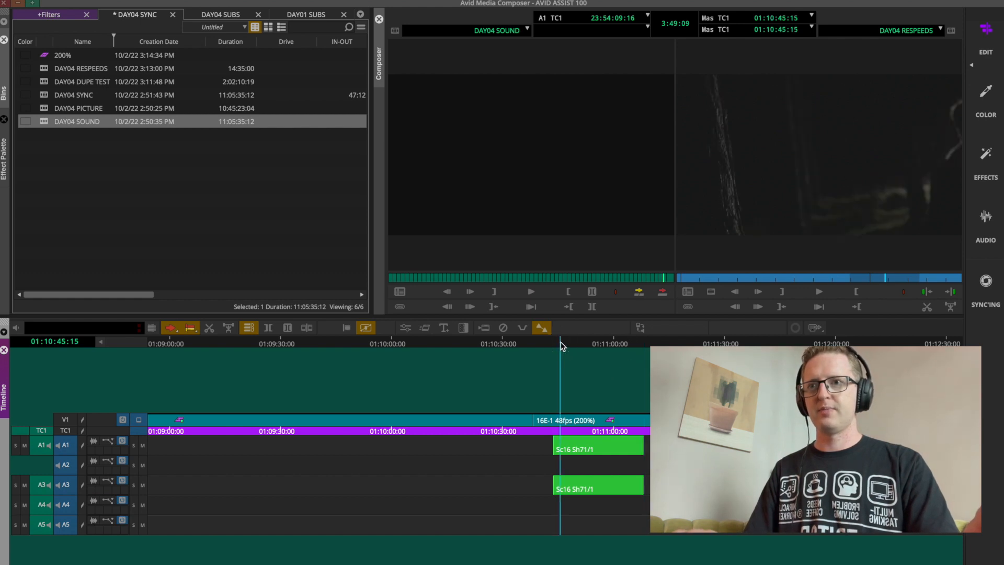
Trim the Sc16 Sh71/1 sound on A1 and A3 so its head starts at 01:10:25:07 and its tail ends at 01:11:08:08
key("Escape")
key("Escape")
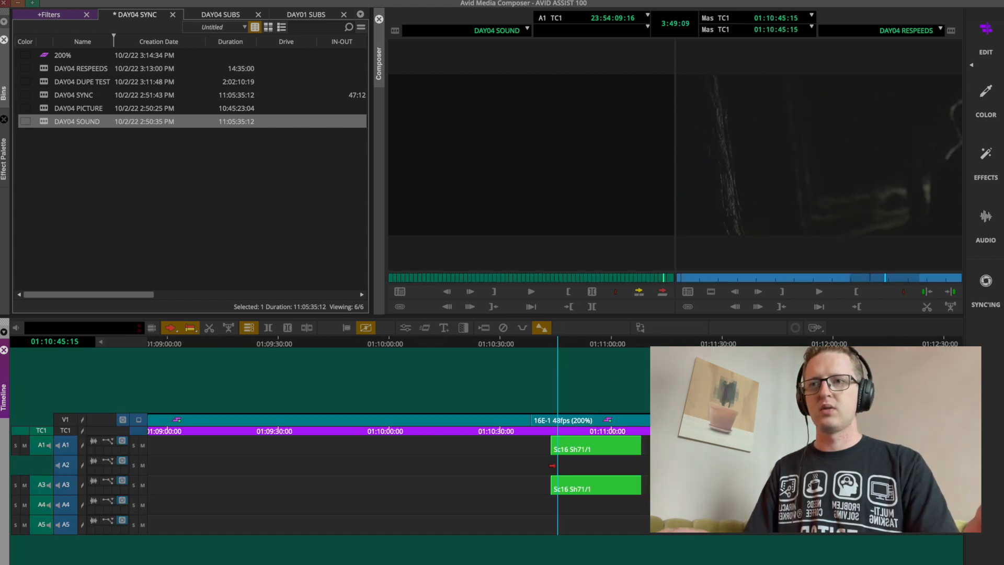
left_click_drag(551, 445, 482, 445)
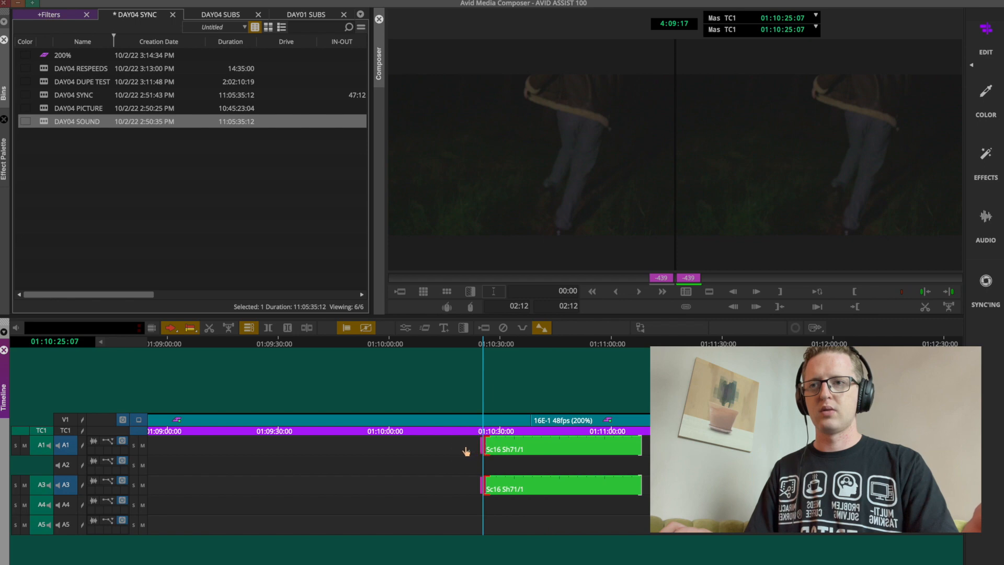
left_click(638, 444)
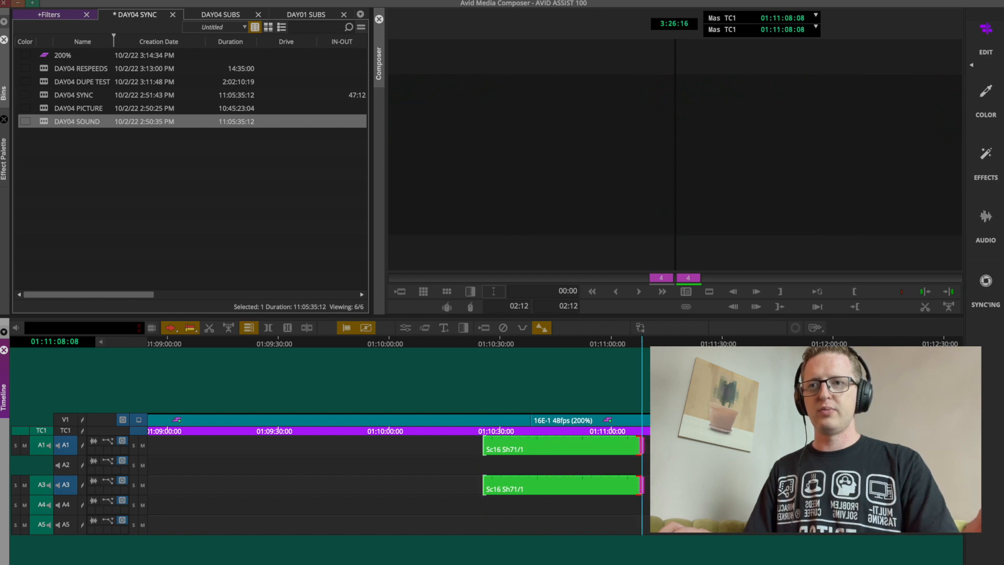
Play 16E-1 from 01:10:46:03 to check the sync of the Sc16 Sh71/1 sound
mouse_move(547, 345)
left_mouse_down()
mouse_move(571, 343)
mouse_move(560, 354)
left_mouse_up()
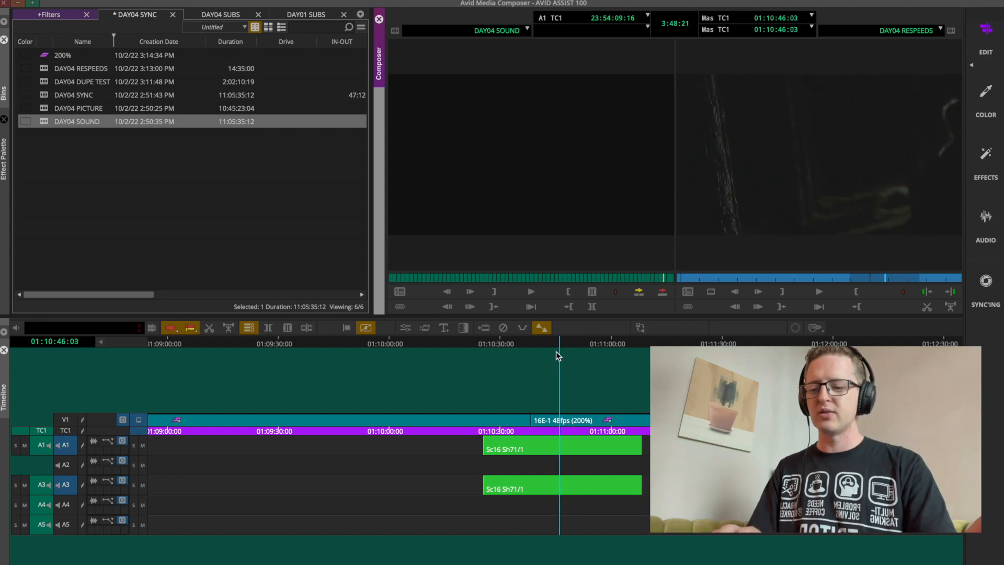
key("space")
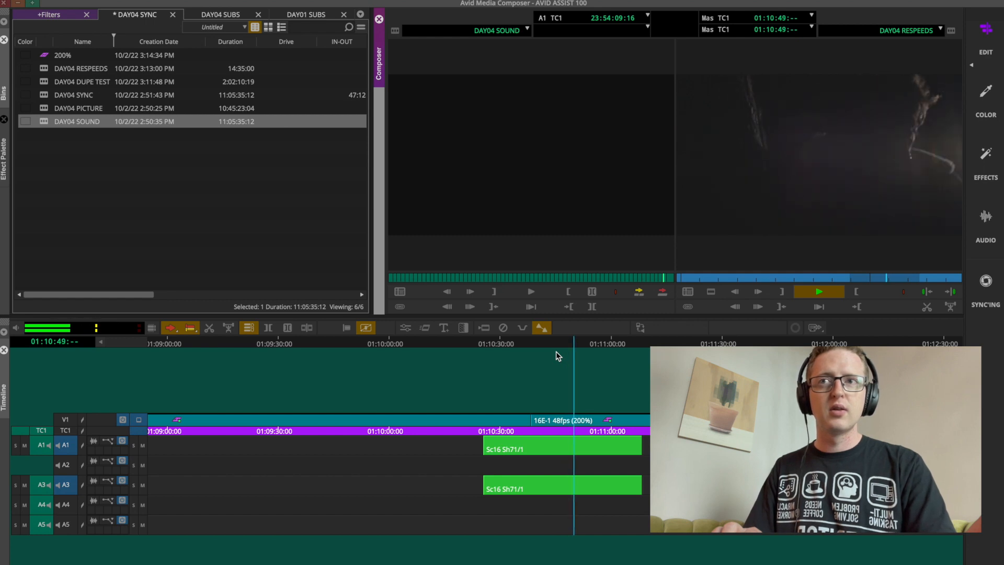
key("space")
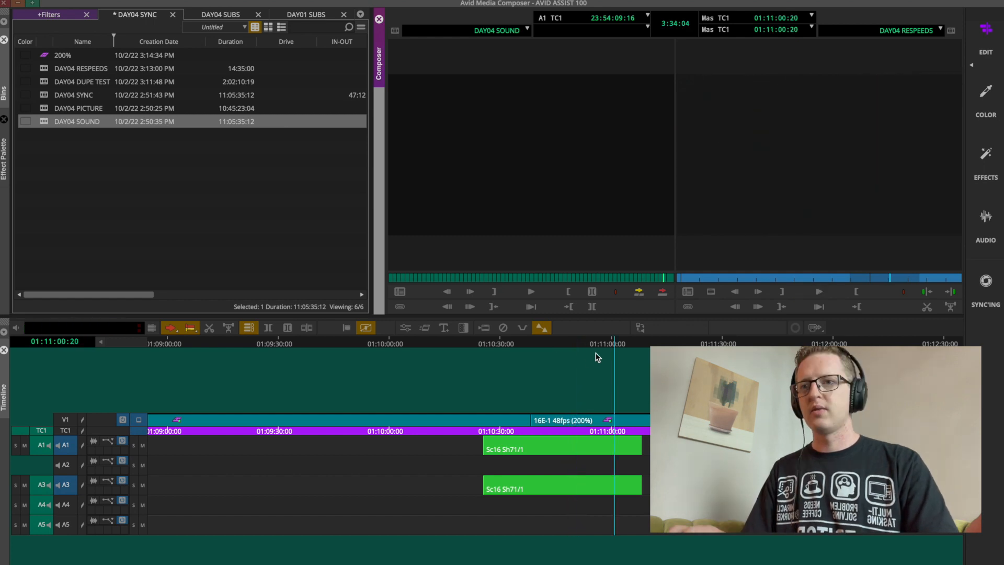
left_click_drag(595, 346, 565, 363)
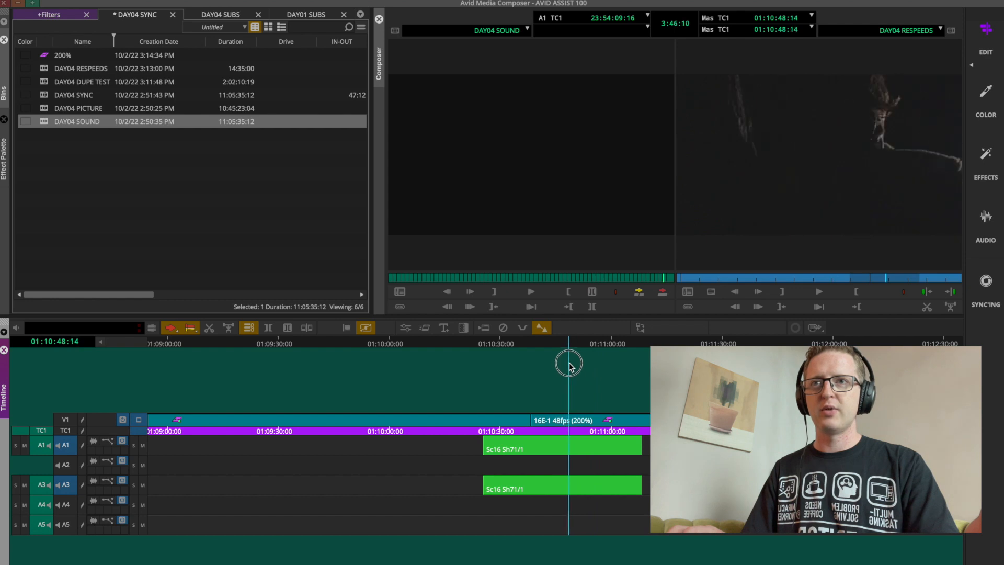
Activate V1 and A1 and mark 16E-1 from the start of the clip to an out point at 01:11:03:02
key("a")
left_click_drag(481, 350, 530, 346)
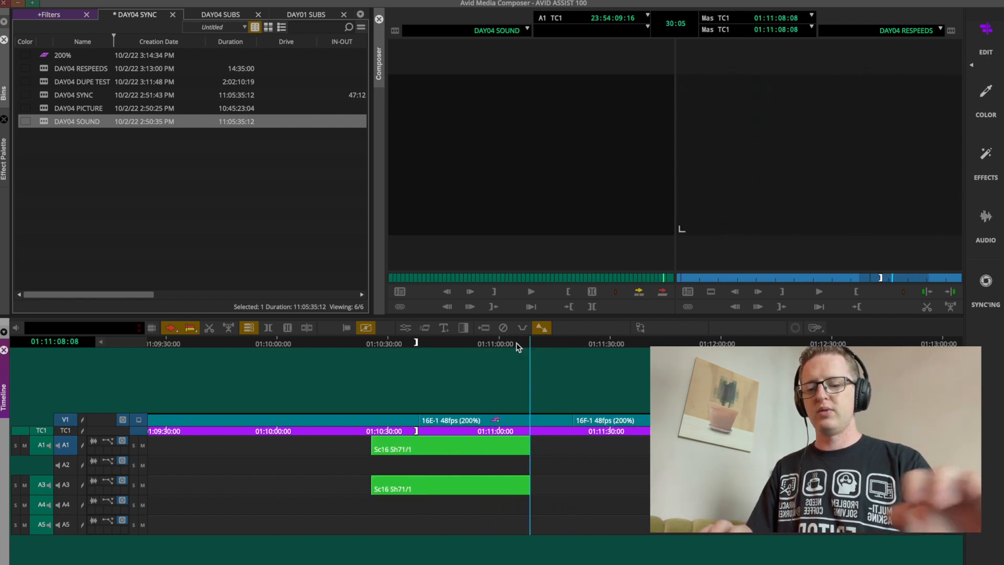
key("i")
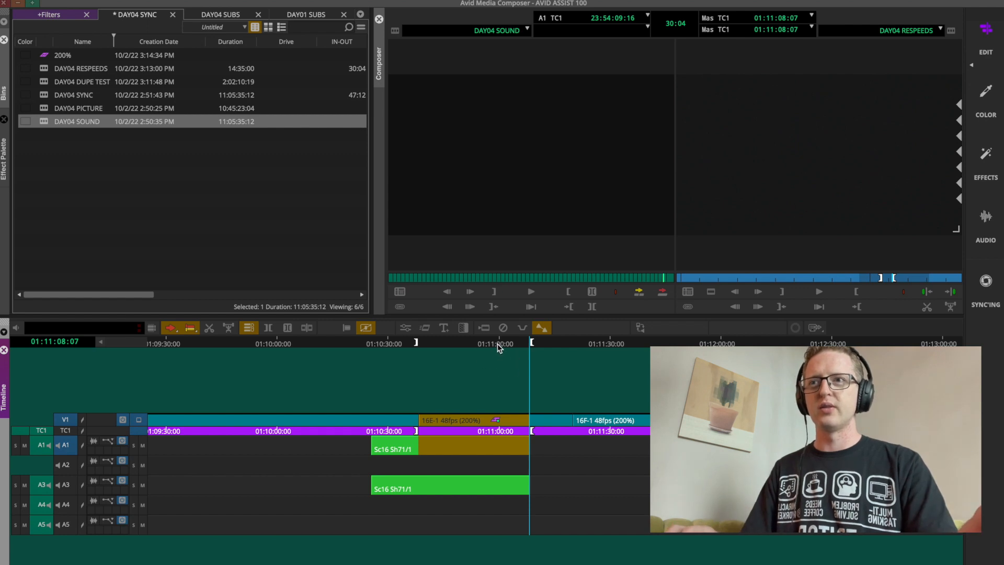
left_click_drag(497, 347, 497, 374)
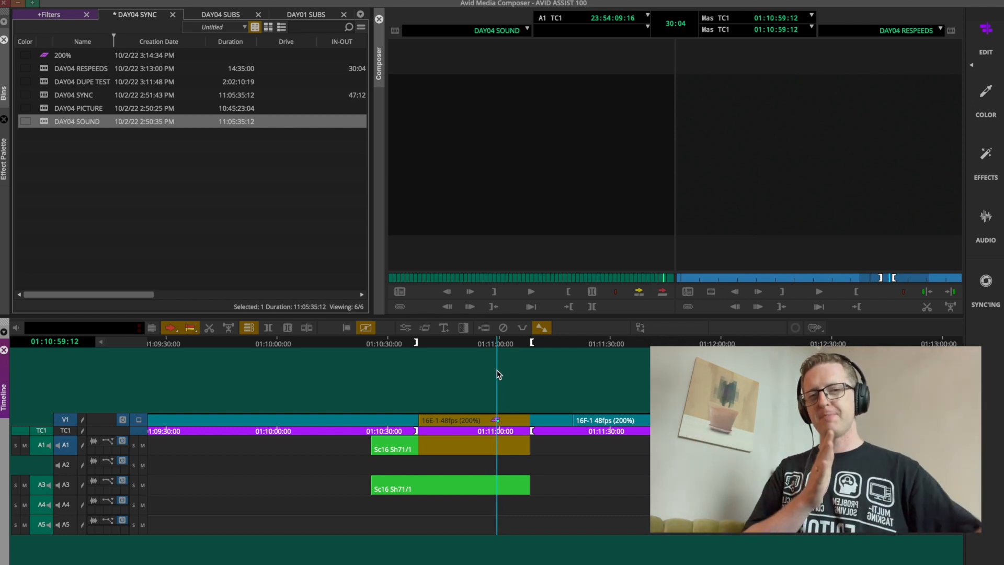
left_click_drag(480, 347, 511, 370)
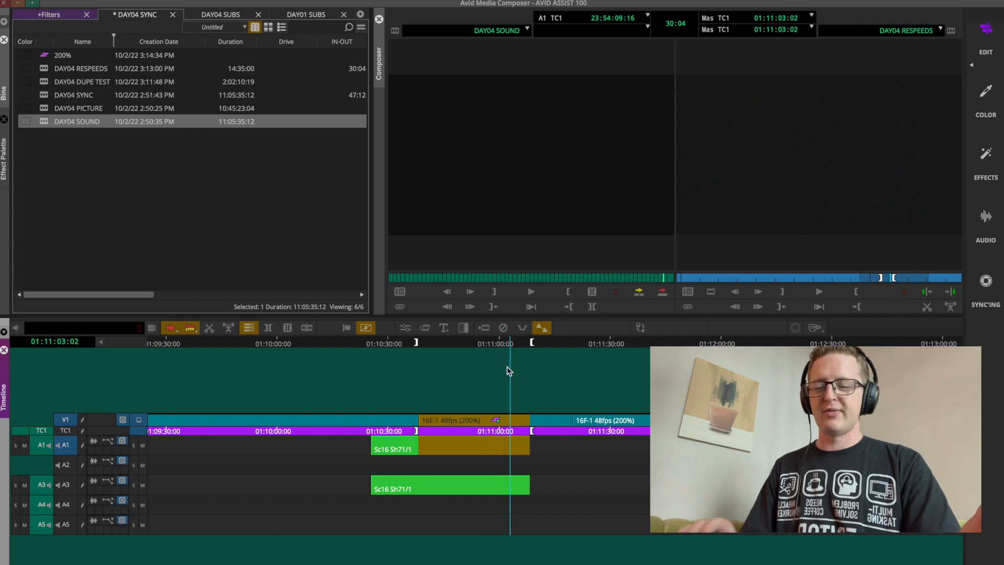
key("i")
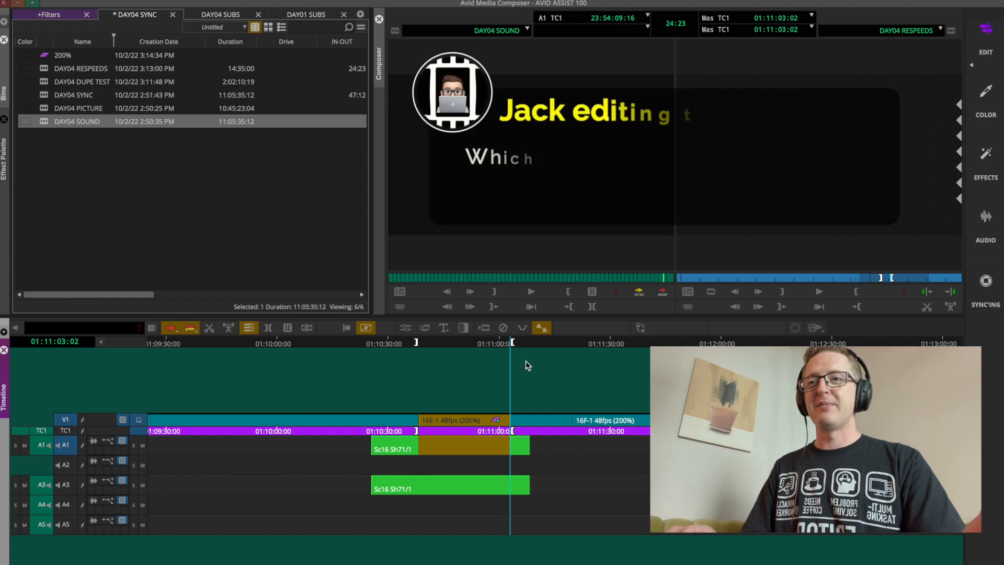
Park at 01:10:46:19 and save the marked 16E-1 section to the DAY01 SUBS bin as a subsequence named 16E-1 RS
left_click(536, 352)
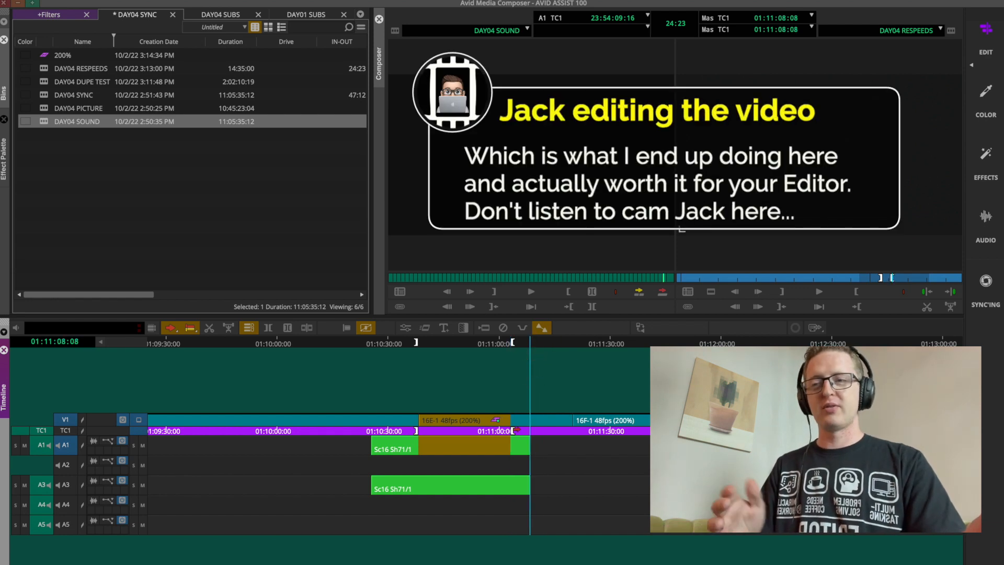
left_click(467, 350)
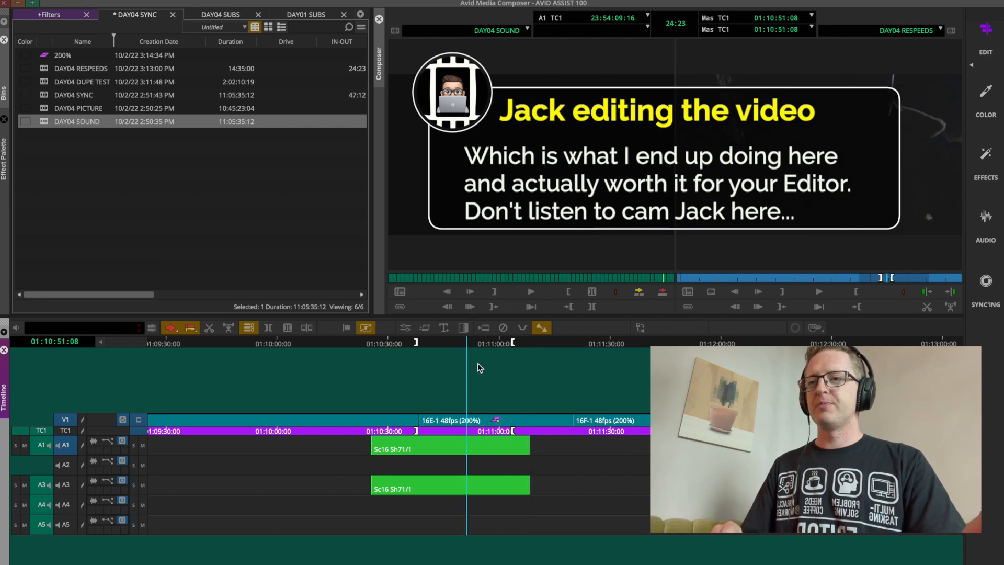
left_click(450, 349)
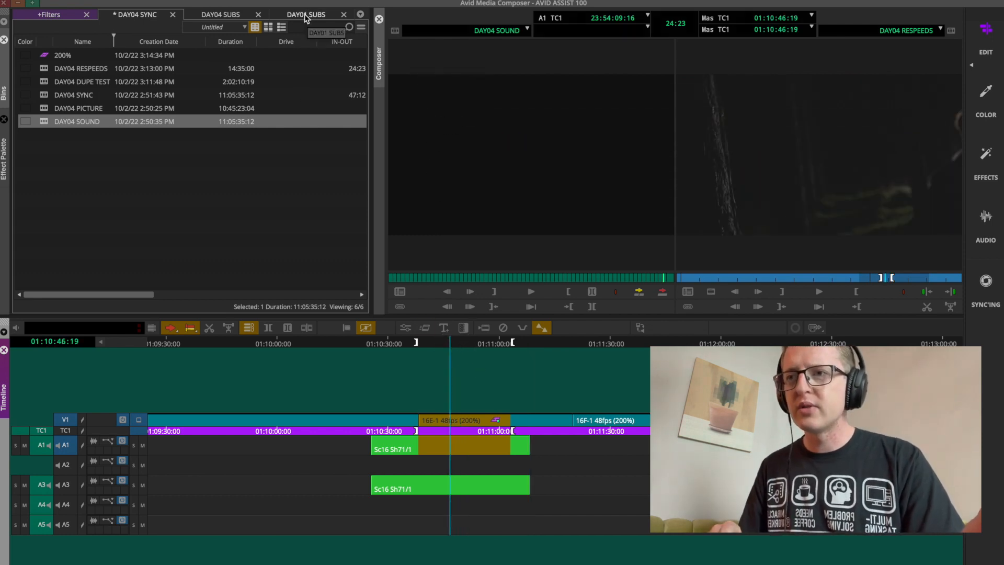
left_click(307, 16)
left_click(793, 179)
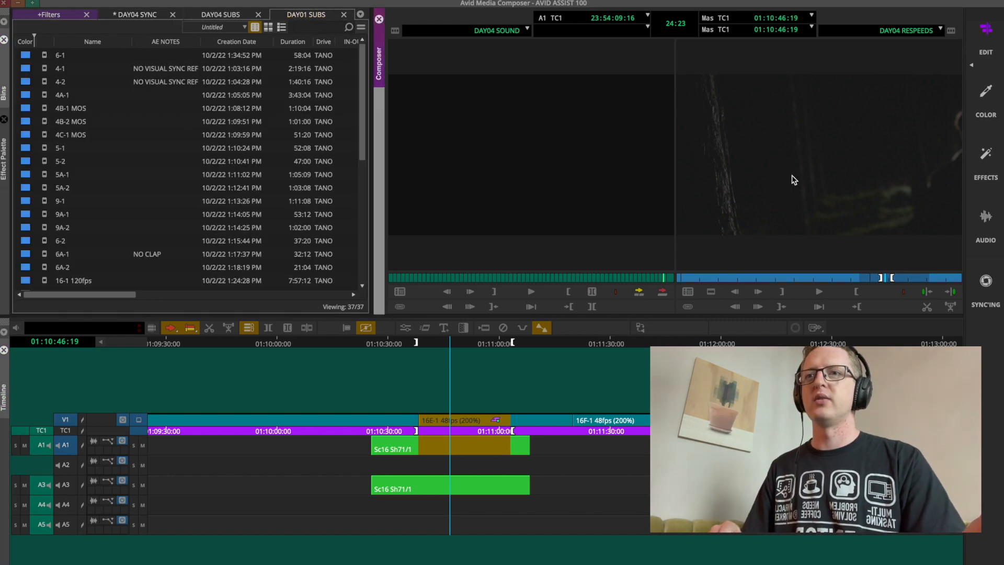
type("m")
type("16E-1 RS")
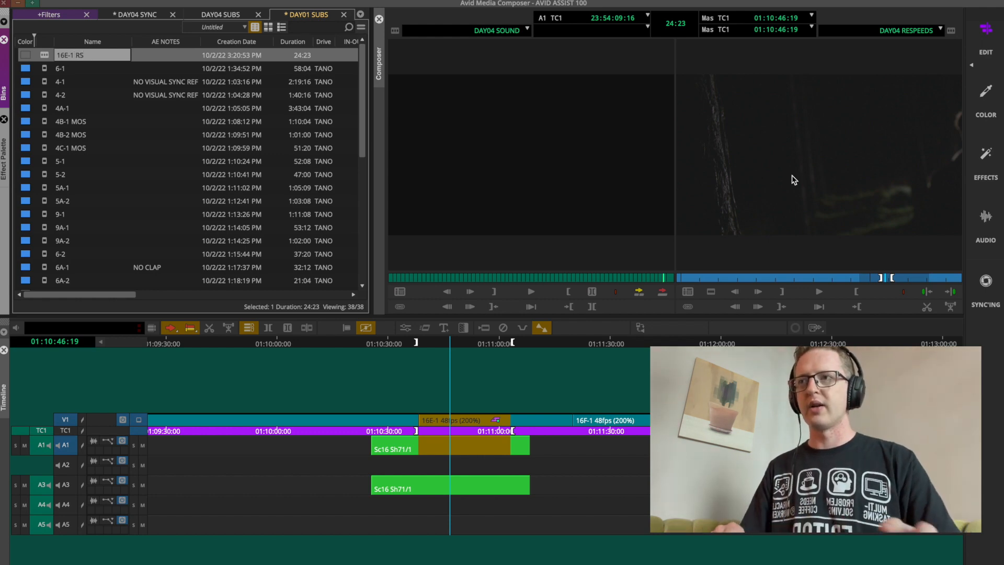
key("Return")
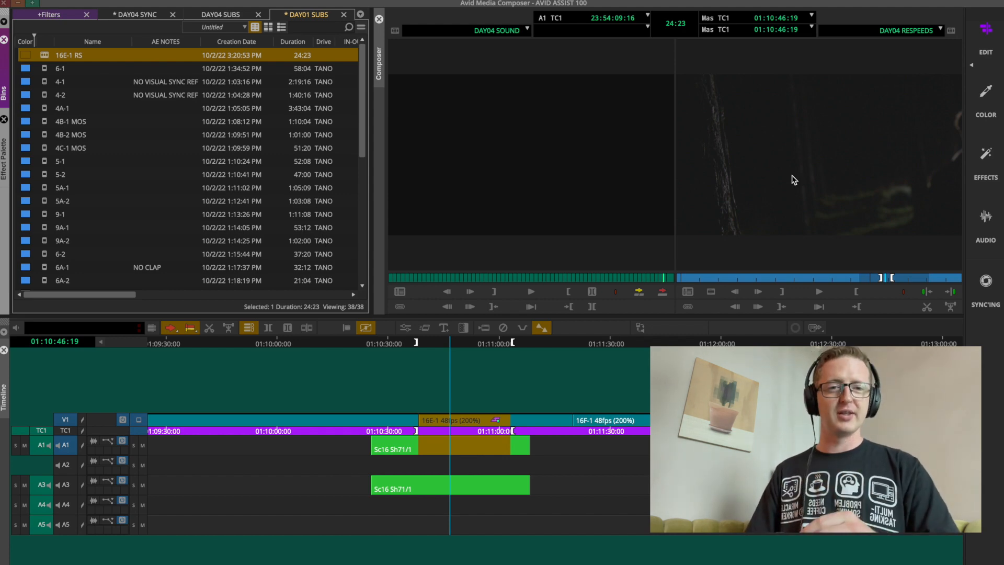
Park DAY04 SOUND at 23:58:18:12 in the Sc16 Sh72/1 waveform and return to the DAY04 RESPEEDS timeline
key("space")
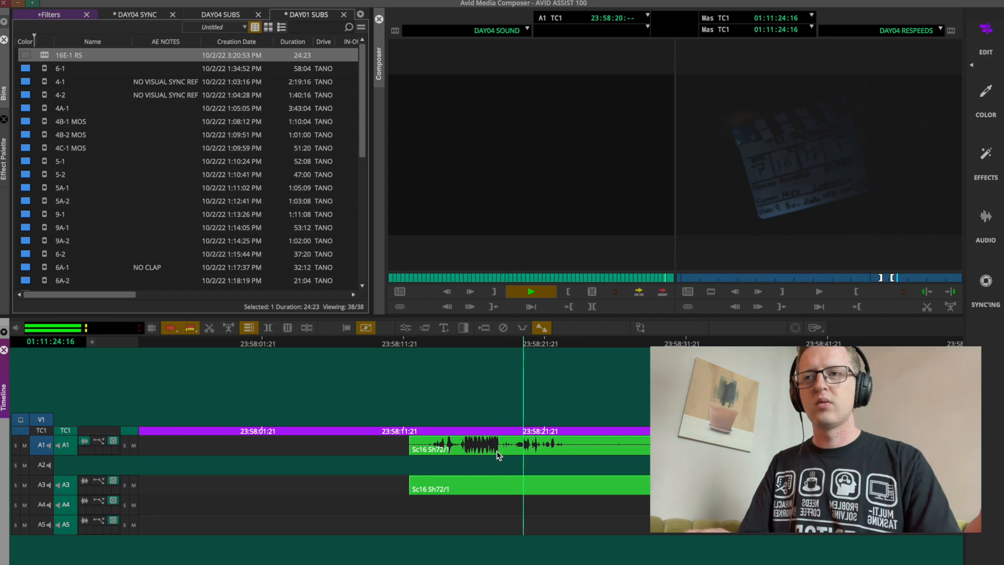
left_click(497, 454)
key("super+]")
key("super+]")
key("Escape")
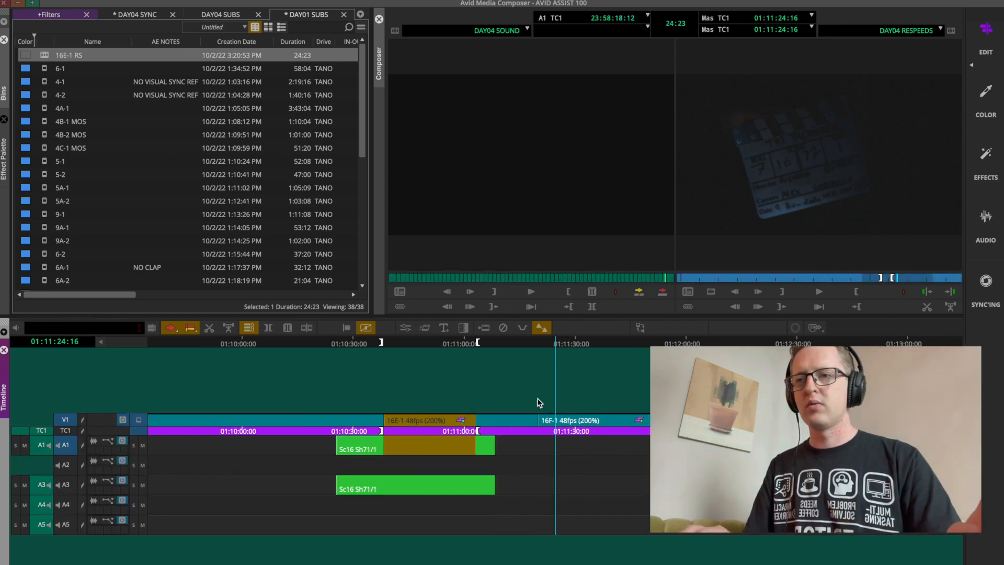
Mark from 01:11:24:16 to 01:11:57:20 and overwrite the Sc16 Sh72/1 sound onto A1 and A3 with V1 inactive
key("i")
left_click(678, 404)
key("o")
left_click(66, 419)
left_click_drag(65, 464, 71, 538)
left_click(663, 292)
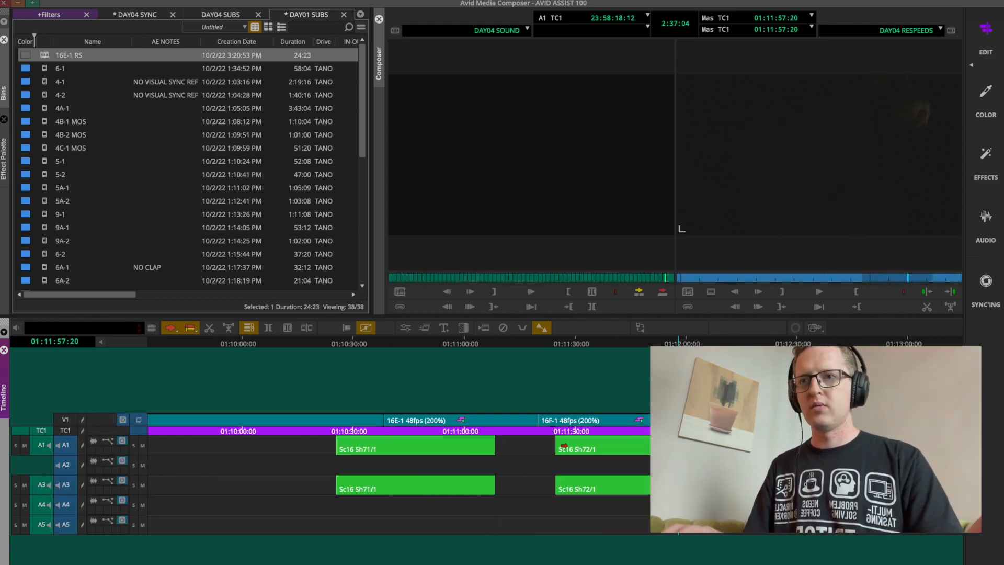
Extend the head of the Sc16 Sh72/1 sound to before 16F-1 and mark that take from its start to 01:11:53:10
left_click_drag(545, 400, 568, 491)
left_click_drag(555, 450, 532, 449)
left_click_drag(565, 383, 547, 351)
key("i")
left_click(654, 346)
key("o")
Save the marked V1 and A1 section as a subsequence named 16F-1 RS in DAY01 SUBS and save the bin
left_click(66, 419)
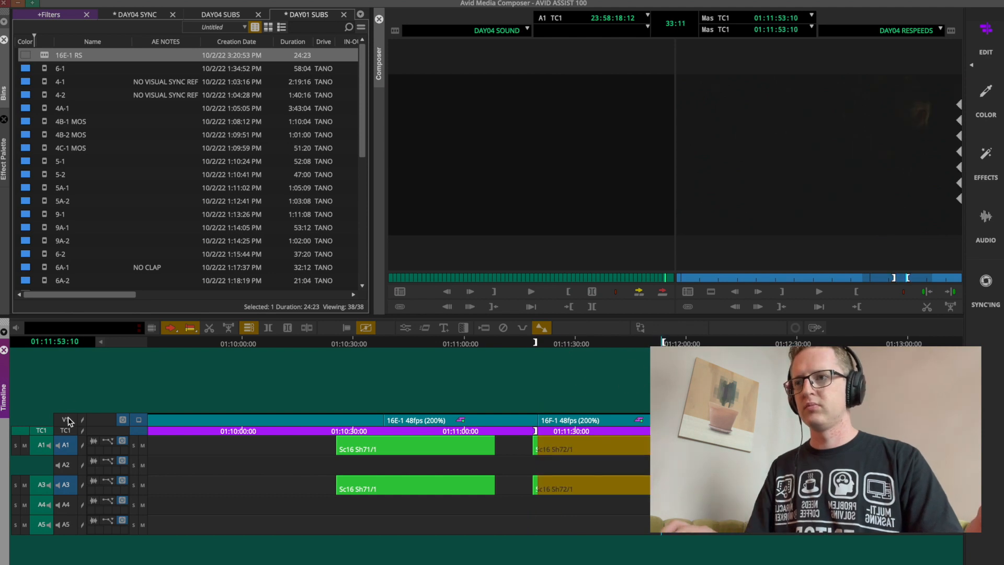
left_click(66, 484)
key("F9")
type("16F-1")
key("Return")
key("super+s")
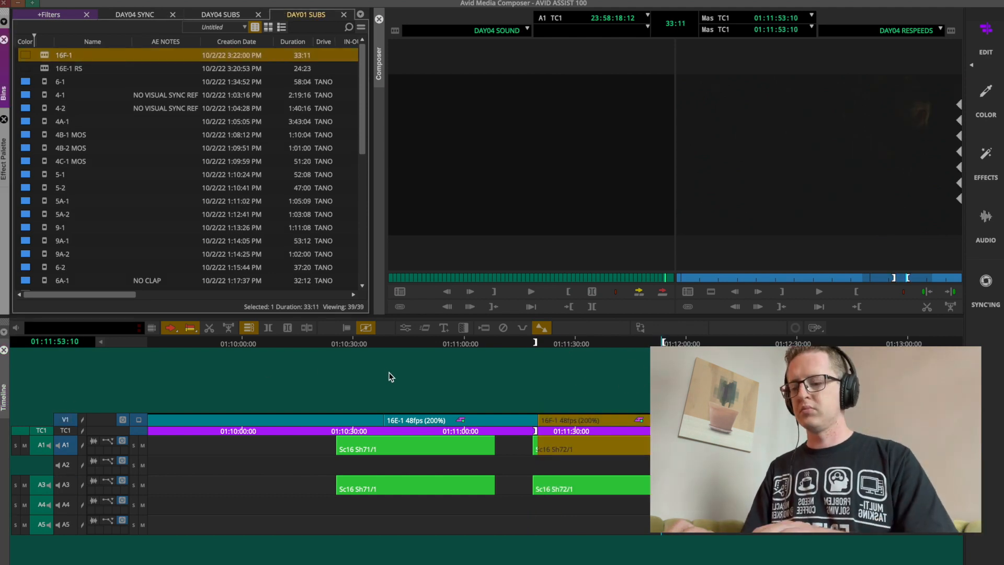
left_click(93, 55)
Park the DAY04 RESPEEDS playhead on the slate clap of 16F-2 48fps at 01:12:18:19
left_click(743, 341)
key("Right")
key("Right")
key("Right")
key("Right")
key("Right")
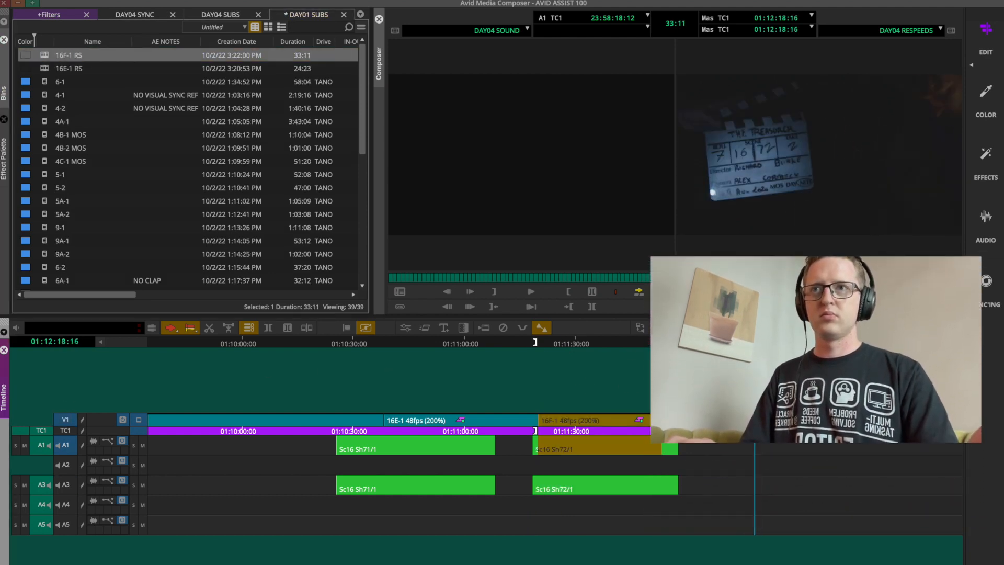
key("Left")
key("Left")
Find the Sc16 Sh72/2 clip in the DAY04 SOUND sequence and listen for its slate clap
left_click(531, 175)
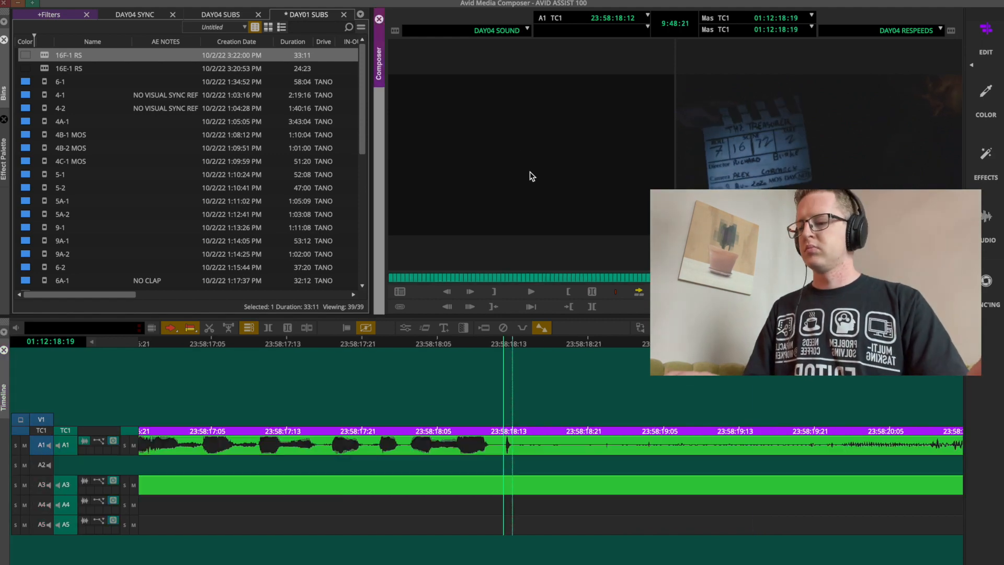
key("super+bracketleft")
key("super+bracketleft")
key("super+bracketleft")
key("super+bracketleft")
key("super+bracketleft")
key("super+bracketleft")
left_click(824, 451)
key("super+bracketright")
key("super+bracketright")
key("space")
key("space")
left_click(717, 458)
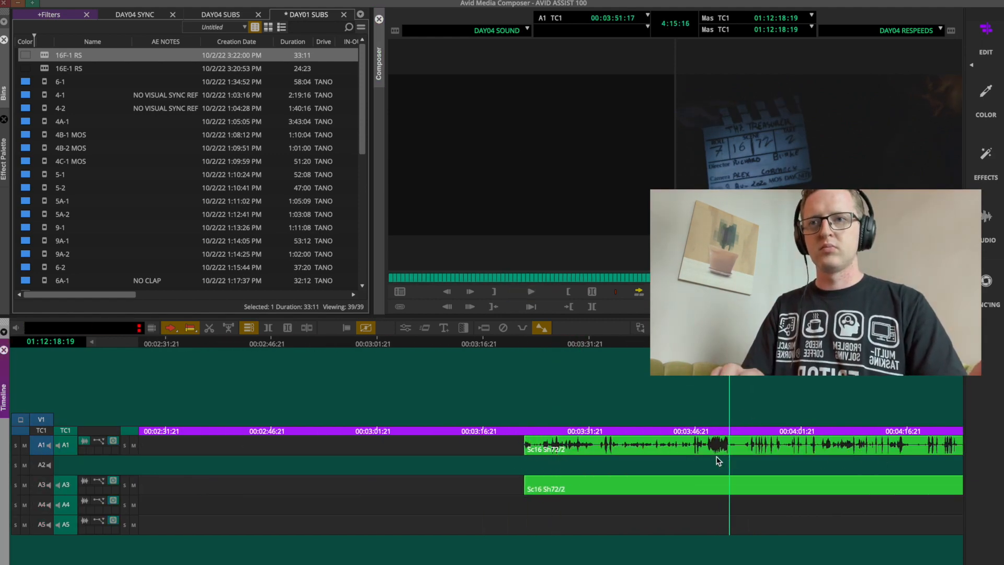
Mark an in point at 00:03:51:08 on the Sc16 Sh72/2 clap in DAY04 SOUND and return to DAY04 RESPEEDS
key("space")
key("space")
key("super+bracketright")
key("super+bracketright")
key("super+bracketright")
key("super+bracketright")
key("super+bracketright")
key("Left")
key("Left")
key("Right")
key("Right")
key("i")
key("Escape")
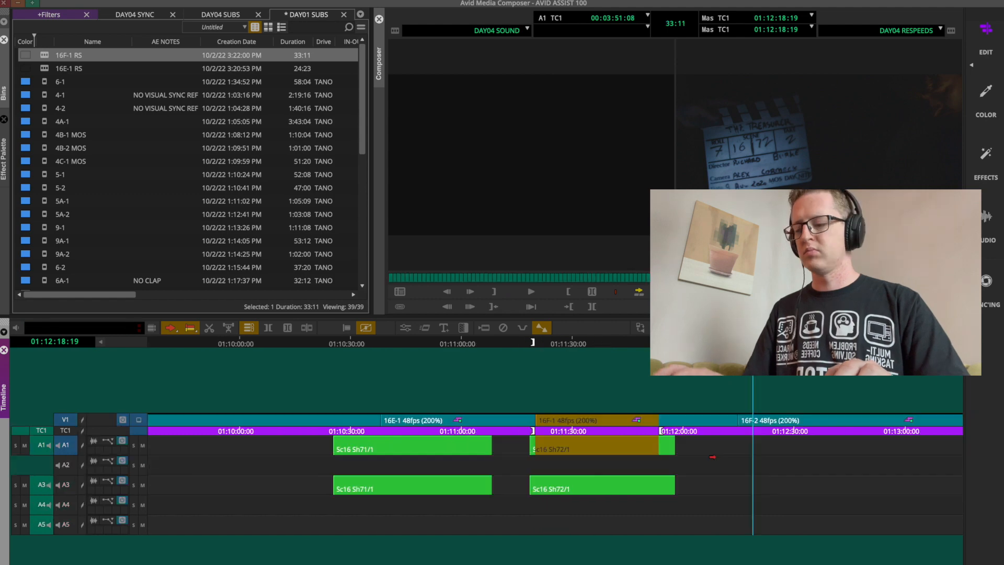
Mark from 01:12:18:19 to 01:13:15:04 and overwrite the Sc16 Sh72/2 sound onto A1 and A3 with V1 inactive
key("i")
key("super+bracketleft")
left_click(659, 392)
key("o")
left_click(72, 423)
key("b")
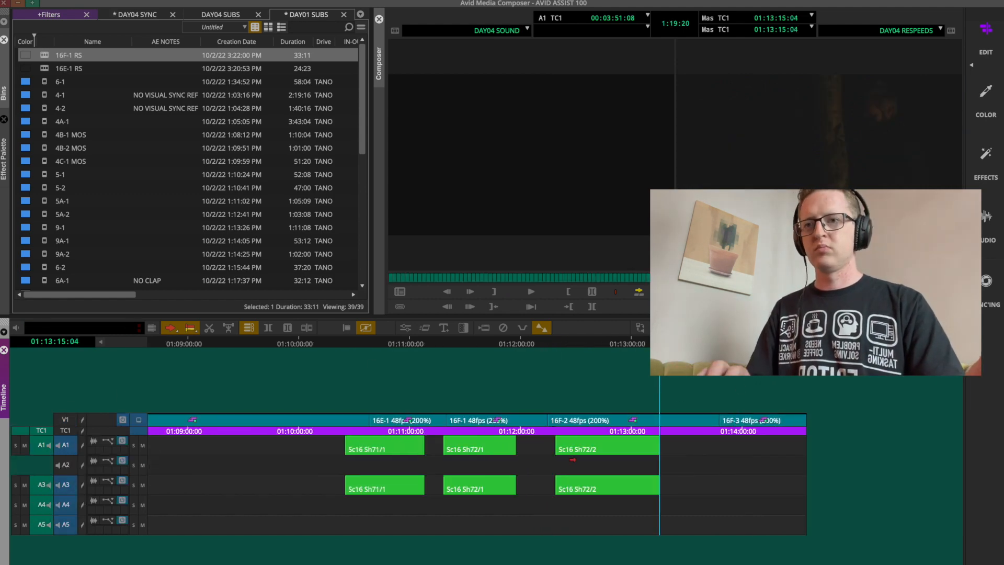
Extend the head of the Sc16 Sh72/2 sound back to the Sc16 Sh72/1 clip and mark 16F-2 from its start to 01:13:05:01
left_click_drag(578, 346, 641, 343)
key("space")
left_click(578, 345)
key("space")
key("a")
key("o")
key("o")
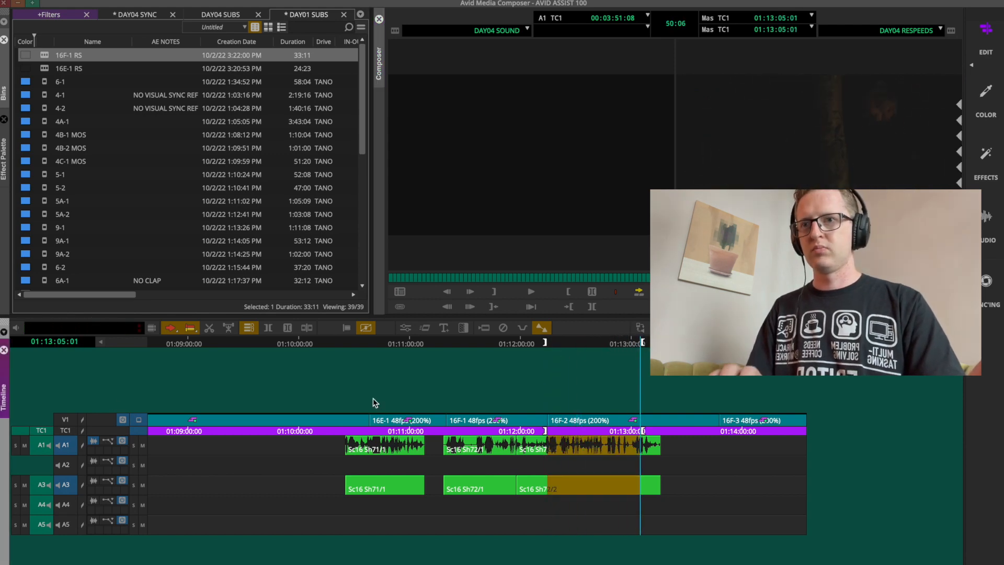
Save the marked 16F-2 picture and A1 sound as a subsequence named 16F-2 RS in DAY01 SUBS
left_click(66, 420)
left_click(67, 484)
key("F5")
type("16F-2 RS")
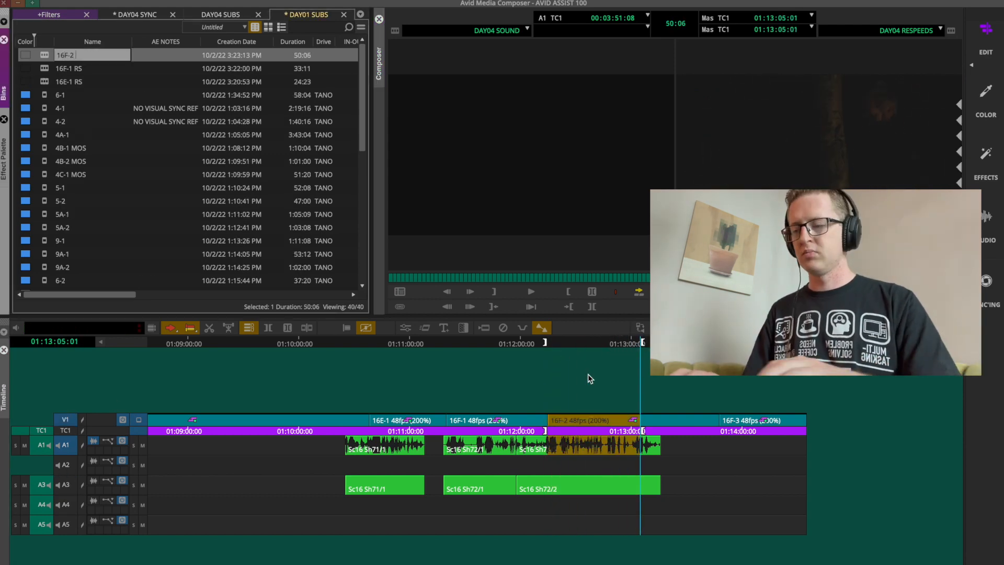
key("Return")
Park the DAY04 RESPEEDS playhead on the slate clap of 16F-3 48fps at 01:13:51:12
left_click(778, 405, "super")
key("h")
key("l")
key("l")
key("l")
key("l")
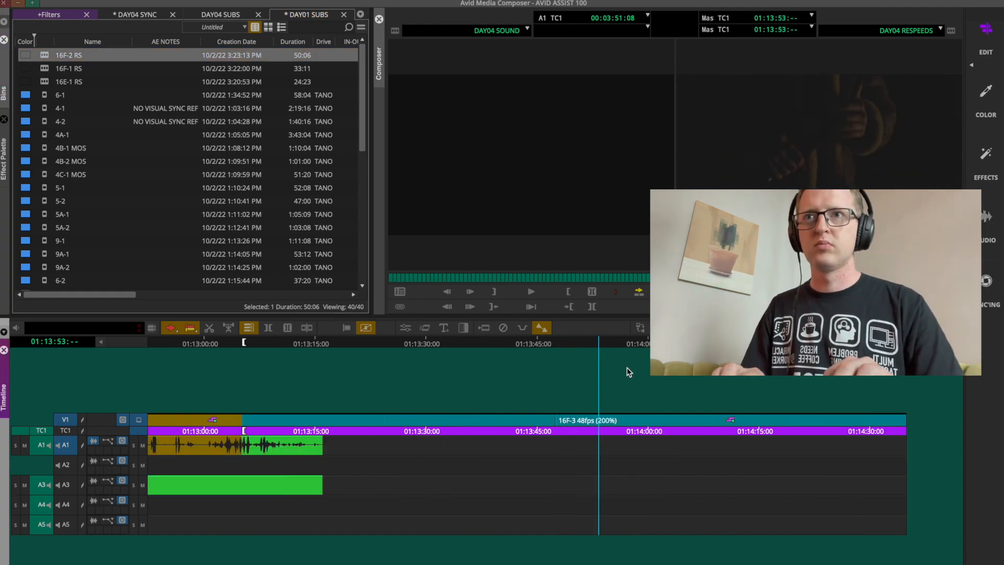
key("j")
key("j")
key("j")
key("l")
key("j")
key("k")
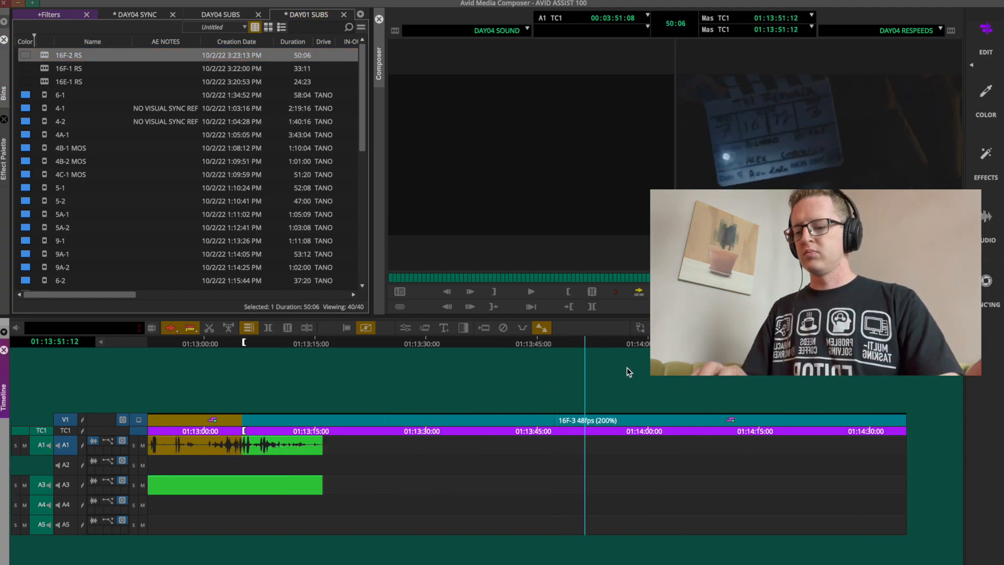
Bring up the DAY04 SOUND sequence in the timeline and move to the Sc16 Sh72/3 clip
key("g")
left_click(640, 328)
key("h")
key("Up")
left_click(747, 456)
key("Down")
key("Down")
key("Down")
key("Down")
key("Down")
key("Down")
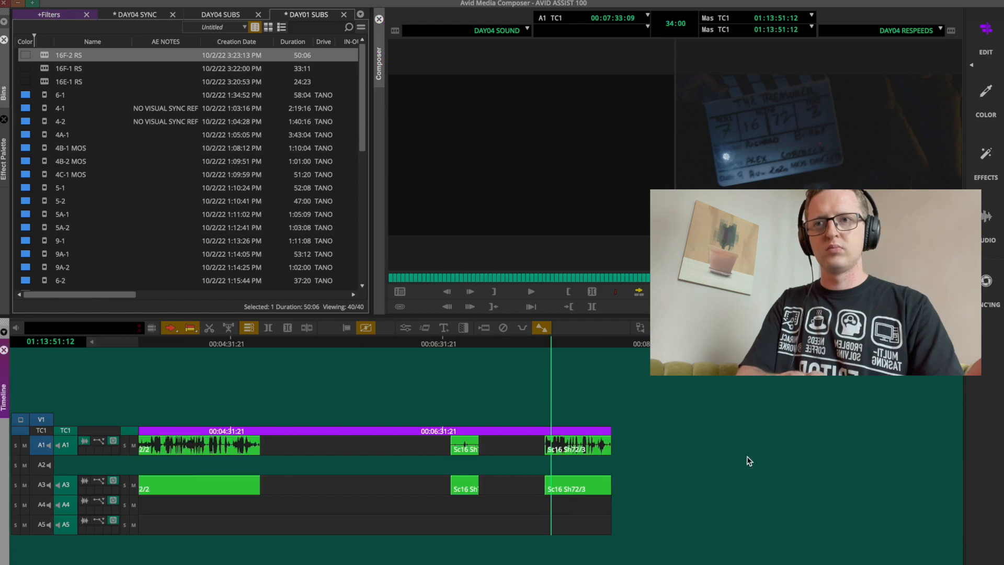
Park the DAY04 SOUND playhead on the Sc16 Sh72/3 slate clap at 00:07:40:07 and return to the DAY04 RESPEEDS timeline
key("Up")
left_click(708, 456)
key("l")
key("k")
key("Left")
key("Left")
key("Right")
left_click(640, 327)
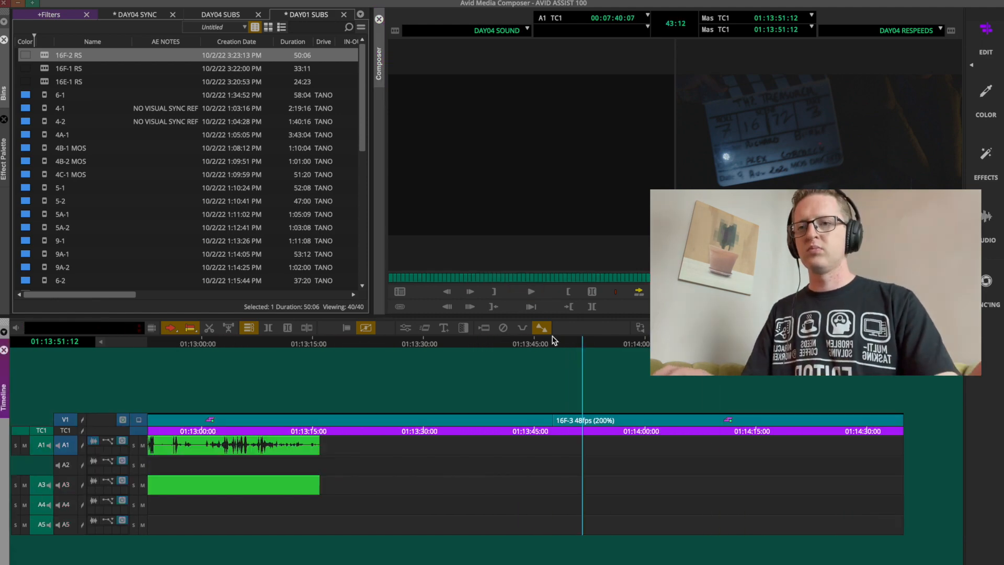
Mark from 01:13:51:12 to 01:14:09:15 and overwrite the Sc16 Sh72/3 sound onto A1 and A3
left_click_drag(67, 483, 74, 538)
key("i")
left_click(797, 454)
key("o")
key("b")
left_click(501, 311)
left_click(717, 455)
key("o")
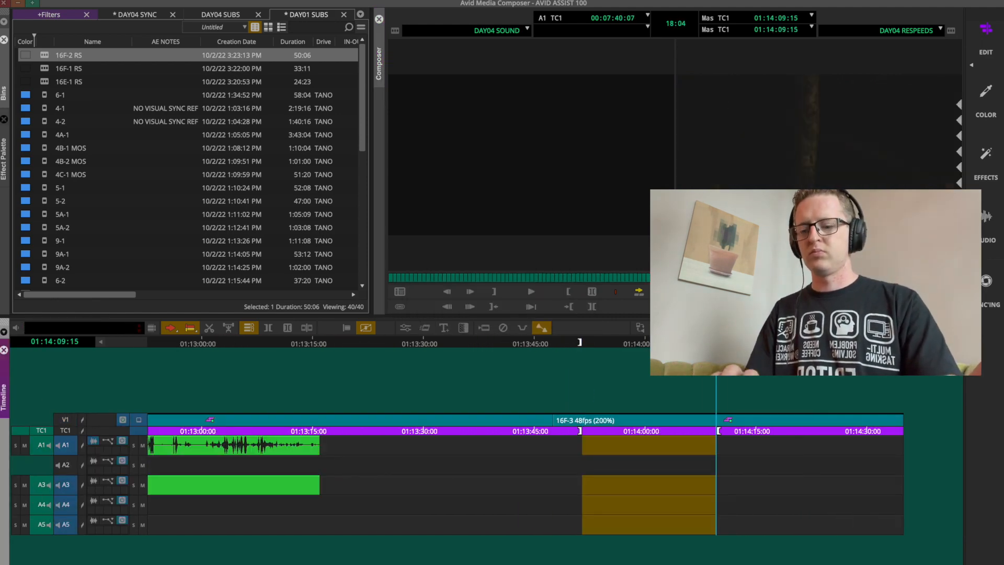
key("b")
Extend both ends of the Sc16 Sh72/3 sound and mark 16F-3 from its start to 01:14:13:19
left_click_drag(583, 445, 503, 445)
left_click_drag(716, 445, 950, 433)
left_click(553, 390, "super")
key("i")
left_click(699, 389)
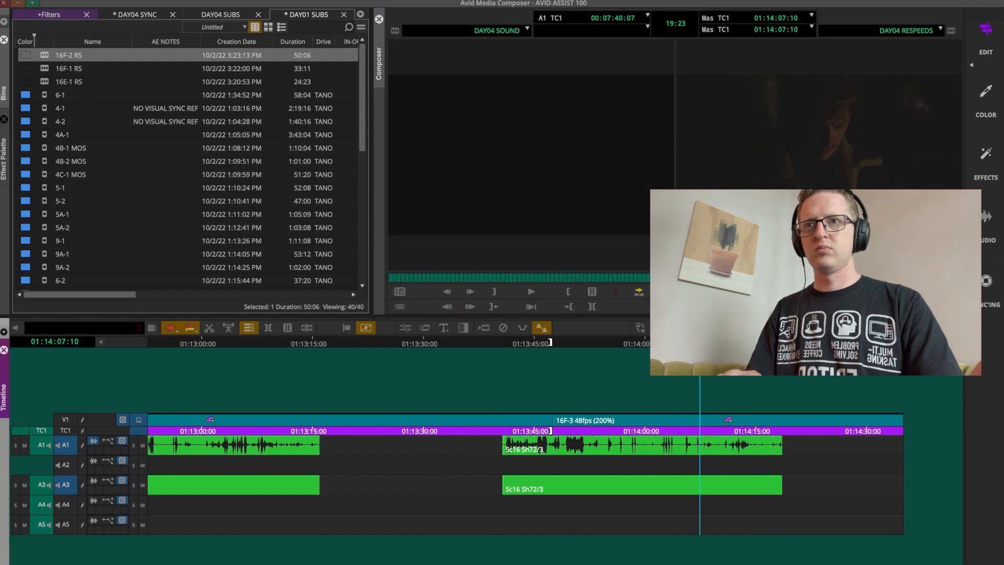
left_click(747, 389)
key("o")
Save the marked 16F-3 picture and A1 sound as a subsequence named 16F-3 RS in DAY01 SUBS
left_click(66, 419)
left_click(65, 485)
key("F5")
type("16F-3 RS")
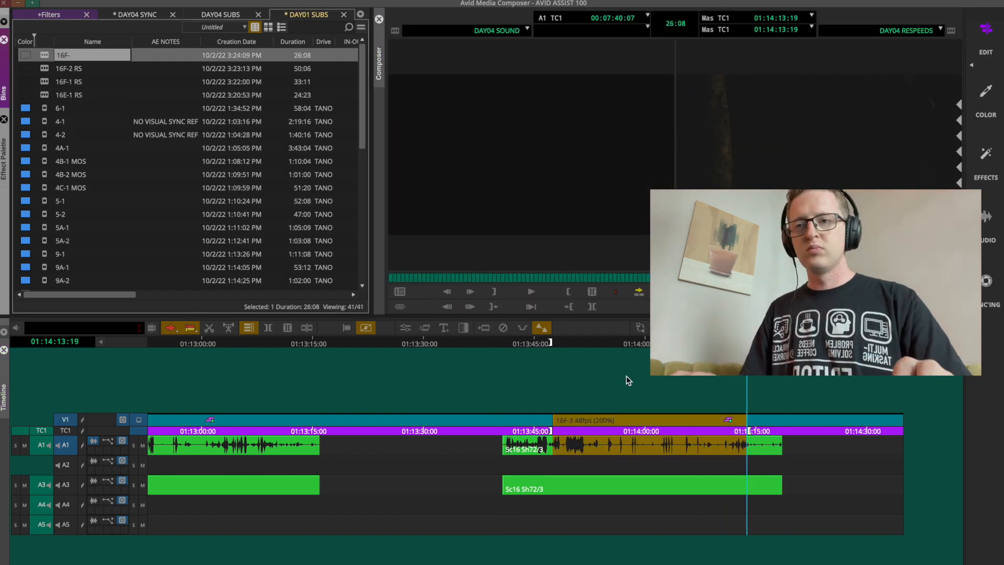
key("Return")
Park the DAY04 RESPEEDS playhead on 16B-1 48fps with A1 inactive, and select the four RS subsequences in DAY01 SUBS
key("super+slash")
left_click(158, 389)
left_click(67, 448)
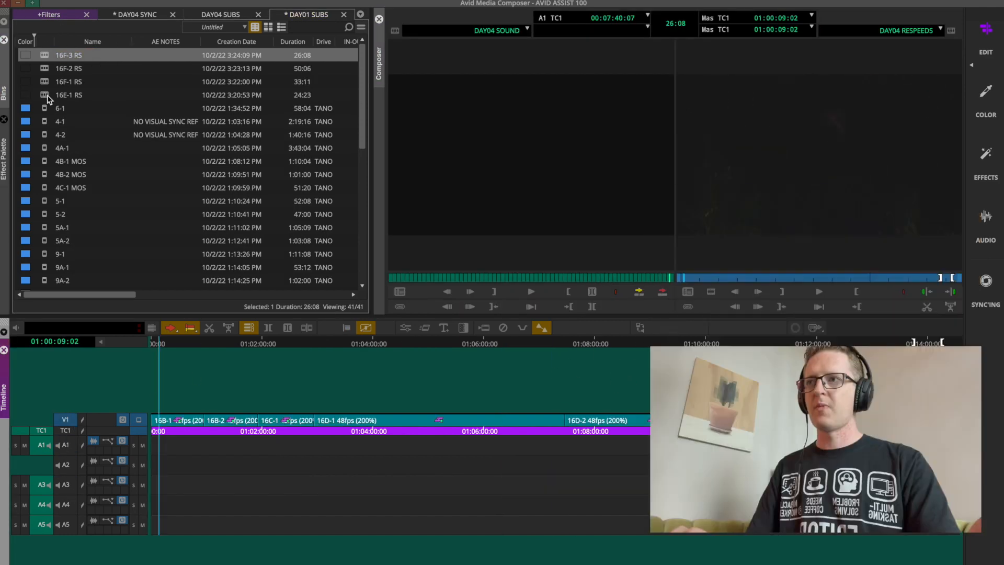
left_click(46, 96)
left_click(43, 56, "shift")
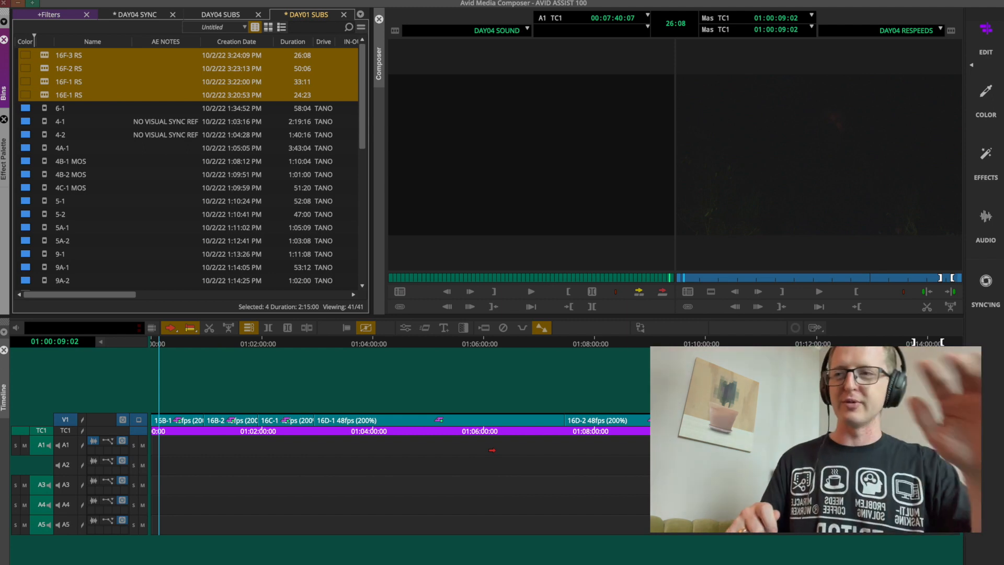
Mark the whole 16B-1 48fps clip and save its picture as a subsequence named 16B-1 RS MOS
left_click(199, 387)
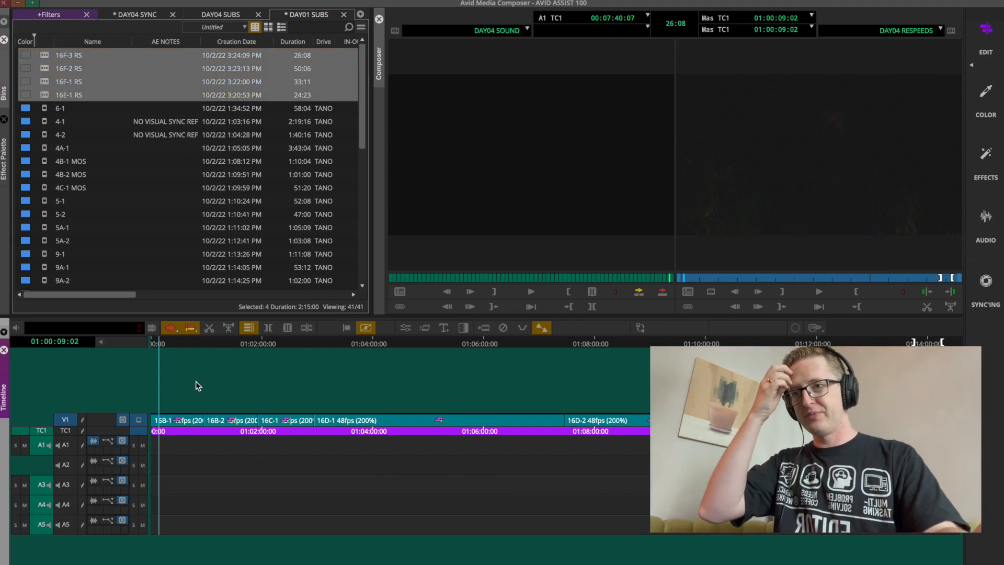
key("ctrl+]")
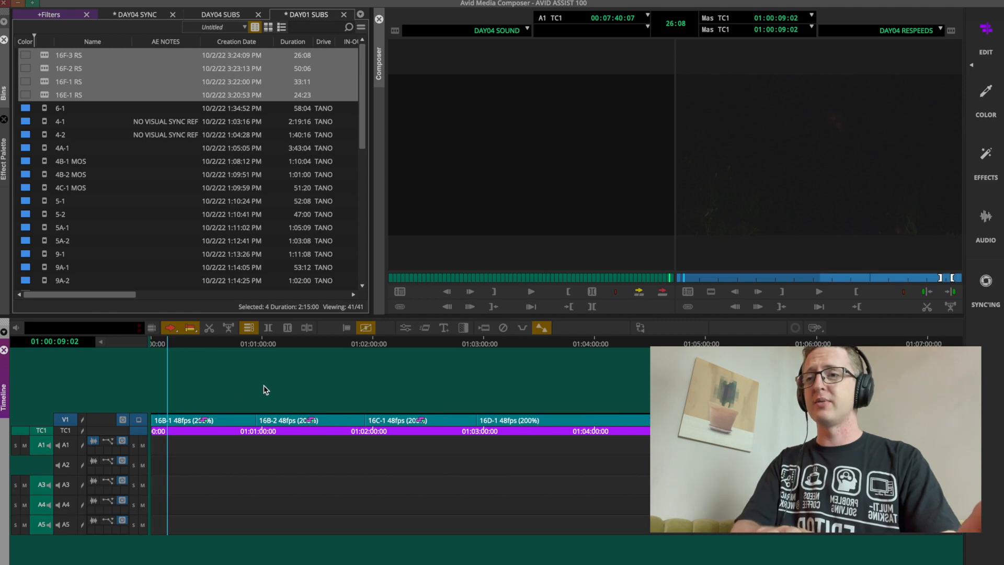
key("t")
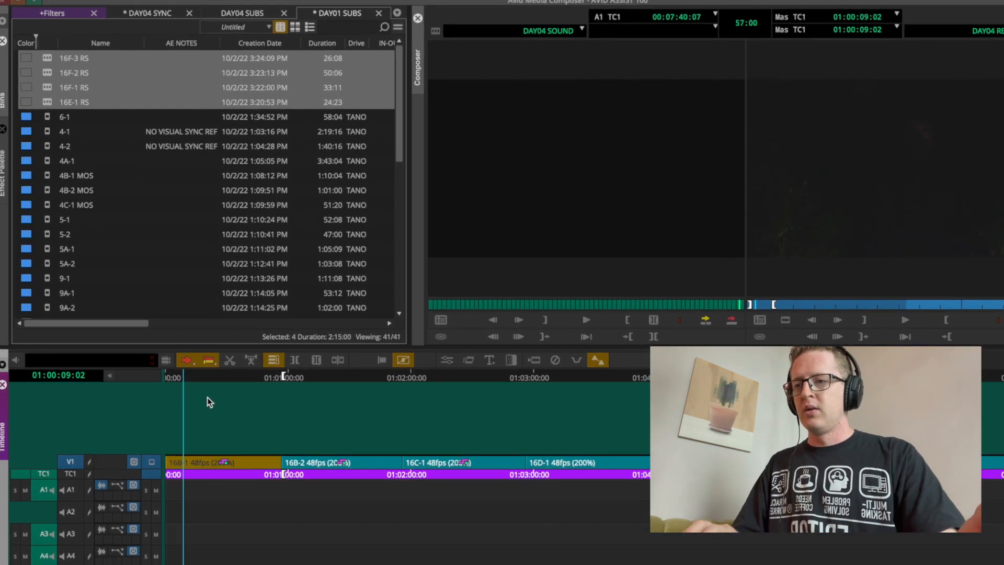
key("F5")
type("16B-1 R")
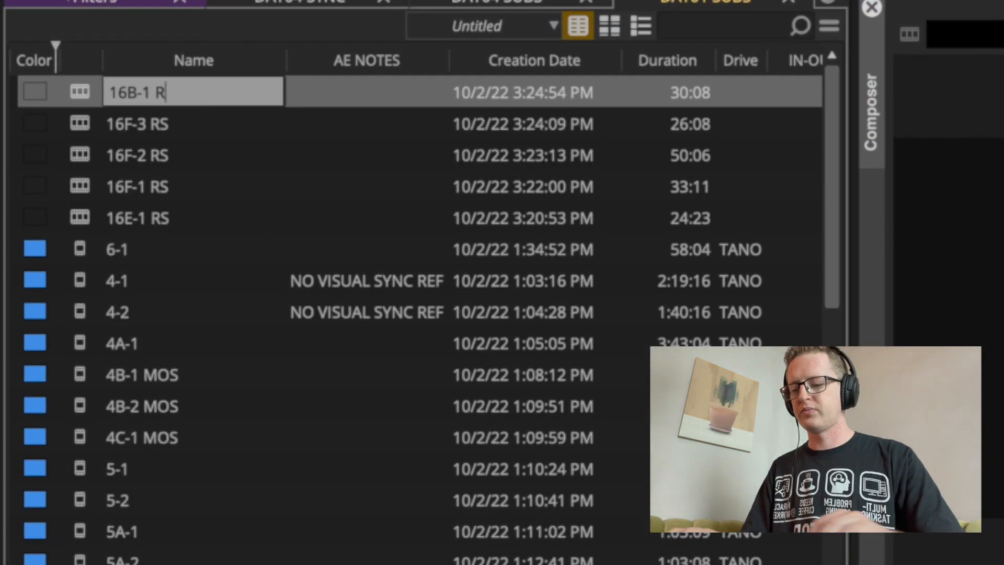
type("S MOS")
key("Return")
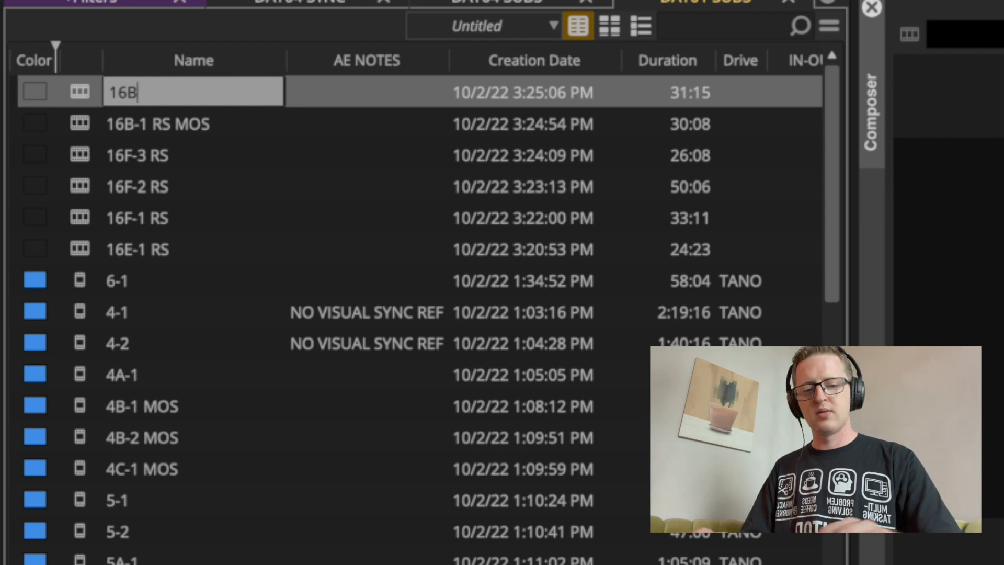
Save 16B-2, 16C-1 and 16D-1 as picture-only subsequences named 16B-2 RS MOS, 16C-1 RS MOS and 16D-1 RS MOS
type("-2 RS MOS")
key("Return")
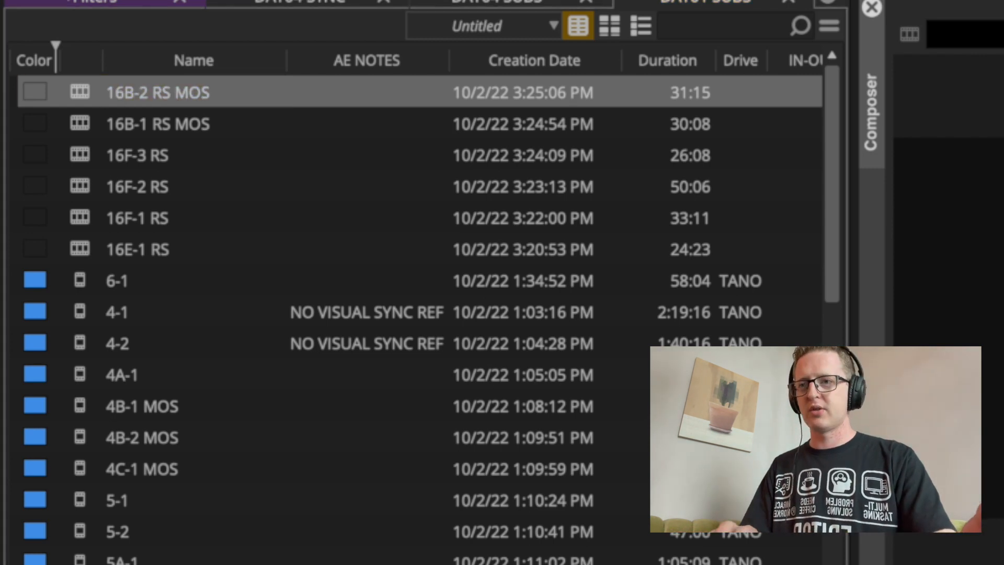
type("16C-1 RS MOS")
key("Return")
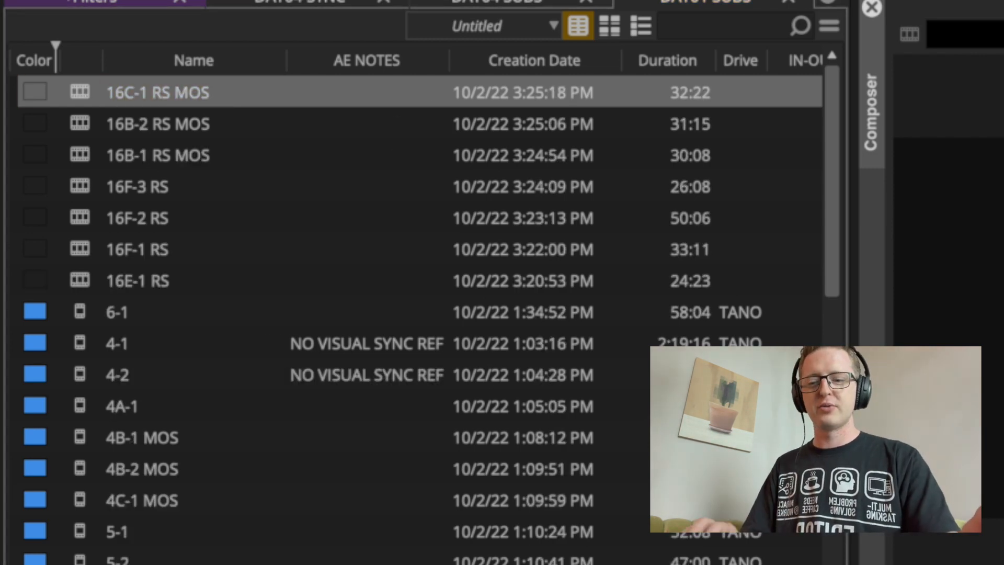
type("16D-1 RS MOS")
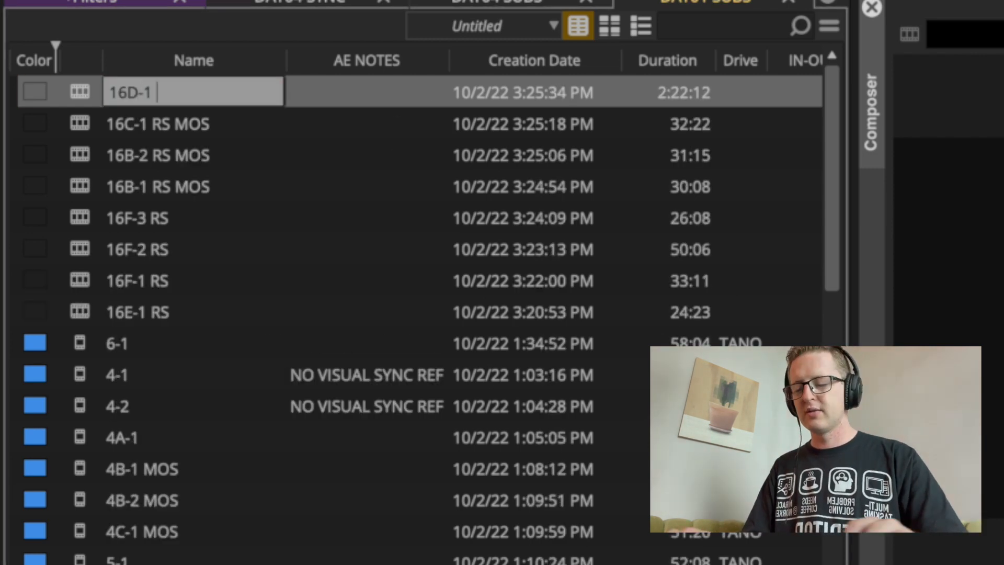
key("Return")
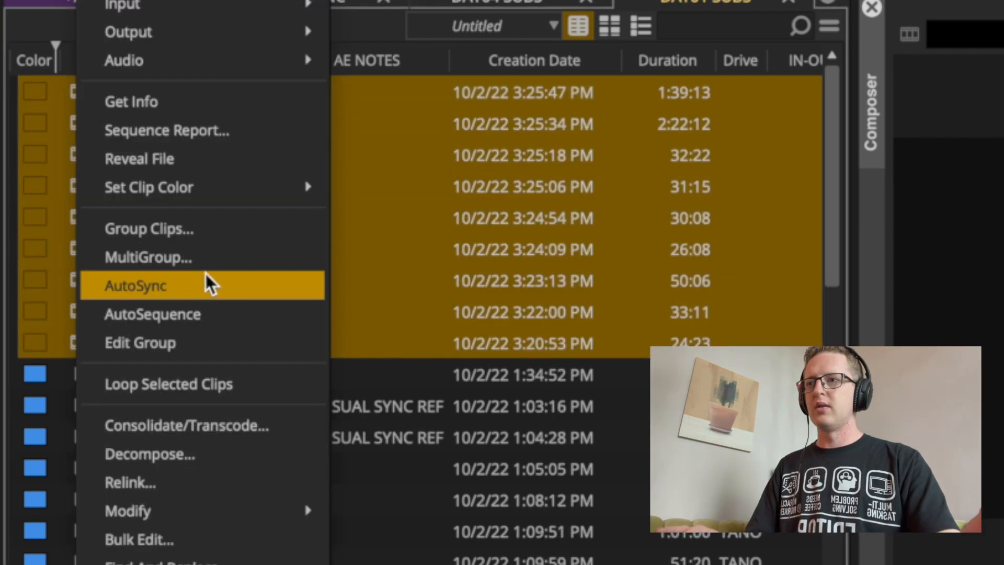
AutoSync all nine RS subsequences from 16E-1 RS to 16D-2 RS MOS in the DAY01 SUBS bin
left_click(60, 327)
left_click(90, 333)
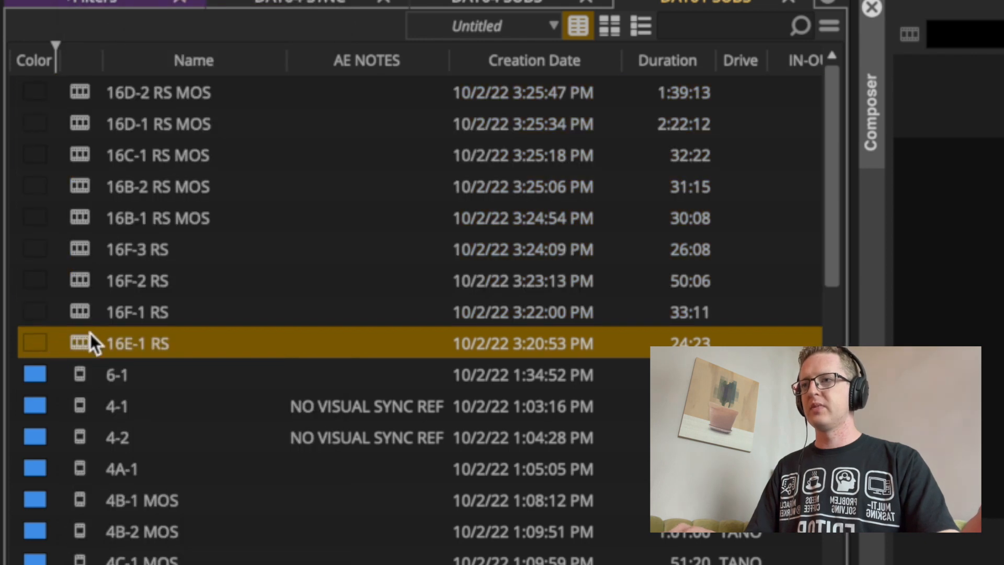
left_click(94, 99, "shift")
right_click(85, 195)
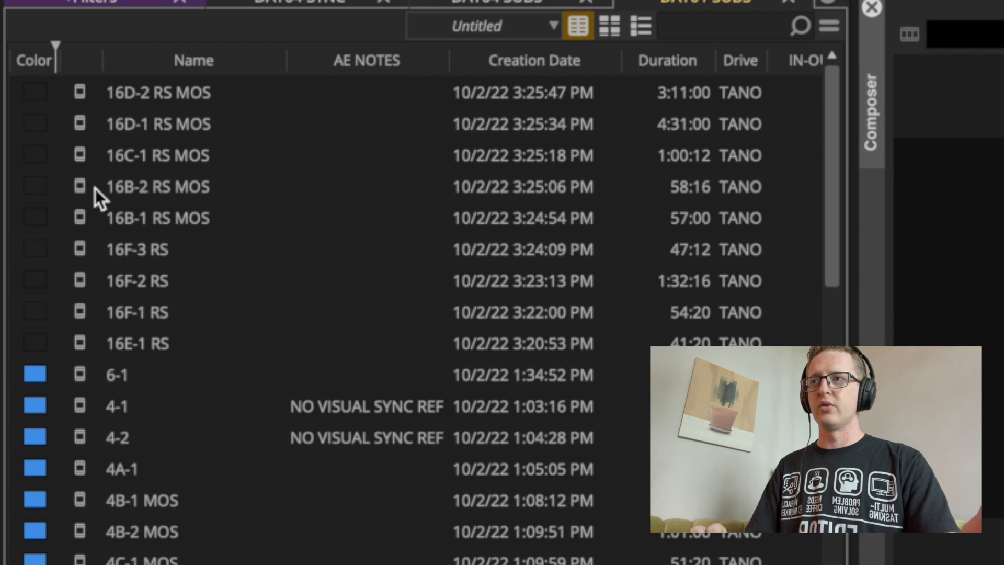
left_click(77, 219)
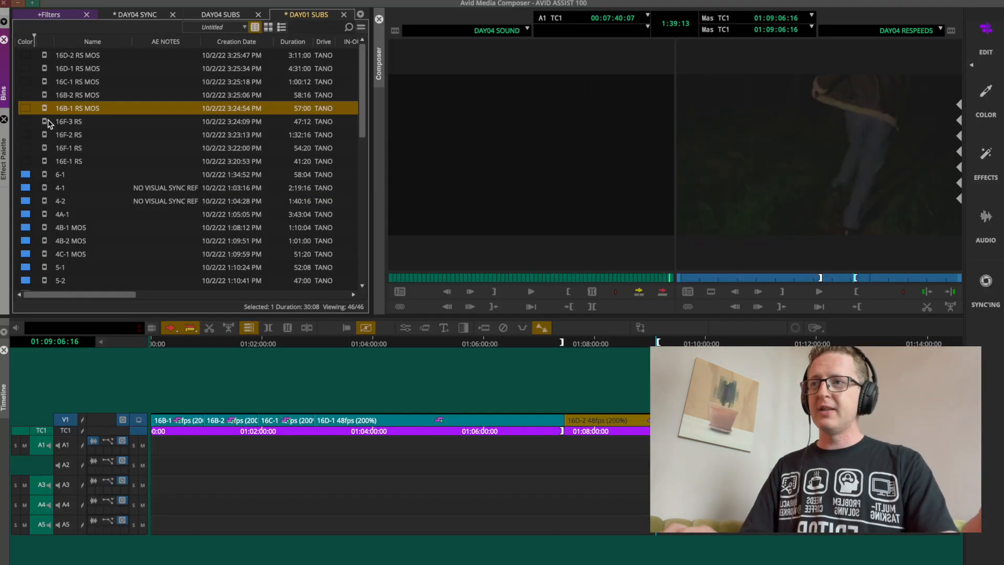
Load the 16F-3 RS subclip as the source and play parts of it to check its sync
double_click(86, 248)
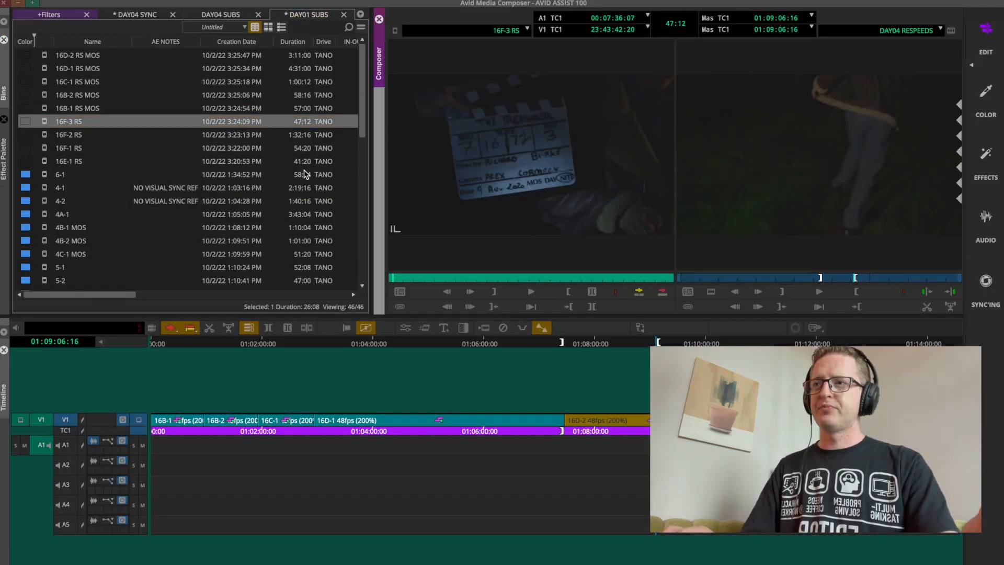
left_click(444, 277)
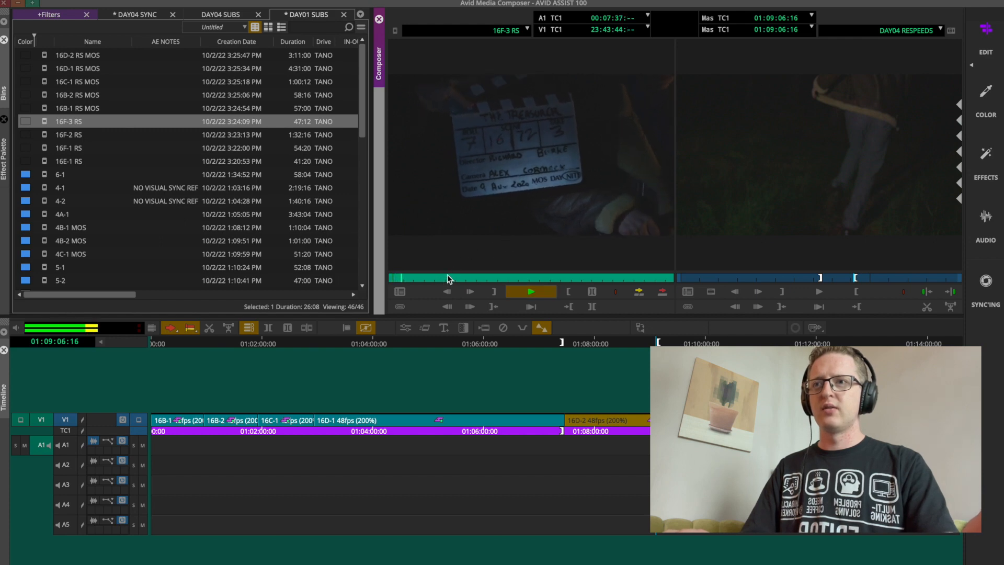
left_click_drag(444, 277, 498, 275)
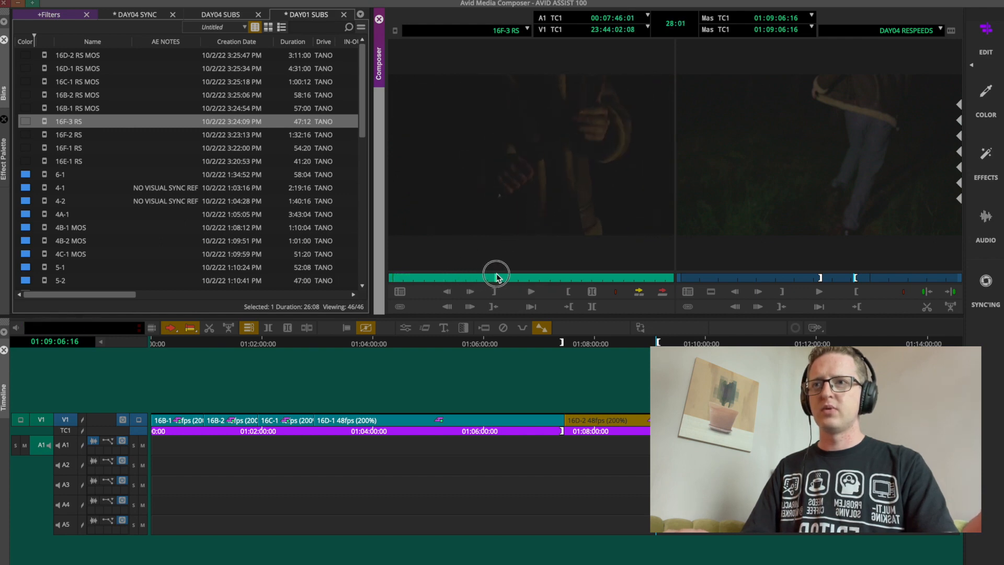
key("space")
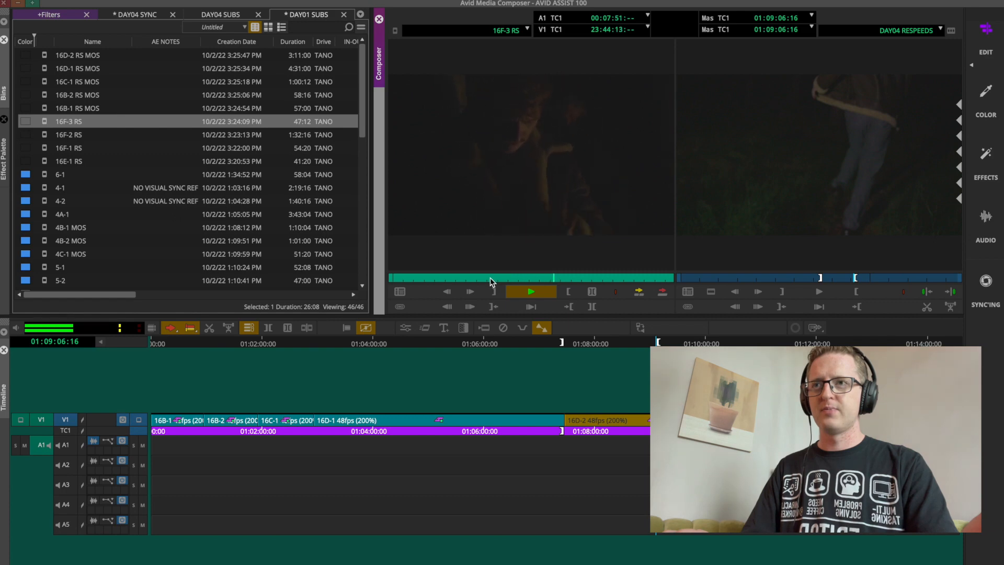
key("space")
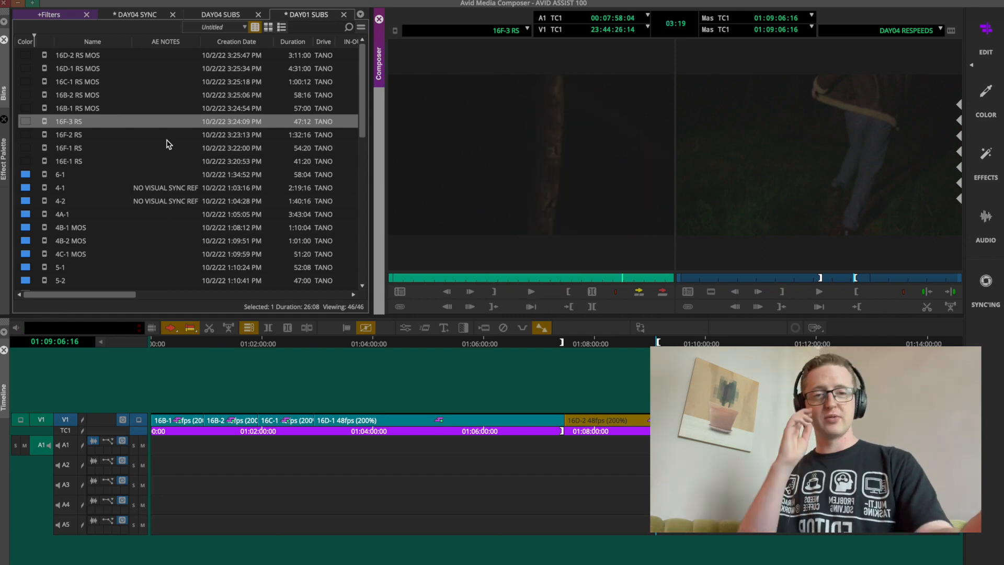
left_click(38, 133)
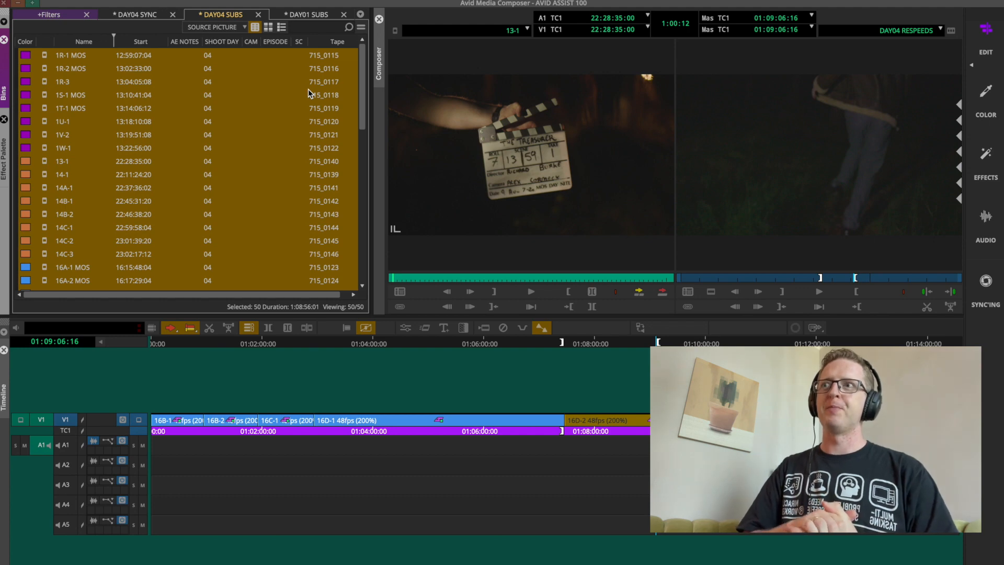
Load subclip 13-1 from DAY04 SUBS as the source and play around its middle to check picture and sound
left_click(45, 65)
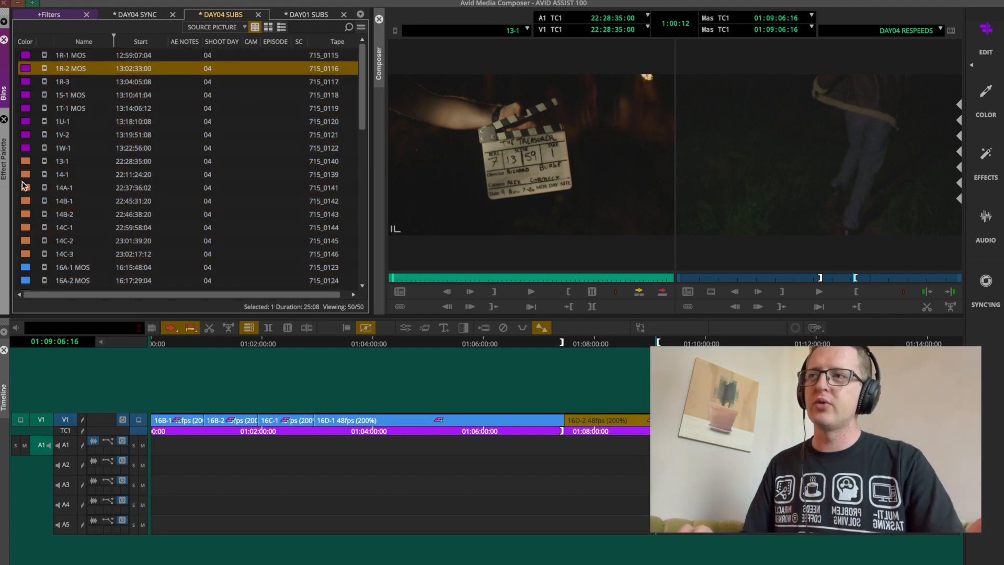
double_click(45, 162)
left_click_drag(413, 276, 484, 277)
key("space")
left_click(511, 278)
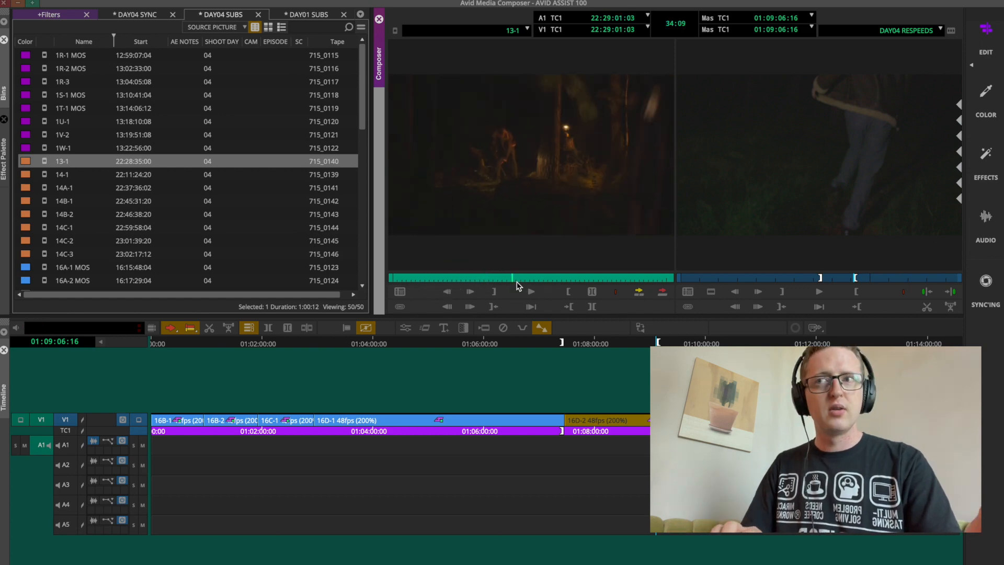
key("space")
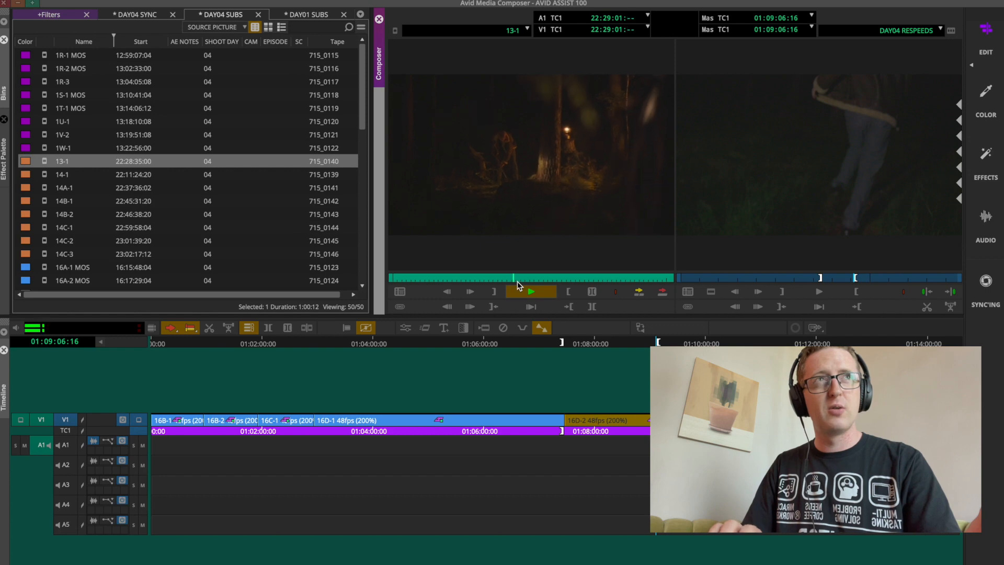
key("space")
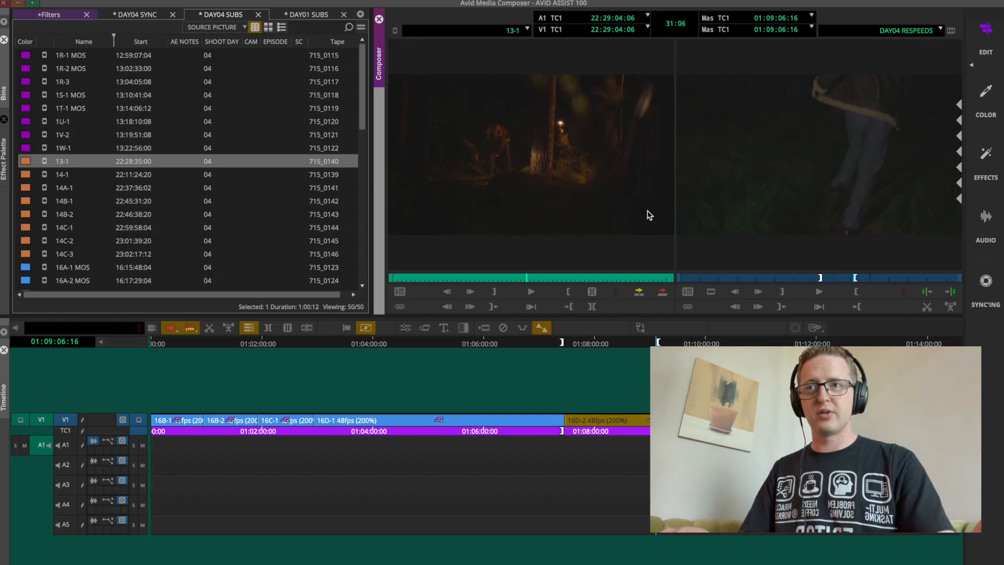
Map the cyan Add Marker command to F and the yellow one to D in the MC English (United States) keyboard settings
key("shift+super+equal")
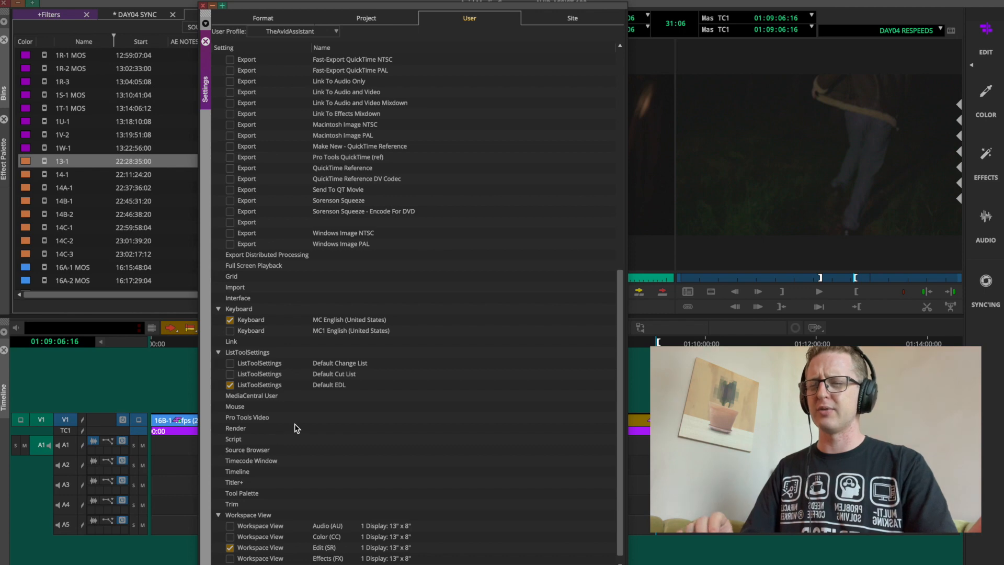
key("k")
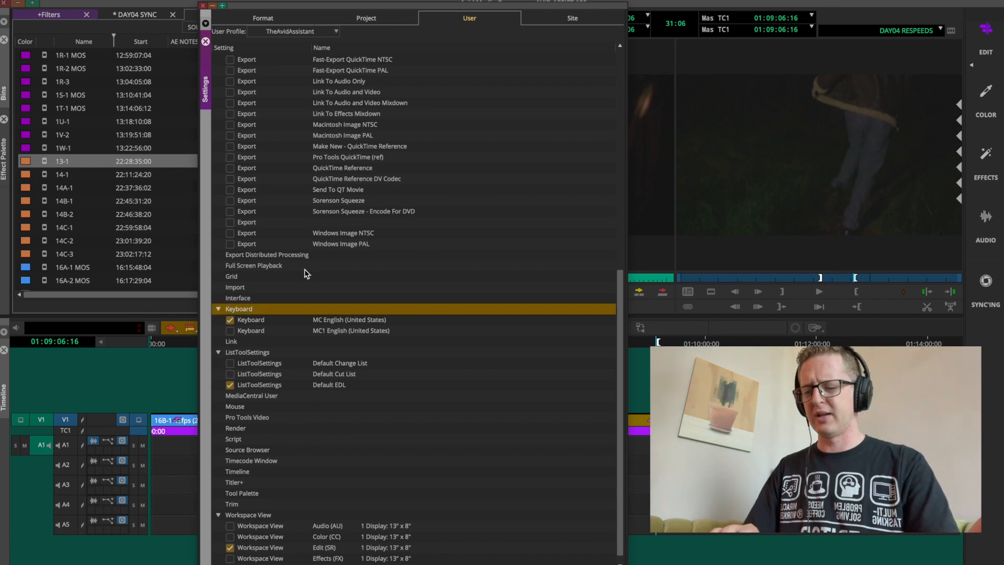
double_click(266, 321)
key("ctrl+3")
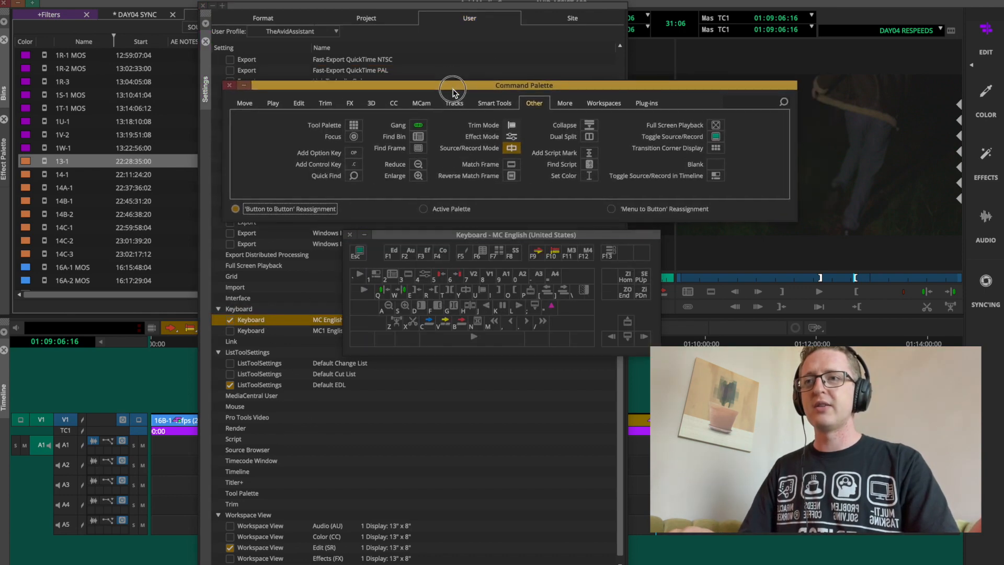
left_click(505, 112)
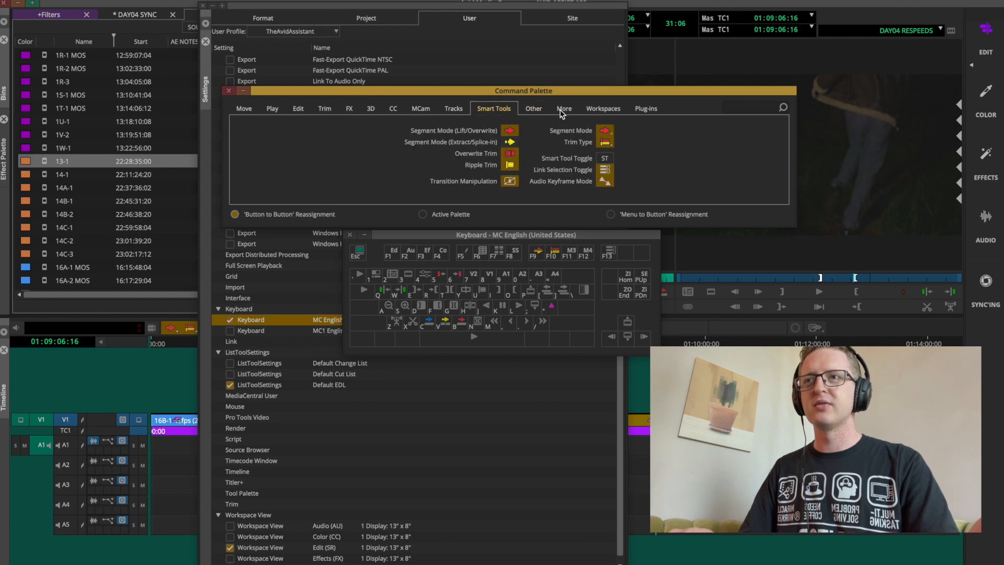
left_click(570, 113)
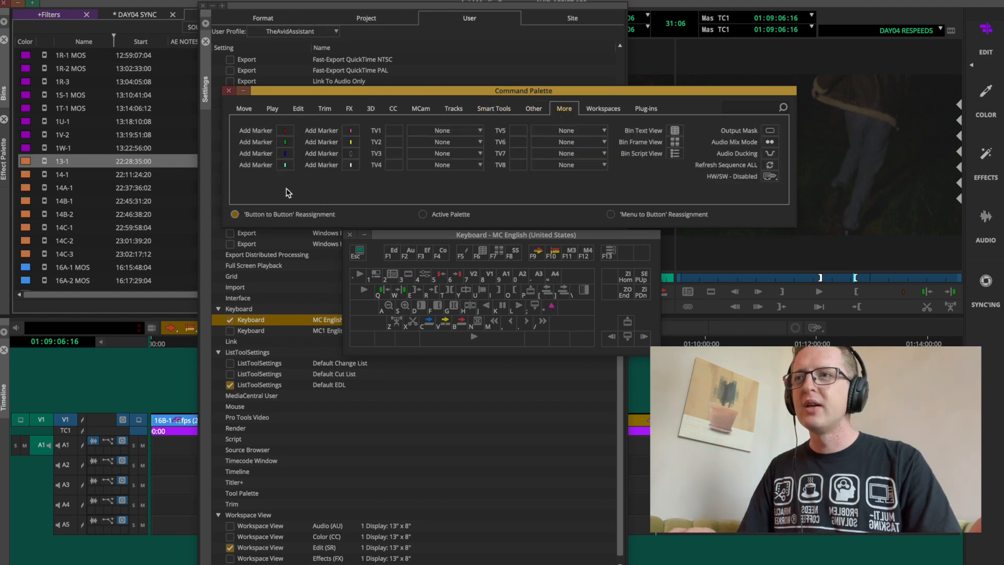
mouse_move(285, 165)
left_mouse_down()
mouse_move(458, 324)
mouse_move(436, 308)
left_mouse_up()
left_click_drag(349, 145, 422, 301)
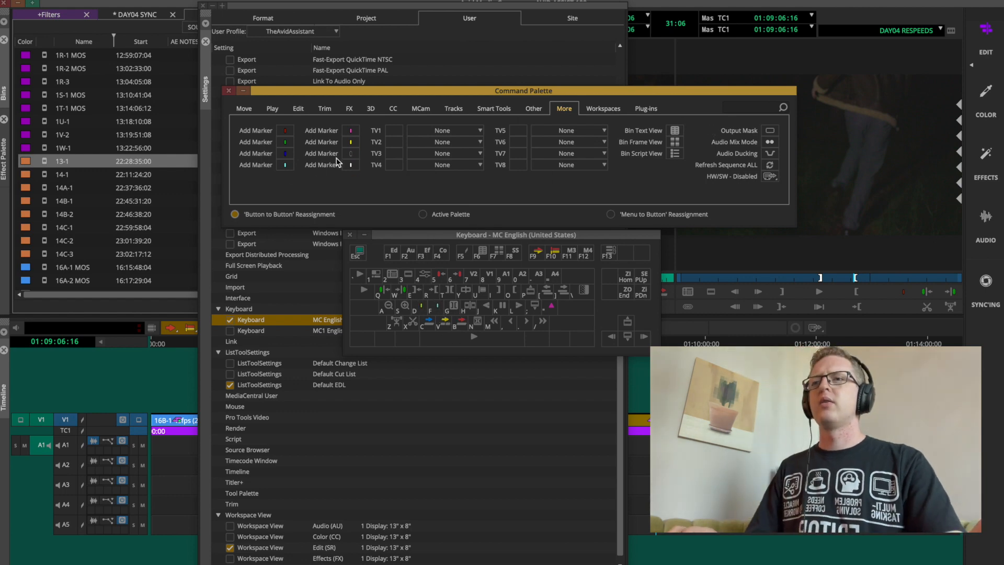
Finish the marker shortcut mapping by closing the Command Palette and the settings windows
key("shift")
left_click_drag(285, 153, 434, 266)
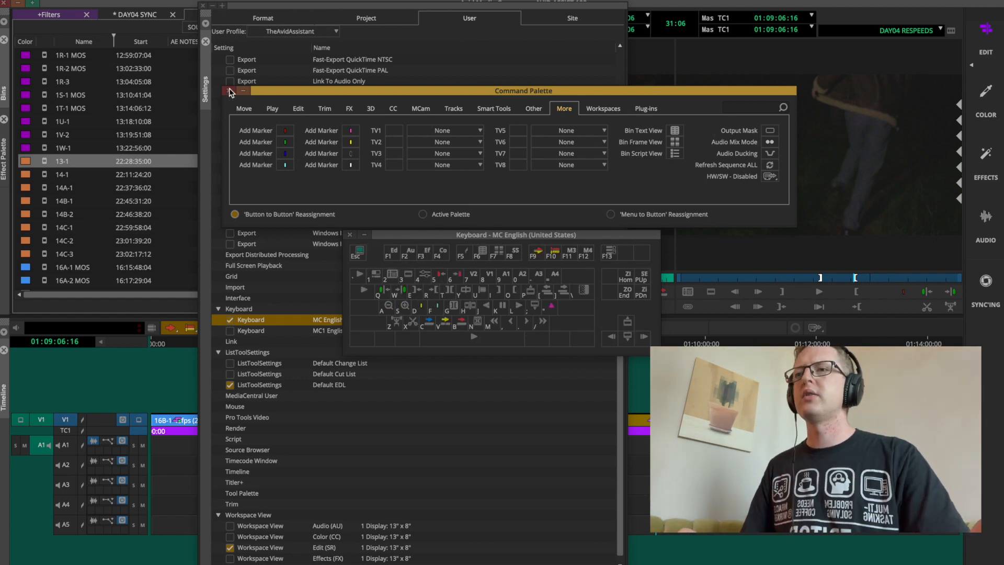
left_click(228, 91)
left_click(203, 6)
Add a cyan marker on V1 of 13-1 at 22:29:04:06 and disable the Edit Marker dialog when adding
key("f")
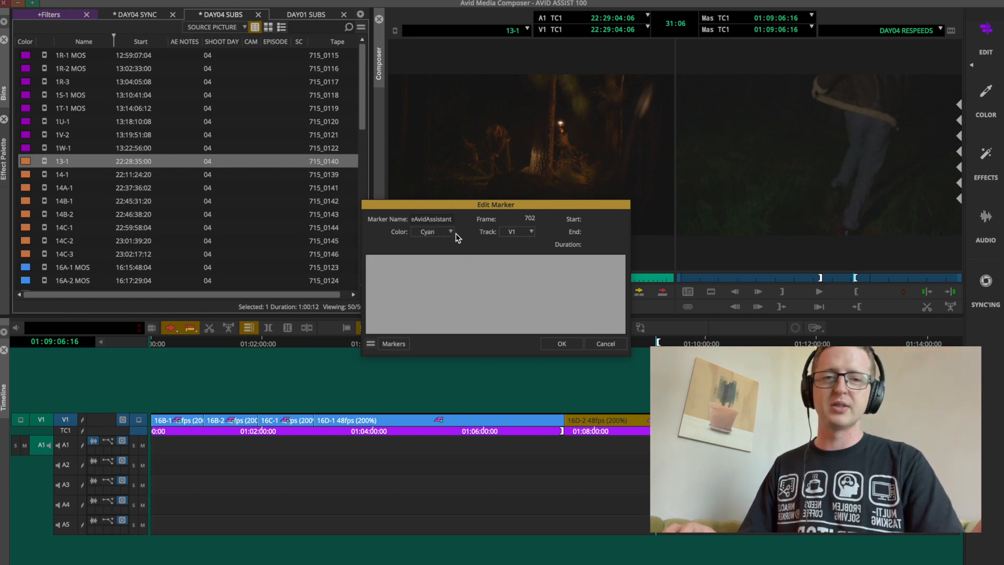
left_click(370, 343)
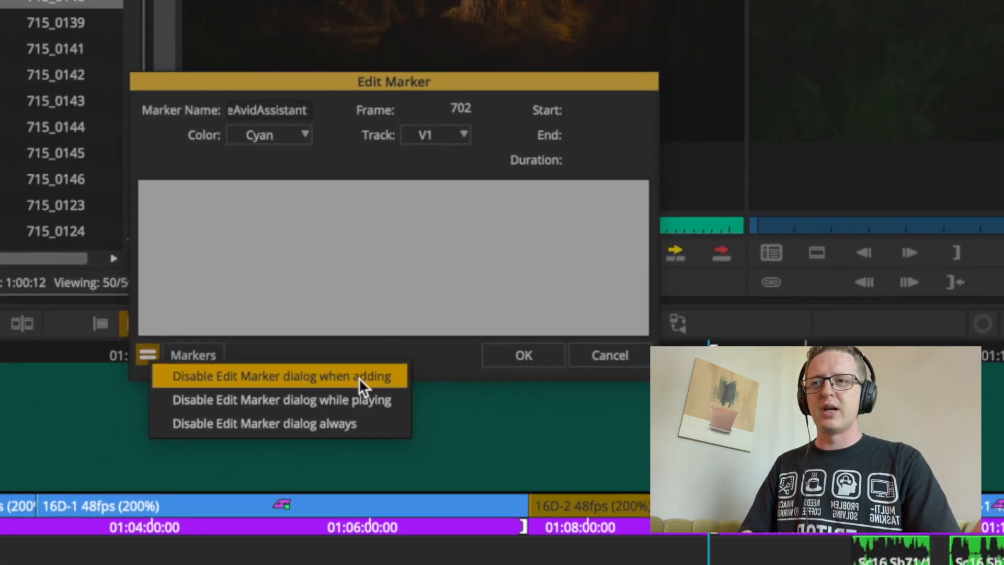
left_click(312, 389)
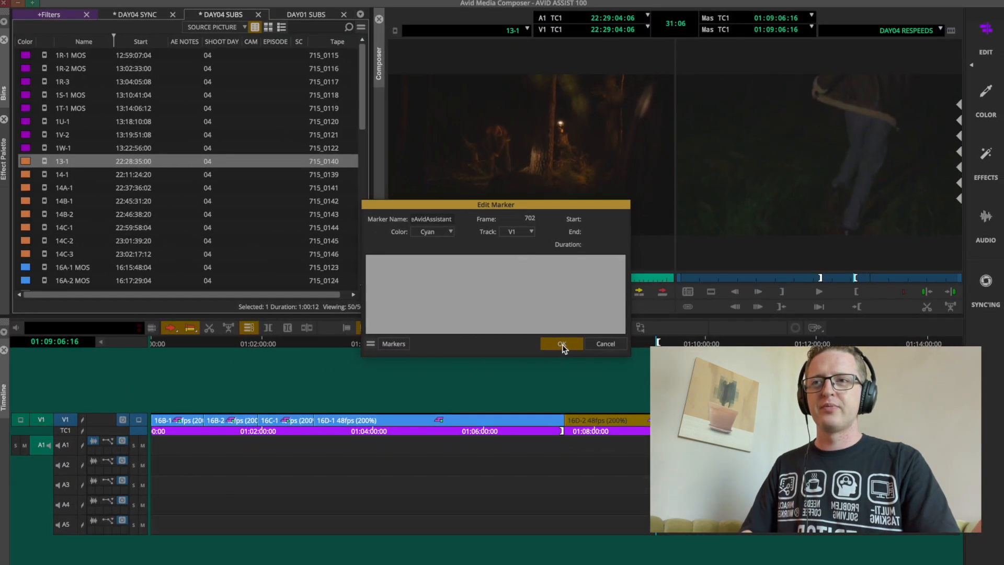
left_click(562, 346)
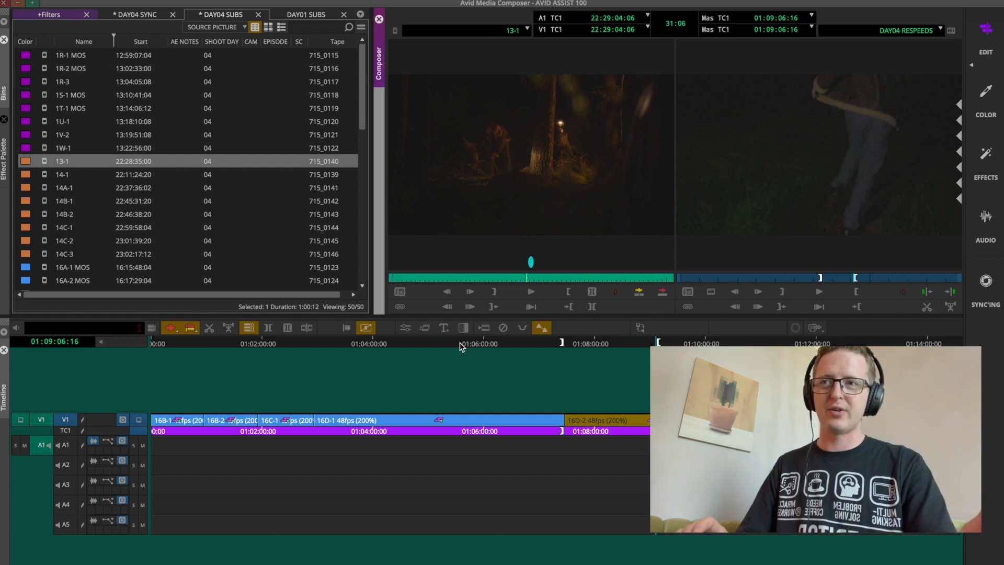
Check the new marker in 13-1 by opening its details without changes, scrubbing ahead, and returning to the marker
key("F3")
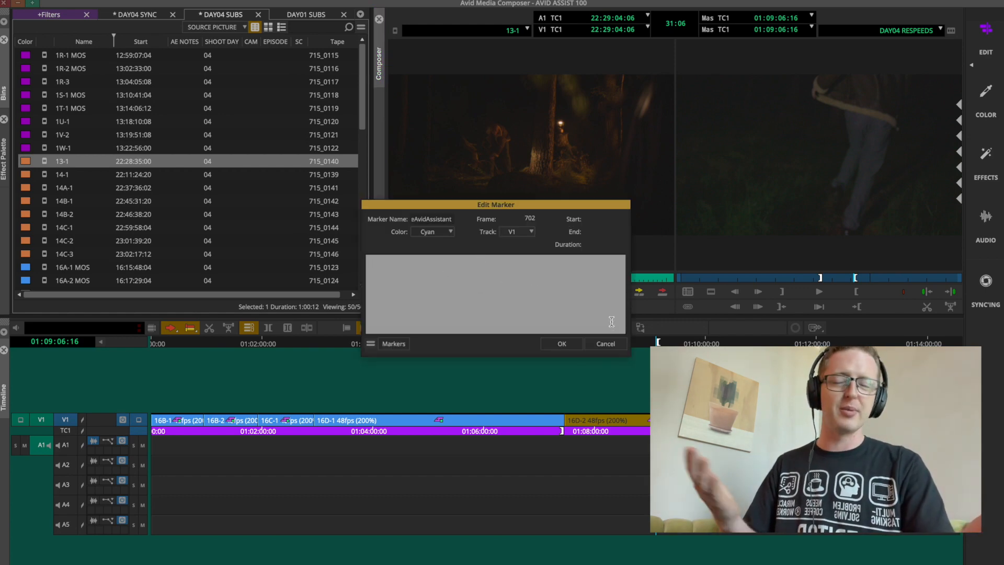
left_click(605, 344)
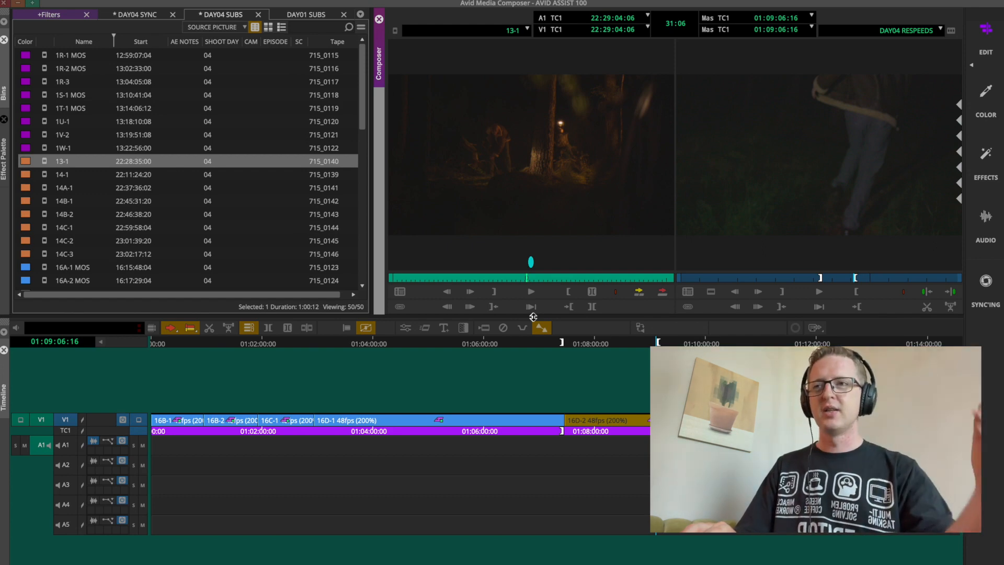
left_click_drag(535, 278, 579, 284)
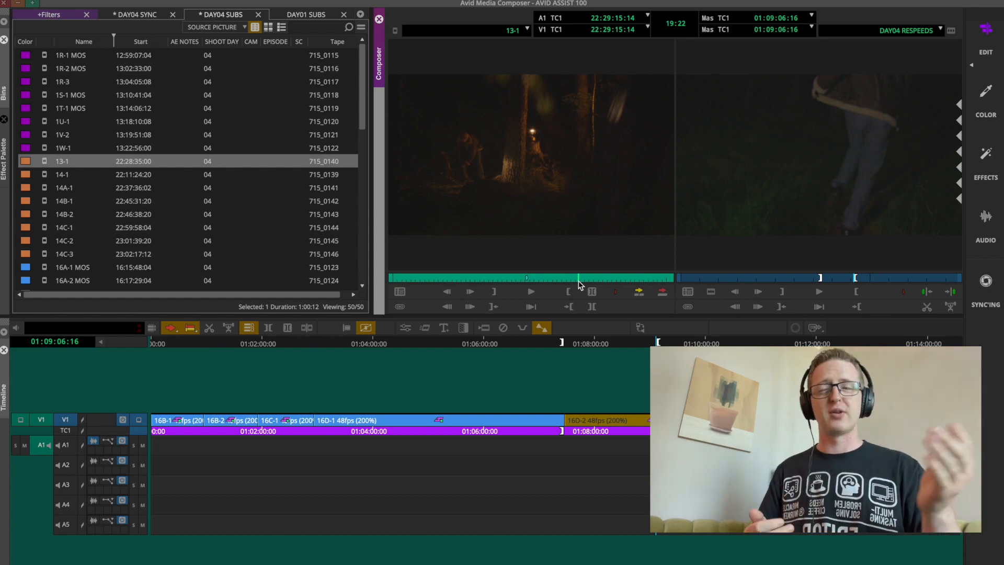
left_click(576, 219)
key("a")
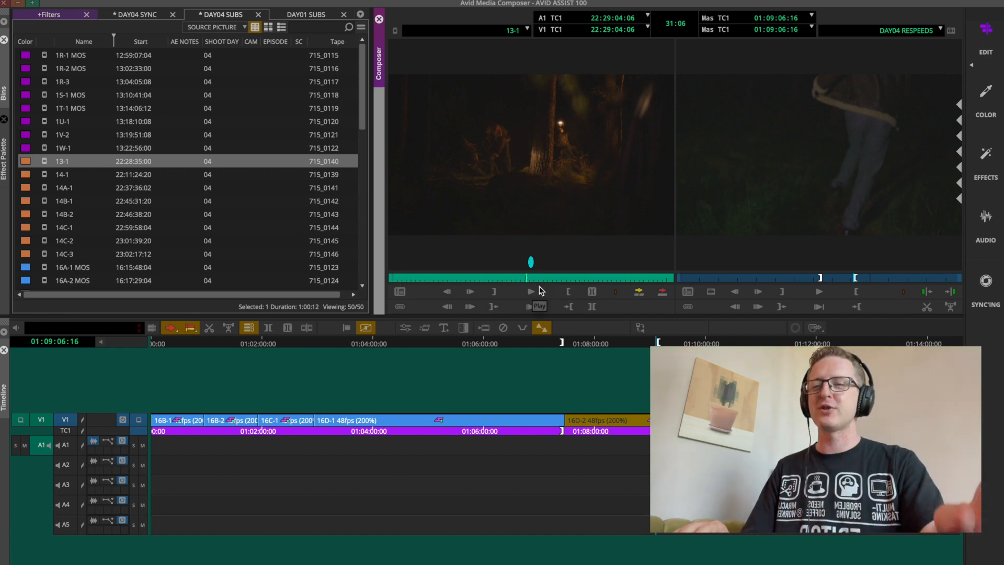
Display 13-1 with its A1 waveform in the source timeline and play the audio around the marker, stopping back on it
key("Escape")
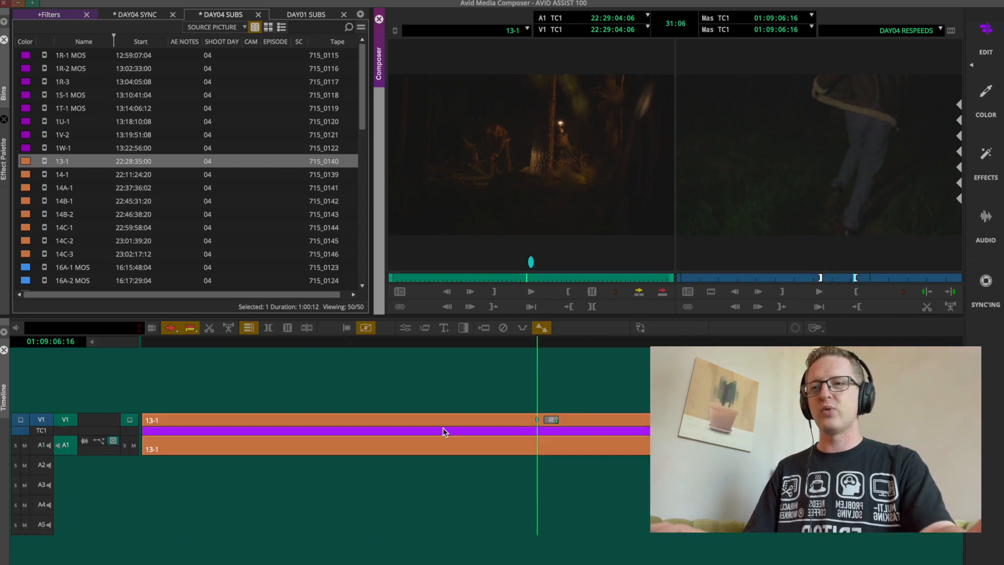
left_click(86, 442)
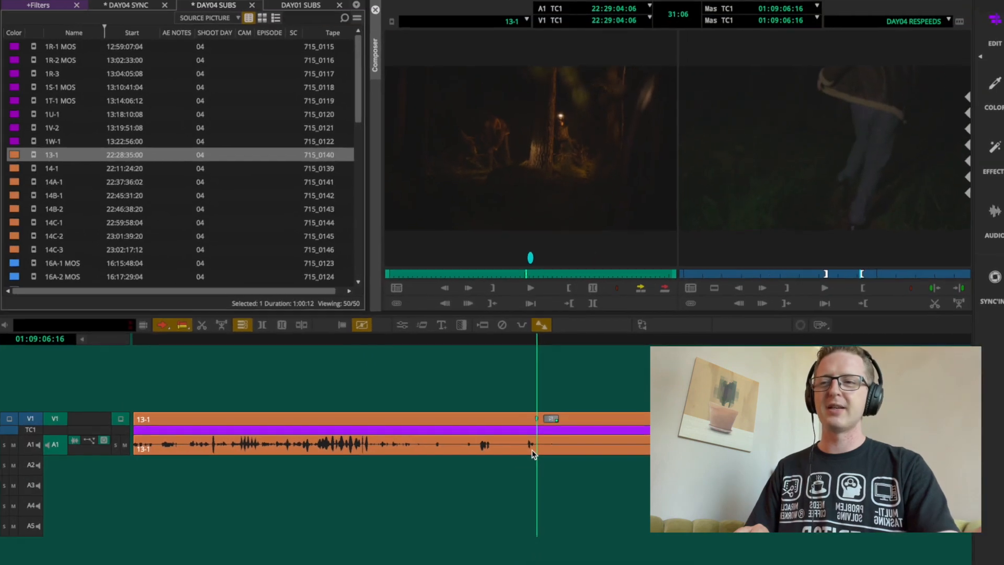
key("space")
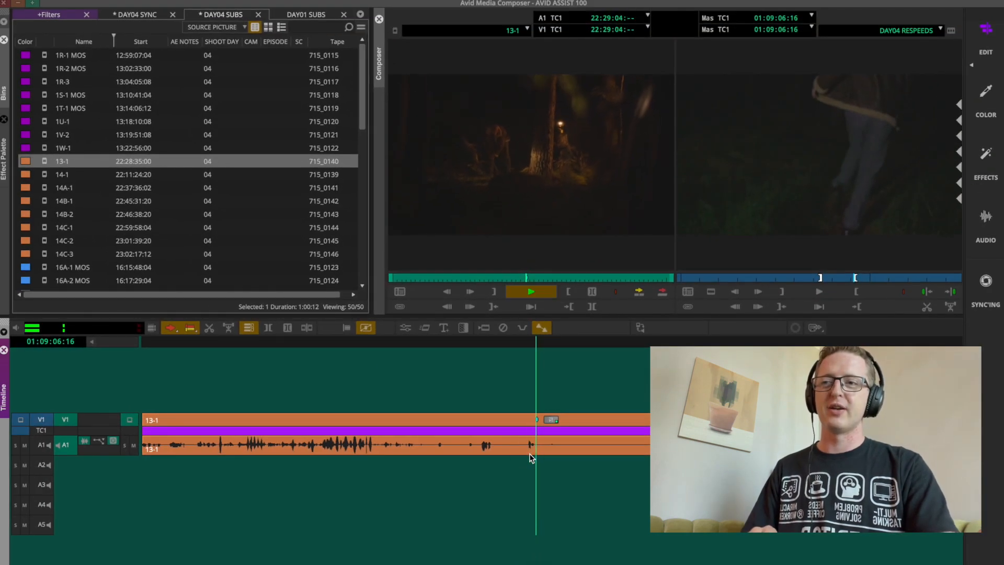
key("space")
left_click(522, 450)
key("space")
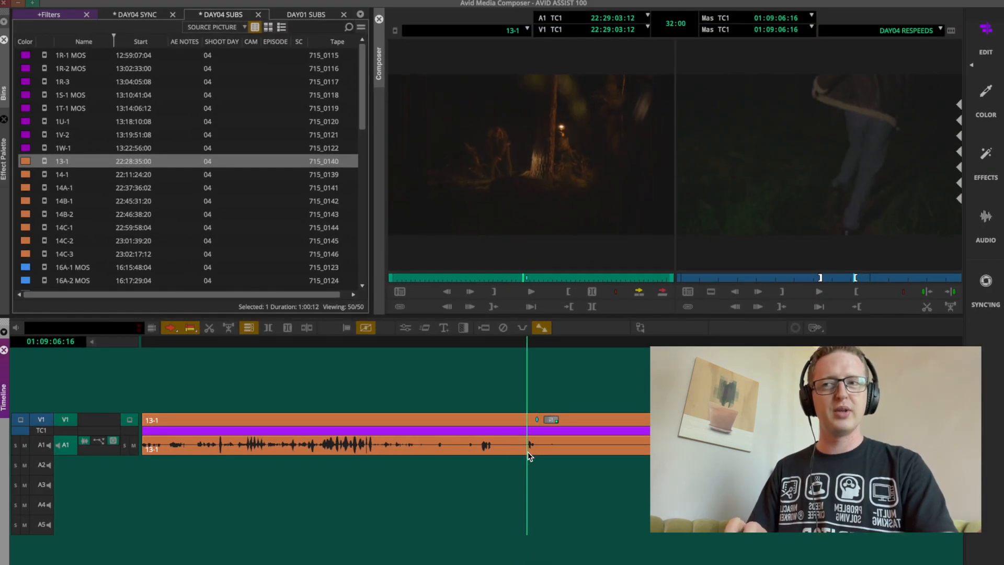
key("space")
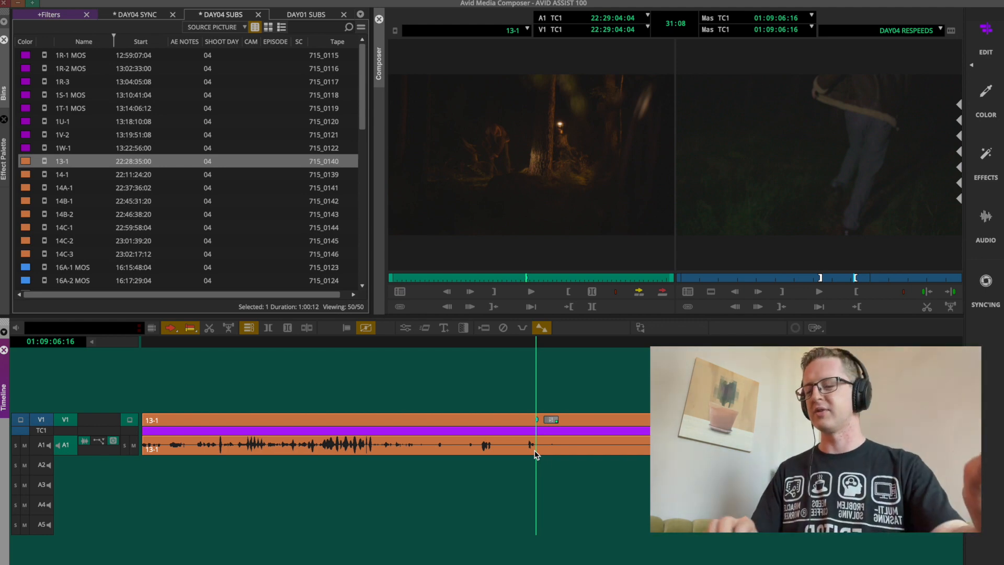
key("Right")
key("Right")
left_click(523, 327)
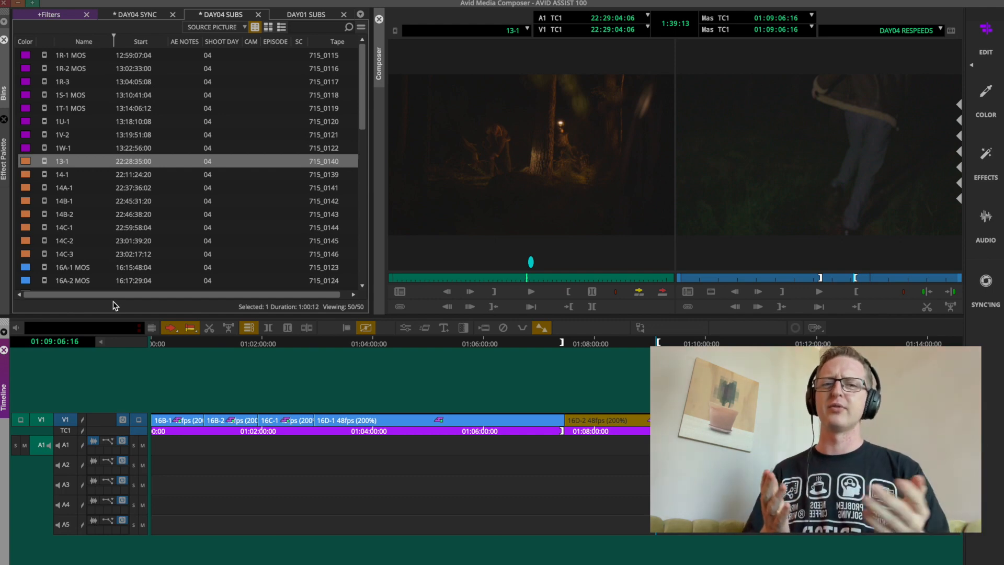
Load subclip 14-1 as the source, cue it to 22:11:35:20, and display it in the source timeline
double_click(47, 176)
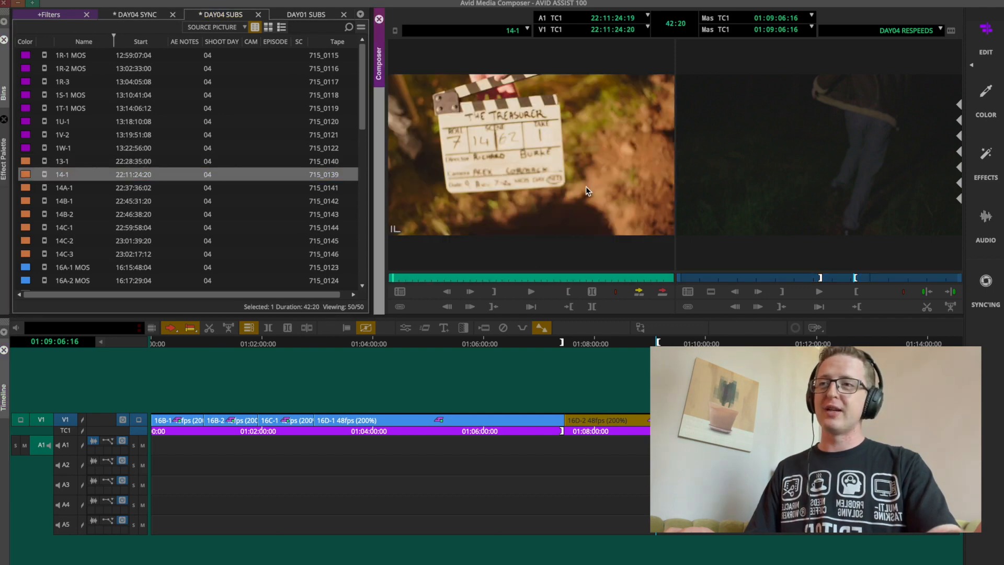
left_click_drag(402, 283, 463, 278)
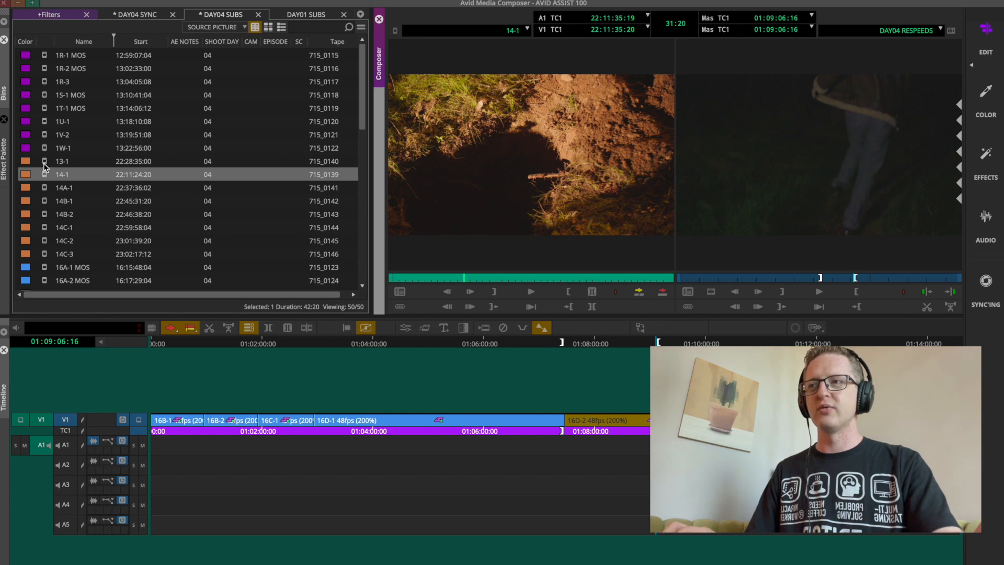
left_click_drag(482, 160, 469, 497)
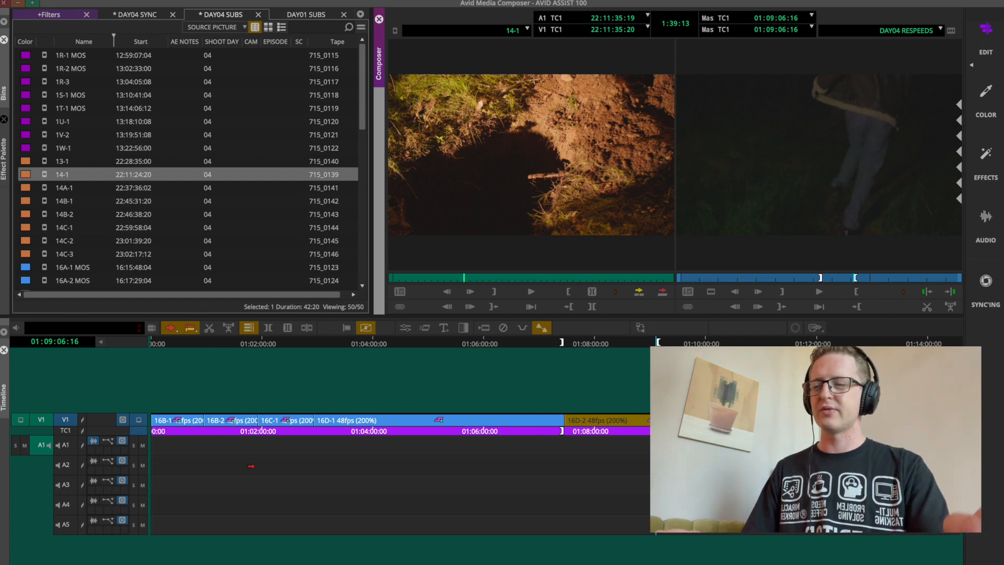
key("Escape")
key("Escape")
key("Escape")
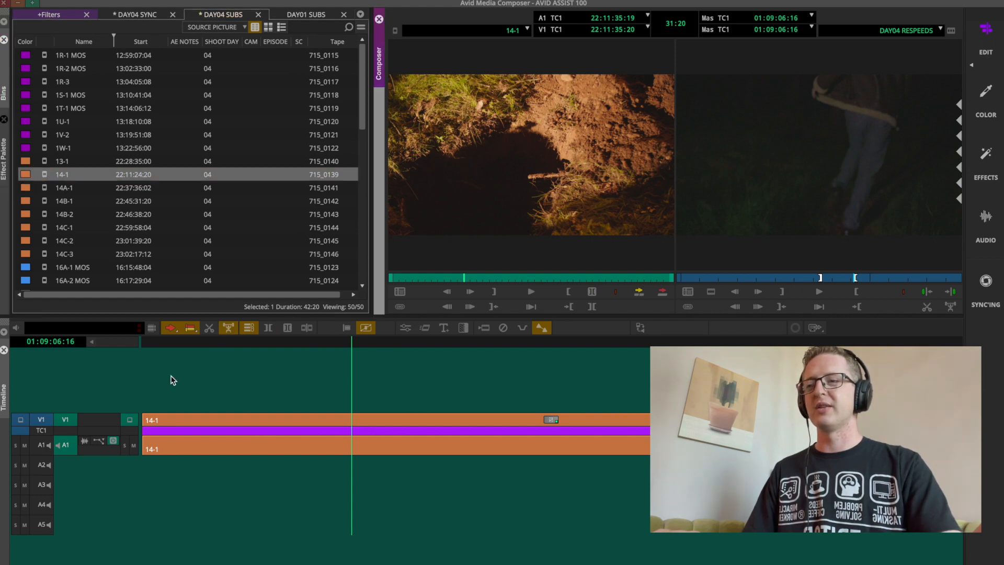
Save the bins and set the source timeline's audio data display to Waveform
key("ctrl+s")
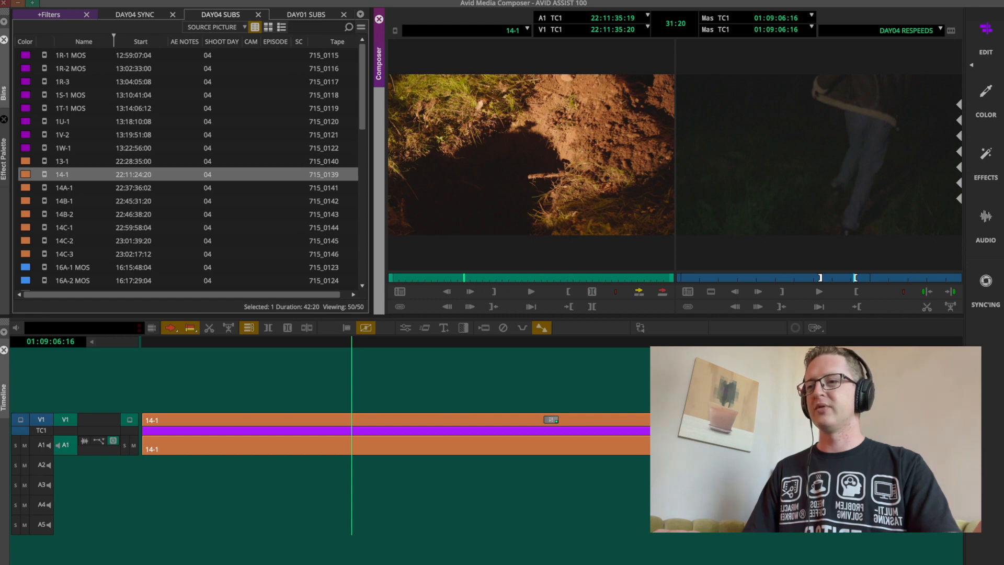
left_click(29, 563)
mouse_move(57, 468)
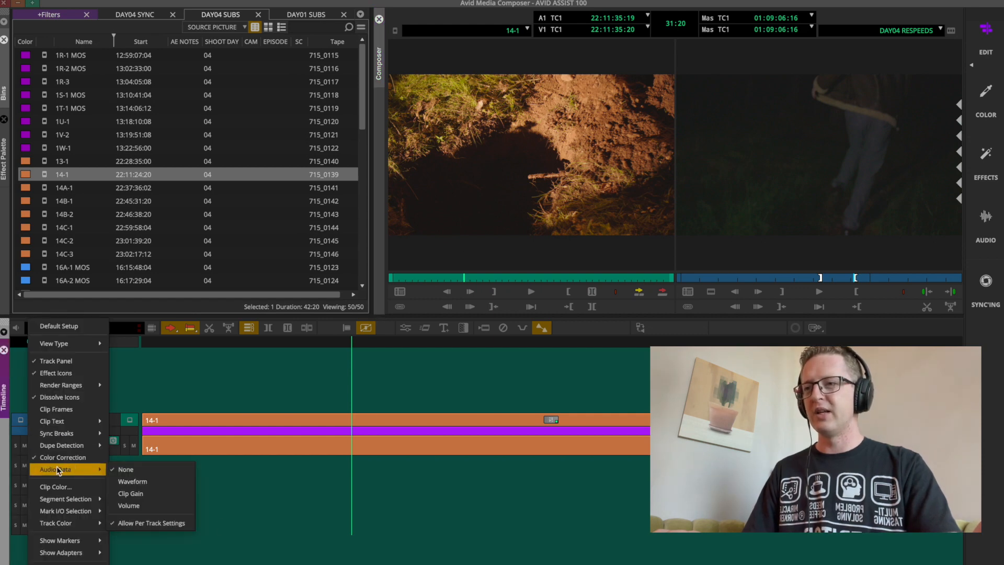
left_click(132, 481)
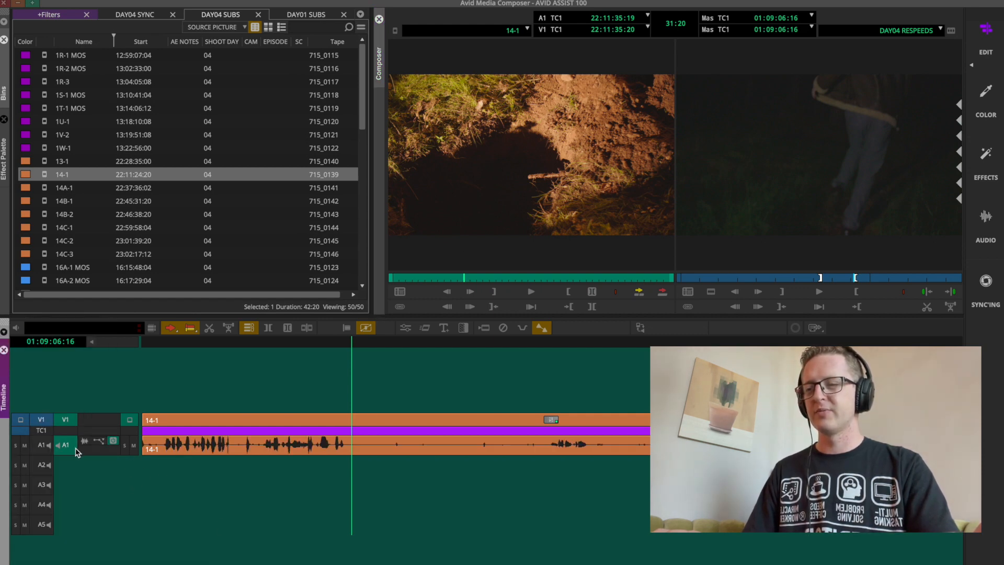
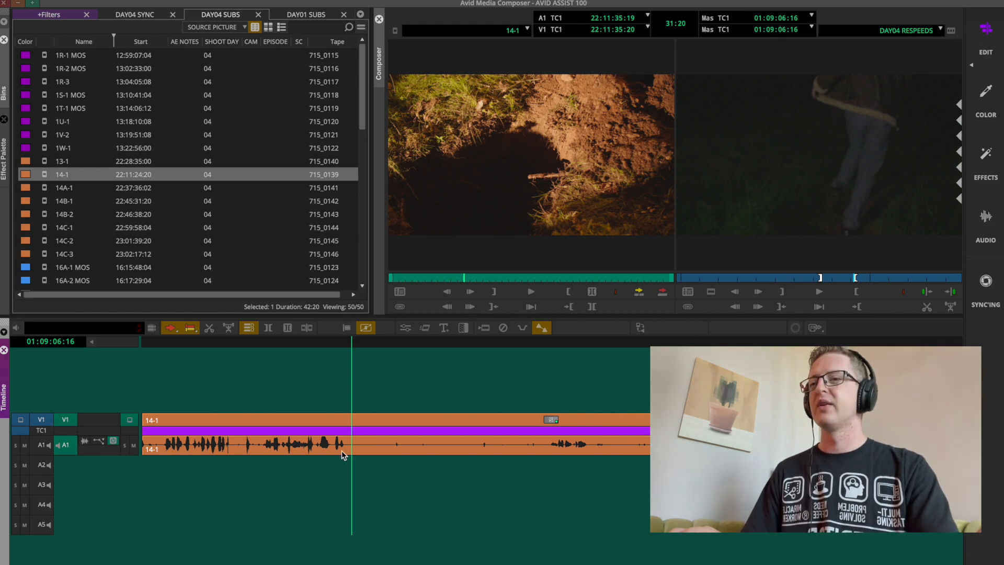
Play 14-1 from 22:11:34:02 and add a cyan marker after the slate at 22:11:35:14
left_click(318, 459)
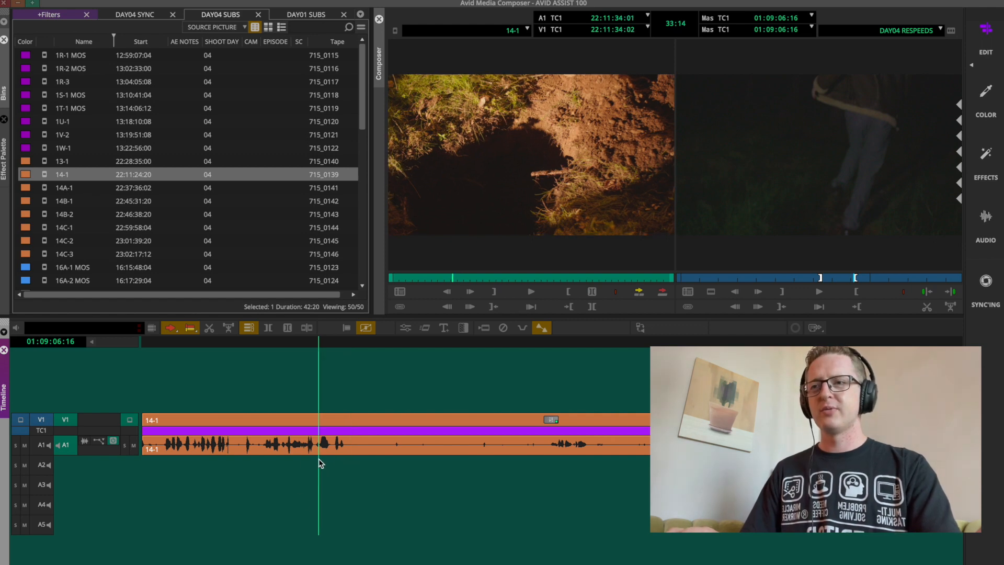
key("space")
key("space")
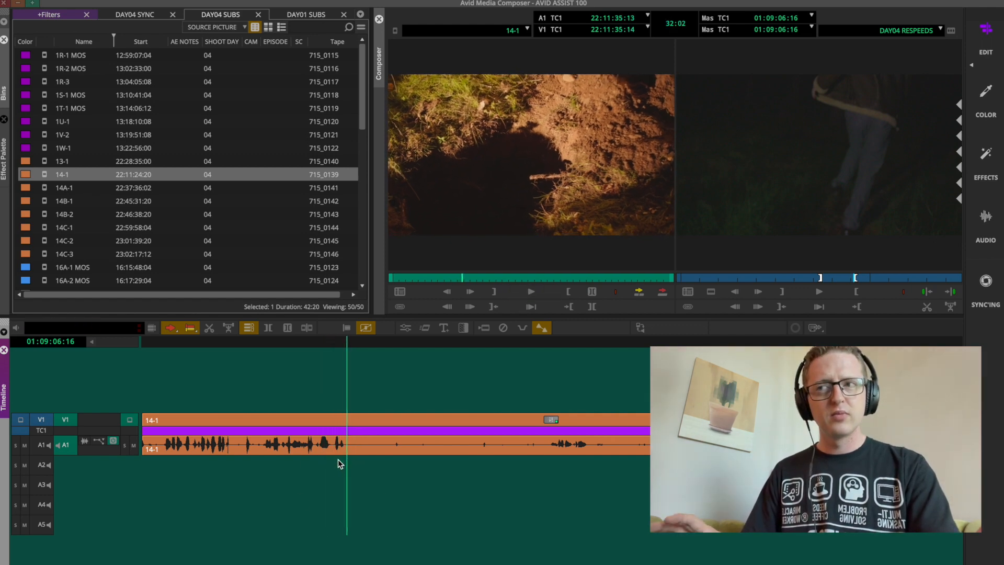
key("super+a")
key("F3")
Play further into 14-1, add a second marker at about 22:11:57, and continue checking toward the clip's end
left_click_drag(399, 457, 549, 456)
key("space")
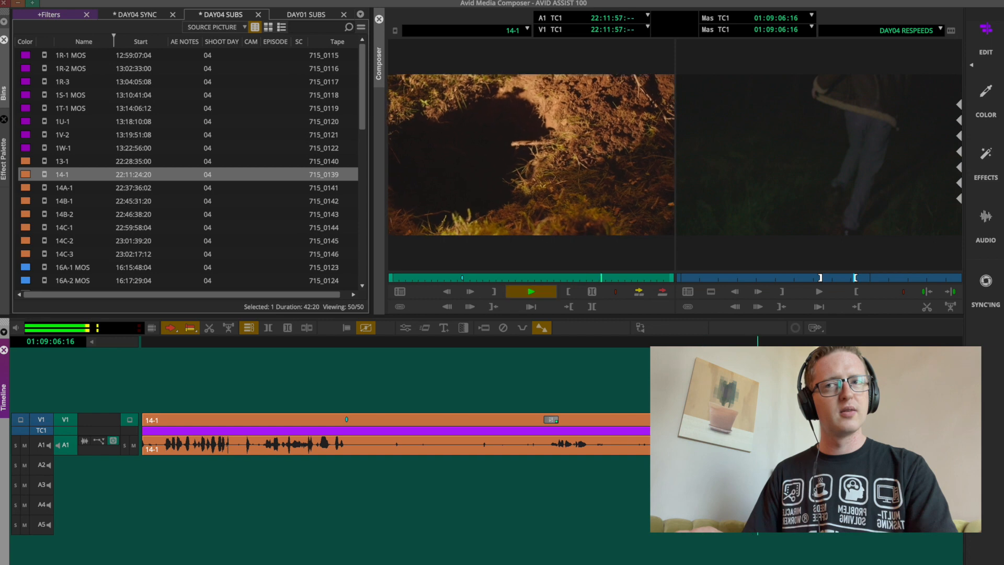
key("space")
key("F3")
key("space")
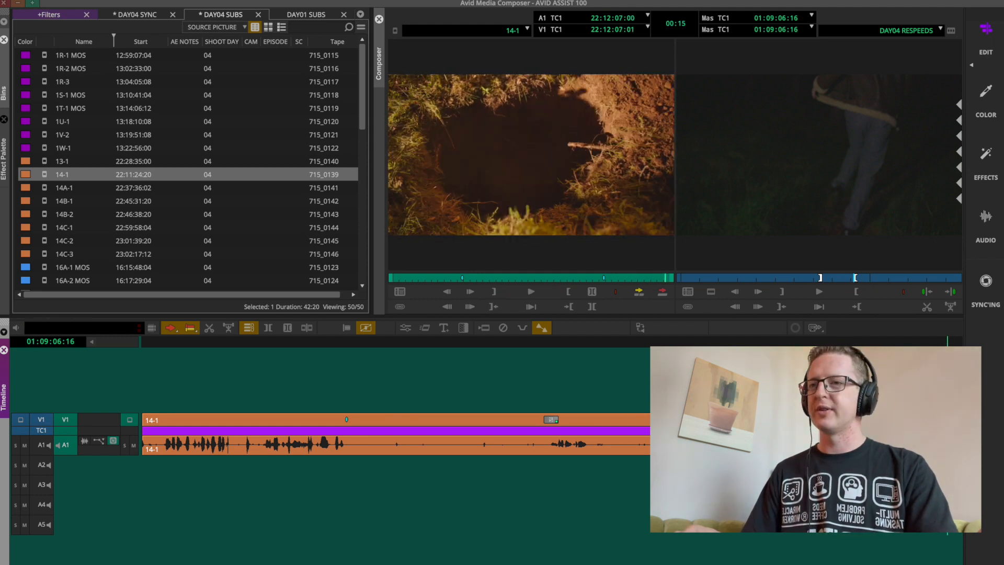
Load 14A-1 and 14B-1 in turn, add a cyan marker after each slate, and scan ahead in 14B-1 to 22:45:54:03
key("a")
key("a")
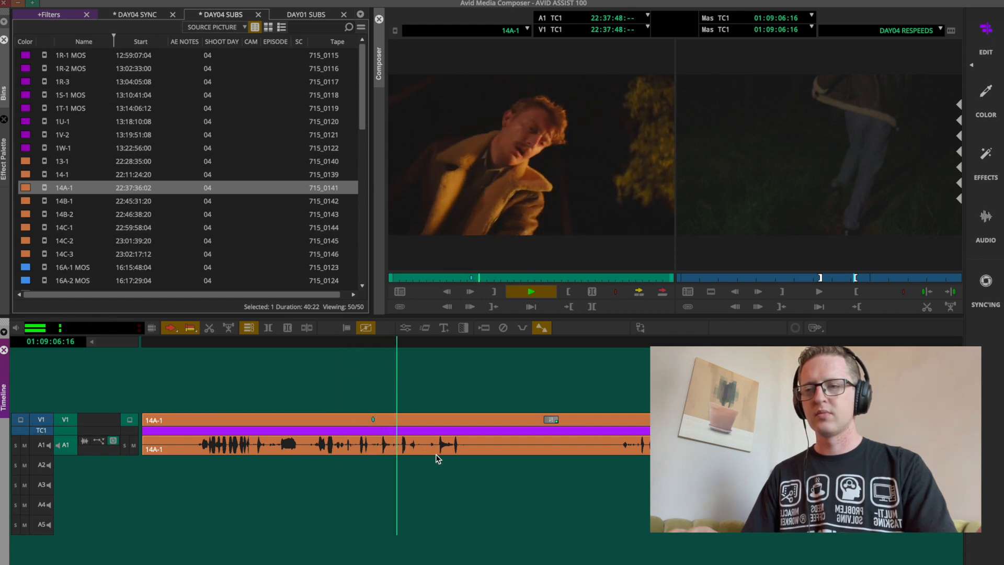
key("Down")
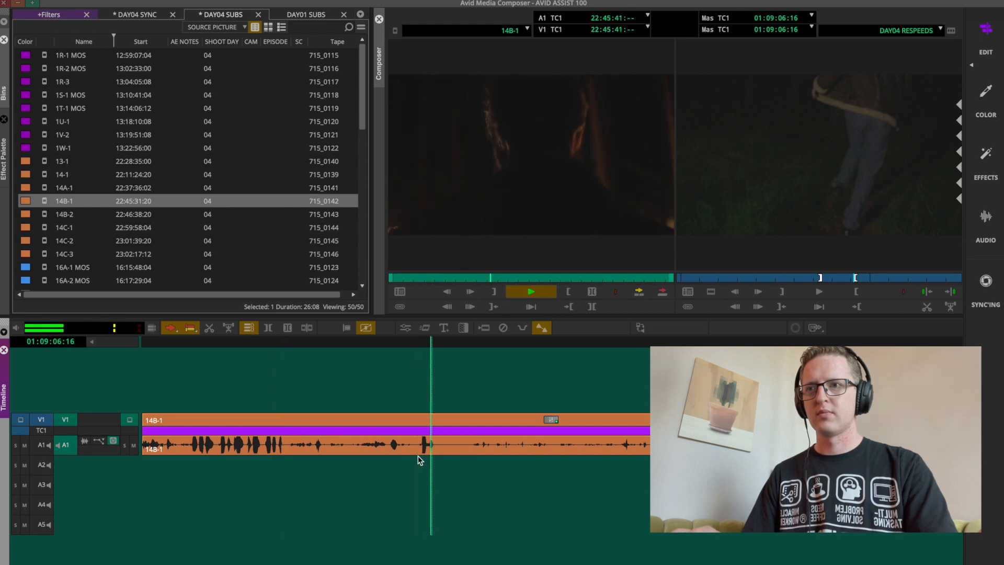
left_click(438, 450)
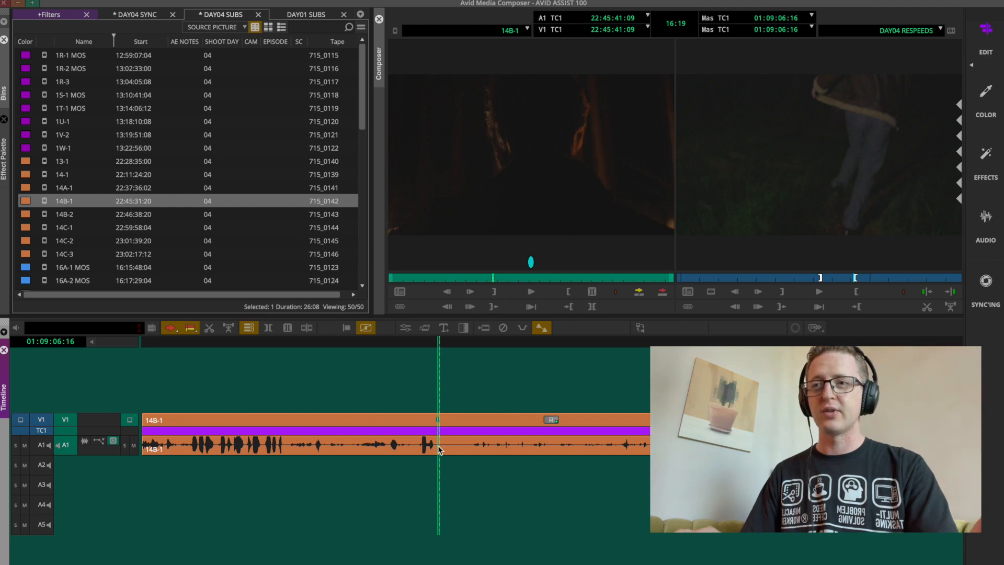
left_click_drag(455, 449, 836, 449)
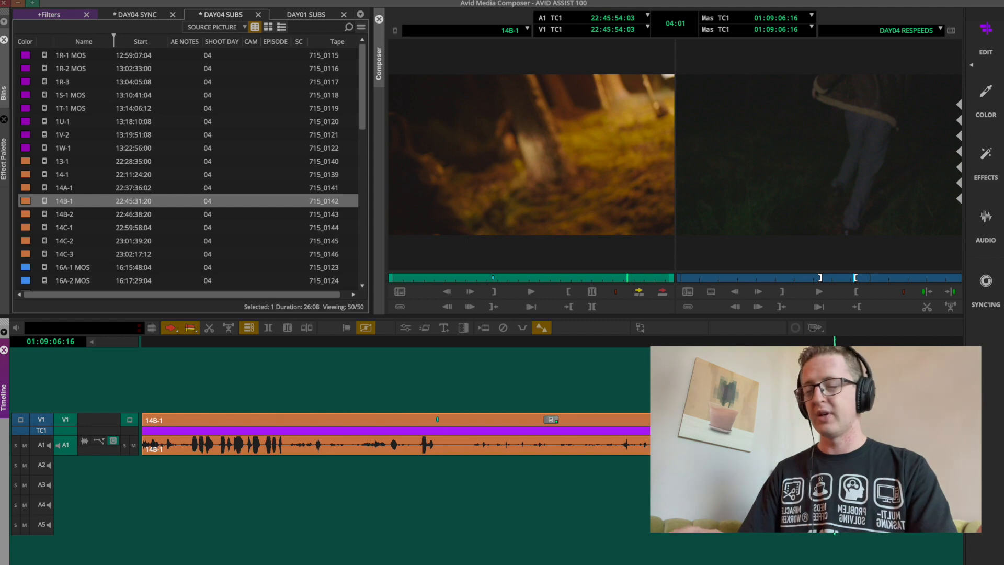
key("a")
Load subclip 14B-2 as the source, play past the slate, and add a cyan marker at 22:46:52:21
double_click(52, 216)
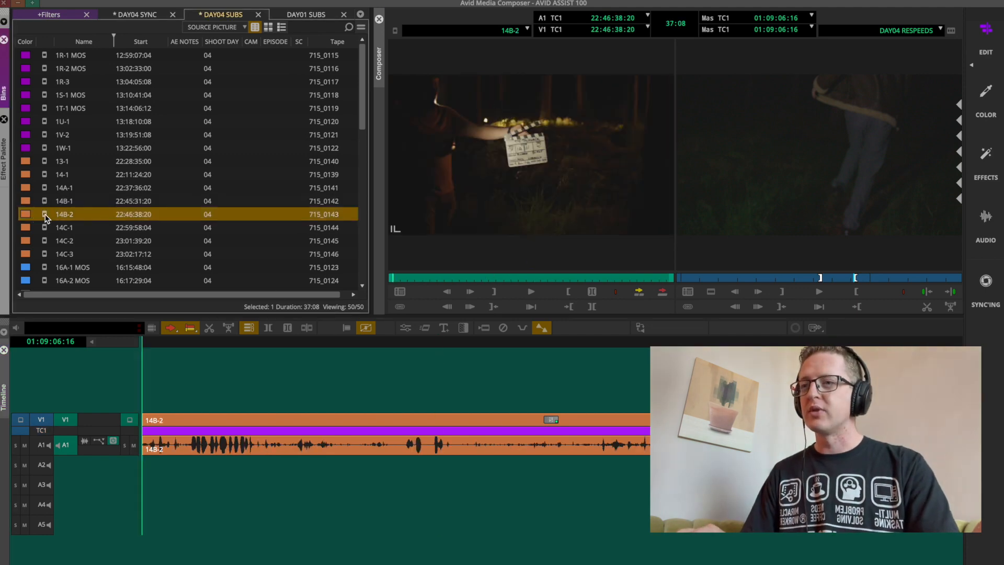
left_click(404, 459)
key("space")
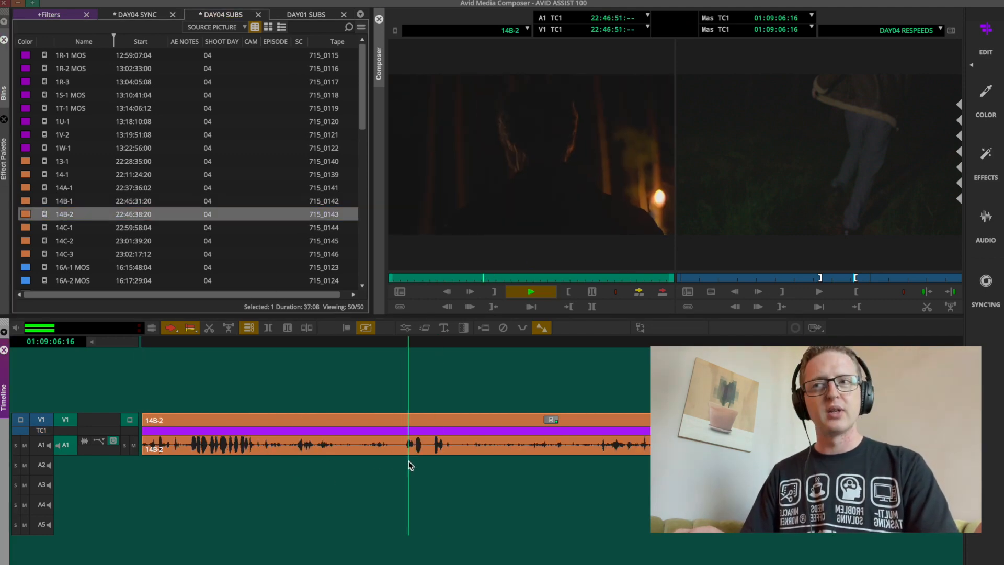
key("space")
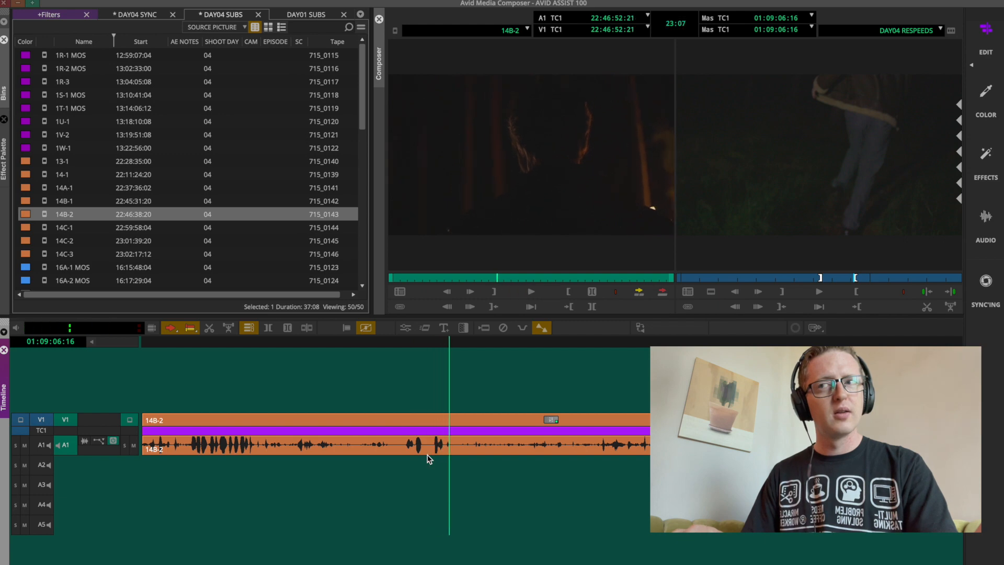
key("F3")
Check further into 14B-2, load 14C-1 as the source, play it from 23:00:09:11, and skim ahead for more action
left_click_drag(478, 445, 488, 445)
key("space")
left_click(324, 459)
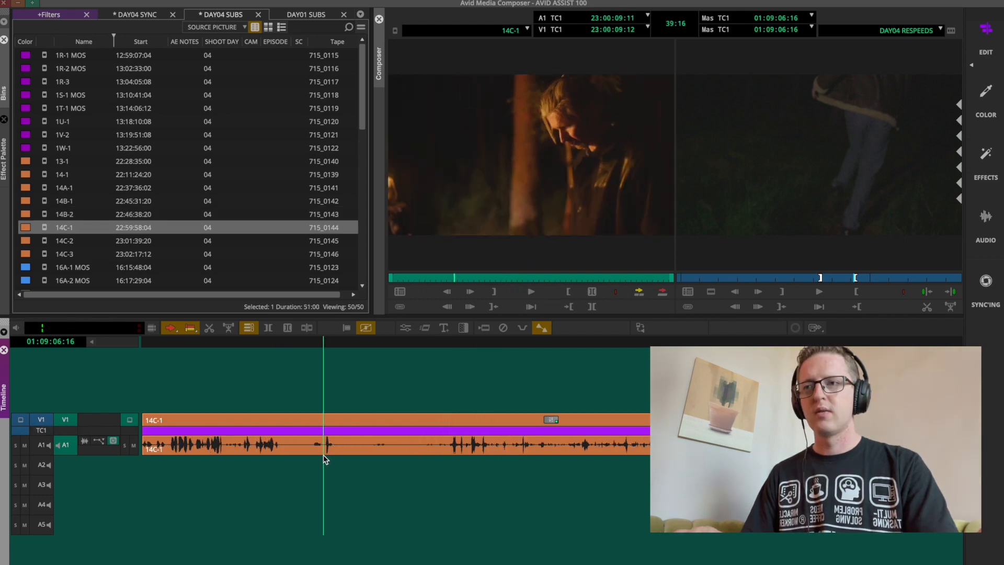
key("space")
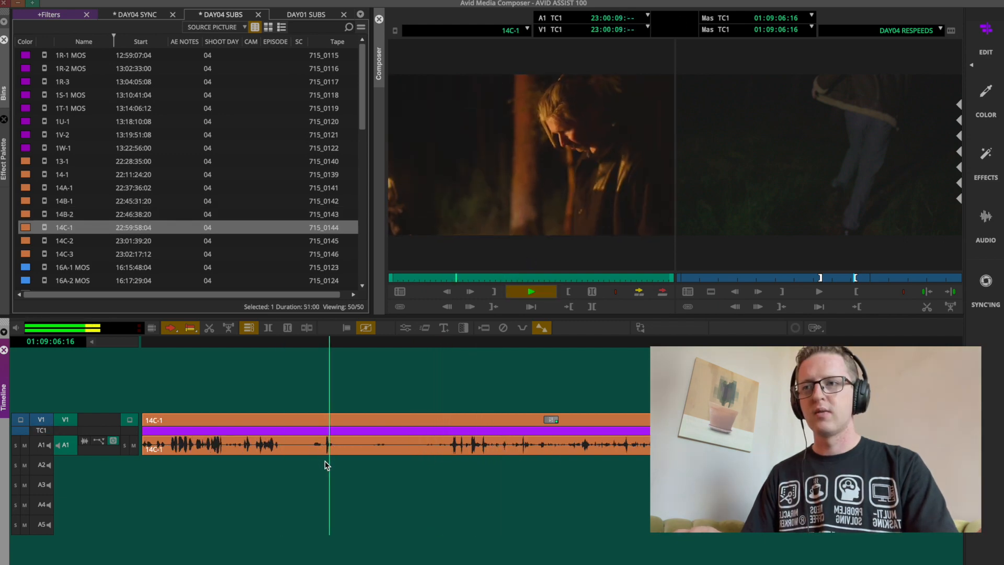
key("space")
left_click(382, 443)
key("space")
Play 14C-2 from 23:01:48:11, load 14C-3, add a cyan marker after its slate at 23:02:26:09, and check further in
left_click(472, 451)
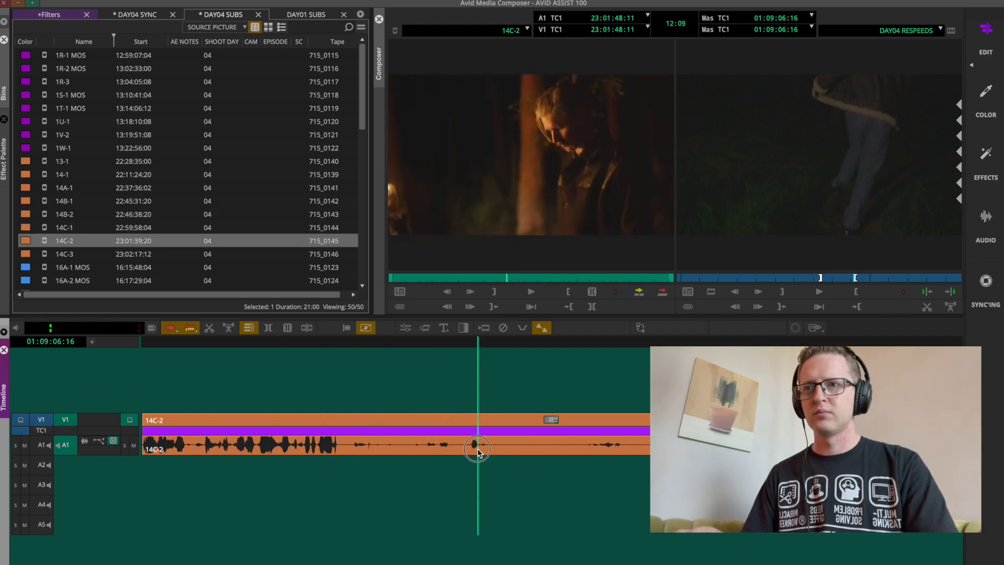
key("space")
key("space")
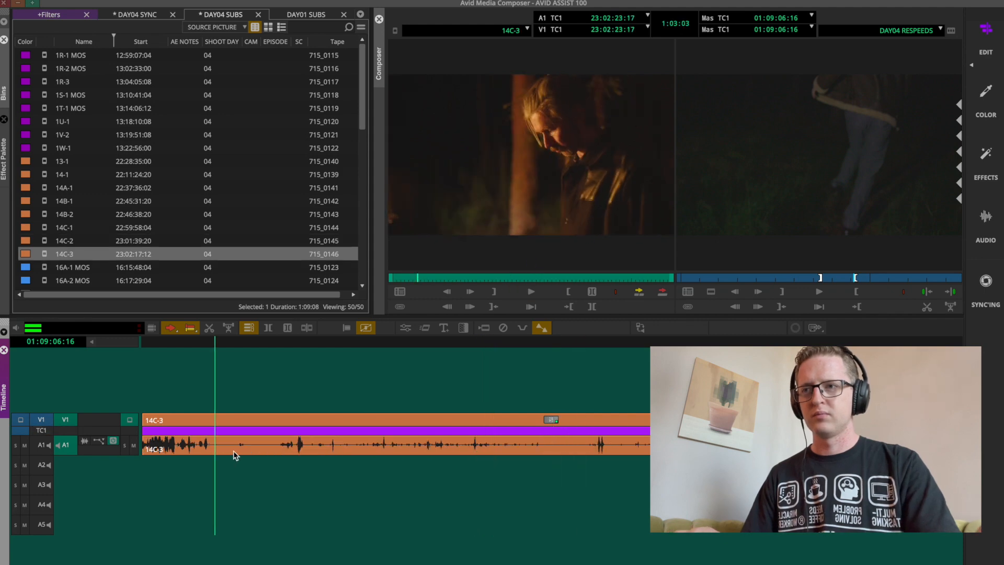
left_click(239, 451)
key("space")
key("space")
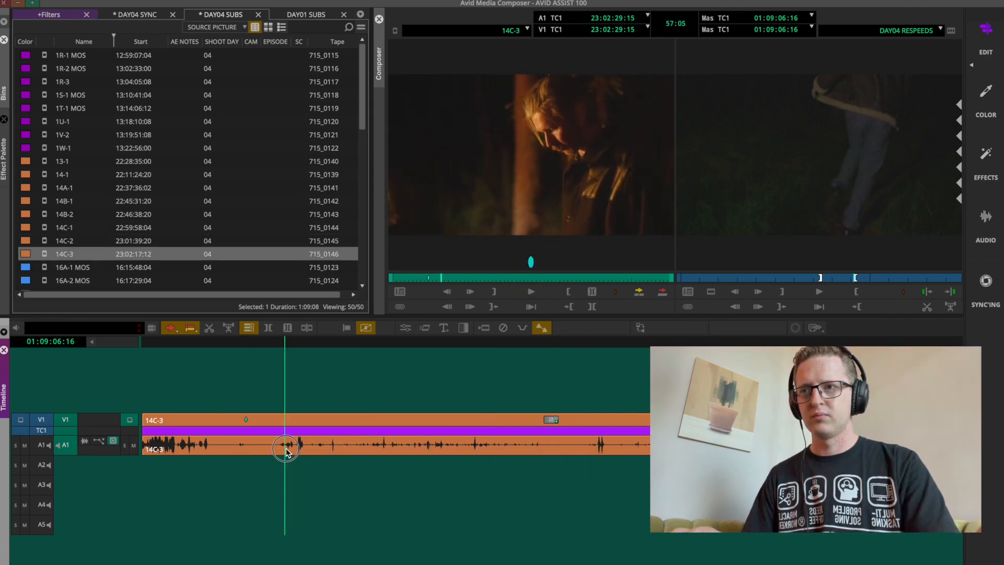
Select the reviewed orange subclips from 13-1 through 14C-3 in the DAY04 SUBS bin
left_click(48, 242)
left_click(46, 255)
left_click(44, 162, "shift")
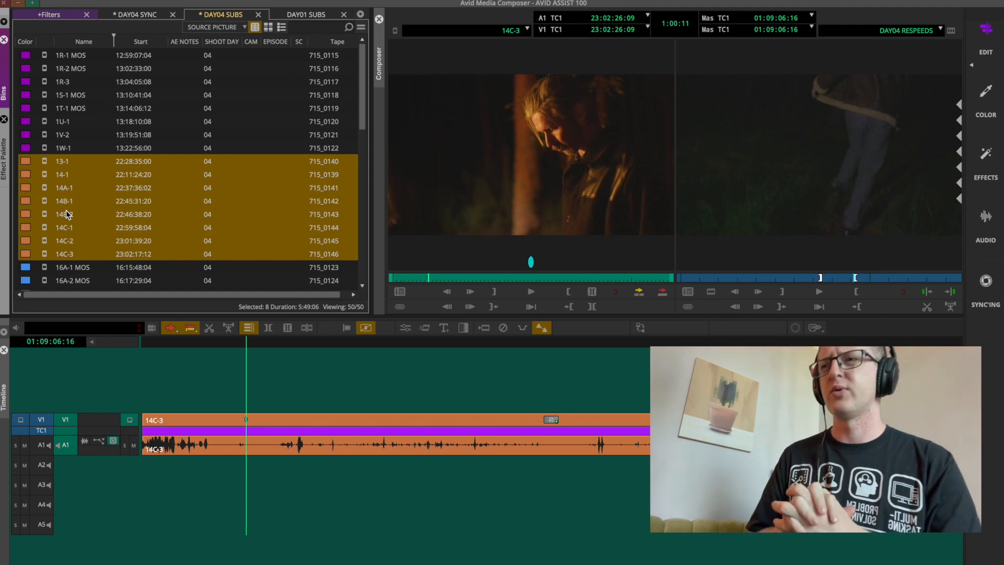
Load subclip 17-1 from the yellow scene 17 group and briefly play it from 18:05:40:09
scroll(63, 235, "down", 6)
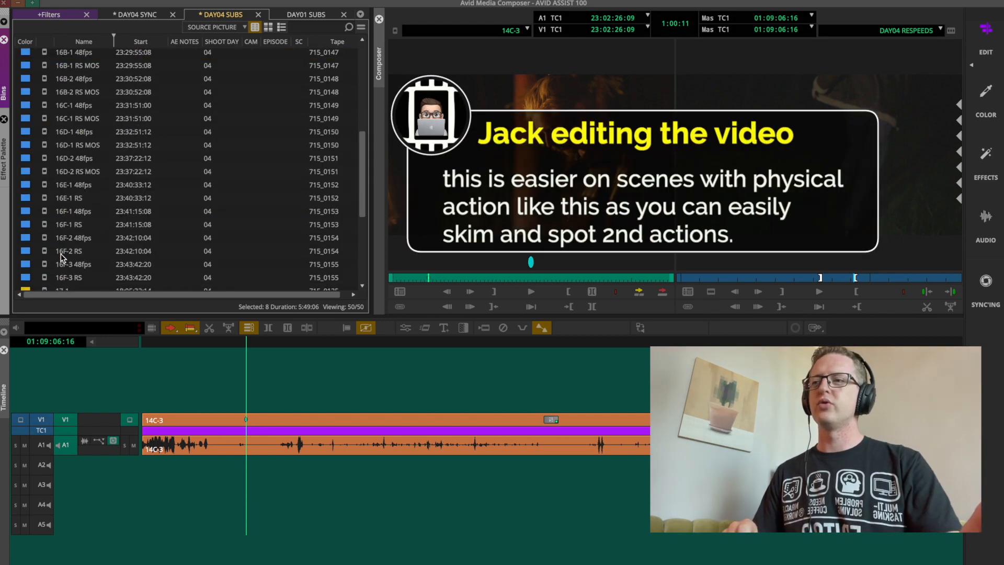
scroll(60, 256, "down", 5)
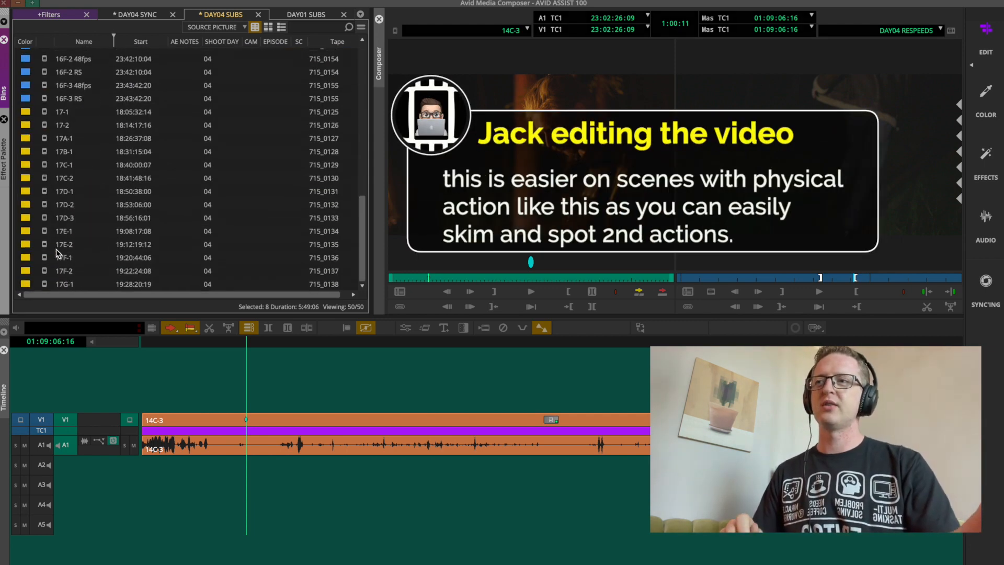
double_click(41, 111)
left_click(170, 450)
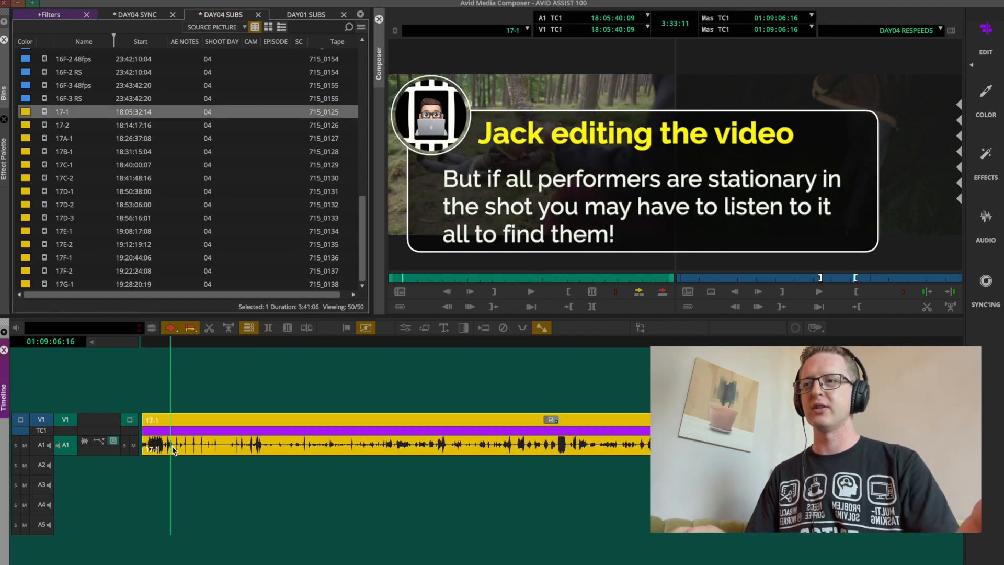
key("space")
key("space")
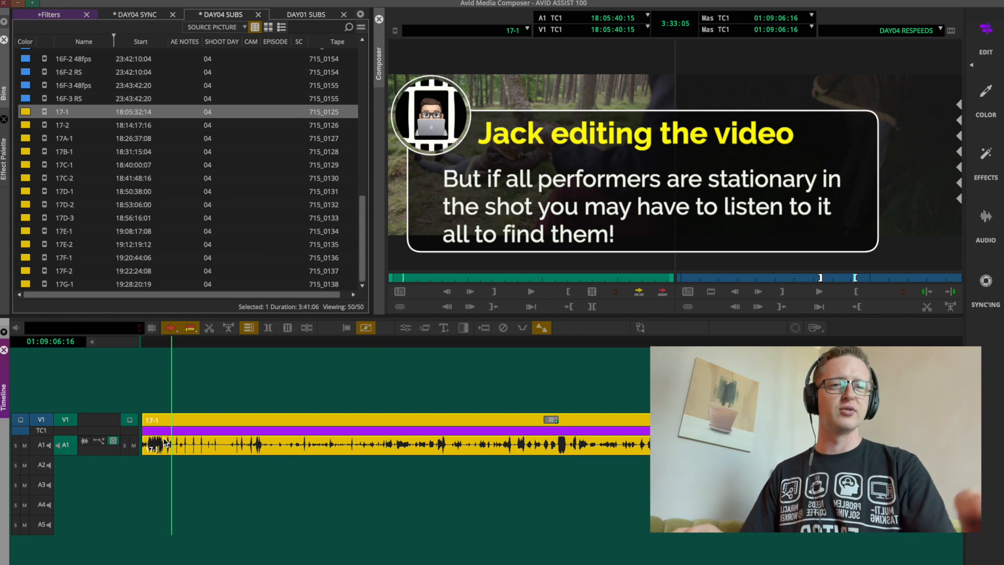